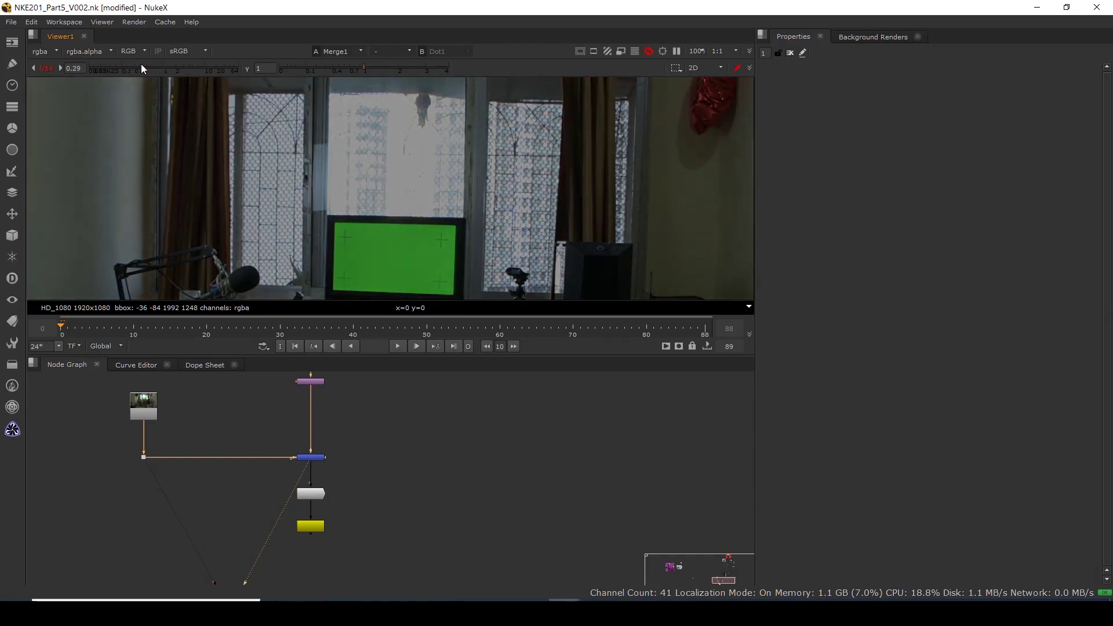
Reset the viewer gain to 1 and check the window highlights at gamma 0.24 before restoring gamma to 1.
left_click(165, 69)
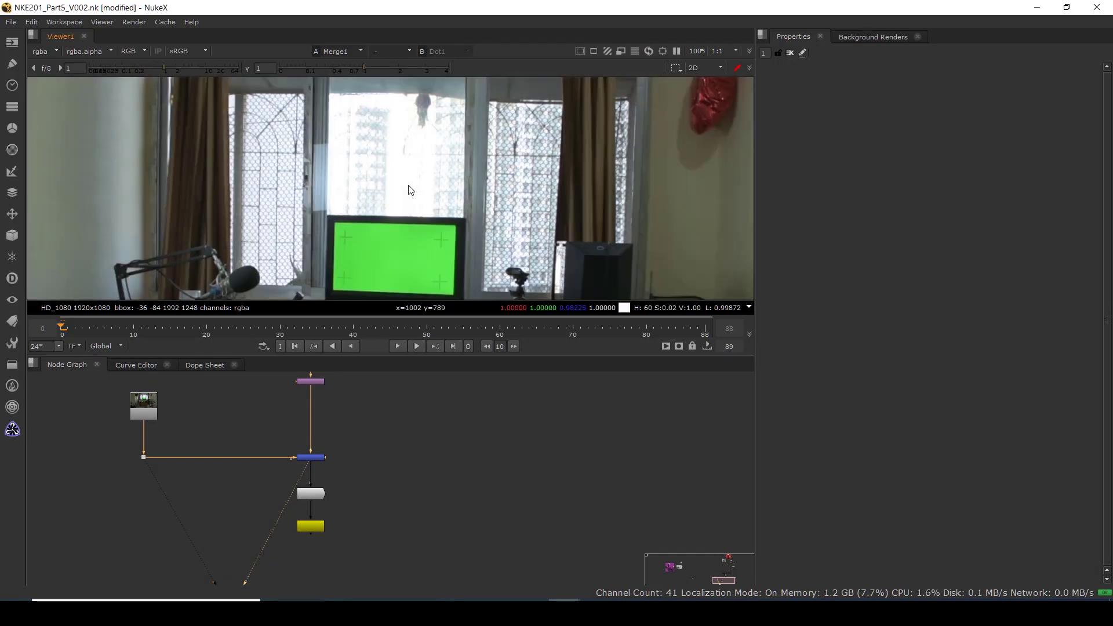
left_click_drag(356, 69, 320, 65)
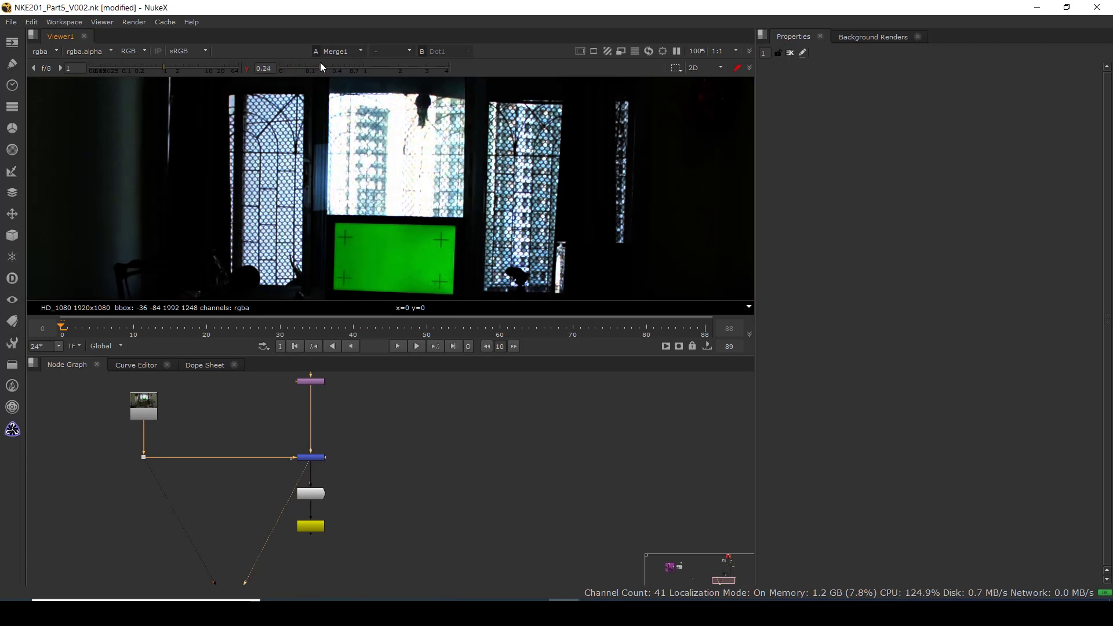
left_click(354, 70)
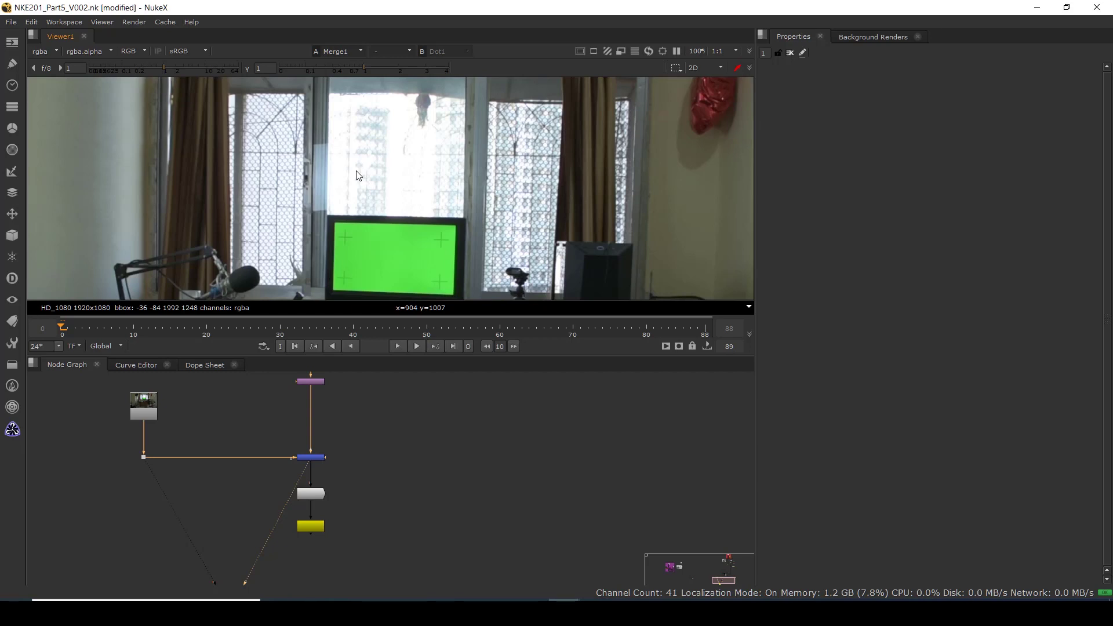
scroll(371, 207, "down", 2)
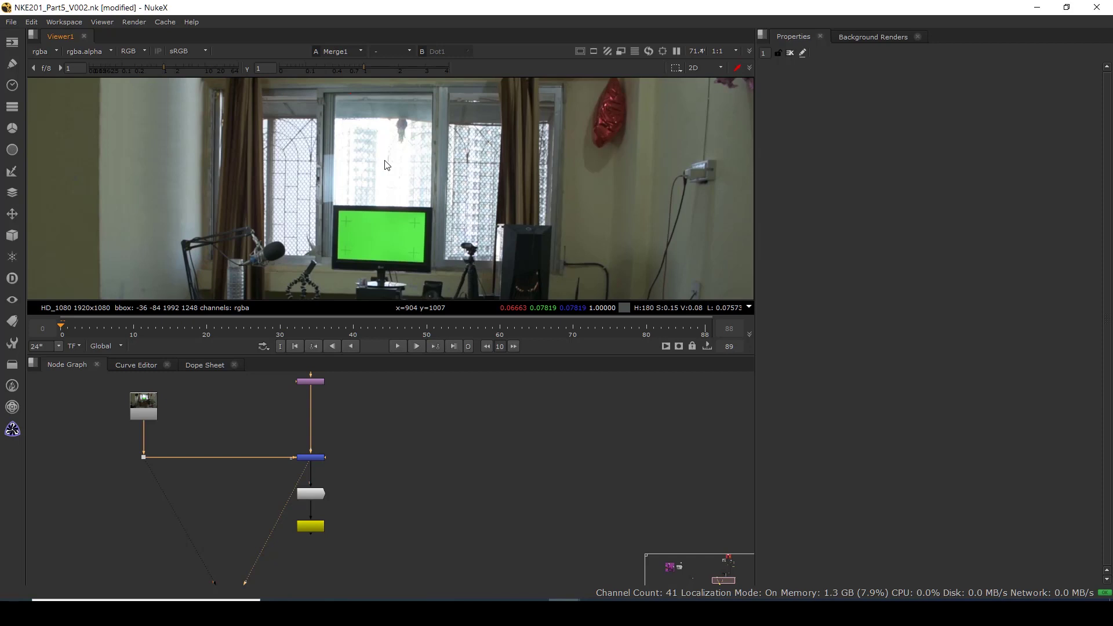
Switch to Photoshop and view the window area of Dn+UD_0001.psd with the guides hidden.
left_click(712, 561)
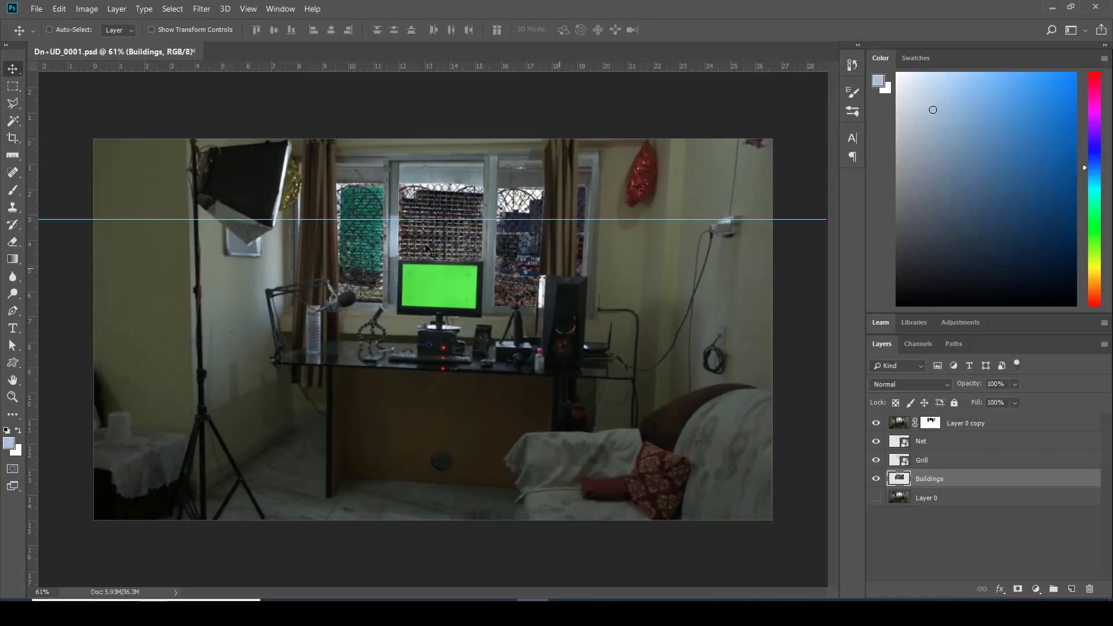
key("ctrl+semicolon")
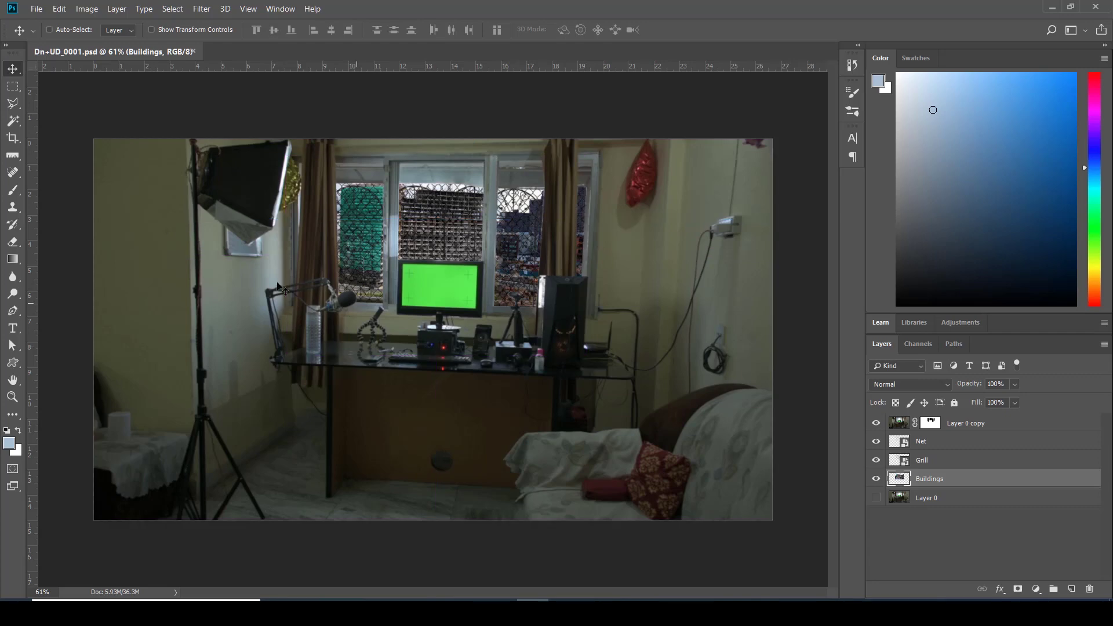
scroll(452, 249, "up", 4, "alt")
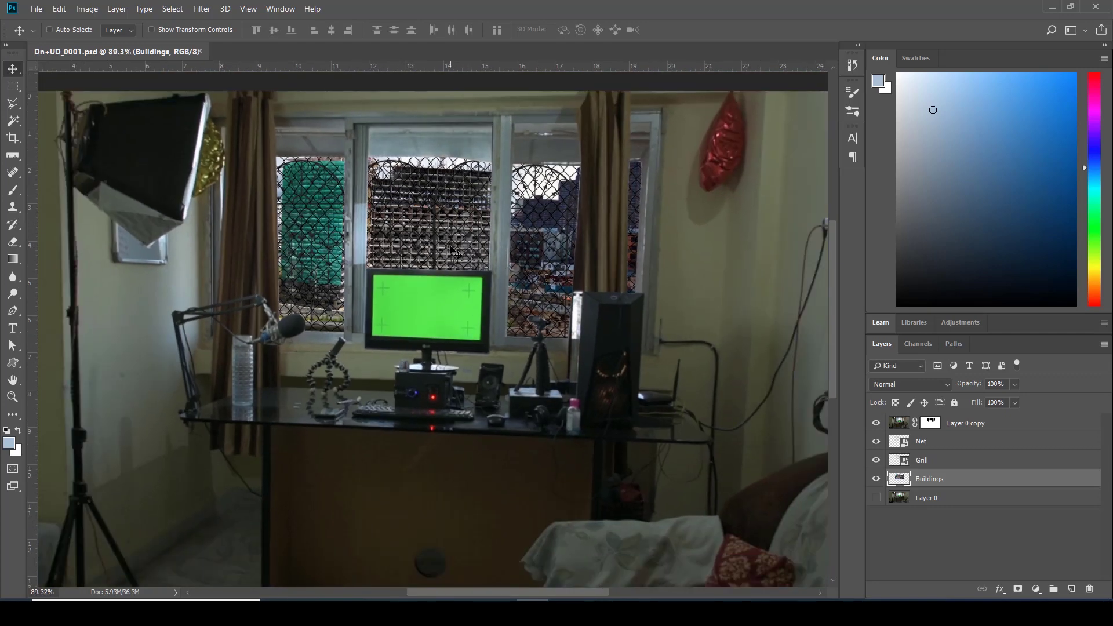
scroll(453, 249, "up", 1, "alt")
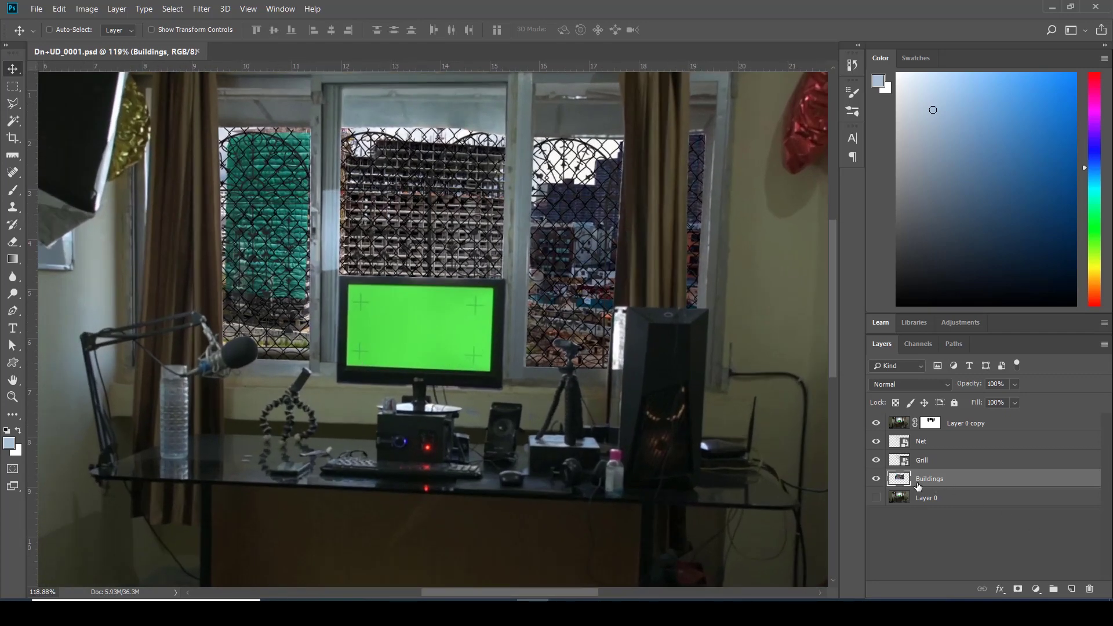
Hide the Layer 0 copy, Grill and Net layers to view the Buildings layer alone.
left_click(876, 423)
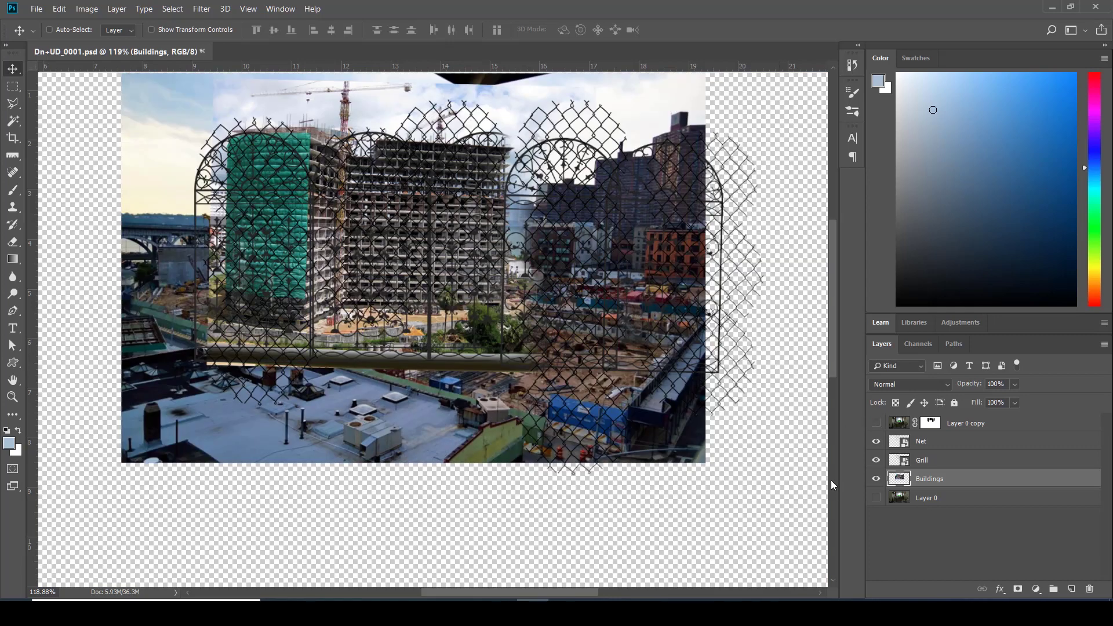
left_click(876, 460)
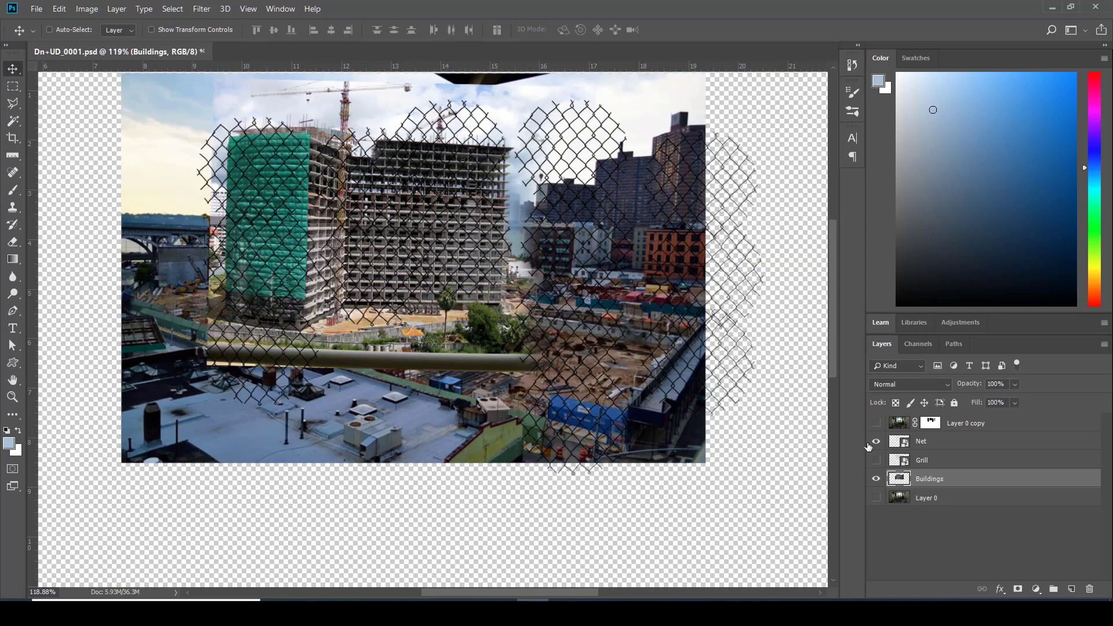
left_click(876, 441)
scroll(400, 213, "down", 1, "alt")
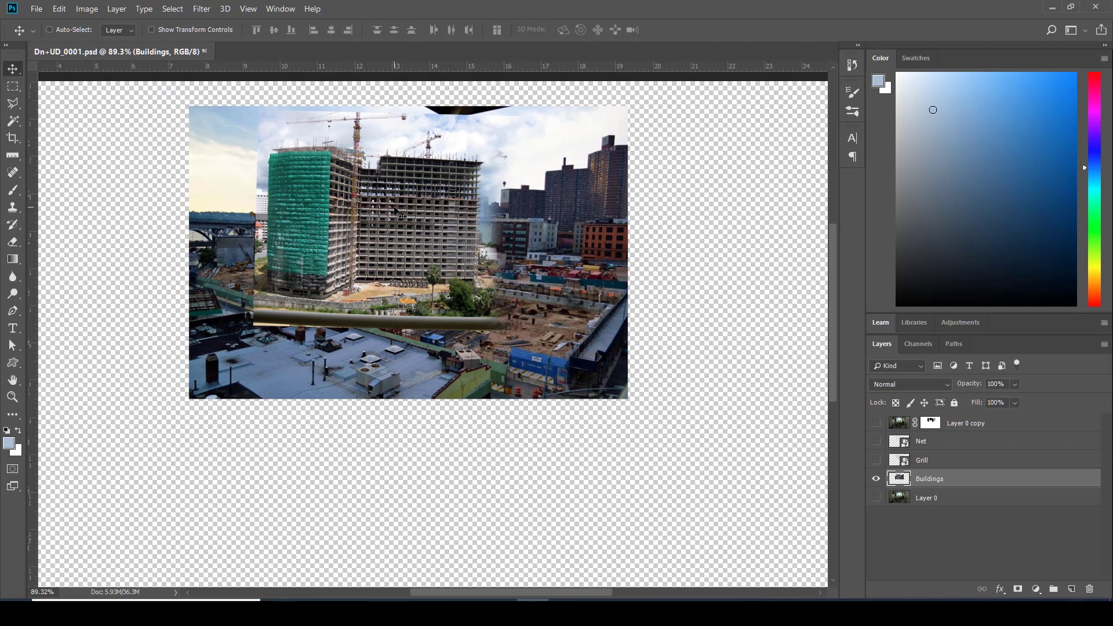
Show the Grill and Net layers over the Buildings layer and compare the image with and without the net.
left_click(875, 461)
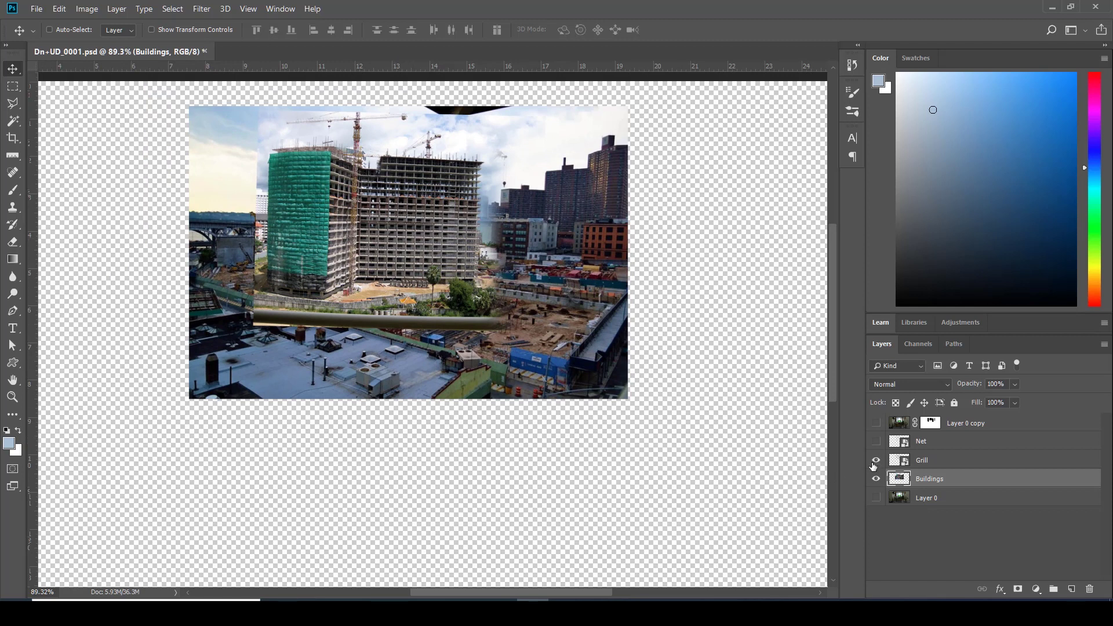
scroll(435, 213, "up", 1, "alt")
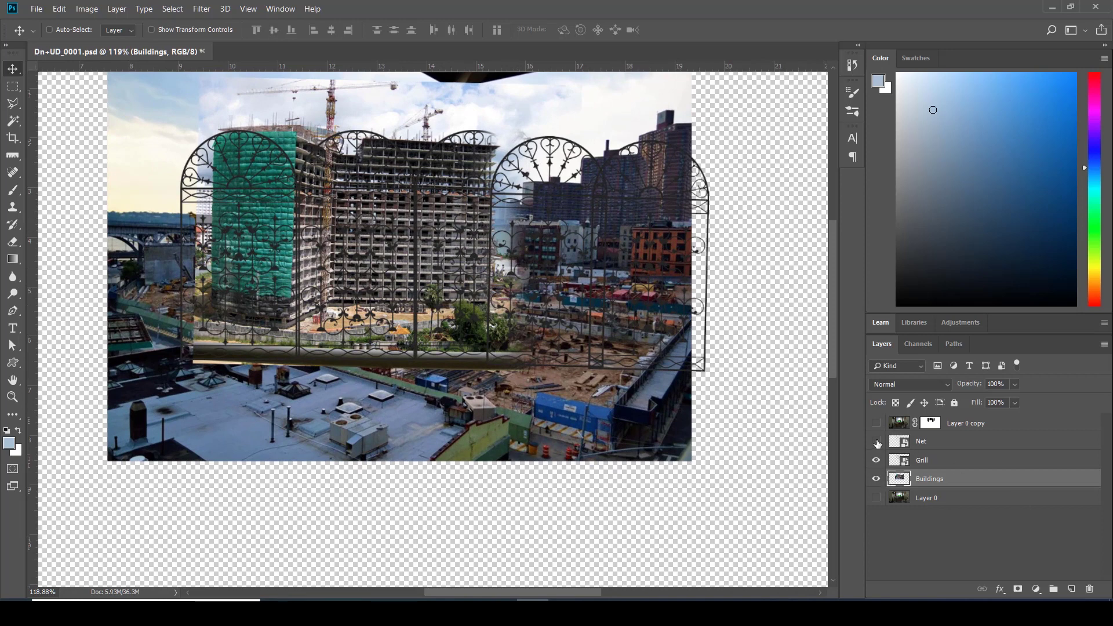
left_click(876, 442)
left_click(875, 441)
left_click(876, 442)
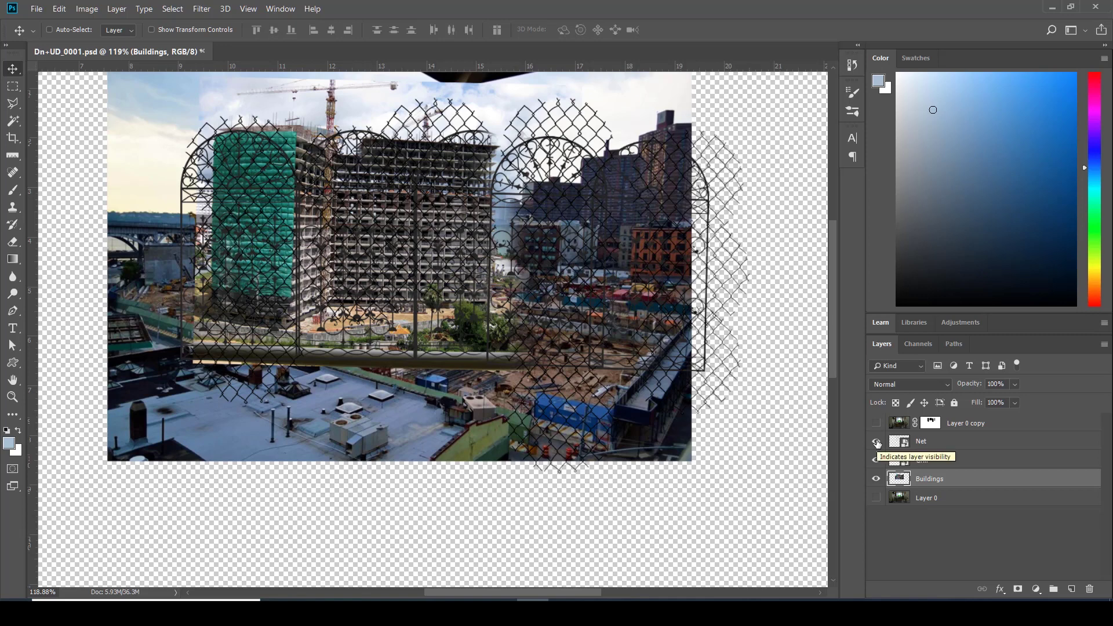
key("ctrl+plus")
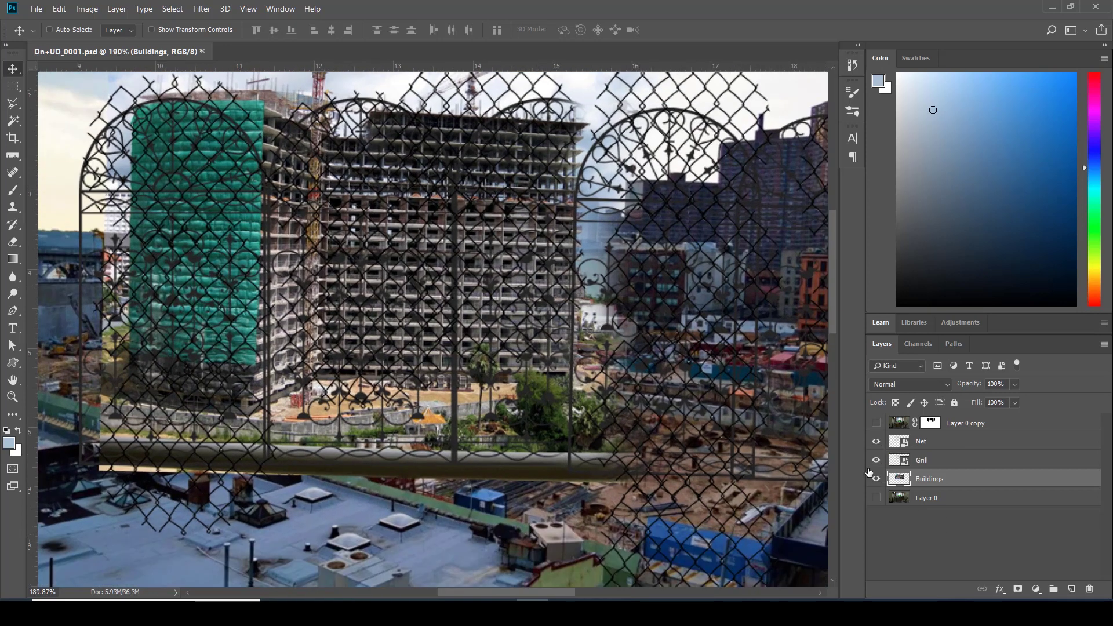
Toggle the Buildings layer, then hide it and the Grill layer to examine the Net layer by itself.
left_click(875, 479)
left_click(876, 479)
left_click(875, 479)
left_click(875, 479)
left_click(876, 459)
scroll(454, 261, "down", 2, "alt")
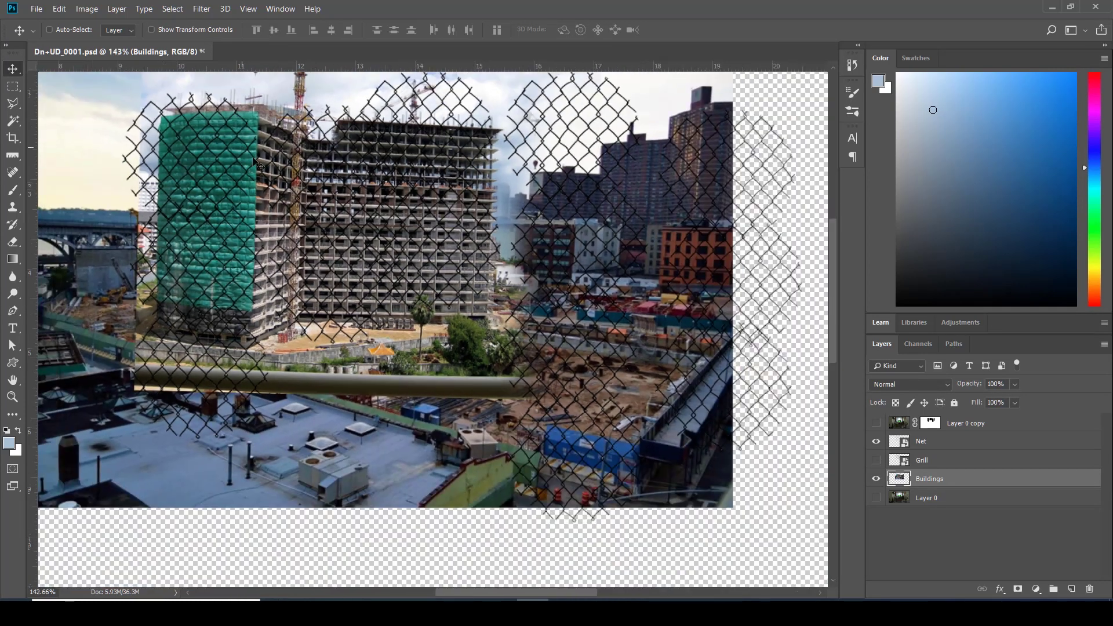
left_click(876, 478)
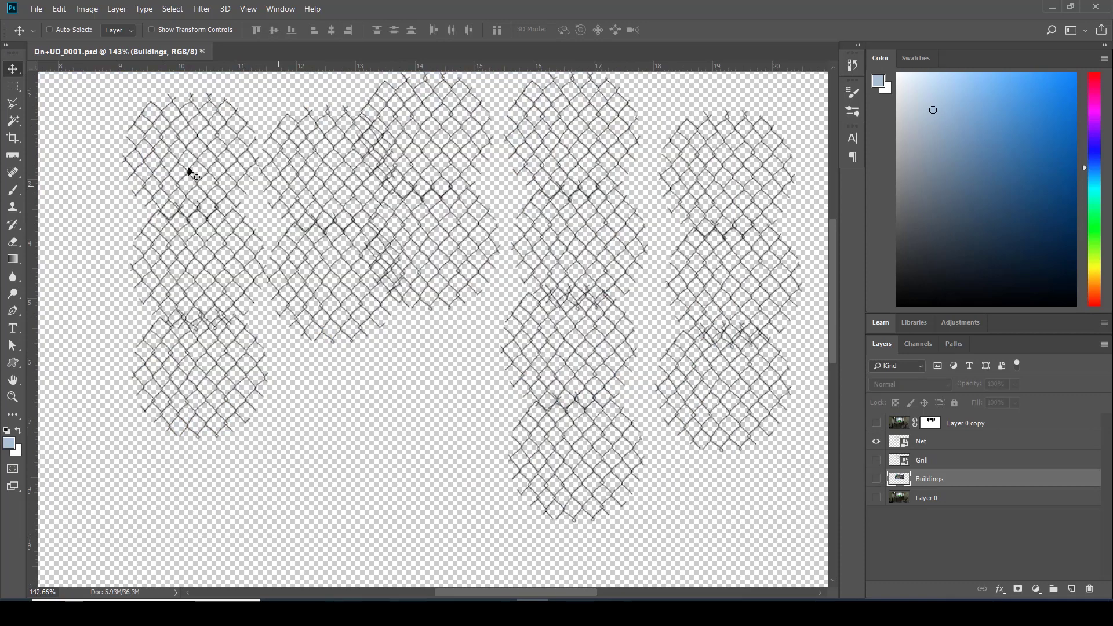
scroll(313, 209, "down", 1, "alt")
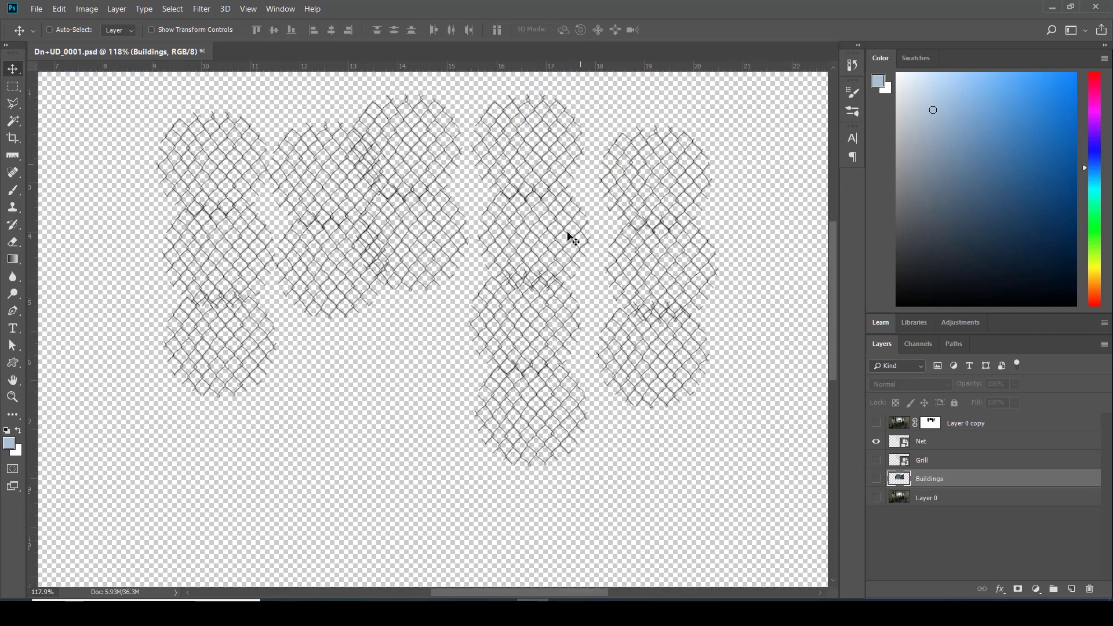
Show the Grill and Buildings layers again and check how the grill and net overlay the buildings.
left_click(876, 459)
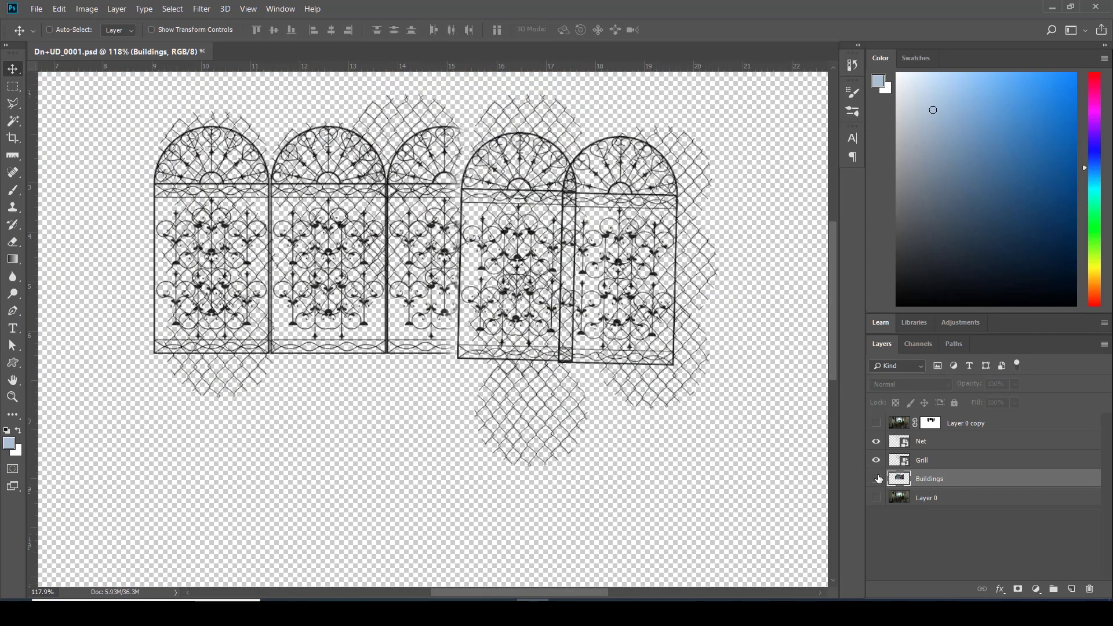
left_click(876, 479)
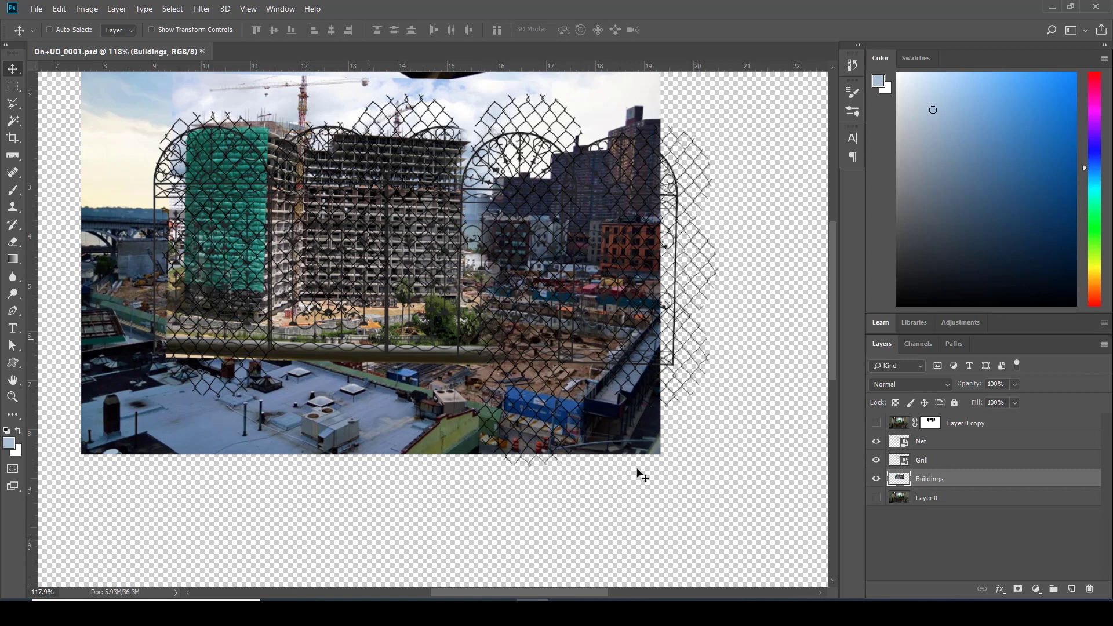
left_click(877, 479)
left_click(877, 478)
scroll(568, 153, "up", 3, "alt")
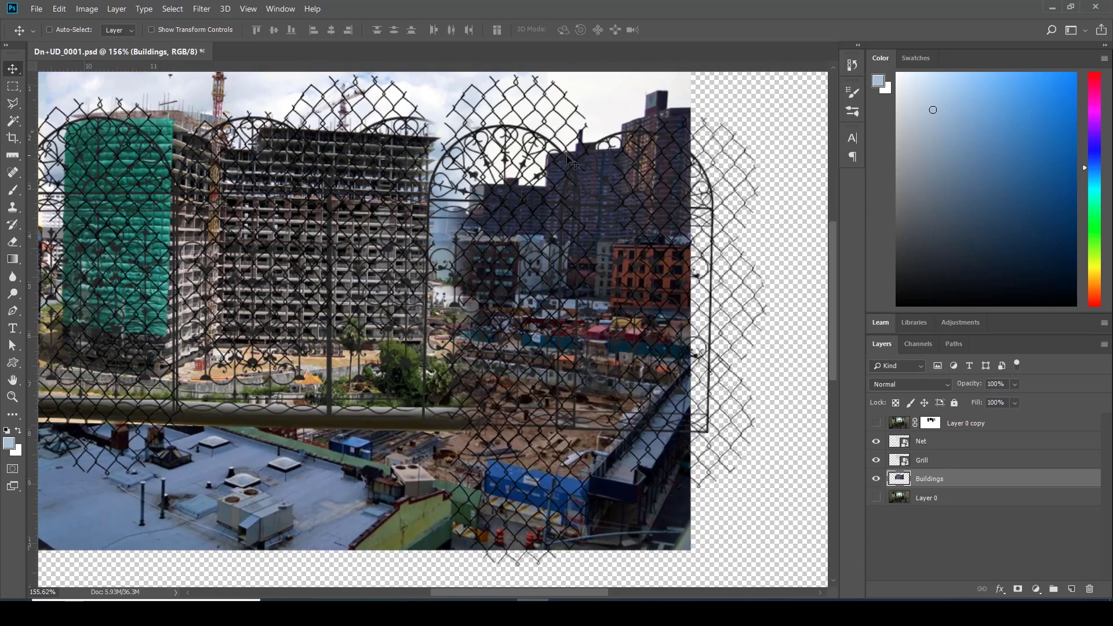
Hide the Net and Grill layers and examine the blended edges of the Buildings matte painting up close.
left_click(876, 442)
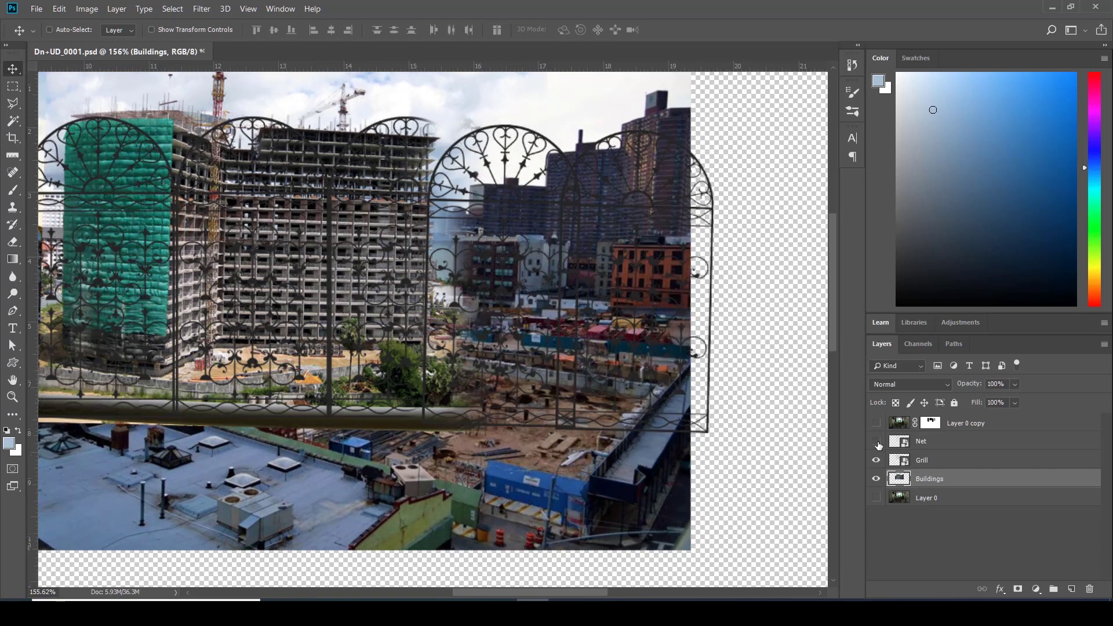
left_click(876, 442)
left_click(876, 442)
left_click(876, 460)
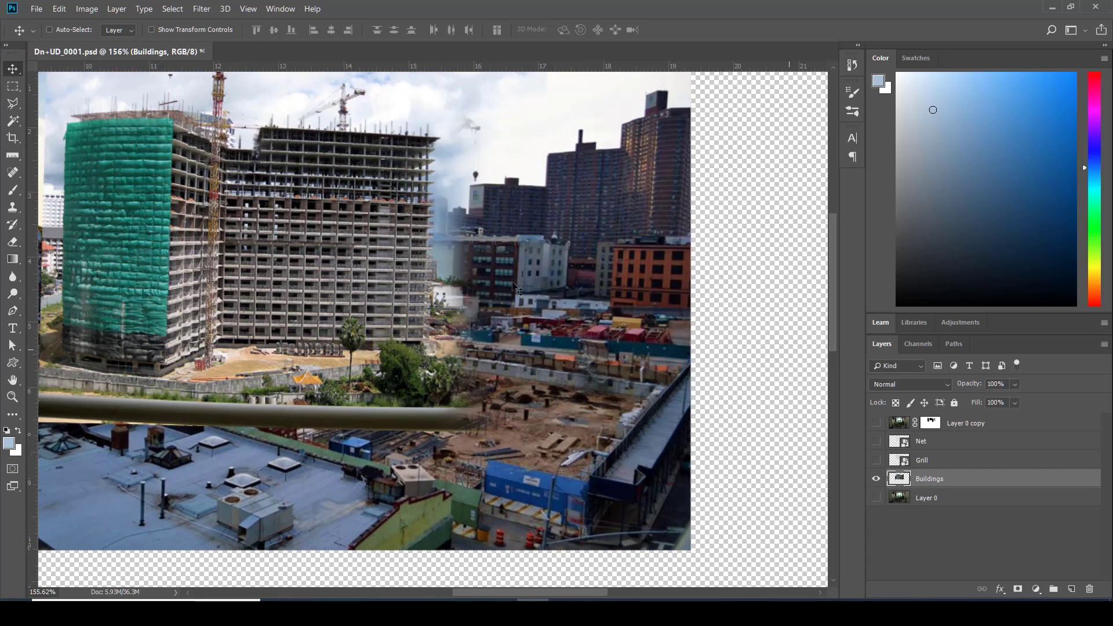
scroll(478, 234, "up", 7, "alt")
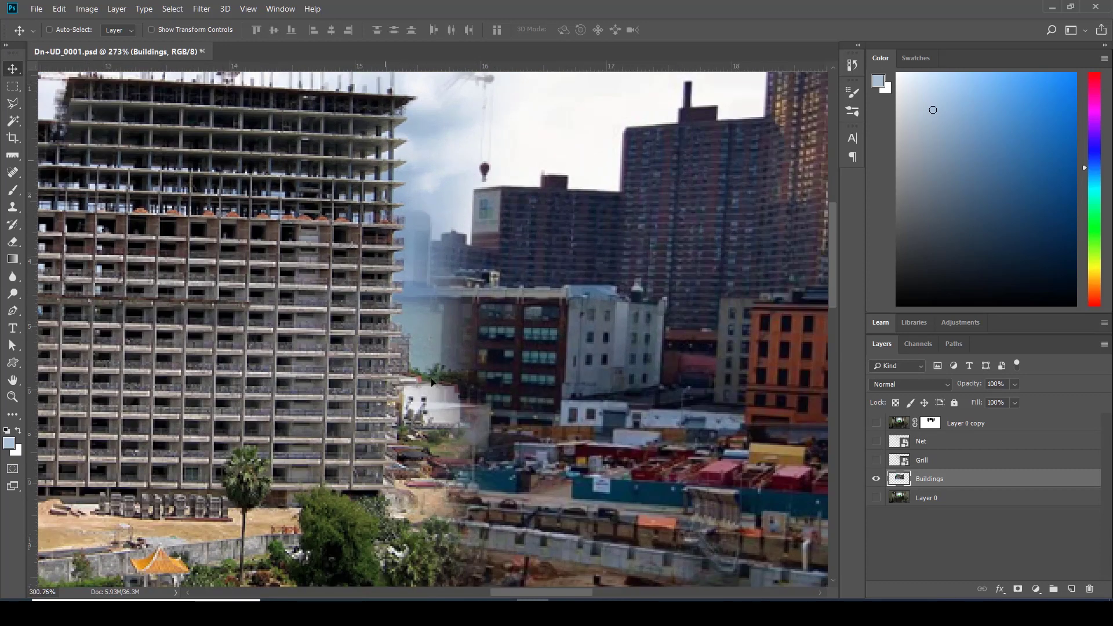
scroll(436, 348, "up", 5)
scroll(469, 355, "down", 5)
scroll(473, 313, "down", 7, "alt")
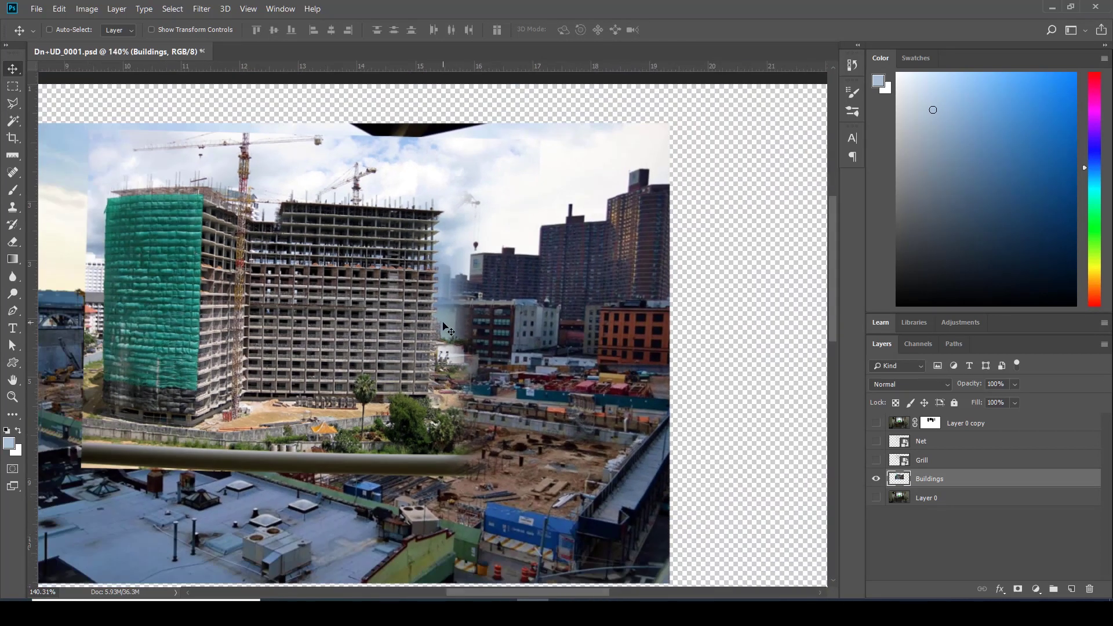
scroll(449, 330, "down", 2, "alt")
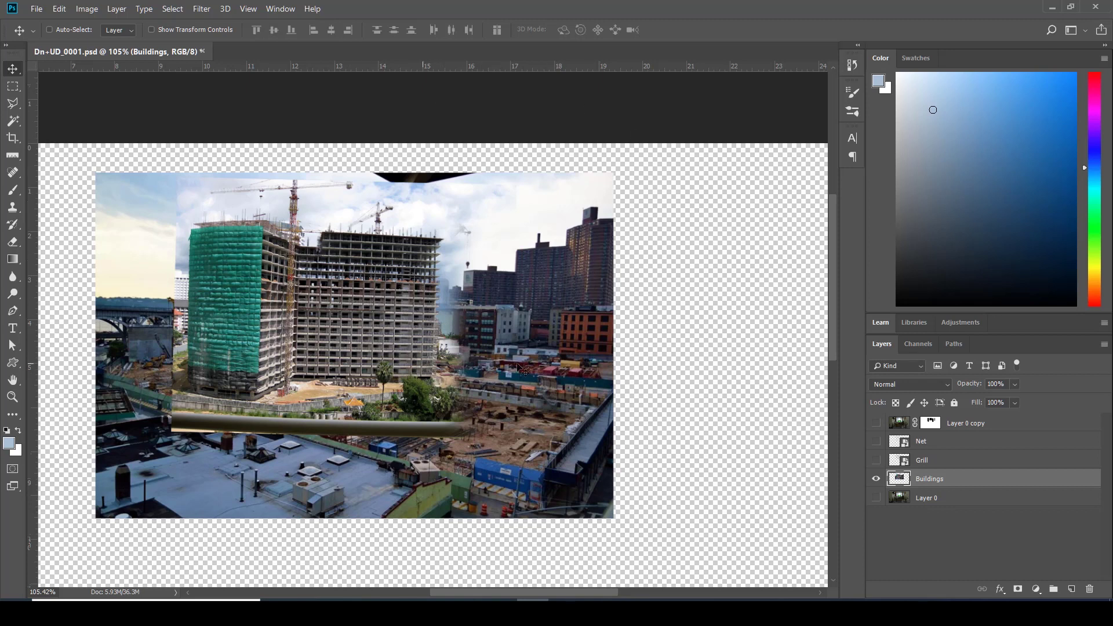
Switch back to NukeX and read Dn+UD_0001.psd from the Denise+undistort Scan folder into an empty node graph area.
left_click(1049, 8)
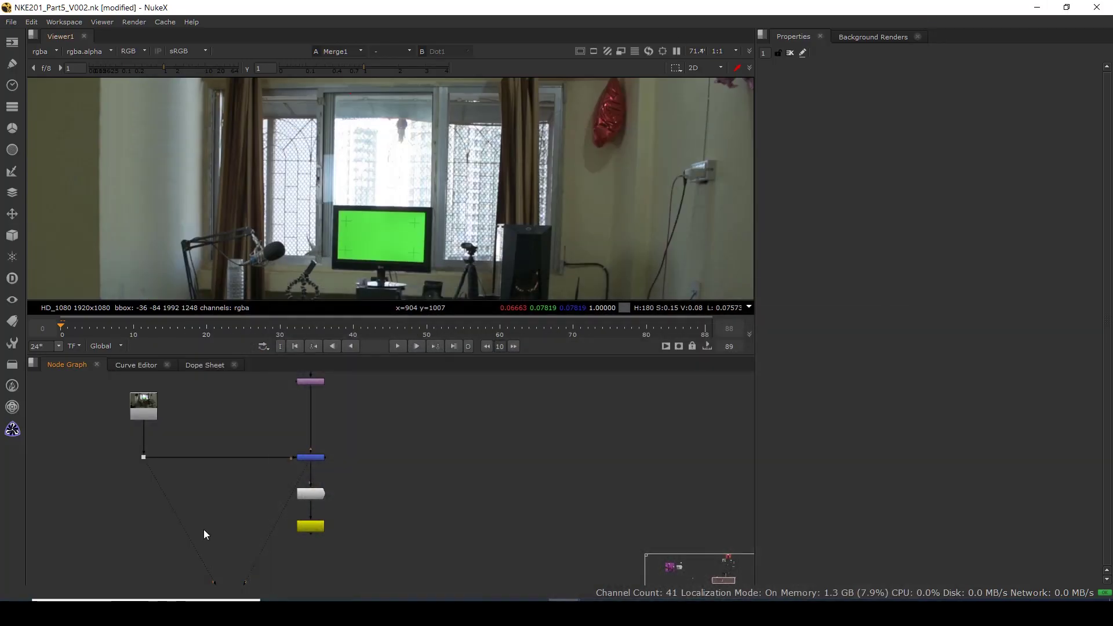
scroll(249, 457, "up", 5)
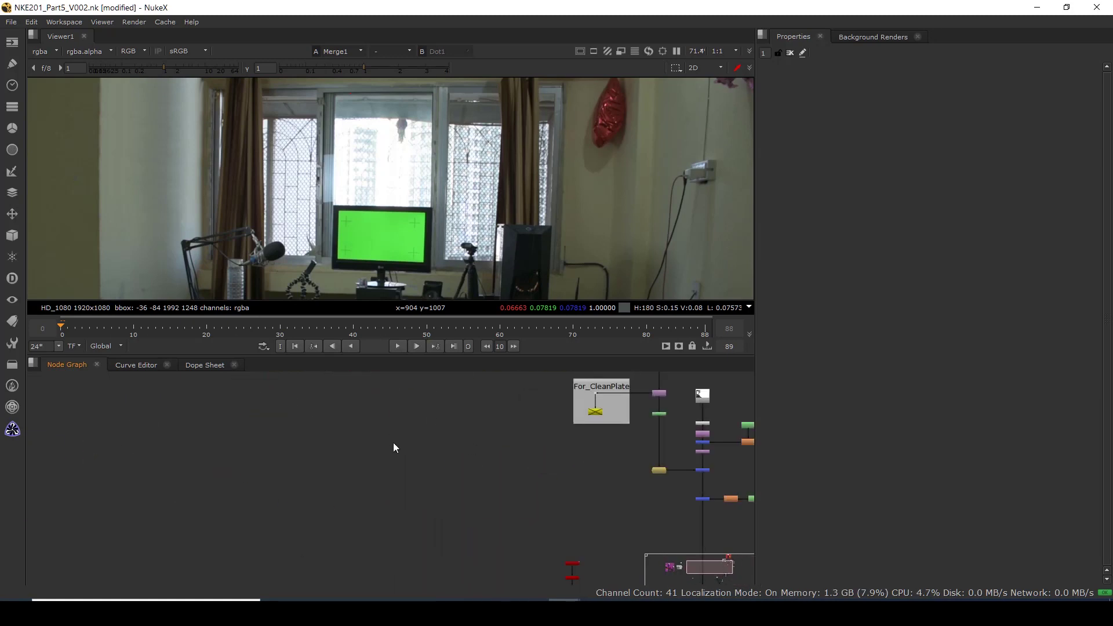
key("r")
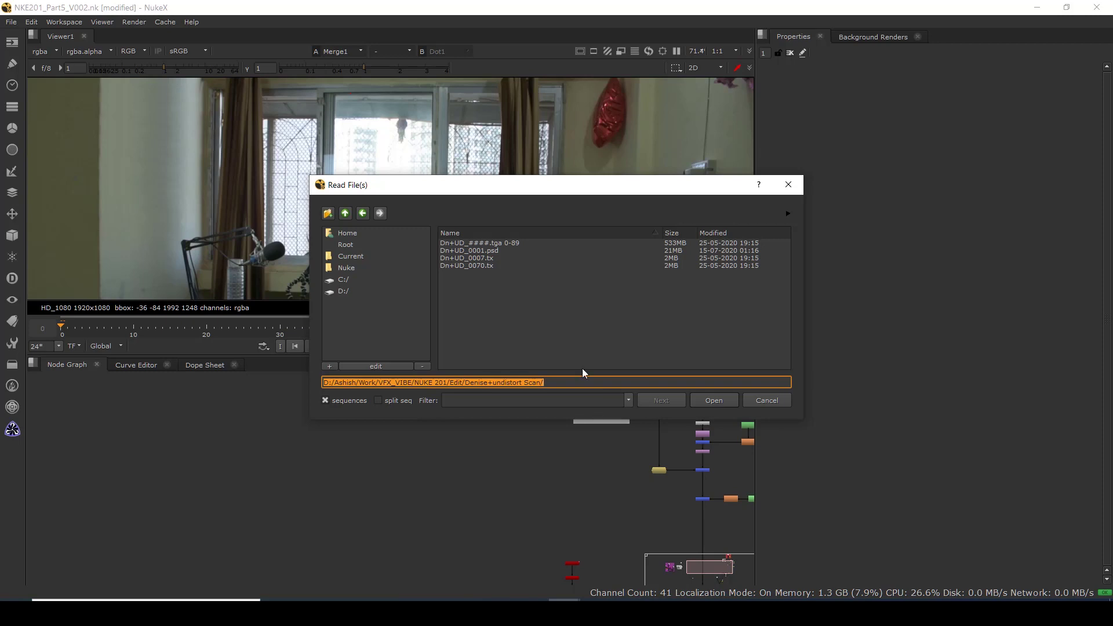
left_click_drag(452, 187, 382, 174)
left_click(404, 237)
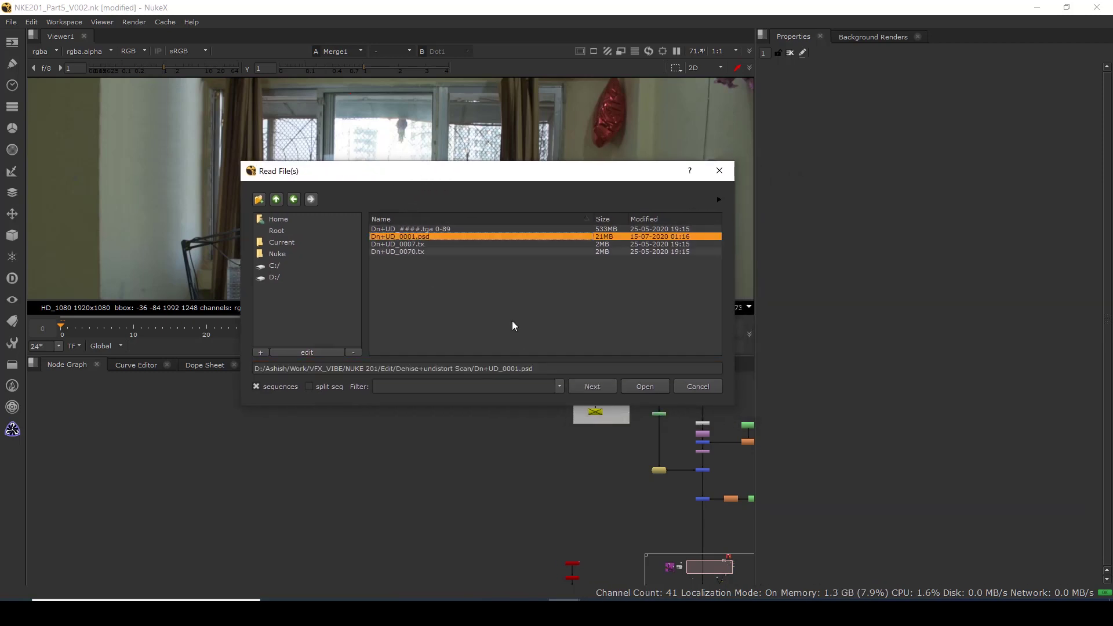
left_click(645, 386)
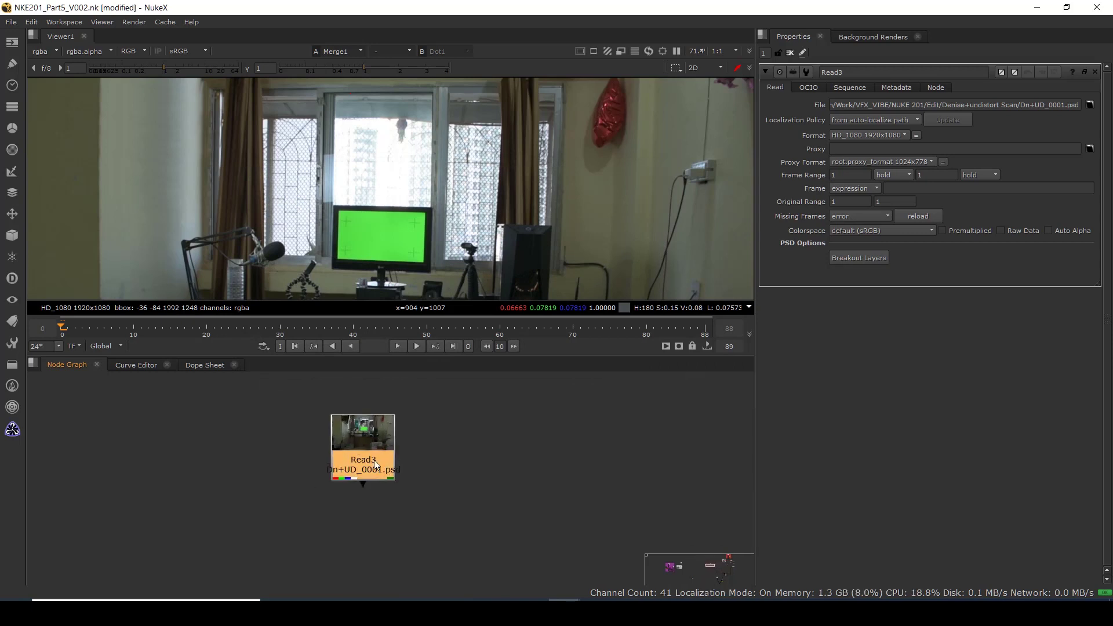
Move the new PSD Read node aside, display its full image in the viewer, and select the node.
left_click(294, 447)
key("1")
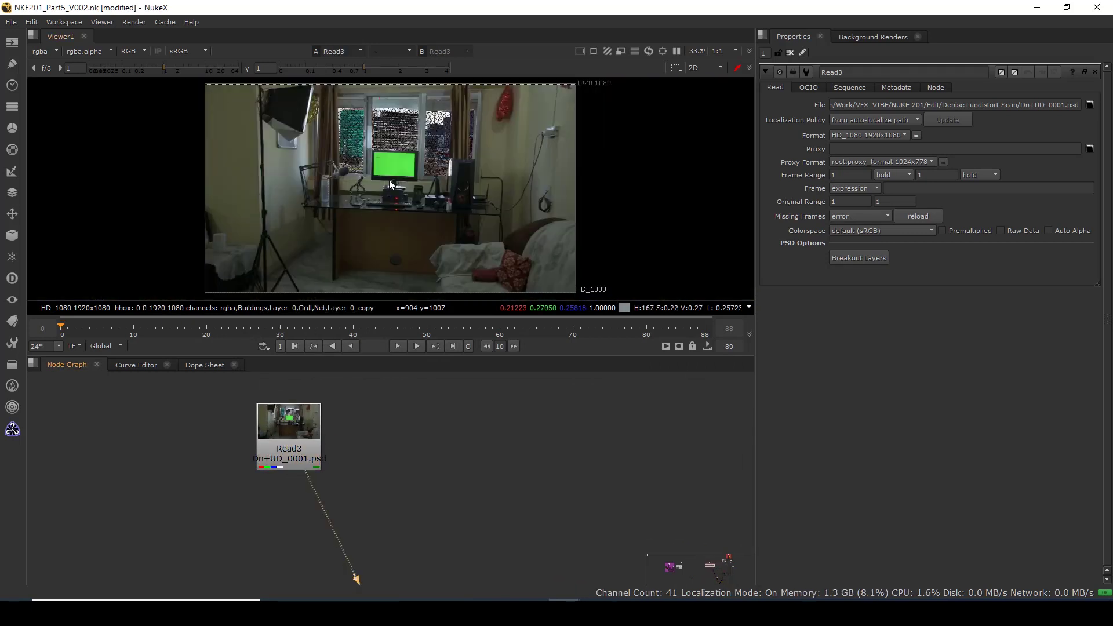
scroll(389, 179, "down", 1)
left_click_drag(218, 94, 572, 283)
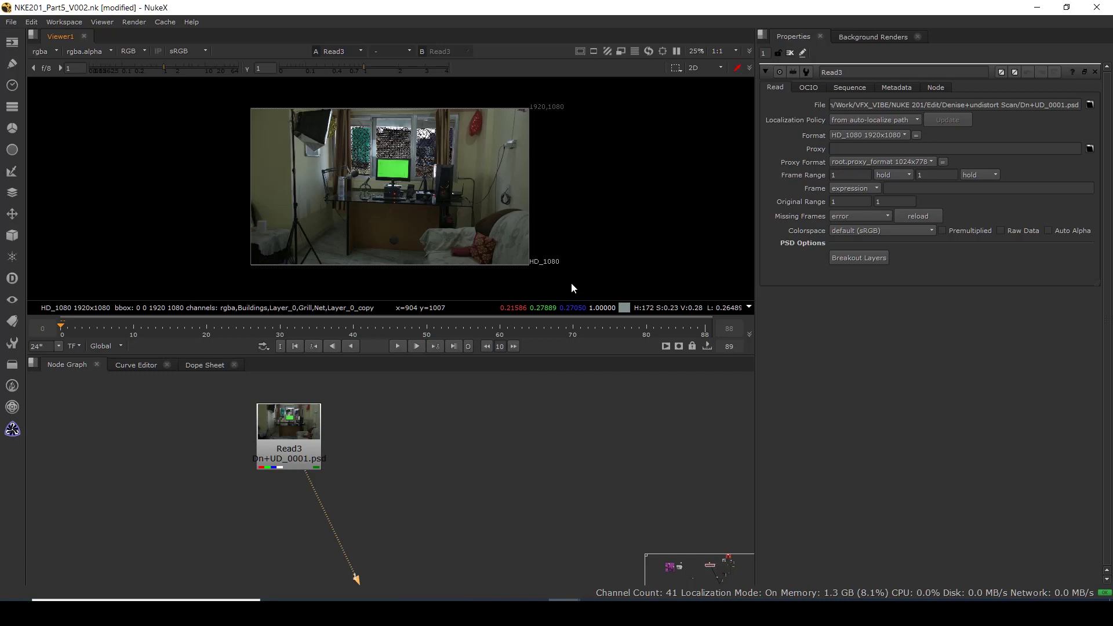
scroll(366, 175, "down", 1)
left_click_drag(241, 114, 568, 293)
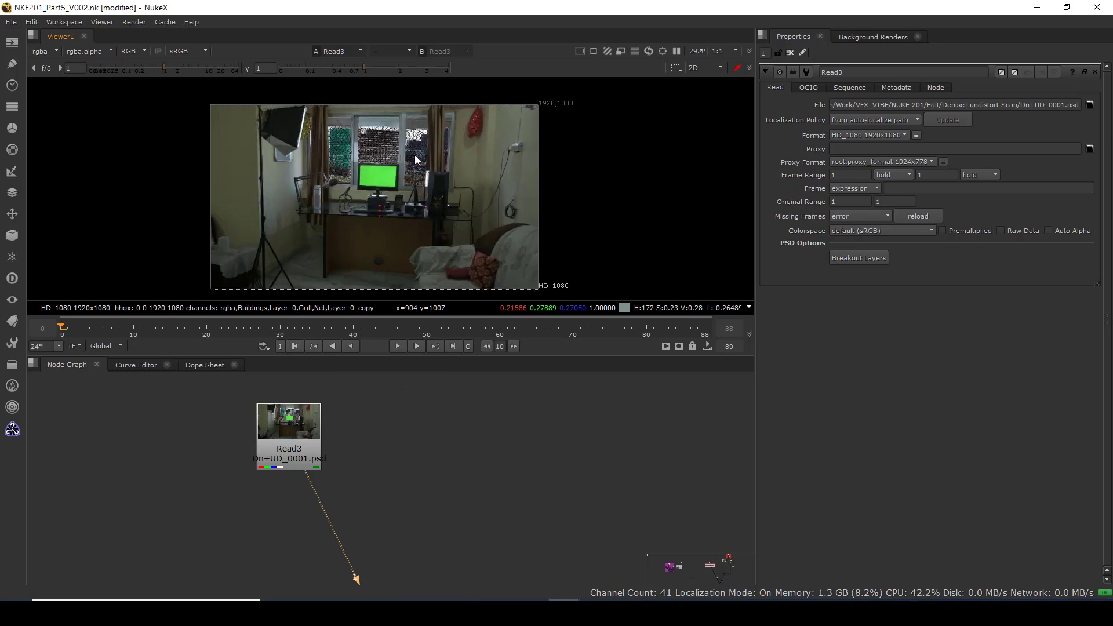
scroll(279, 467, "up", 4)
left_click(290, 439)
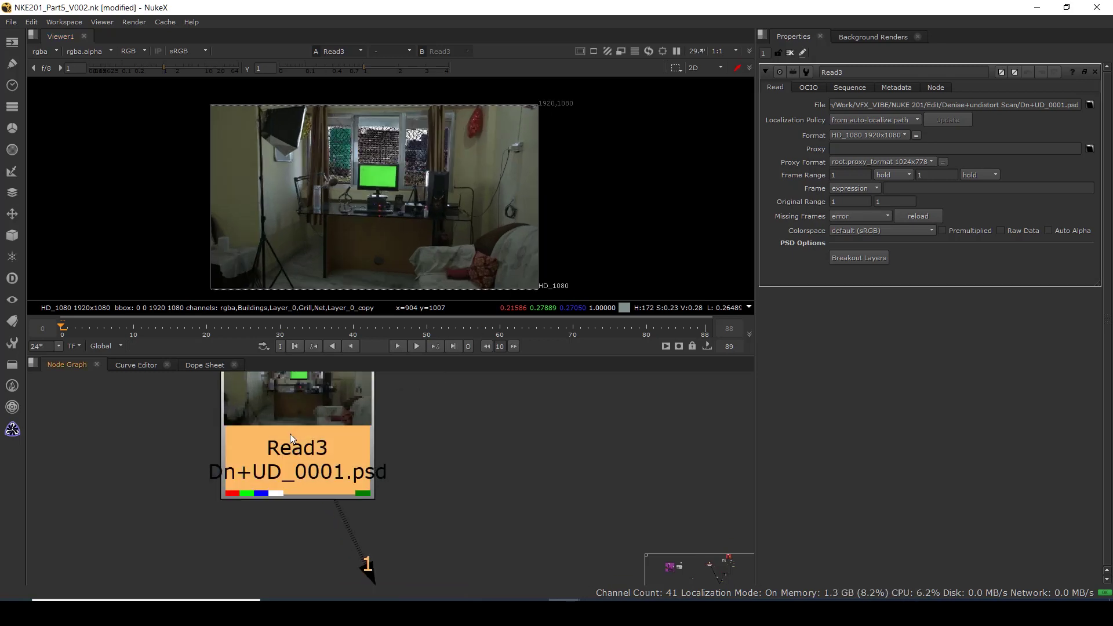
Reposition the Dn+UD_0001.psd Read node and break out its Photoshop layers into separate node branches.
scroll(290, 433, "down", 3)
middle_click_drag(293, 467, 234, 469)
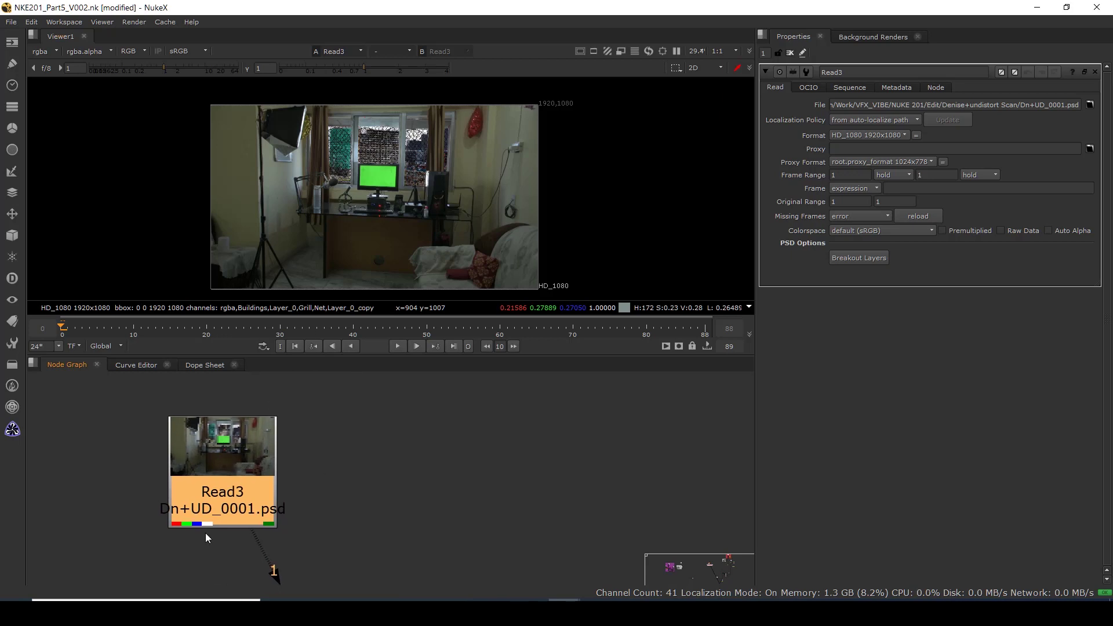
scroll(203, 509, "down", 2)
left_click_drag(218, 510, 183, 434)
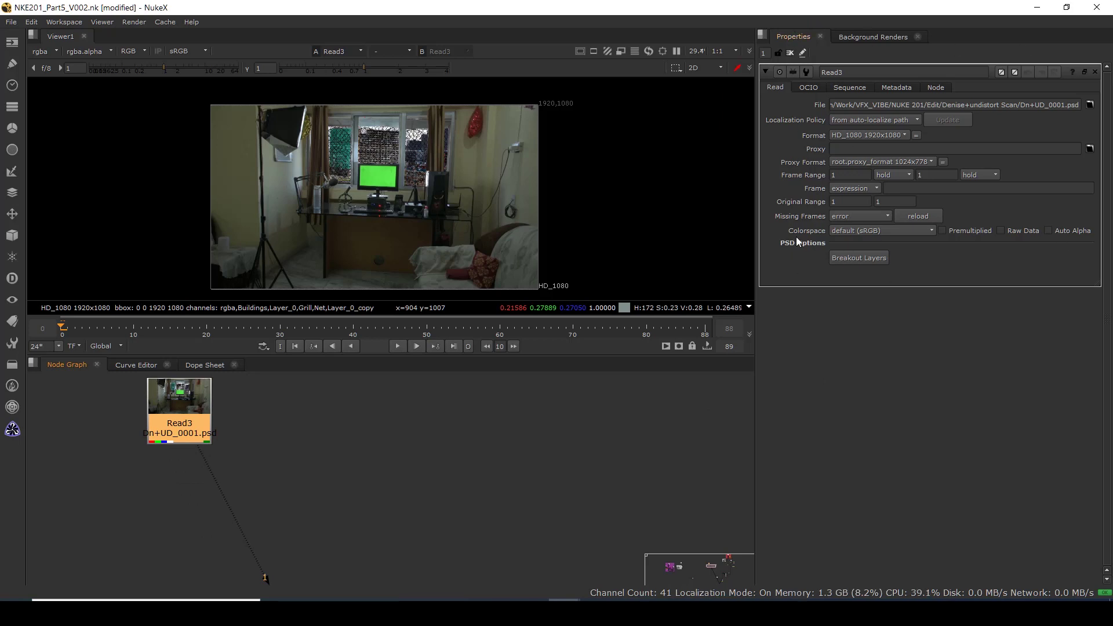
left_click(857, 256)
scroll(264, 499, "down", 5)
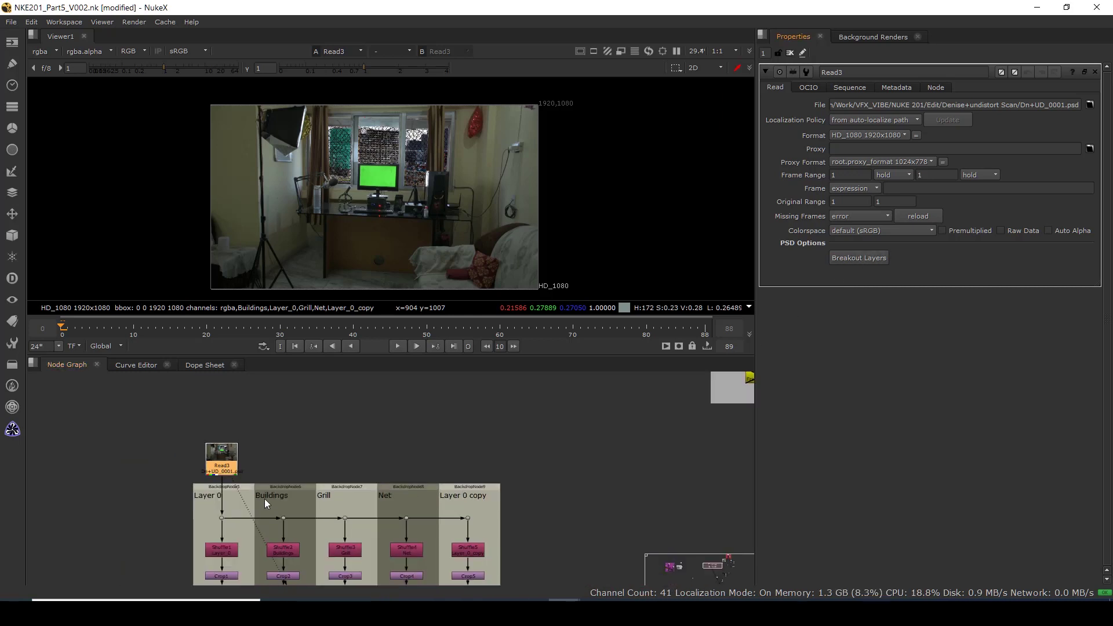
middle_click_drag(310, 542, 266, 488)
scroll(246, 462, "up", 3)
scroll(186, 448, "up", 3)
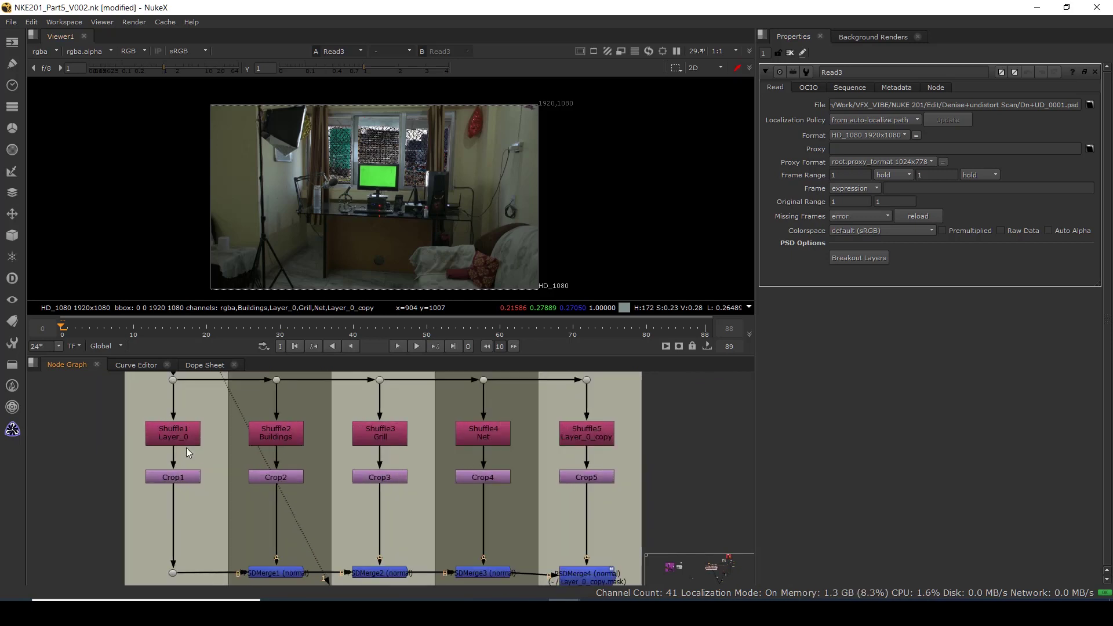
View the Layer 0 branch's Shuffle and Crop outputs in the viewer.
left_click(183, 442)
key("1")
left_click(169, 478)
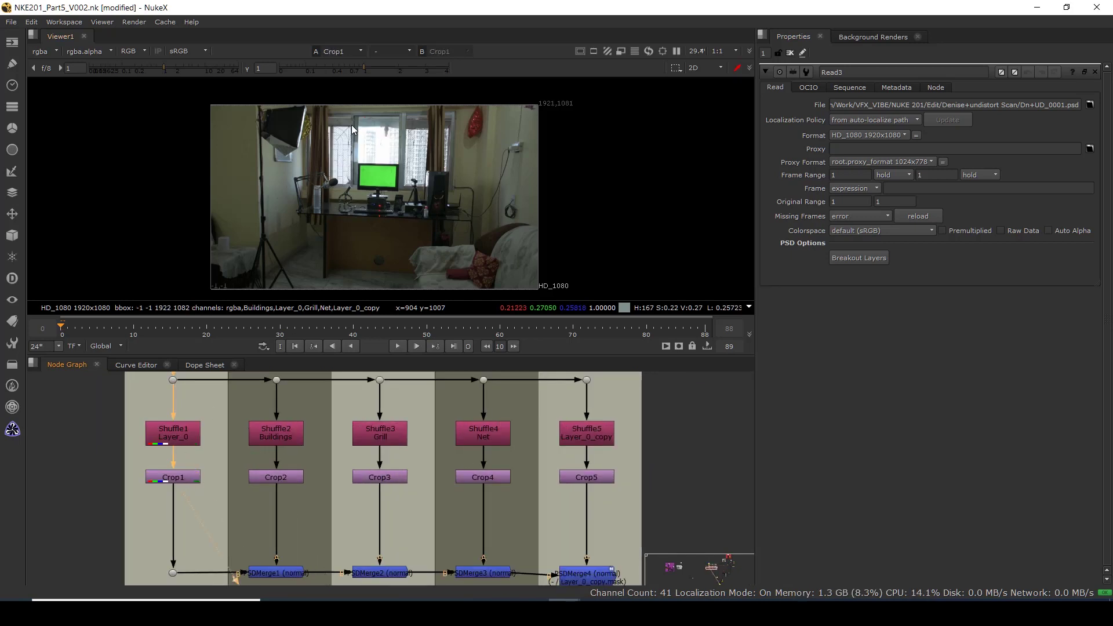
key("1")
scroll(345, 142, "down", 2)
scroll(203, 527, "down", 3)
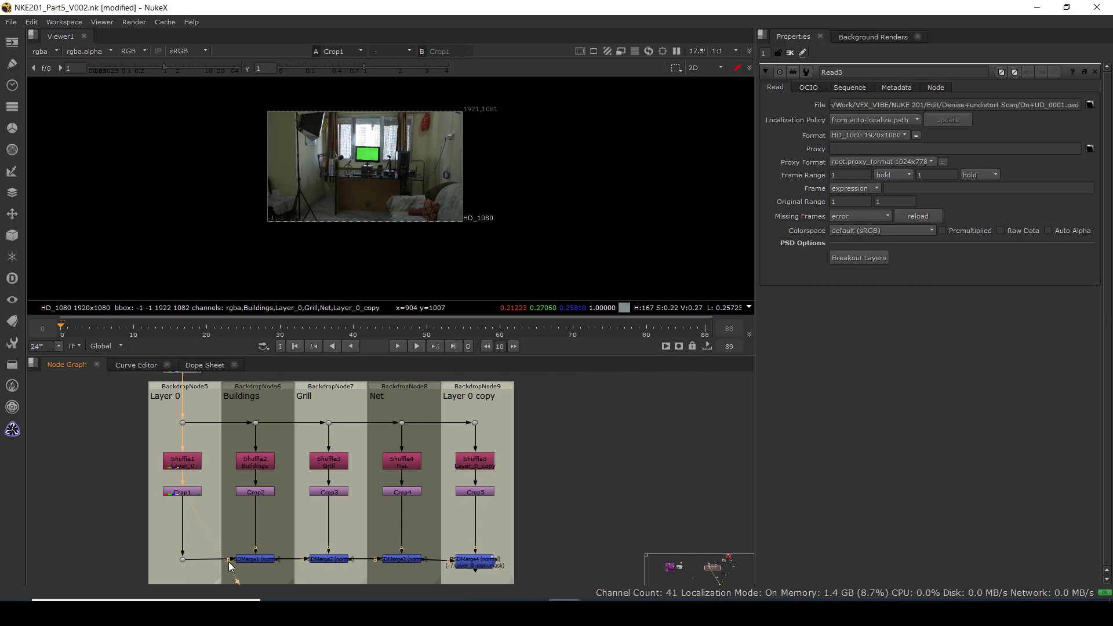
Delete the row of PSDMerge nodes at the end of the layer branches.
left_click_drag(204, 576, 208, 574)
left_click_drag(216, 532, 549, 575)
key("Delete")
Check the output of the Layer 0 copy branch and delete that branch together with its backdrop.
left_click(474, 454)
key("1")
left_click(481, 493)
key("1")
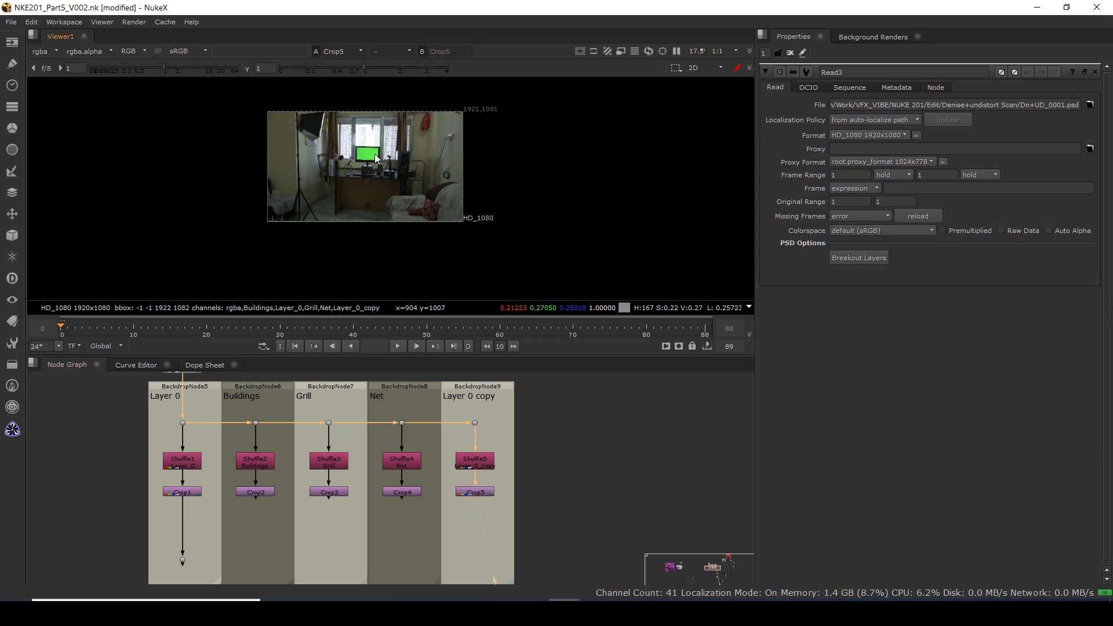
key("f")
scroll(457, 429, "up", 1)
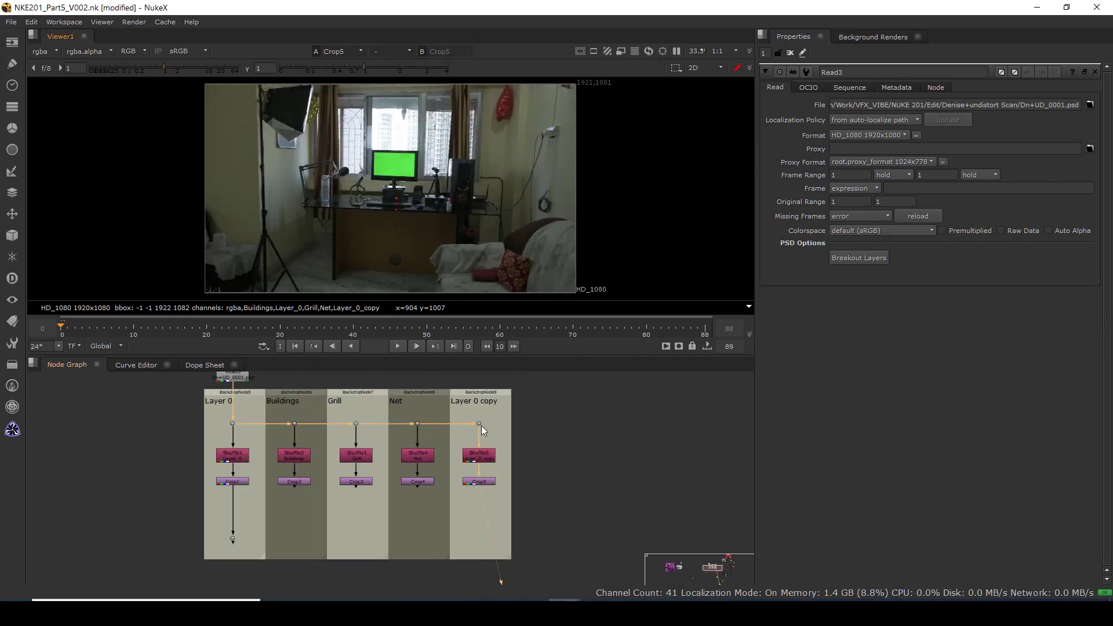
left_click(484, 391)
key("Delete")
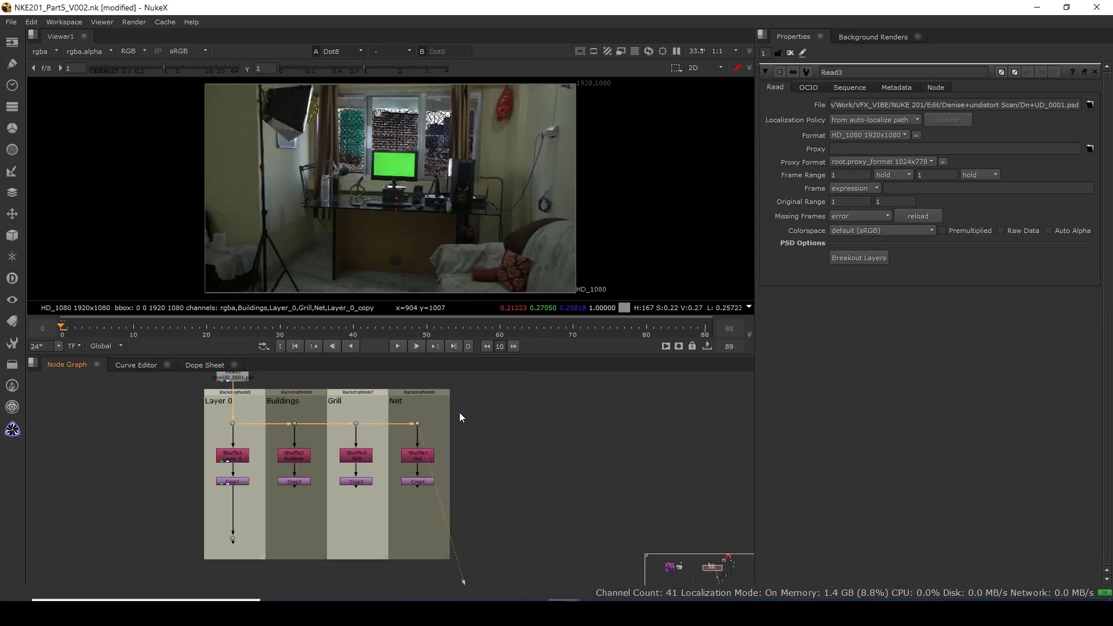
Look over the Buildings, Grill and Net Shuffle nodes and view the Buildings branch's Crop output.
scroll(365, 452, "up", 2)
scroll(345, 469, "up", 2)
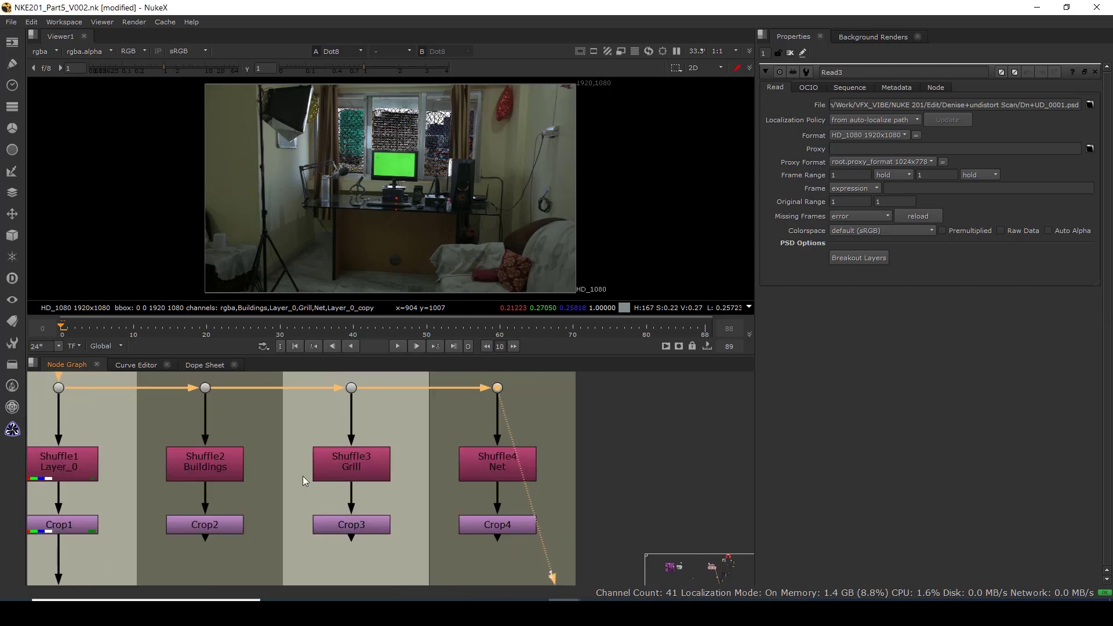
scroll(232, 496, "down", 3)
left_click(229, 480)
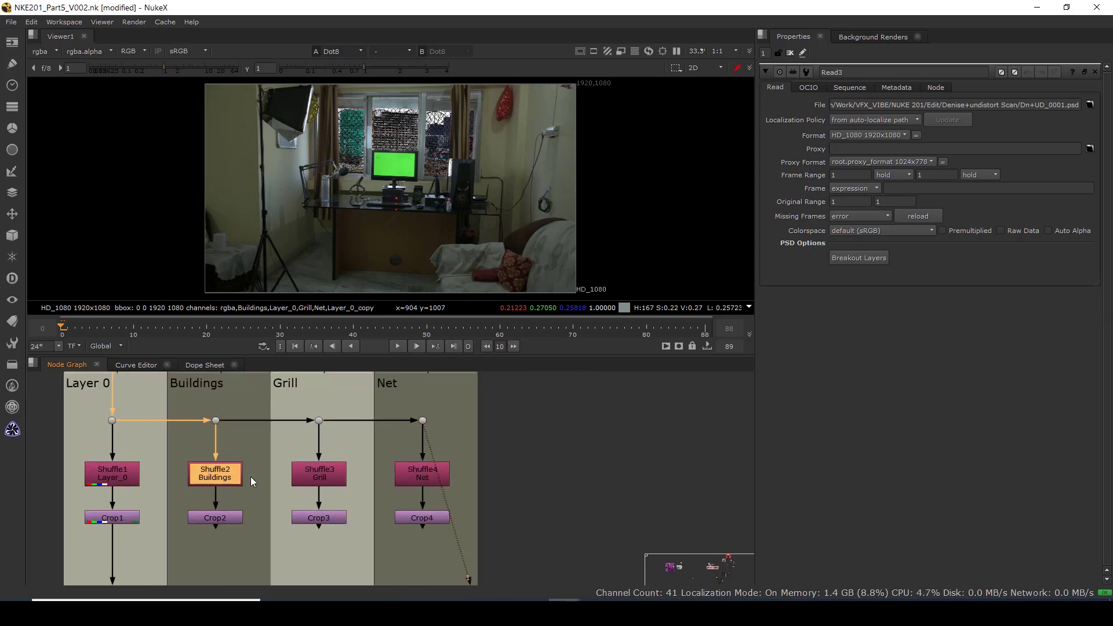
left_click(331, 481)
left_click(421, 477)
left_click(218, 517)
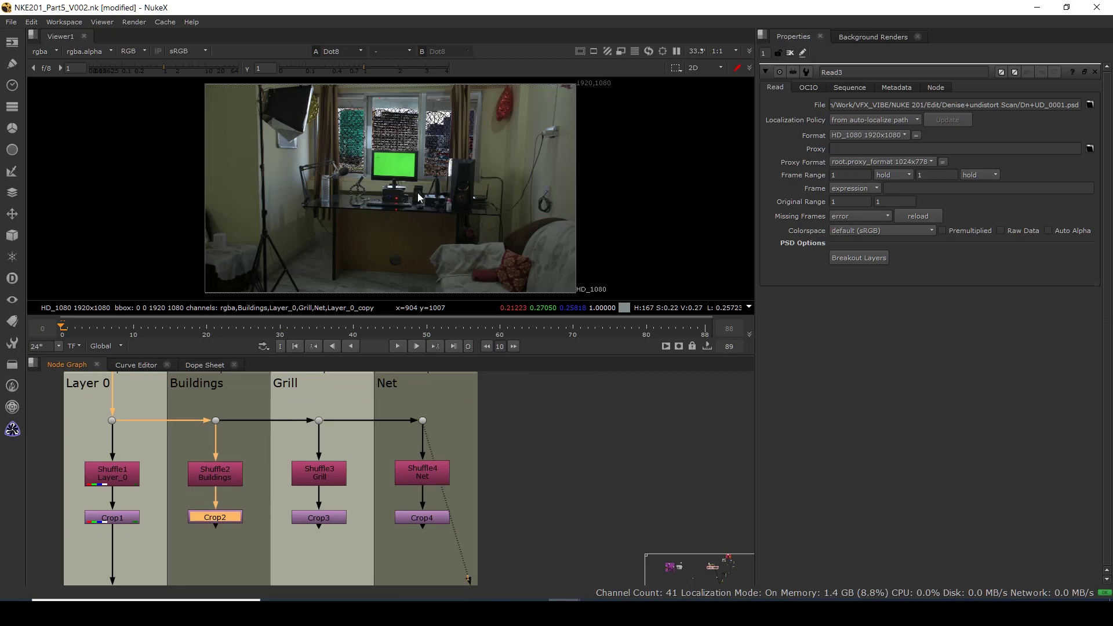
key("1")
key("f")
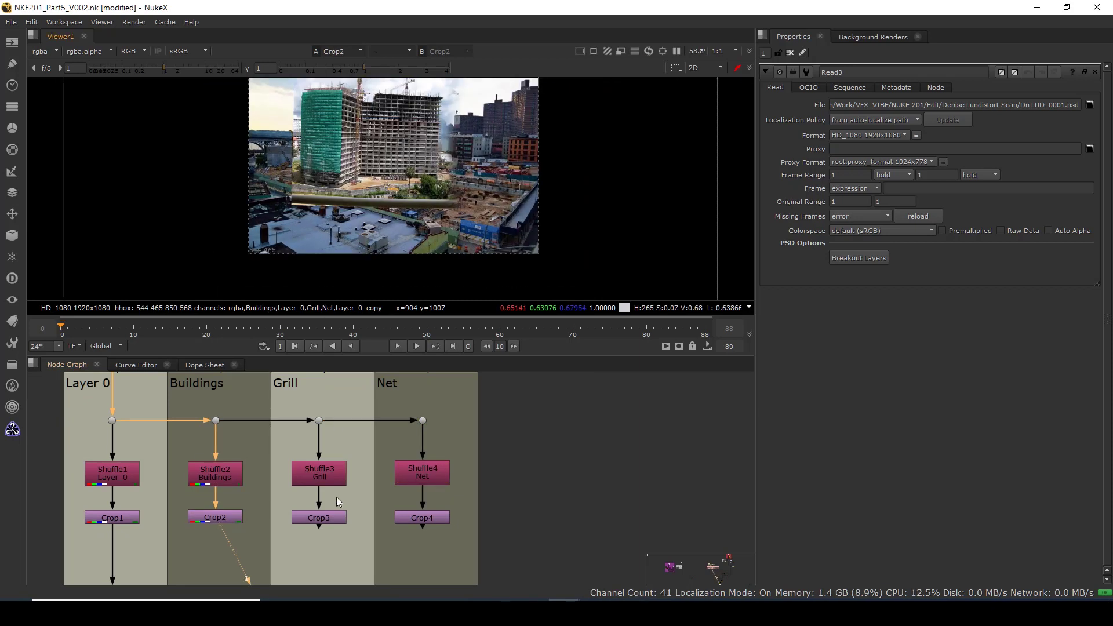
View the Grill and Net branches' Crop outputs, examining their alpha channels.
left_click(316, 518)
key("1")
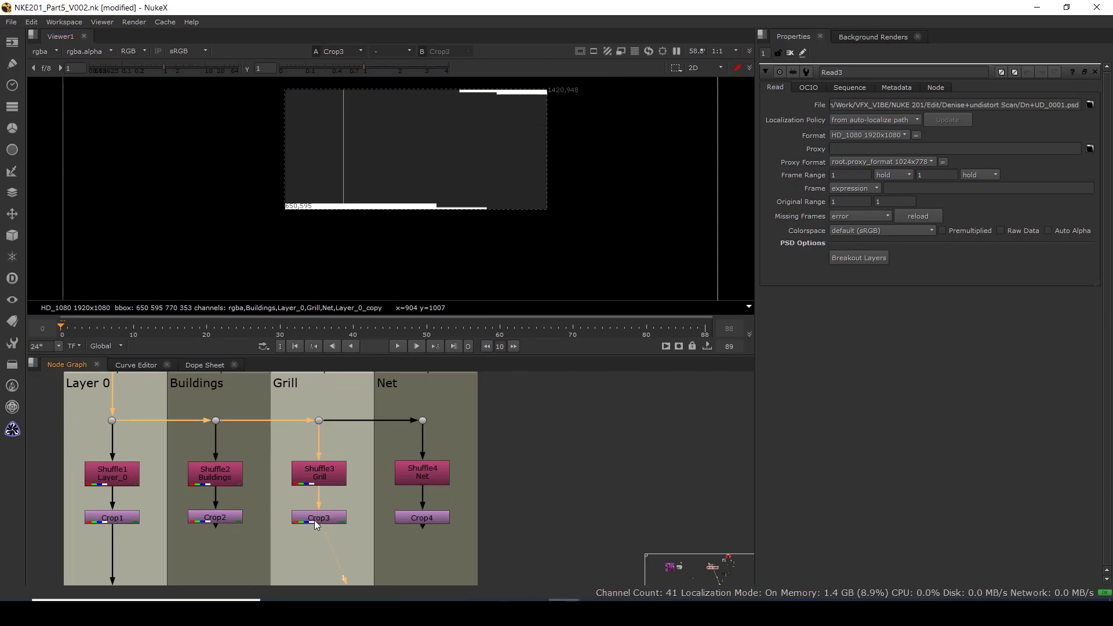
key("a")
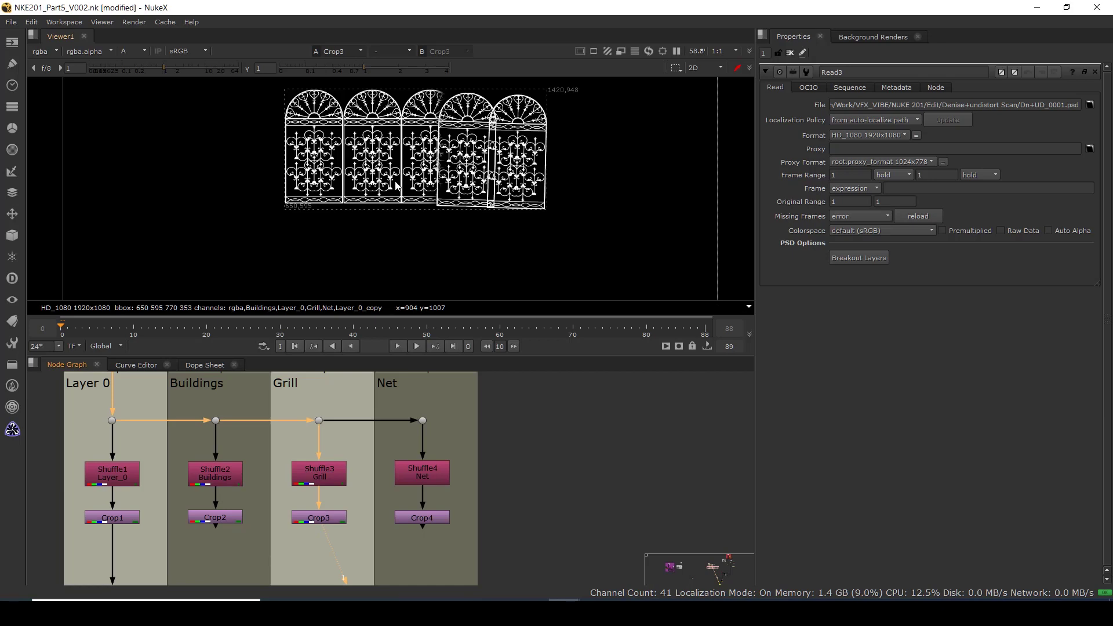
middle_click_drag(492, 158, 304, 211)
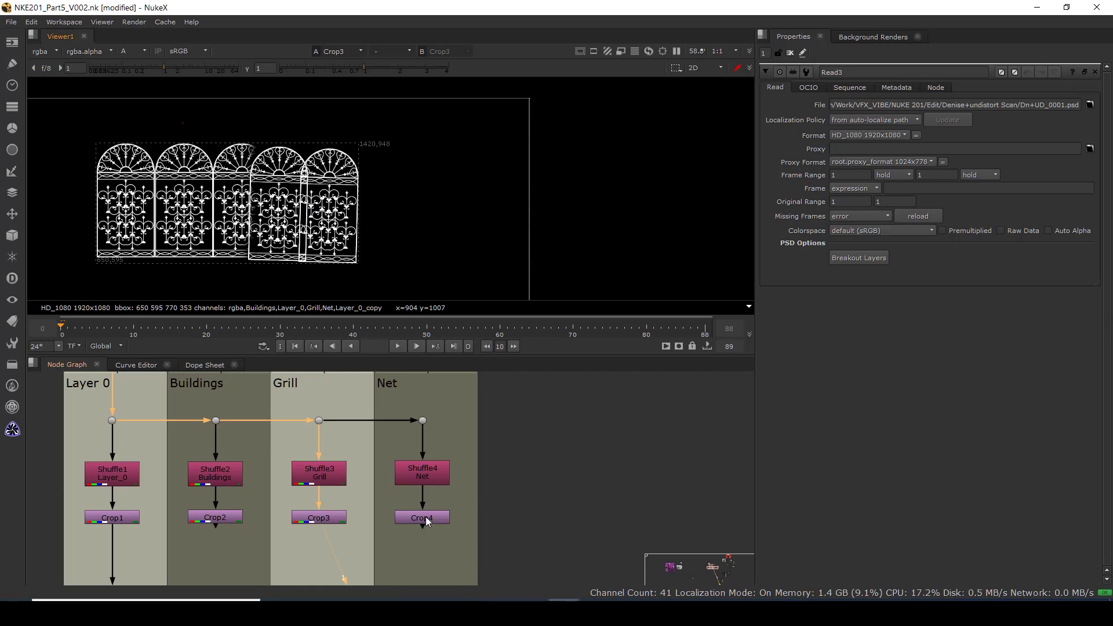
left_click(426, 517)
key("1")
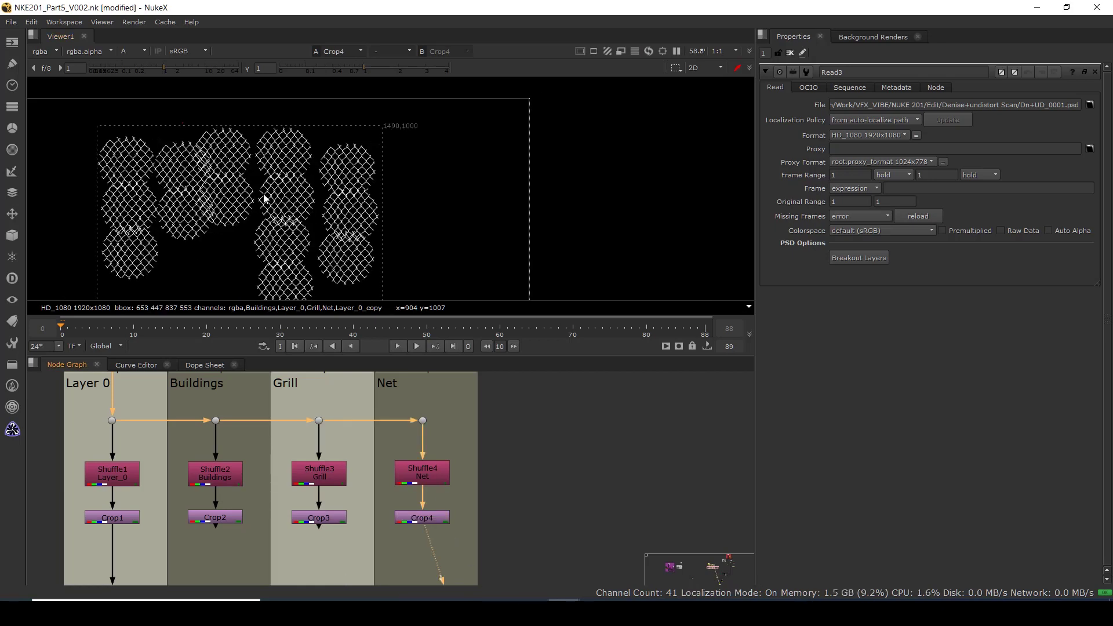
Add a Premult node to the end of the Buildings branch and view its result.
scroll(336, 475, "down", 3)
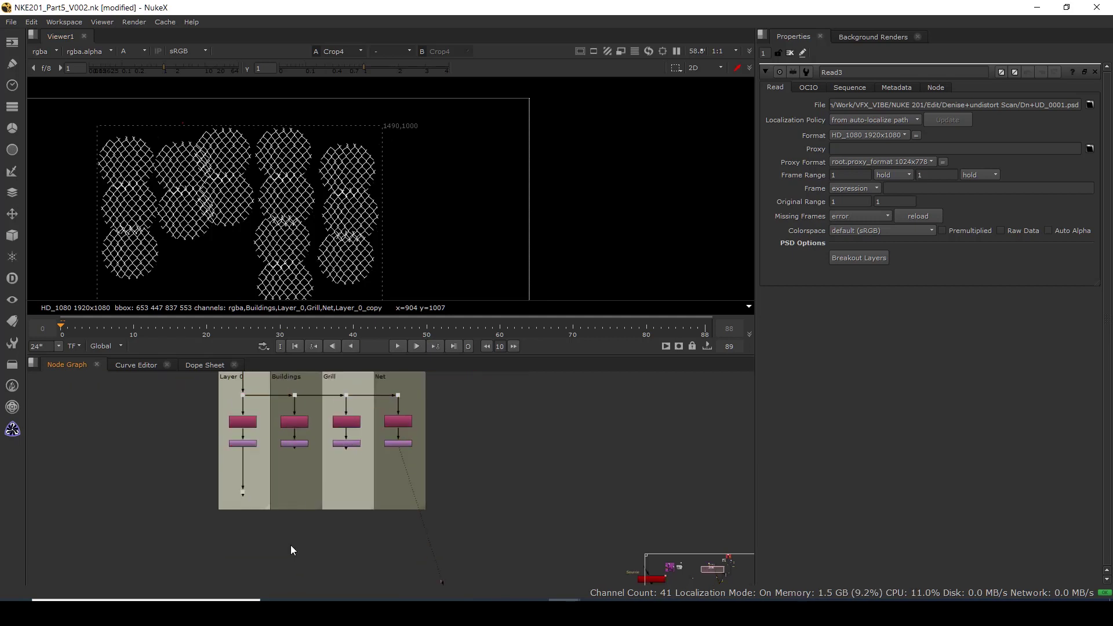
key("Tab")
type("pre")
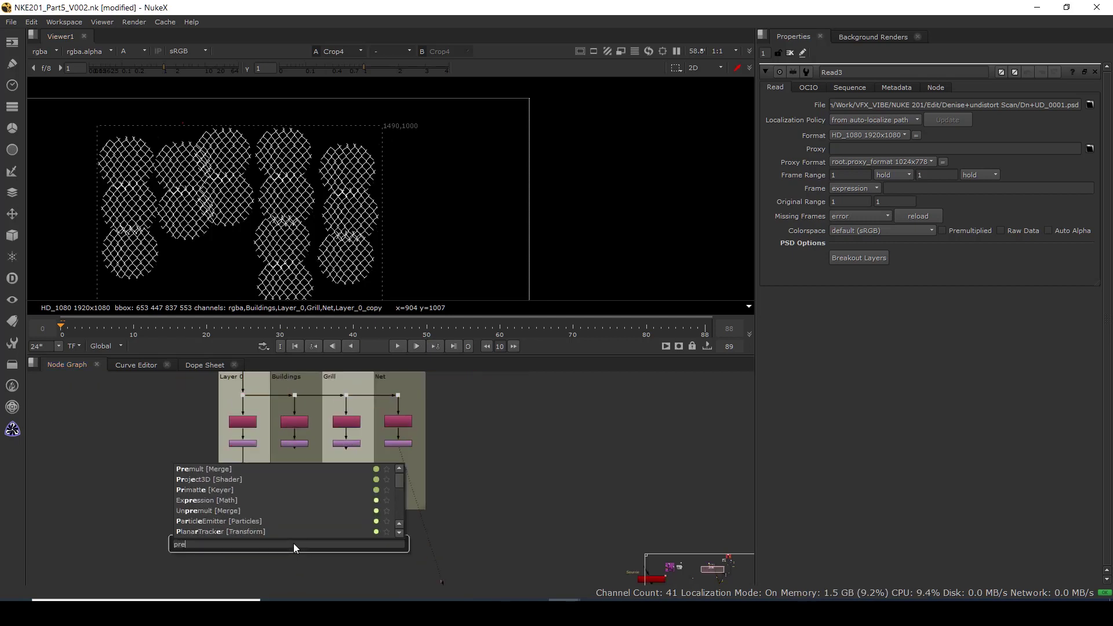
left_click(218, 472)
left_click_drag(298, 464, 294, 450)
left_click_drag(291, 545, 295, 537)
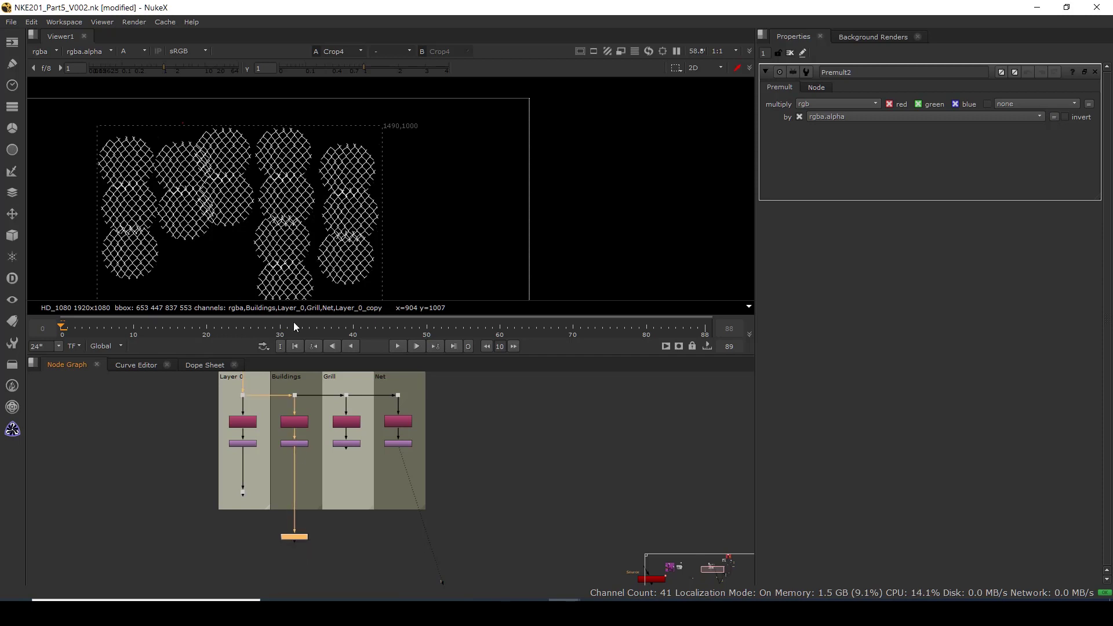
key("1")
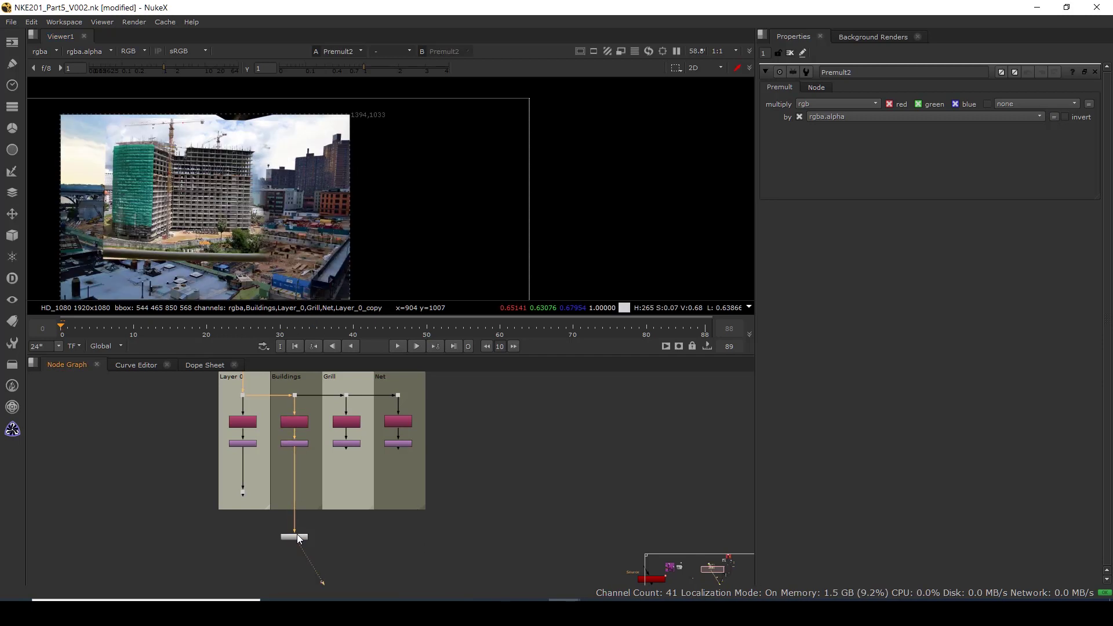
key("f")
Place a copy of the Premult node under the Grill branch, connect it to Crop3 and view the result.
left_click_drag(354, 525, 246, 552)
left_click(352, 536)
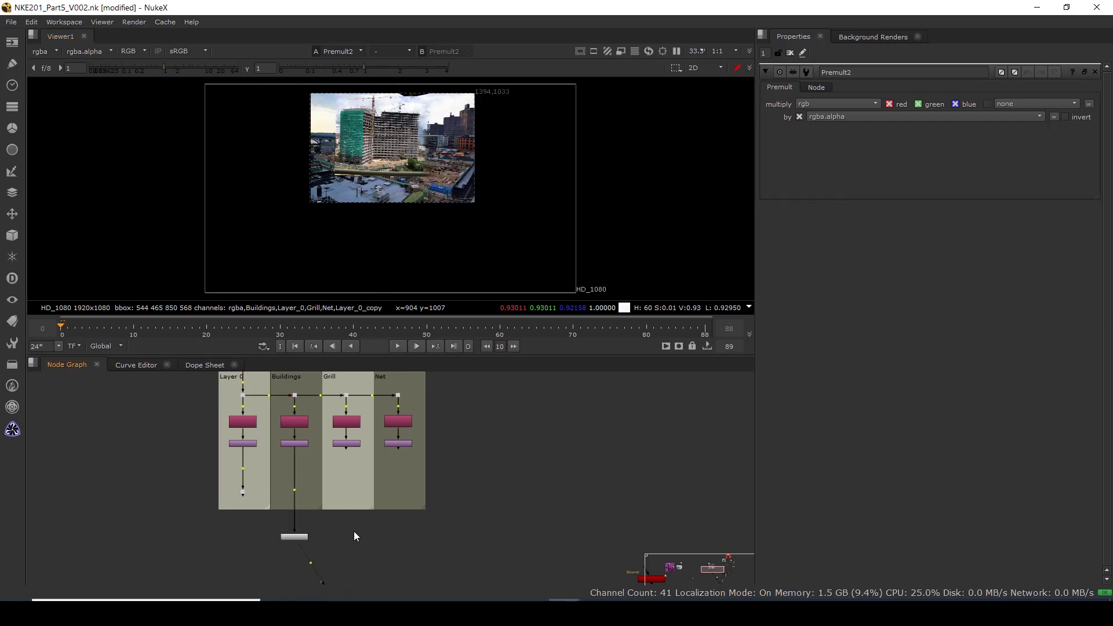
key("b")
key("1")
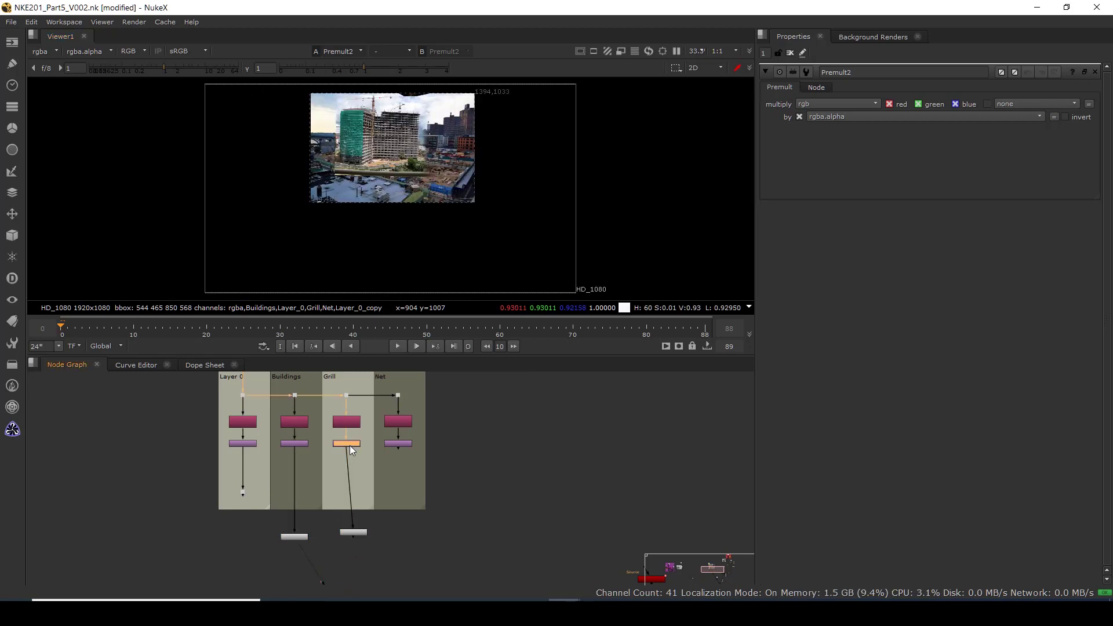
left_click_drag(360, 531, 350, 531)
key("1")
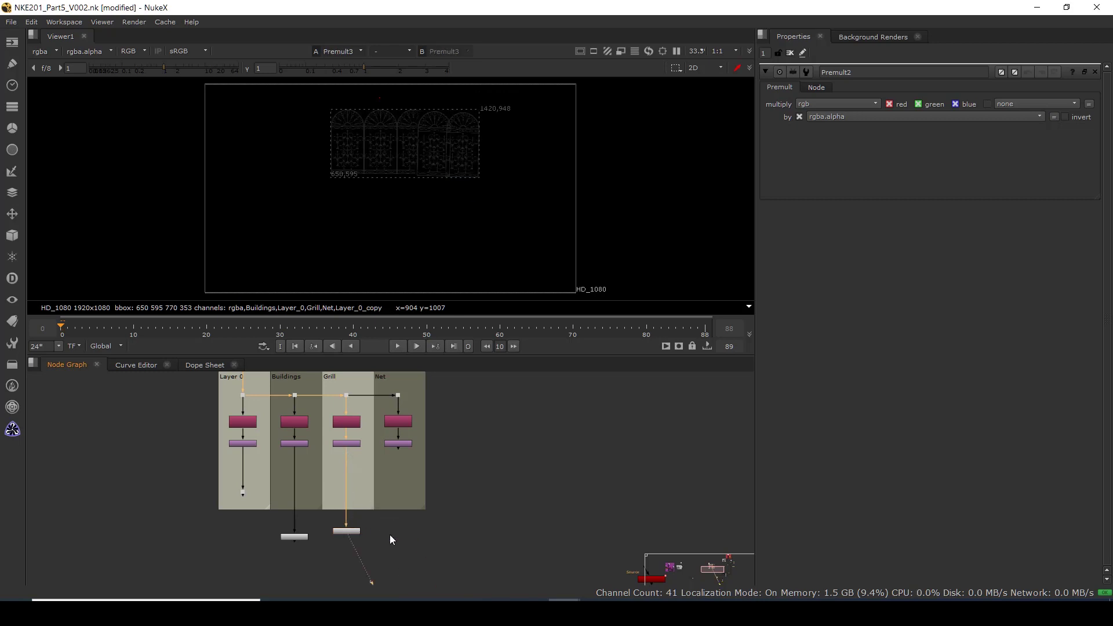
scroll(437, 125, "up", 3)
scroll(419, 541, "down", 2)
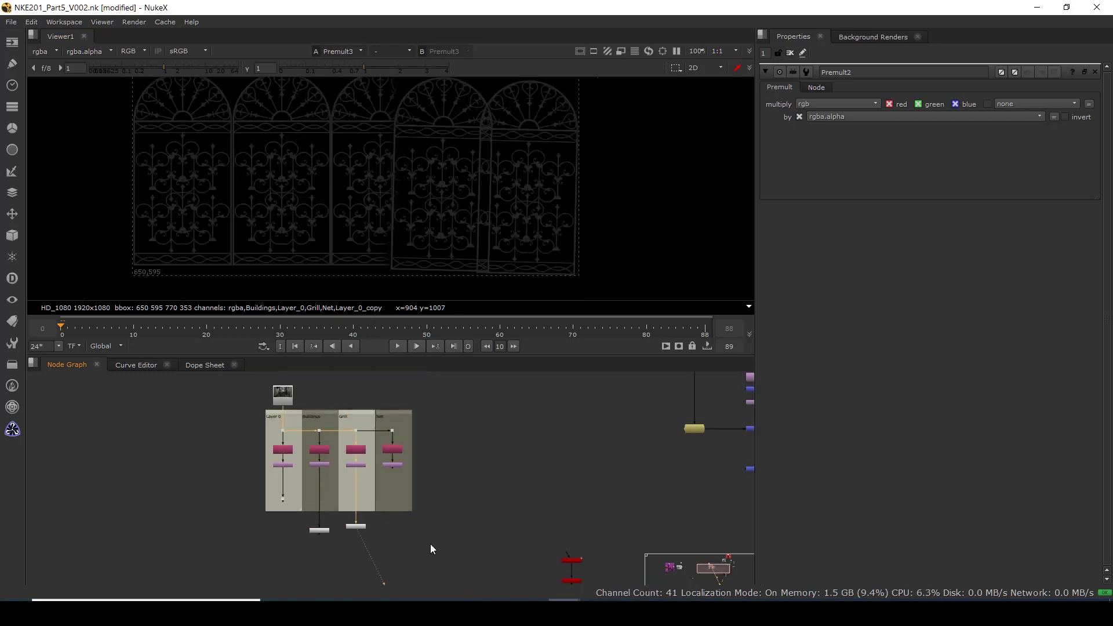
Add another Premult node to the Net branch, view it, and line up the three Premult nodes in a row.
scroll(258, 502, "up", 3)
left_click_drag(258, 502, 258, 516)
left_click(330, 495)
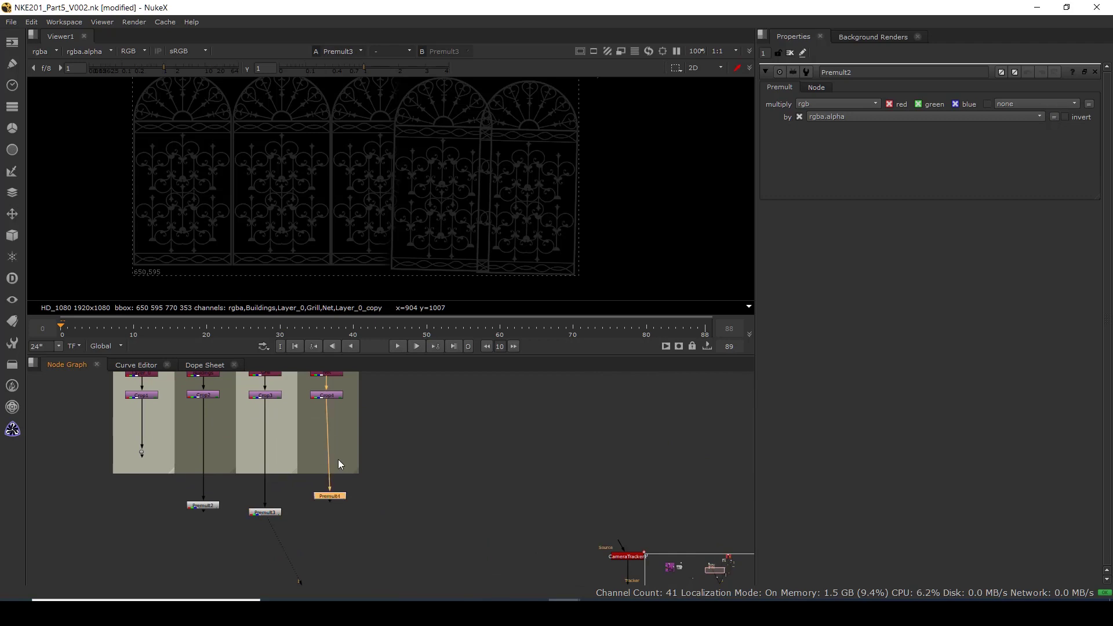
left_click_drag(329, 496, 327, 509)
key("1")
key("f")
left_click(214, 509)
left_click(268, 513)
left_click(200, 511)
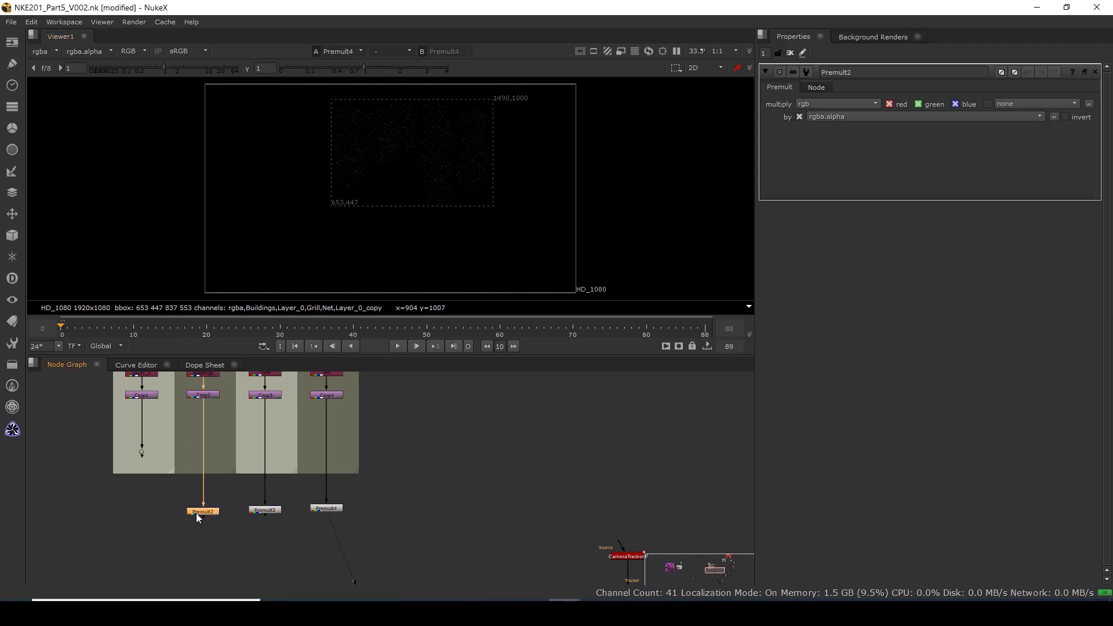
View the premultiplied Buildings branch fitted in the viewer.
scroll(197, 513, "down", 4)
scroll(207, 509, "up", 2)
left_click_drag(157, 536, 215, 506)
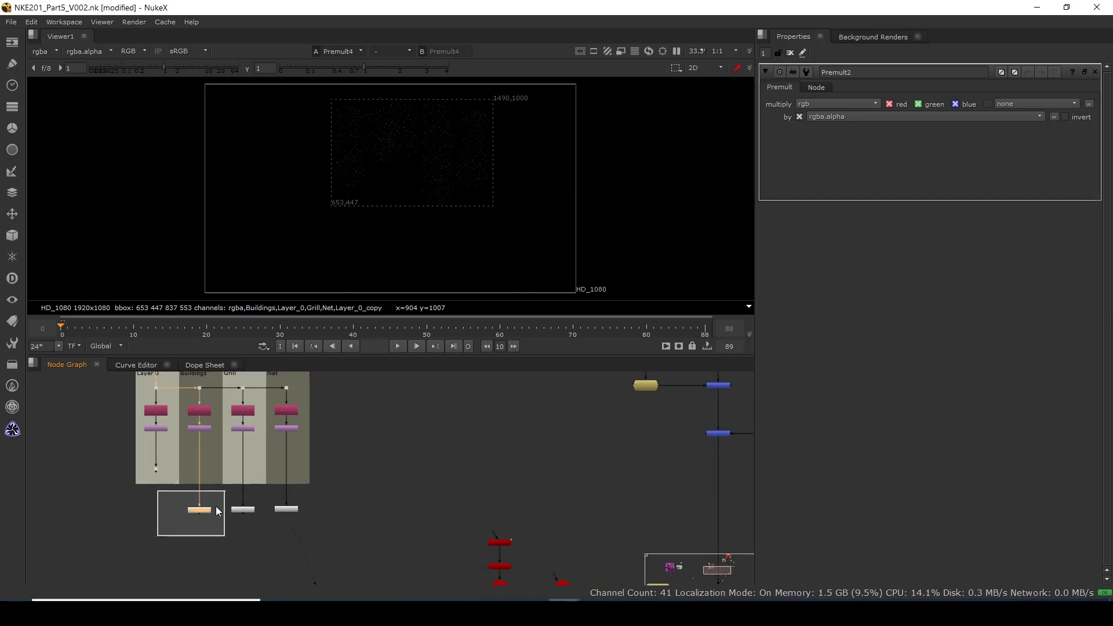
left_click(138, 559)
left_click(199, 510)
key("1")
key("f")
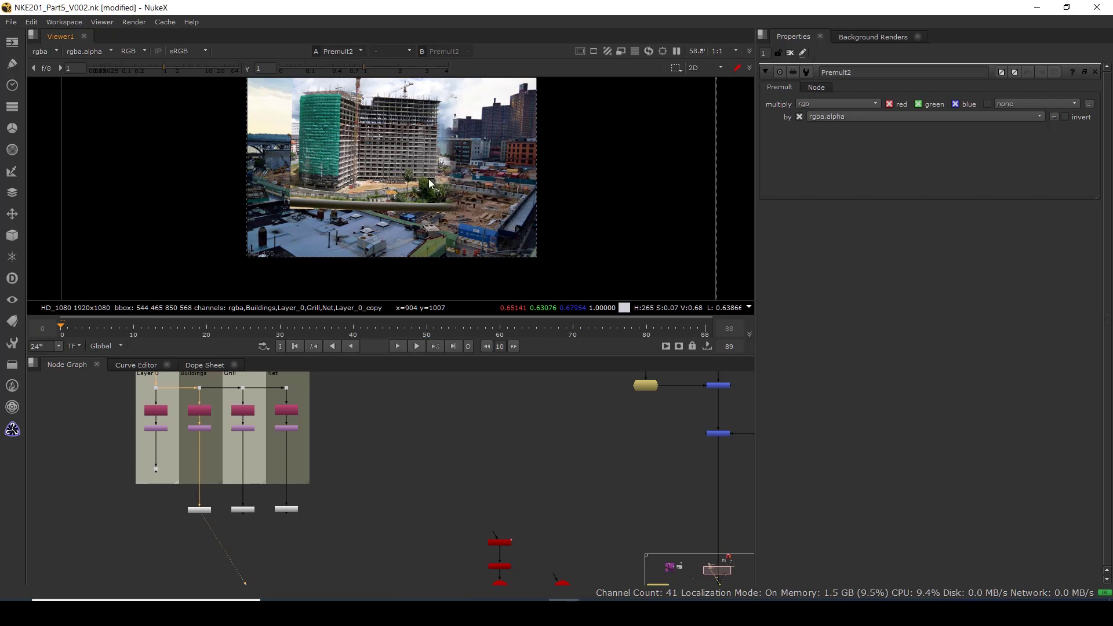
View the premultiplied Grill up close, followed by the premultiplied Net.
left_click_drag(228, 533, 259, 490)
left_click(238, 523)
key("1")
scroll(365, 186, "up", 5)
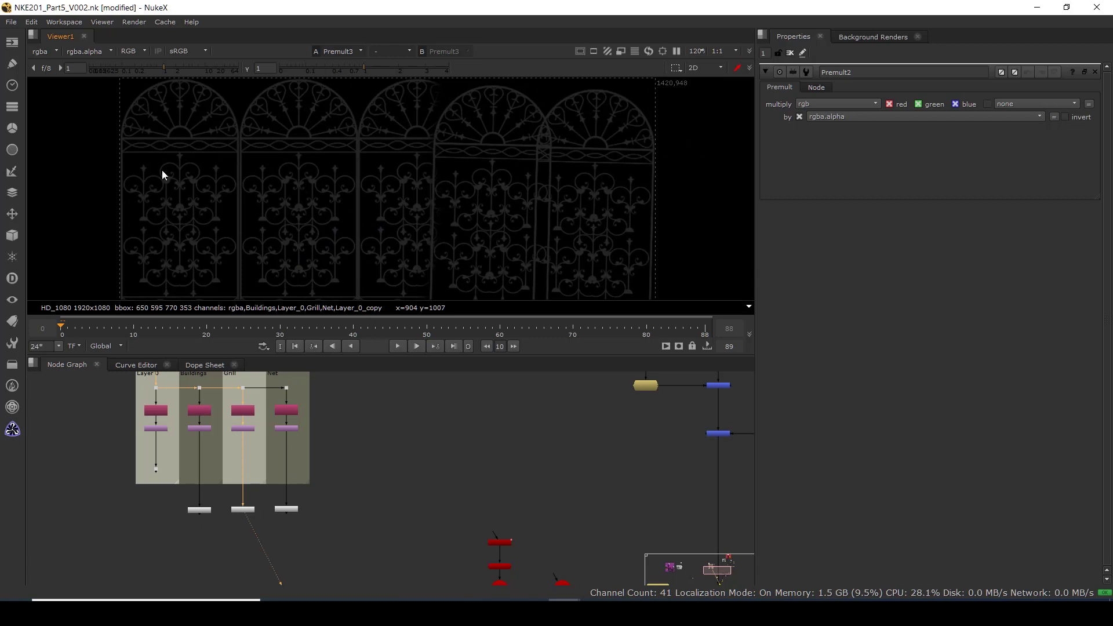
scroll(141, 146, "down", 2)
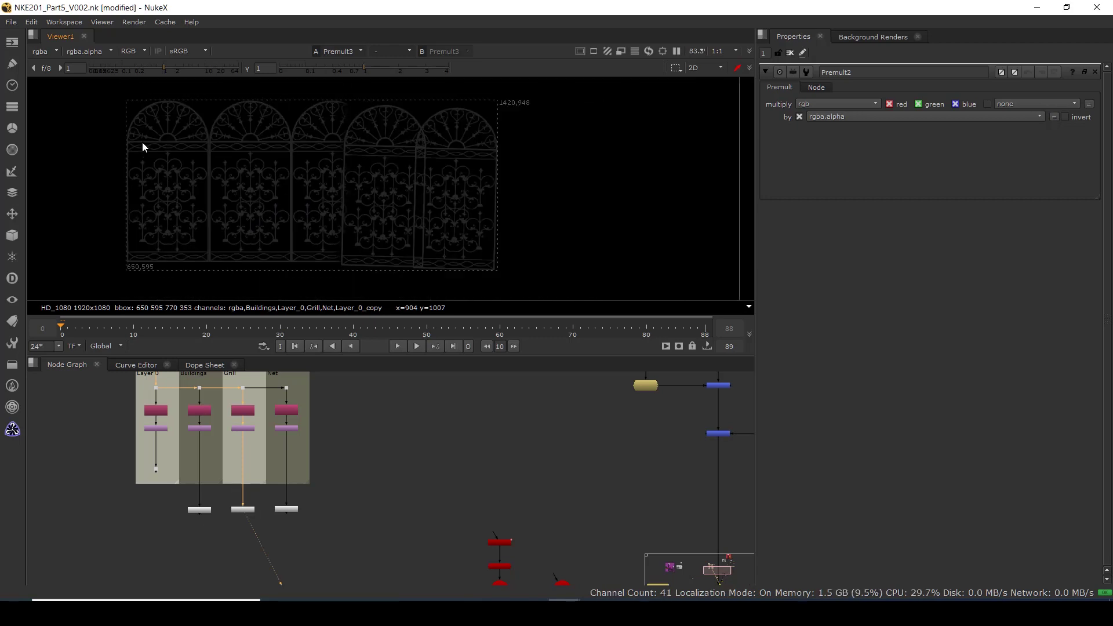
left_click_drag(306, 503, 268, 540)
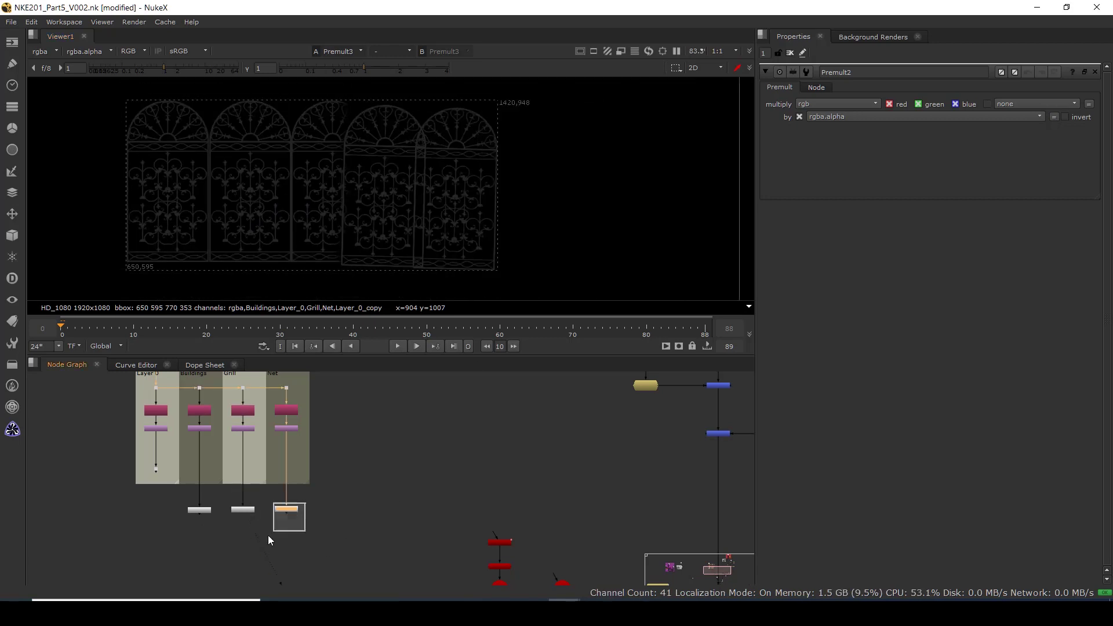
key("1")
key("f")
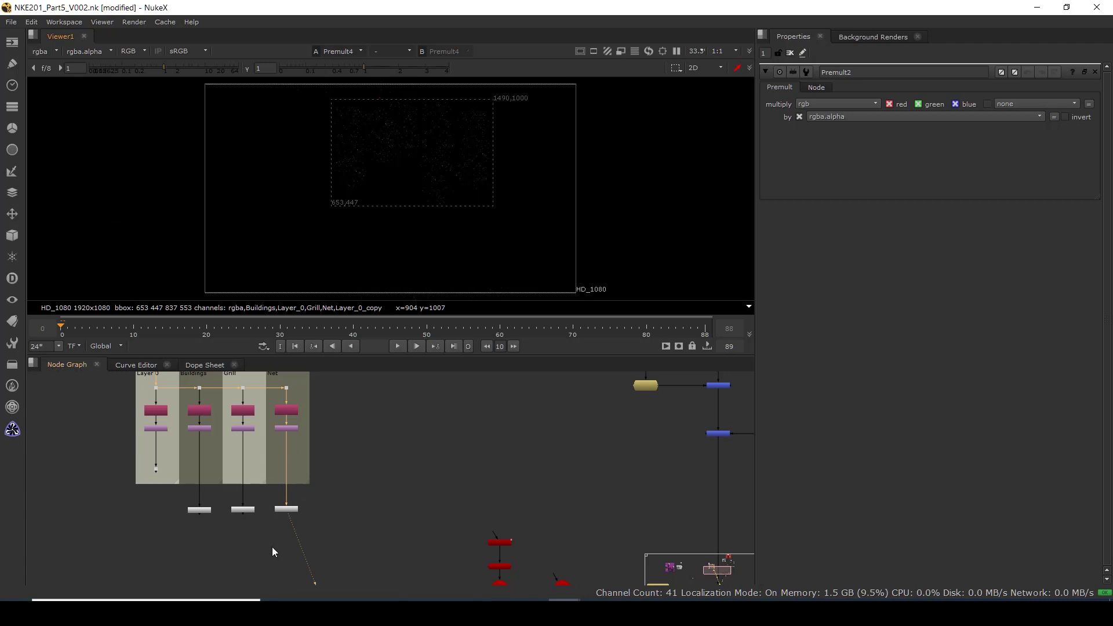
Merge the premultiplied Net over the Grill with a Merge node, routing the Net connection squarely through a dot.
key("m")
scroll(261, 551, "up", 5)
left_click_drag(271, 534, 216, 457)
left_click_drag(245, 536, 319, 454)
left_click_drag(262, 558, 221, 566)
left_click_drag(266, 509, 318, 561, "ctrl")
left_click_drag(264, 530, 145, 586)
View the merged grill and net up close in both its alpha and colour channels.
key("1")
scroll(391, 148, "up", 6)
middle_click_drag(447, 153, 342, 202)
key("a")
key("a")
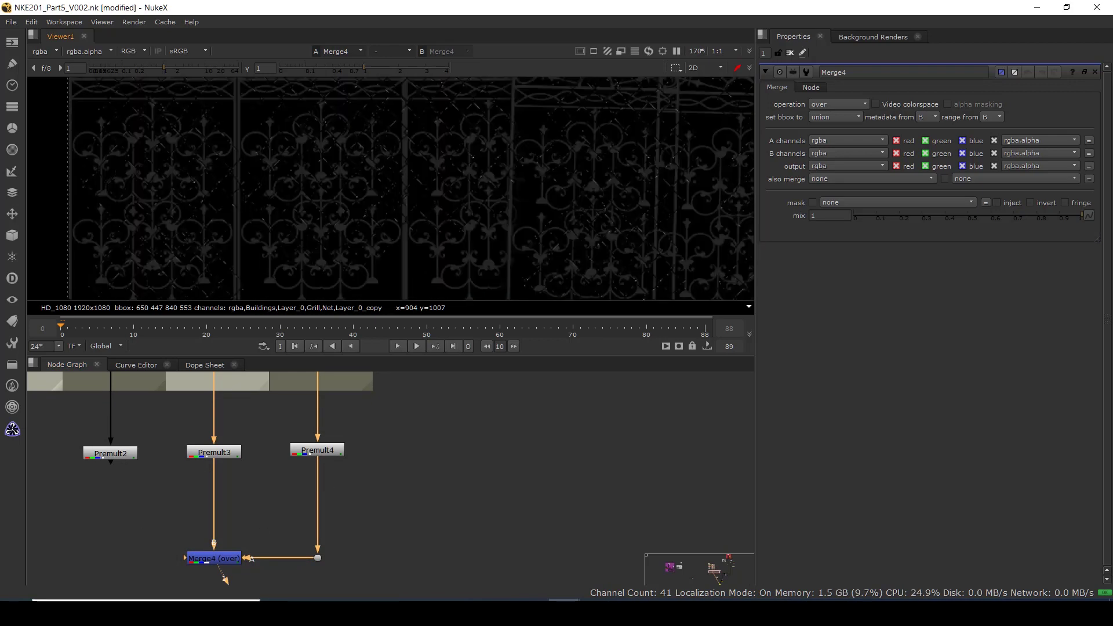
scroll(199, 542, "down", 6)
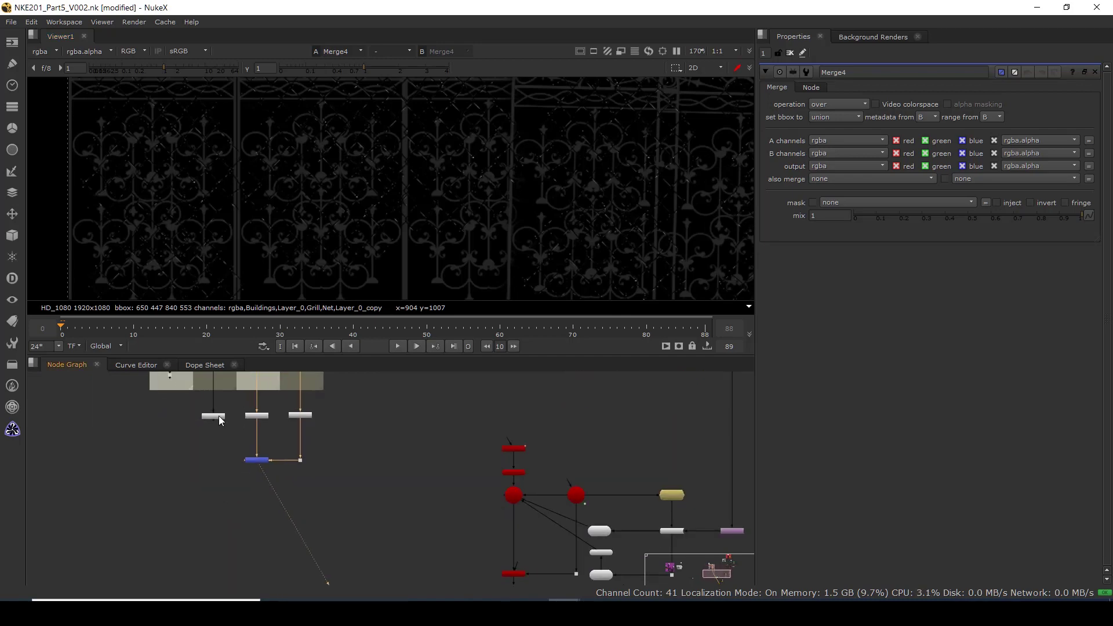
View the whole premultiplied Buildings branch in the viewer.
left_click(218, 415)
key("1")
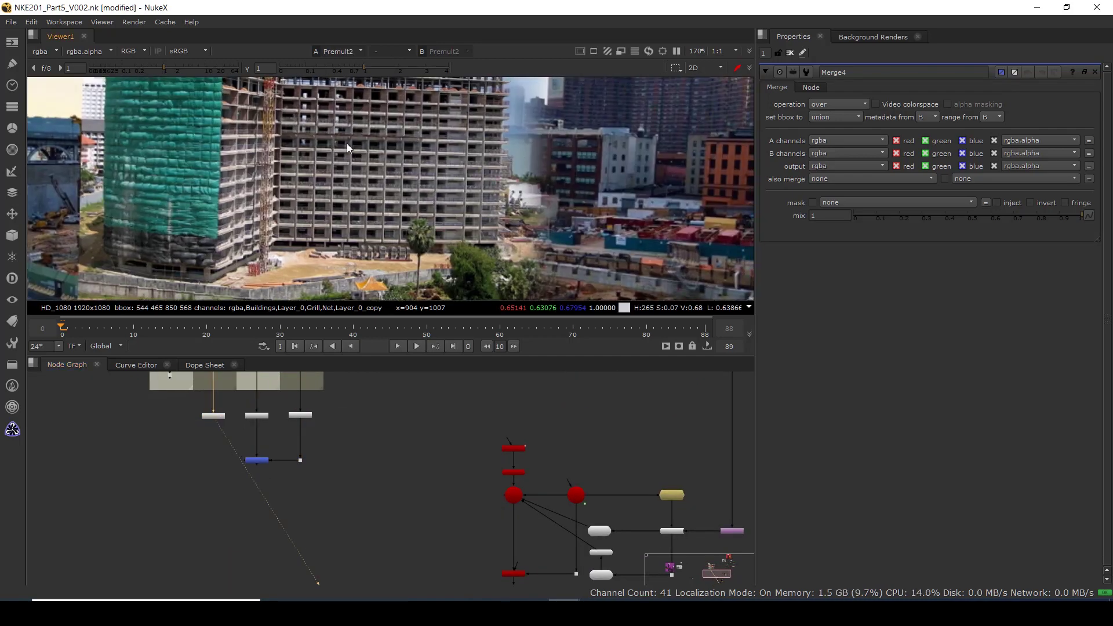
scroll(347, 148, "down", 6)
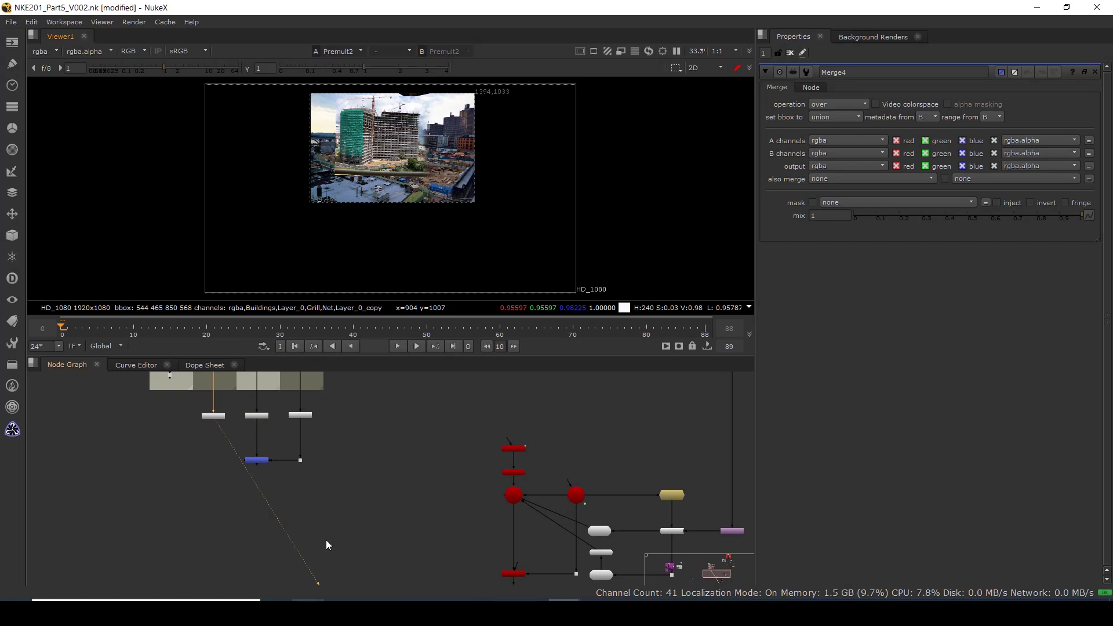
Move the matte painting's layer breakout nodes together, farther away from the main comp tree.
scroll(335, 487, "down", 5)
left_click_drag(360, 397, 224, 525)
left_click_drag(281, 418, 157, 422)
left_click(236, 409)
left_click_drag(271, 398, 124, 513)
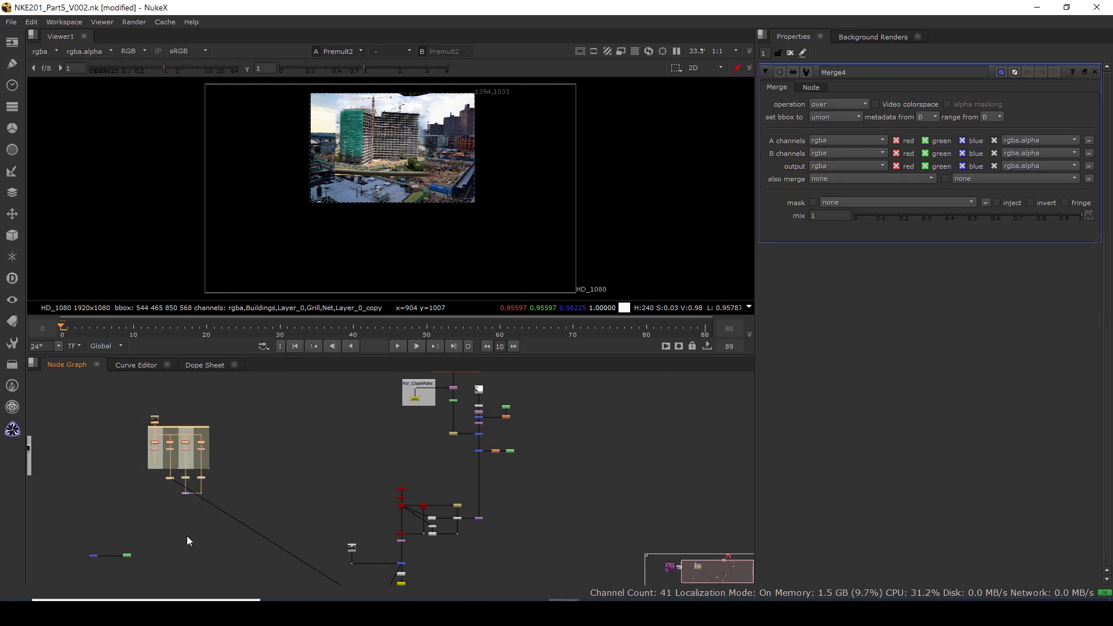
middle_click_drag(301, 561, 280, 544)
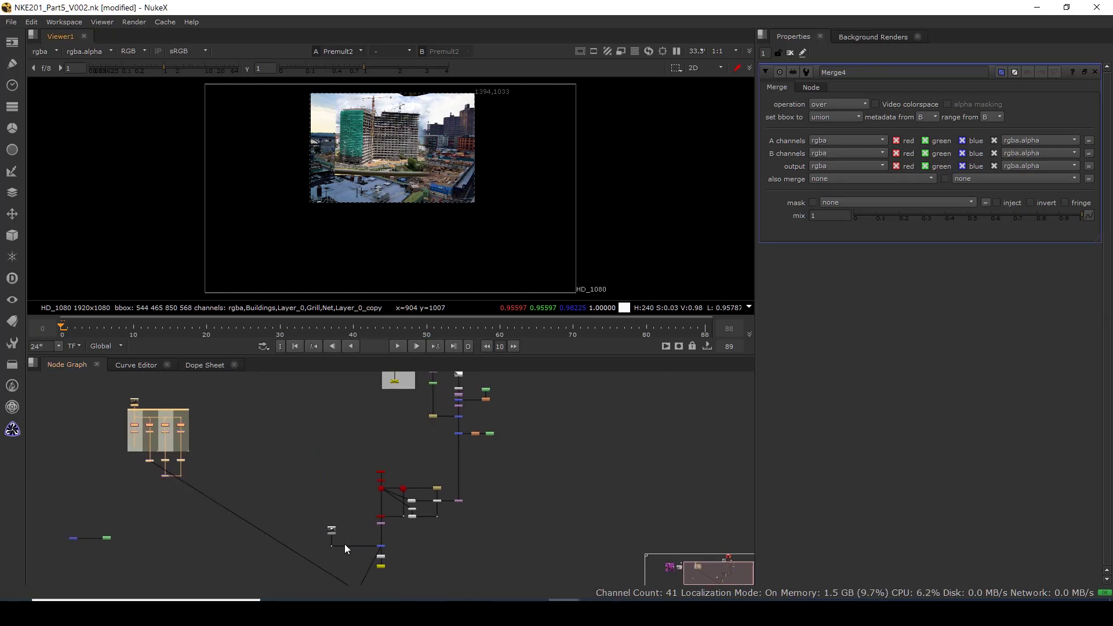
View the Read10 scan plate up close and move its node higher above its dot.
scroll(339, 538, "up", 4)
left_click(332, 525)
key("1")
scroll(383, 147, "up", 6)
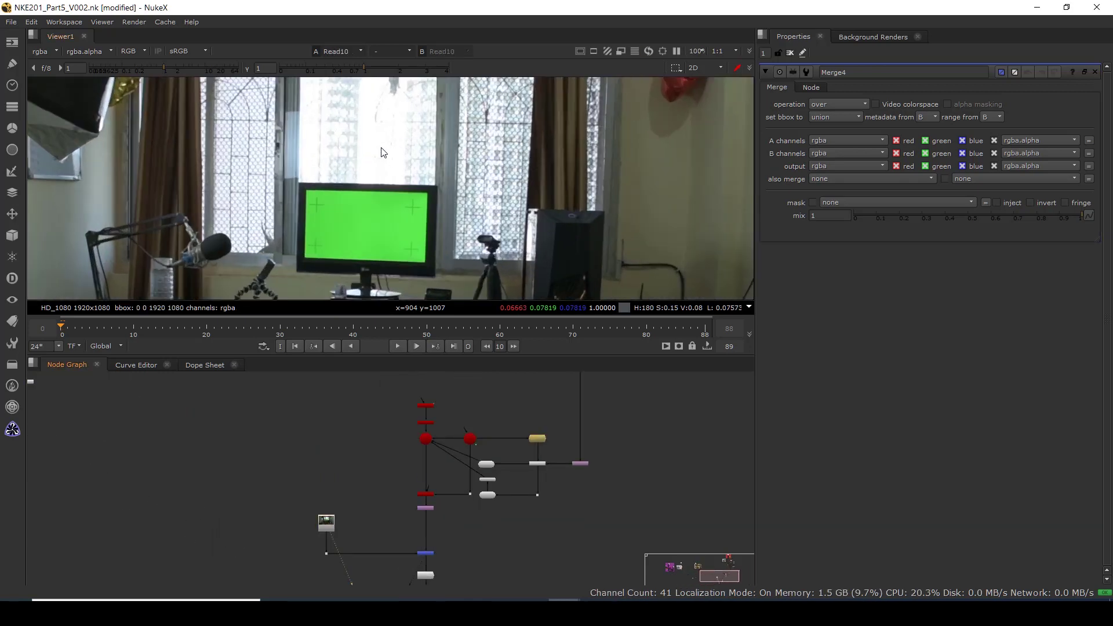
scroll(316, 544, "up", 3)
left_click_drag(327, 511, 329, 467)
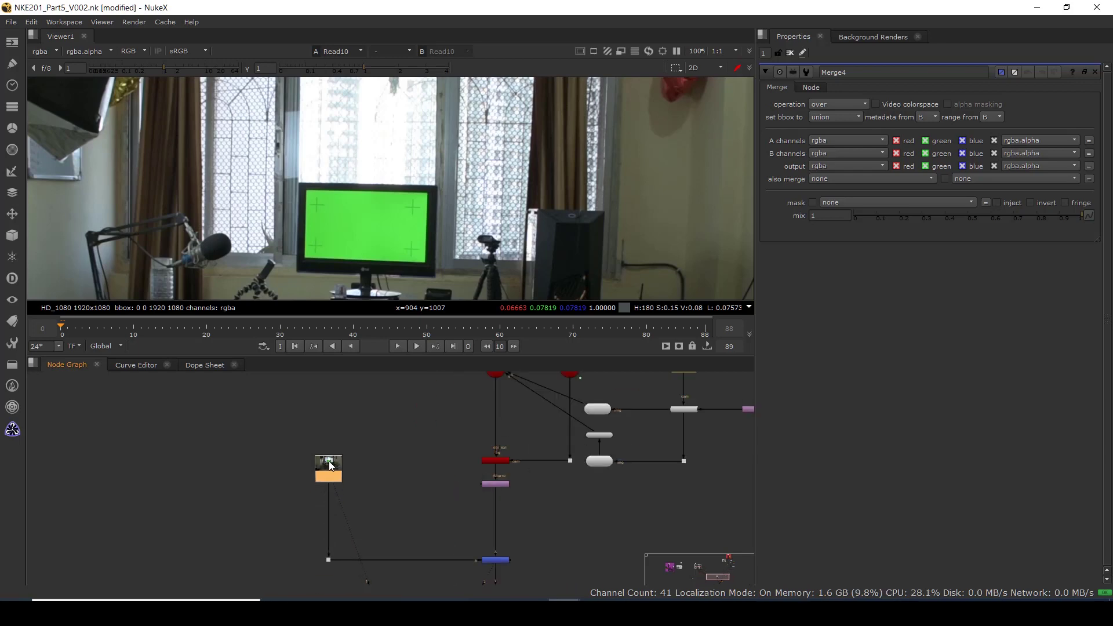
scroll(220, 103, "up", 3)
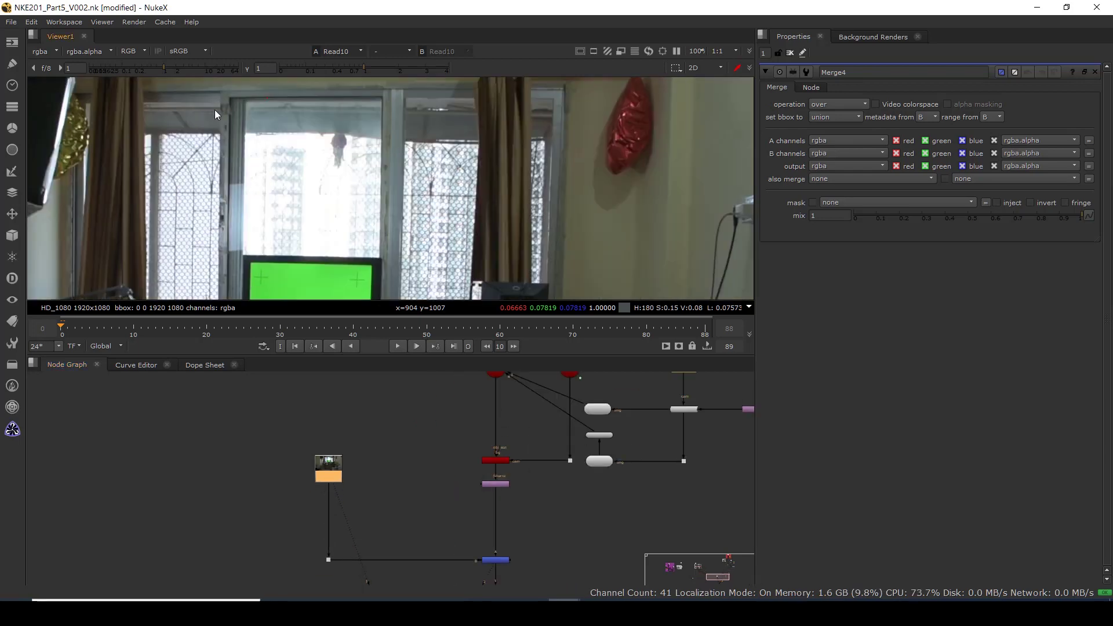
Play the scan plate in an enlarged viewer, then stop and return to the first frame.
key("space")
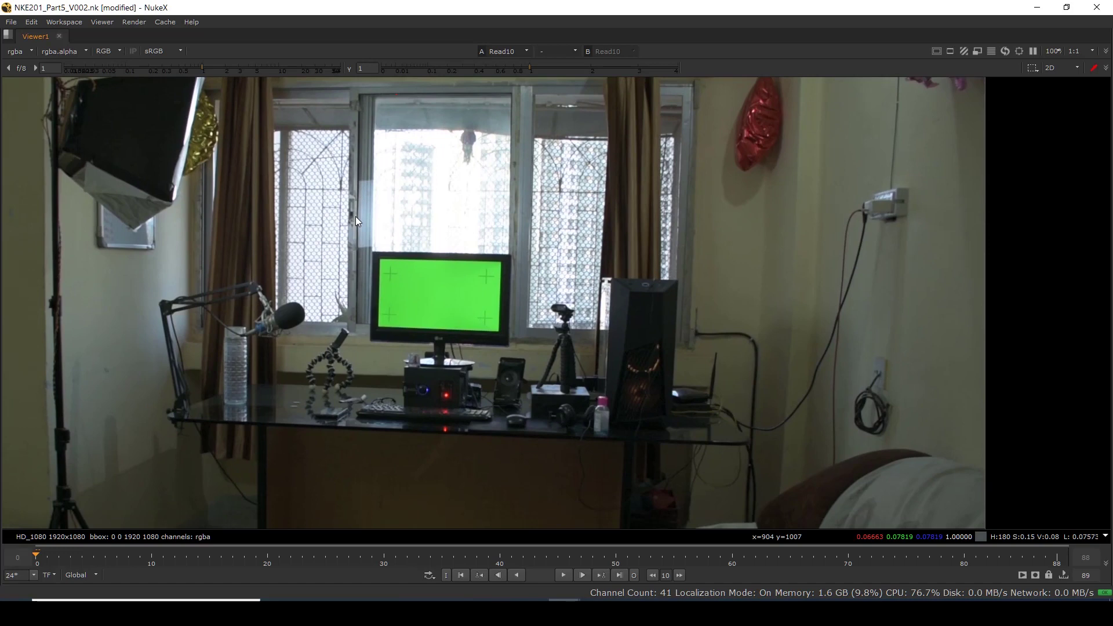
scroll(356, 217, "down", 1)
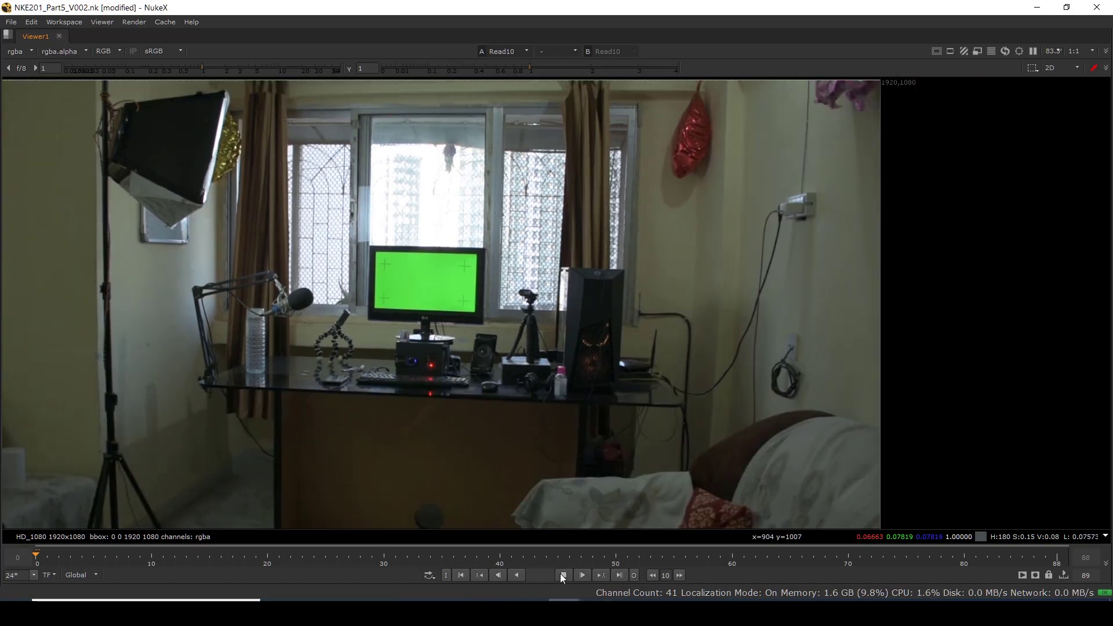
left_click(562, 575)
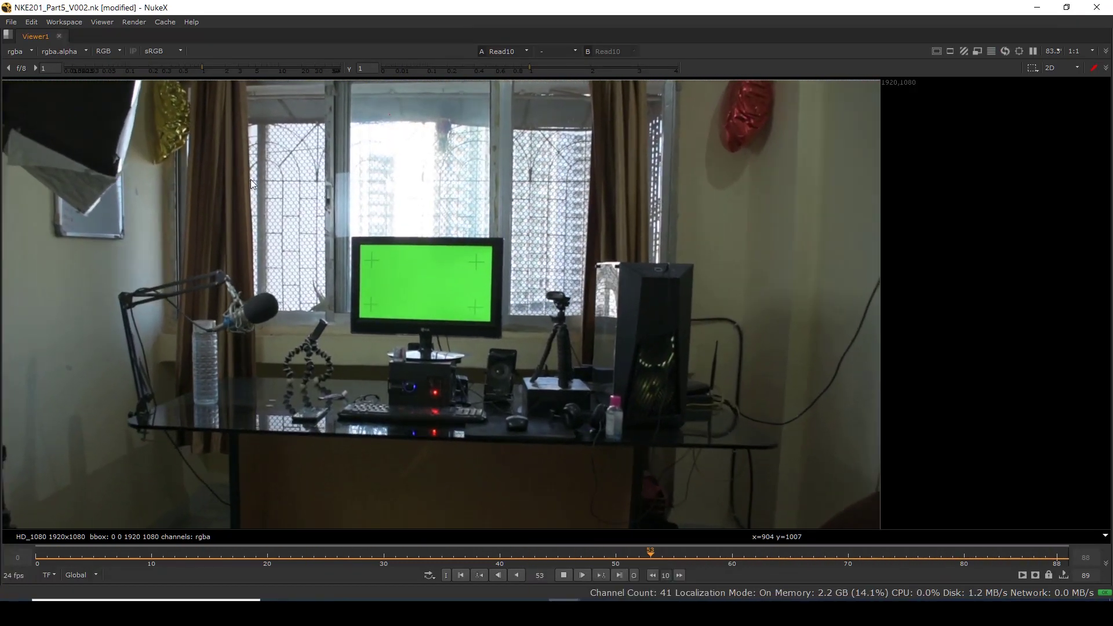
key("k")
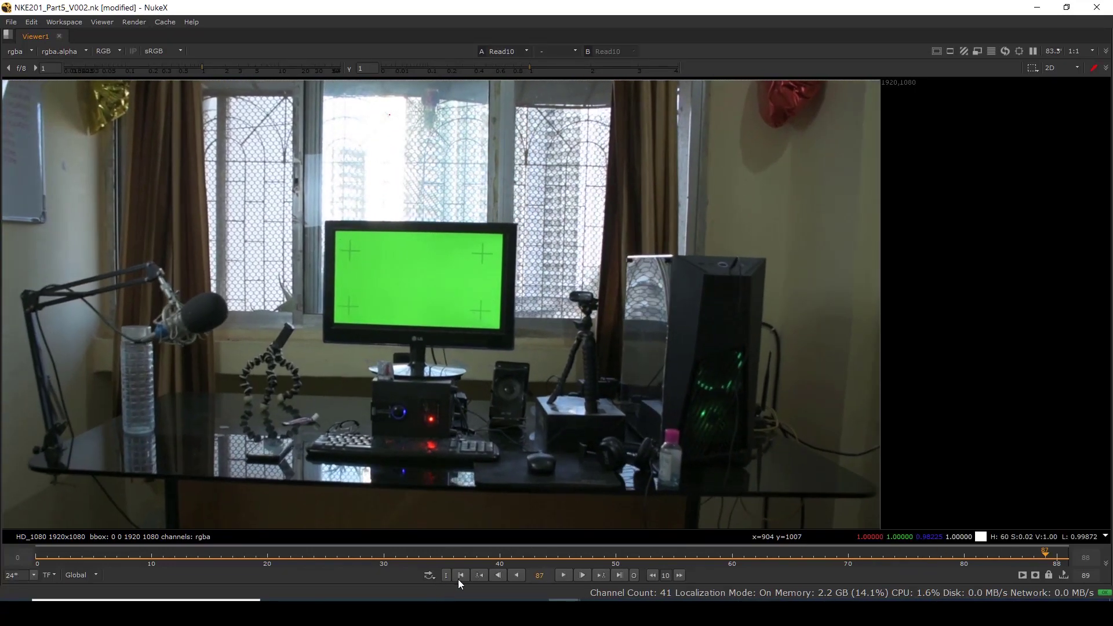
left_click(460, 576)
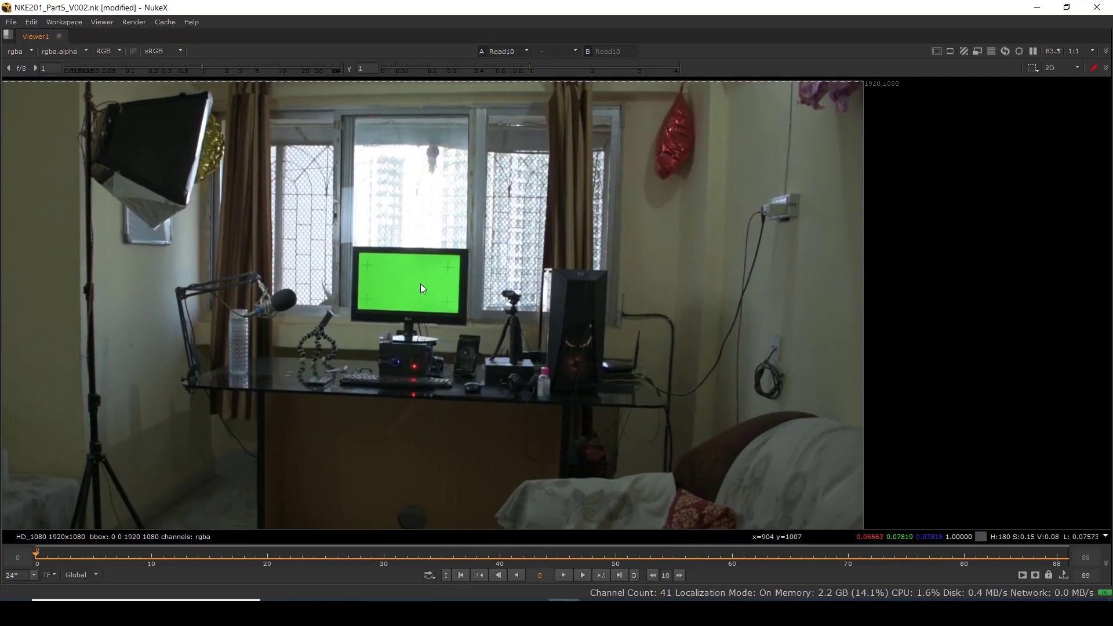
Compare the scan plate's luminance with its colour view, ending on colour with the whole frame fitted.
key("y")
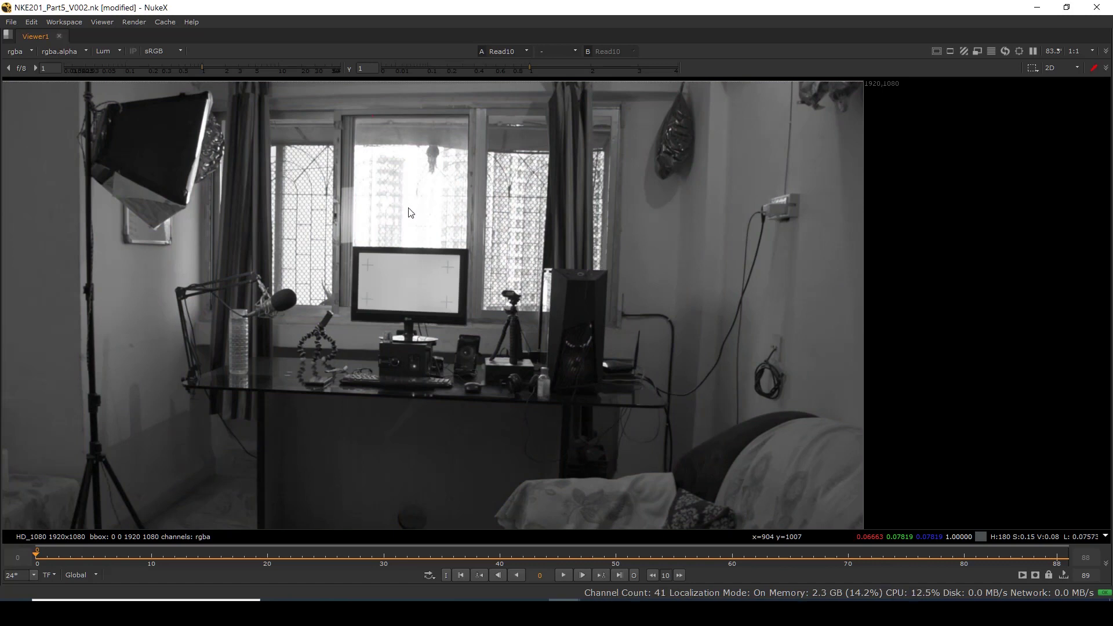
key("y")
key("y")
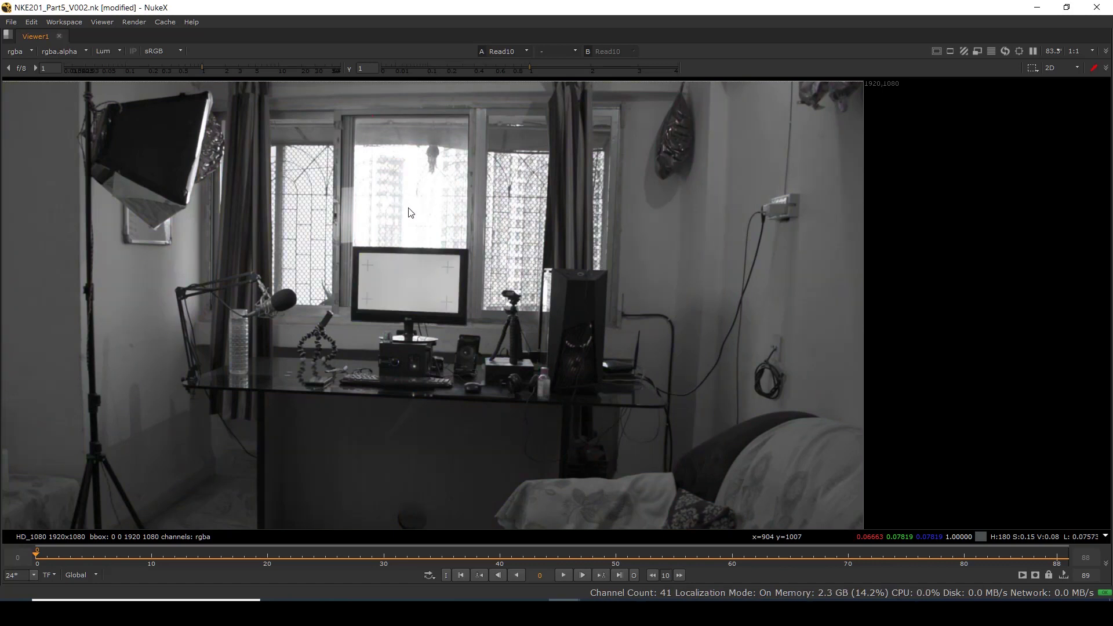
key("y")
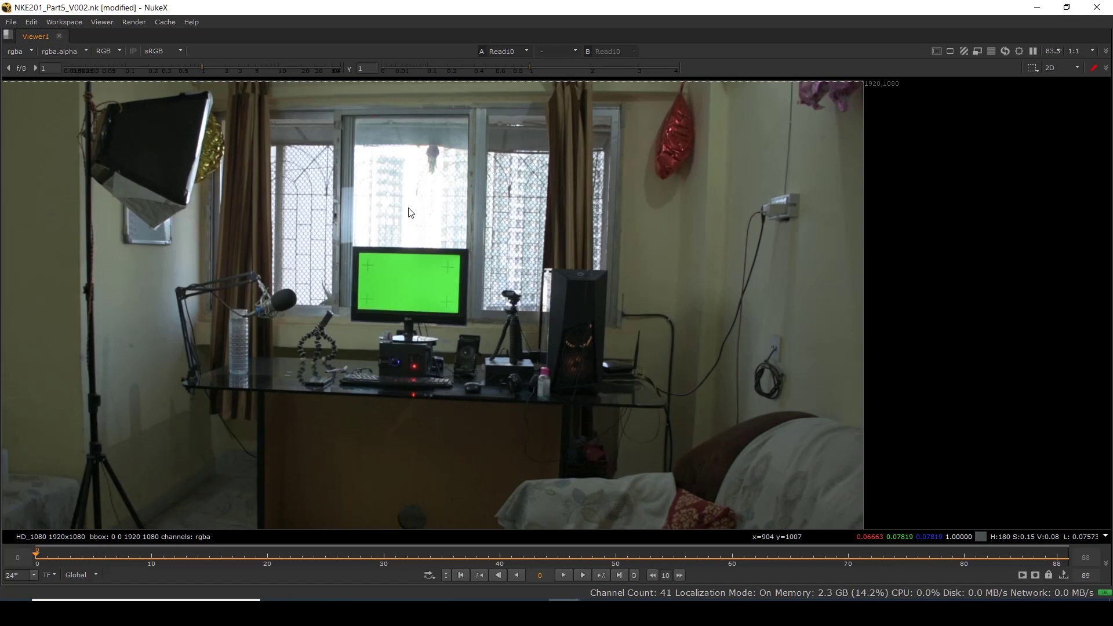
key("f")
Restore the full workspace layout and raise the Read10 scan plate node further above its dot.
key("space")
scroll(315, 510, "down", 3)
middle_click_drag(315, 520, 329, 471)
scroll(328, 470, "up", 2)
middle_click_drag(370, 396, 373, 524)
left_click_drag(360, 491, 359, 430)
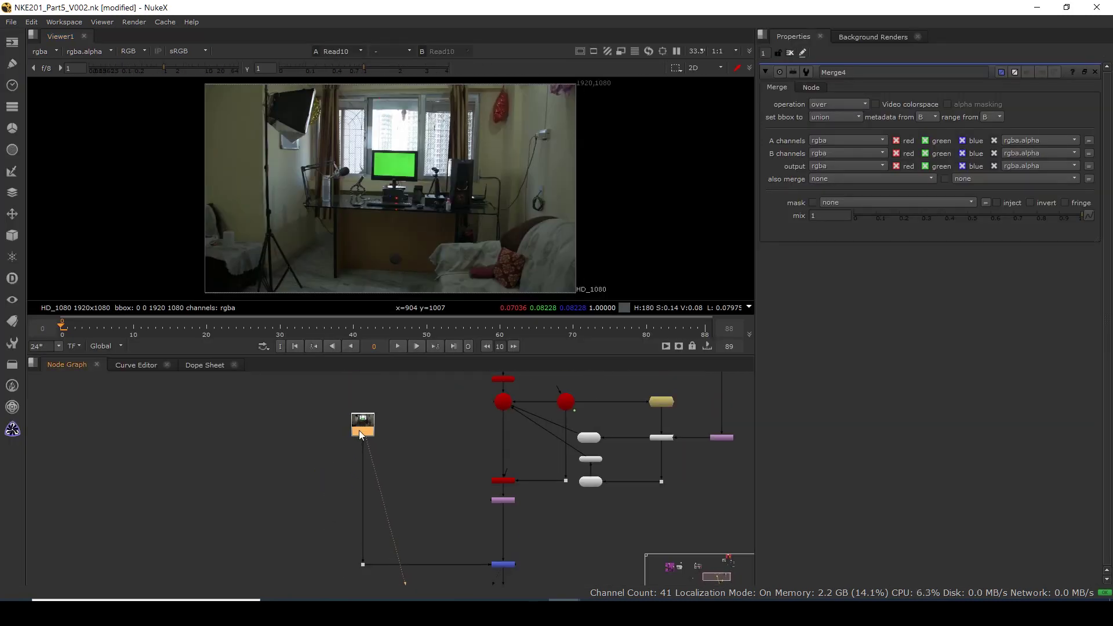
Add a Keyer node in the empty area beside the scan plate branch.
middle_click_drag(332, 528, 350, 435)
key("Tab")
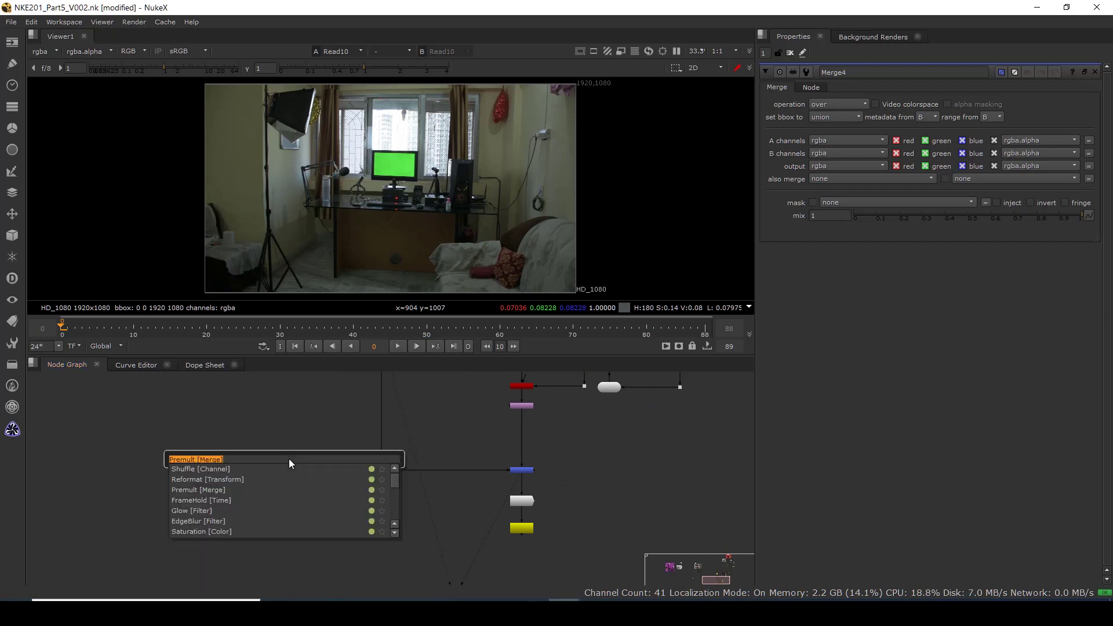
type("lu")
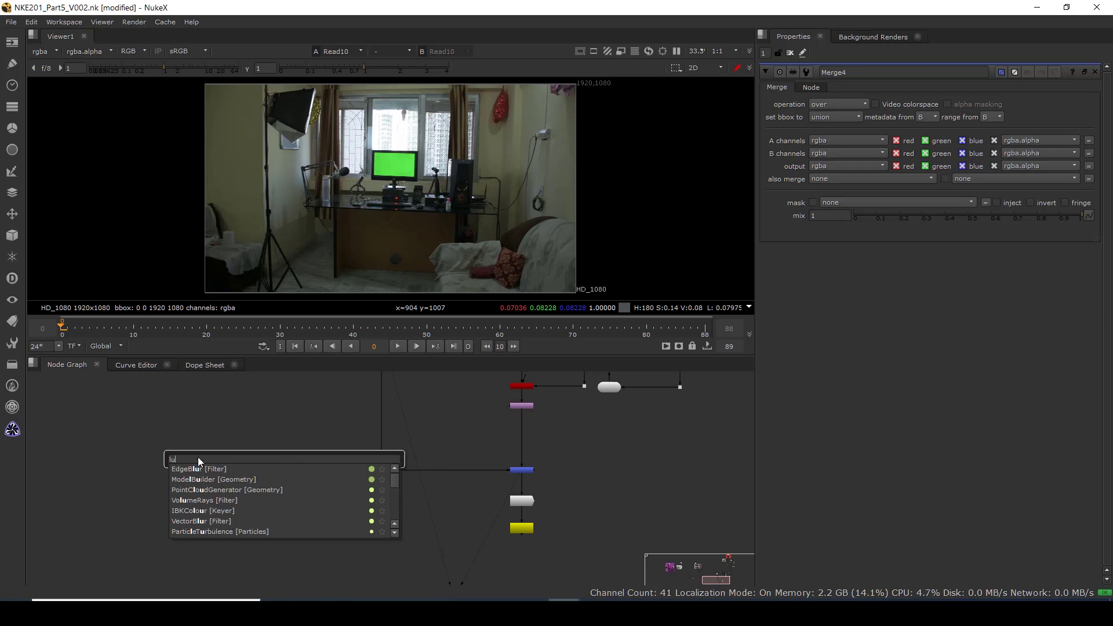
key("BackSpace")
key("BackSpace")
type("keye")
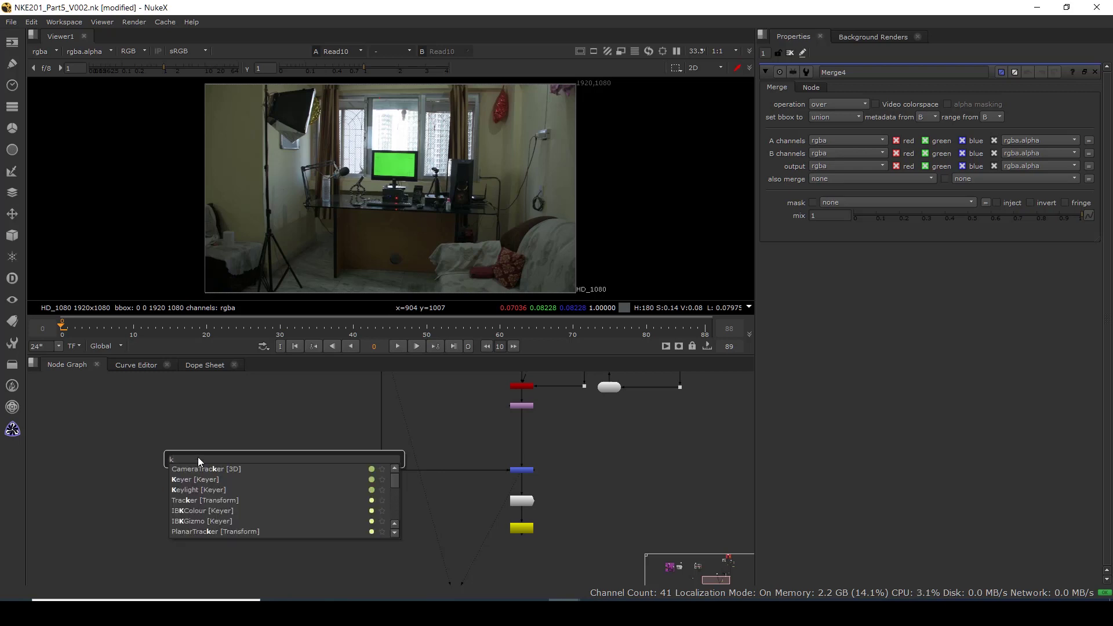
key("Return")
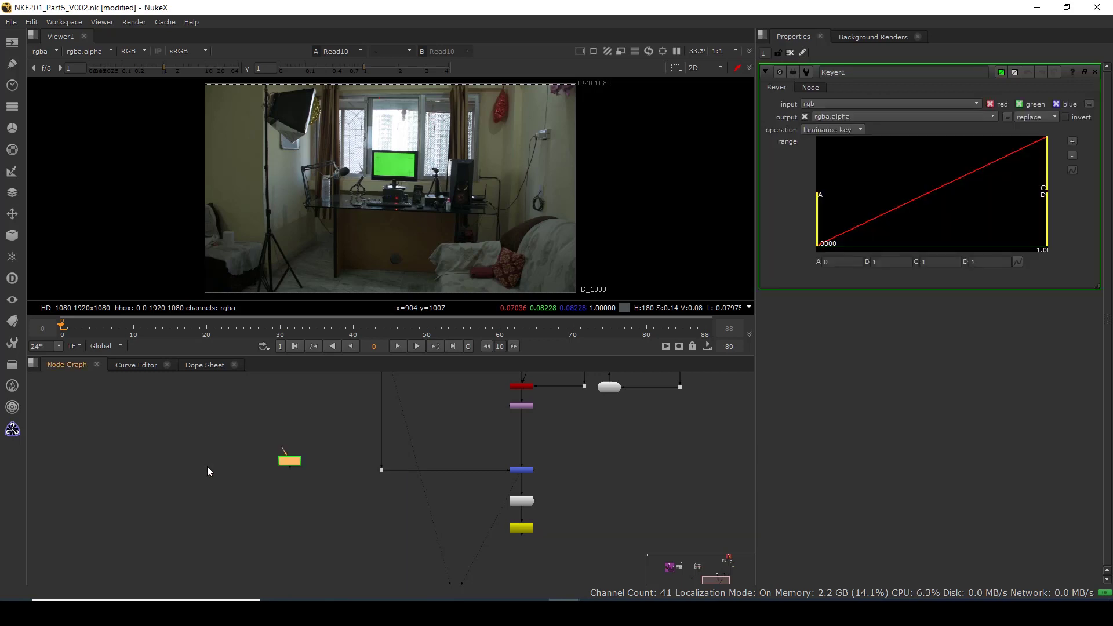
scroll(278, 493, "down", 3)
scroll(327, 463, "up", 2)
left_click(302, 439)
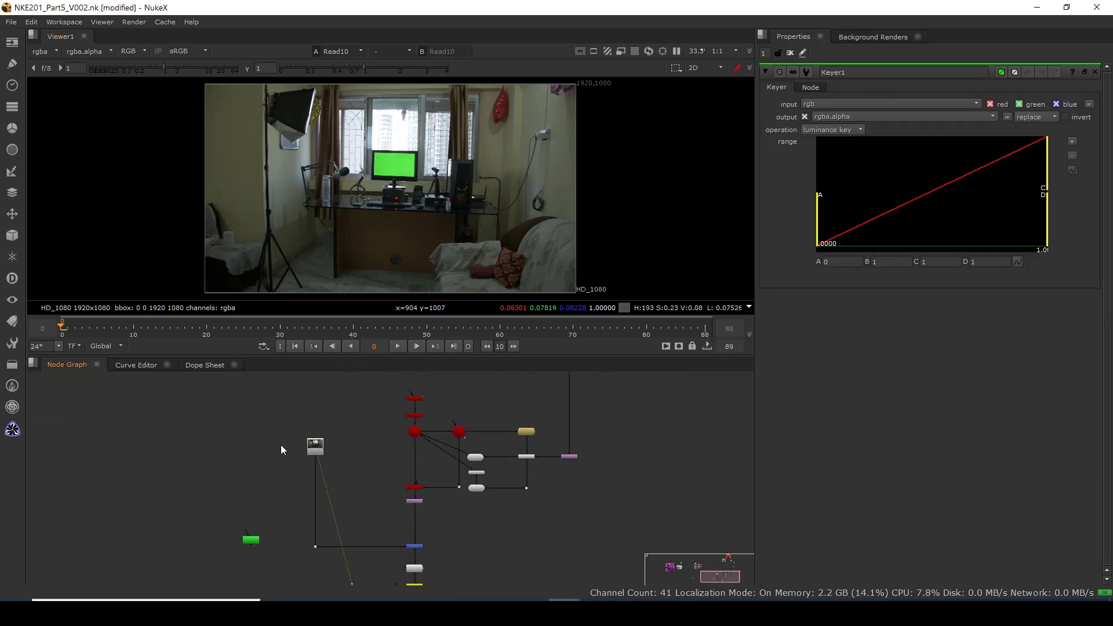
scroll(304, 159, "down", 1)
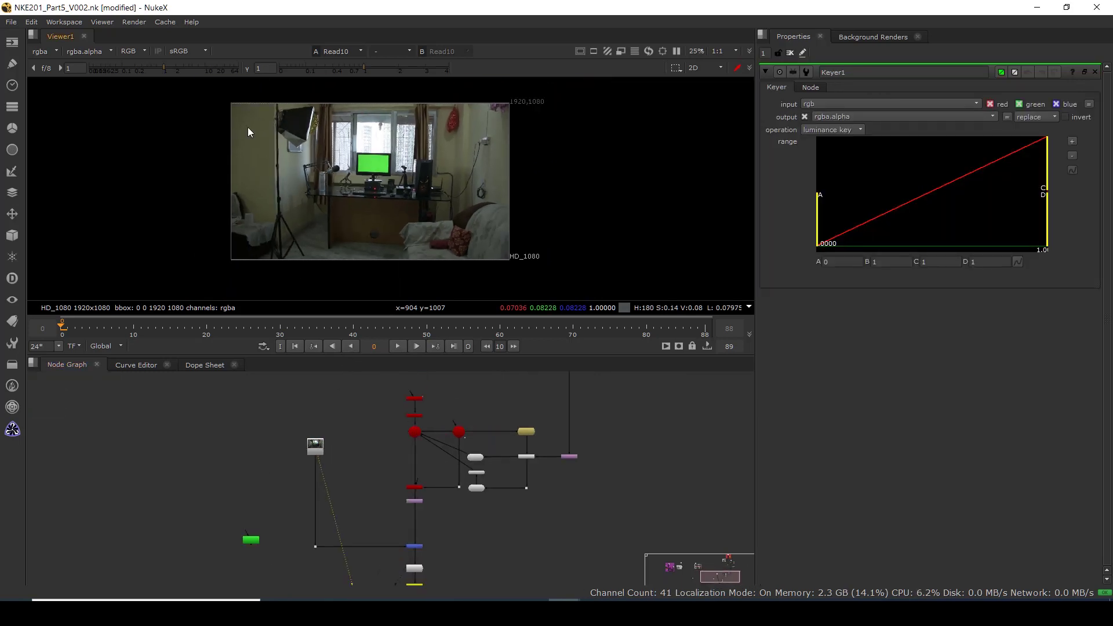
left_click_drag(197, 99, 618, 290)
scroll(252, 542, "up", 2)
left_click(246, 543)
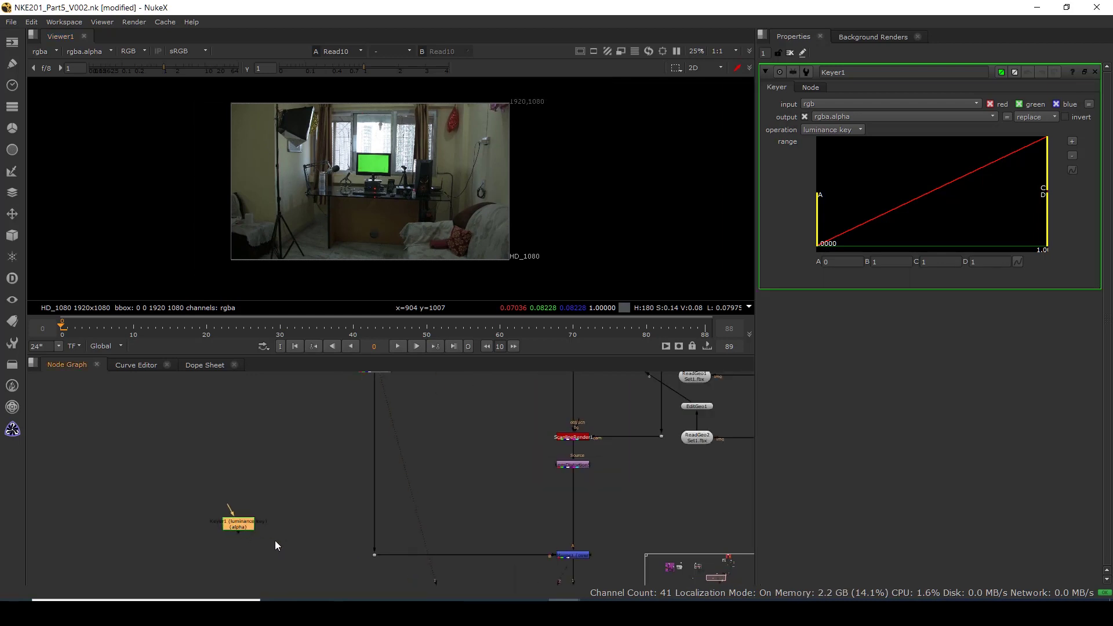
scroll(303, 499, "down", 1)
scroll(289, 168, "up", 2)
scroll(311, 186, "up", 1)
scroll(318, 194, "down", 1)
middle_click_drag(318, 193, 265, 262)
Examine the Read10 scan plate node and the source plate in the Distortion+De grain backdrop.
scroll(346, 413, "up", 5)
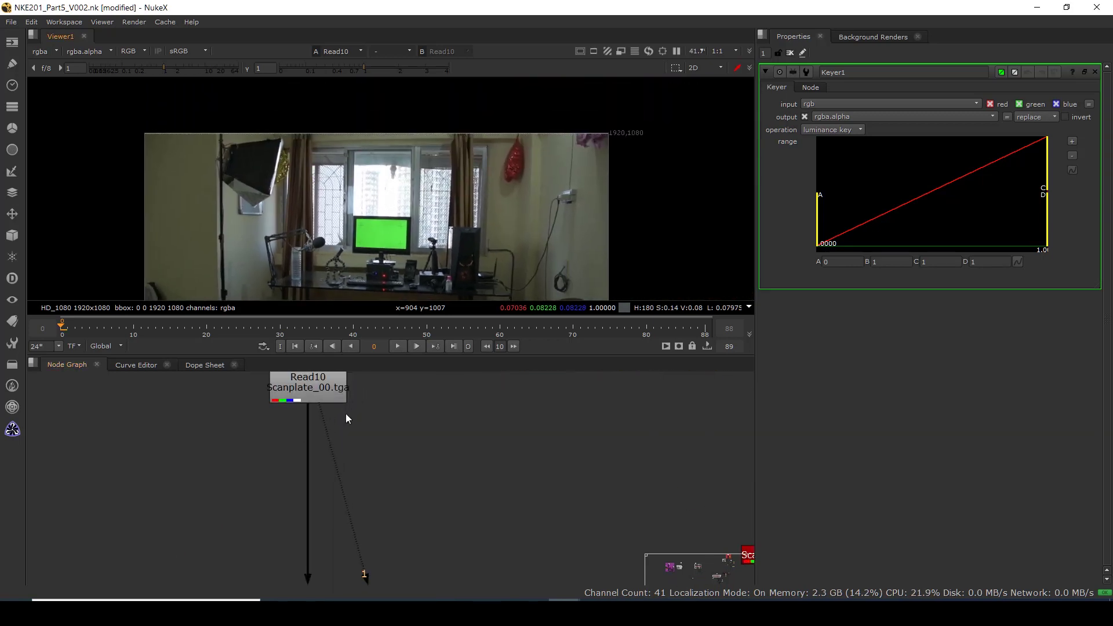
left_click(309, 431)
scroll(381, 505, "down", 6)
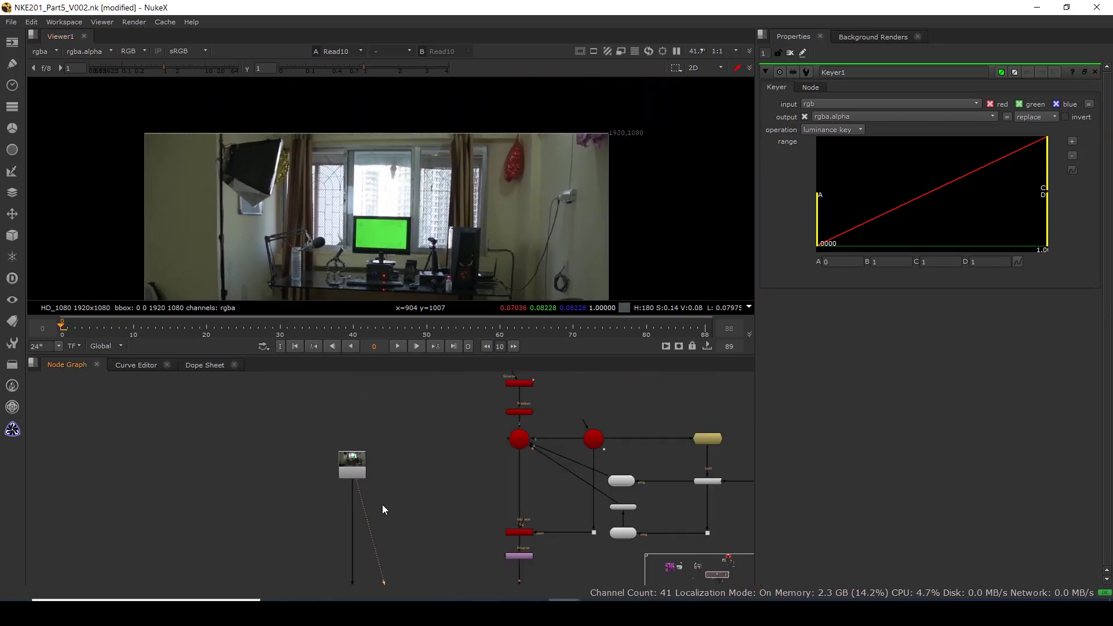
scroll(398, 520, "down", 6)
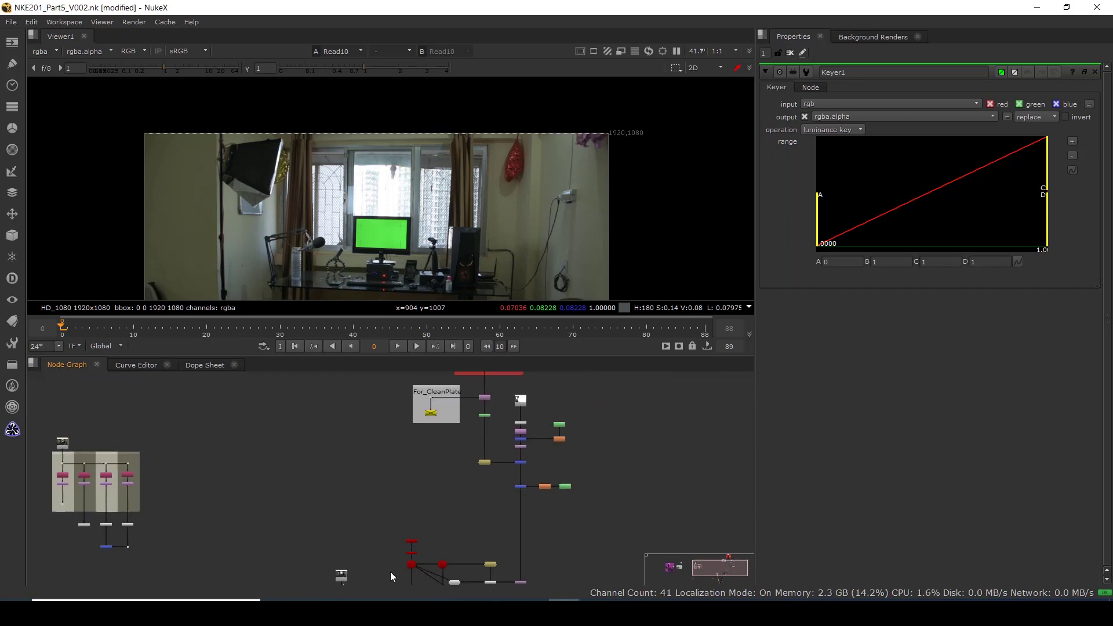
scroll(453, 413, "up", 8)
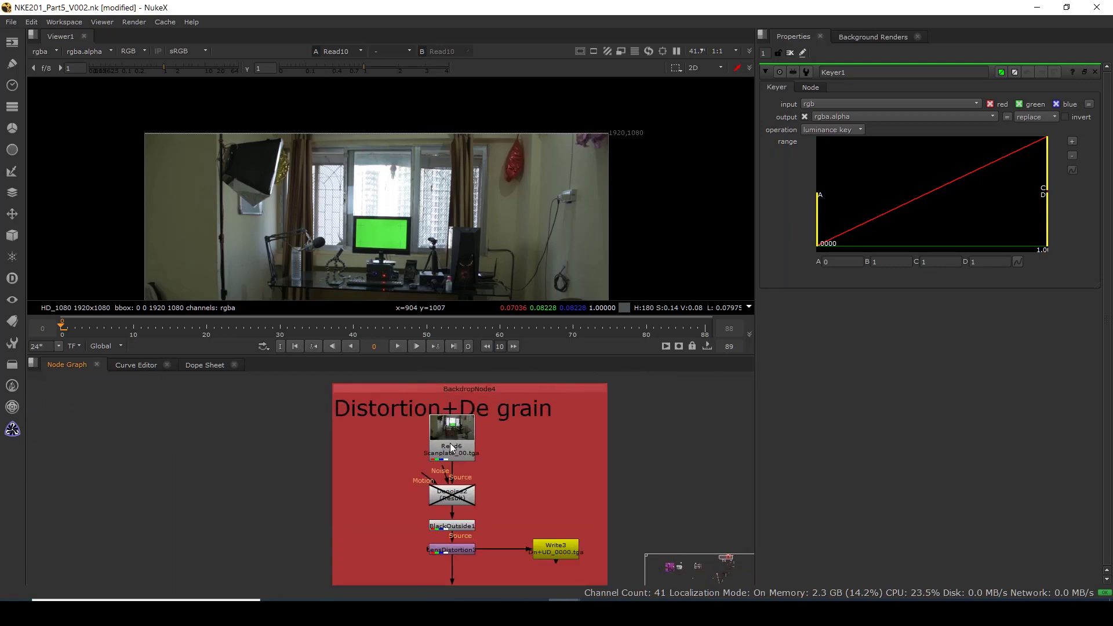
scroll(462, 453, "down", 5)
View the Dn+UD plate from Read4 in the Camera Track backdrop, showing the whole frame.
scroll(286, 493, "up", 8)
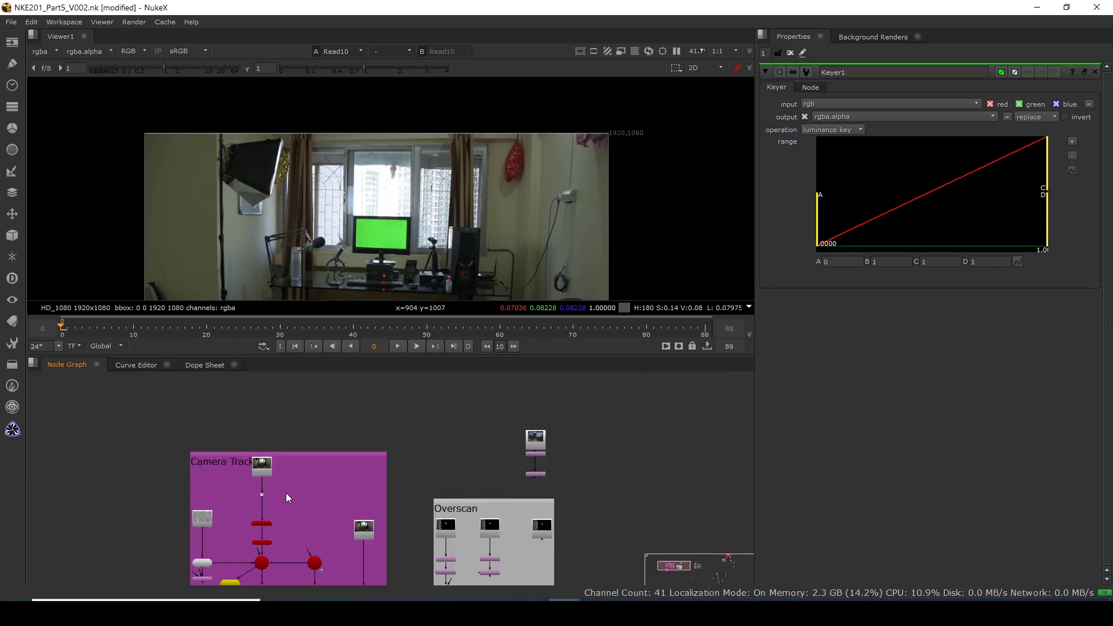
scroll(260, 481, "down", 4)
scroll(179, 444, "up", 4)
key("1")
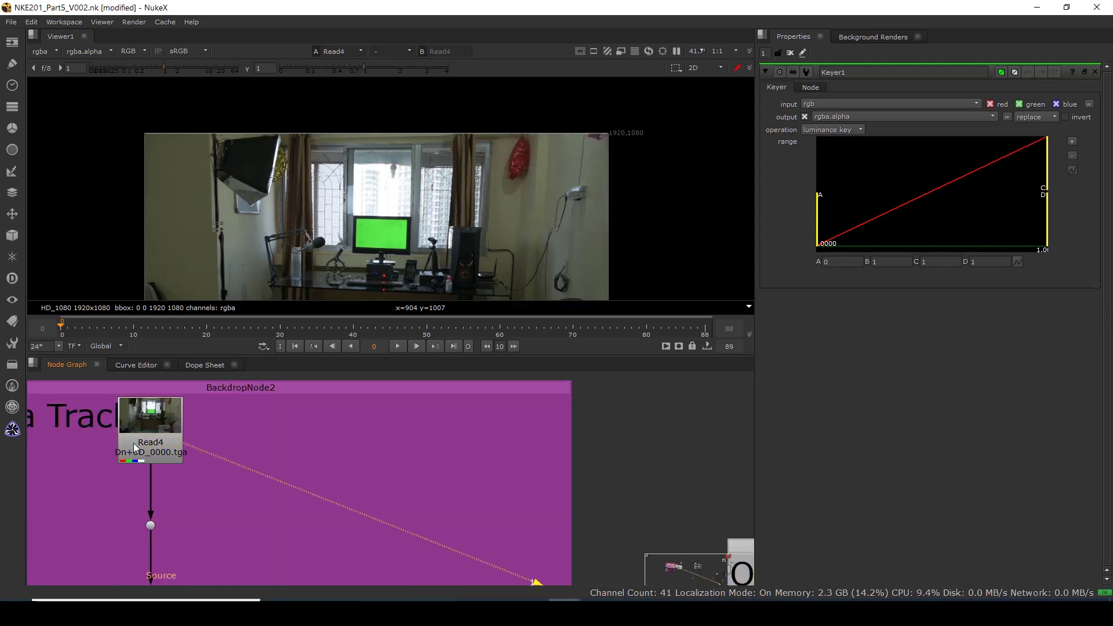
scroll(317, 218, "down", 2)
scroll(363, 474, "down", 4)
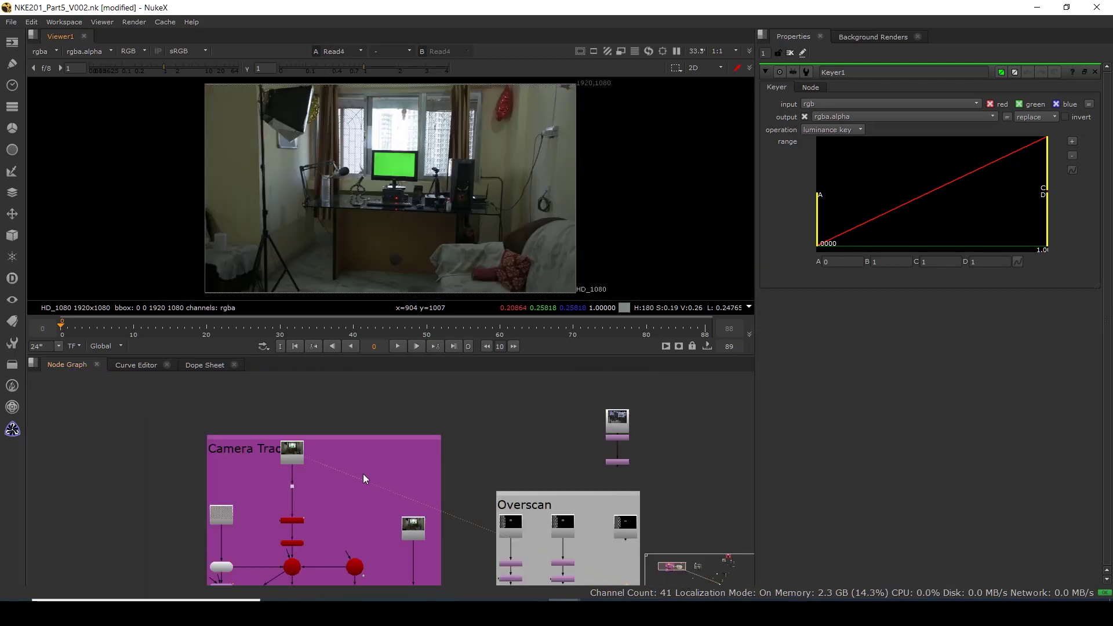
Connect the Keyer's input to the dot below the Read10 scan plate, placing the node level with the dot.
middle_click_drag(458, 581, 220, 428)
middle_click_drag(361, 475, 201, 402)
middle_click_drag(618, 423, 286, 467)
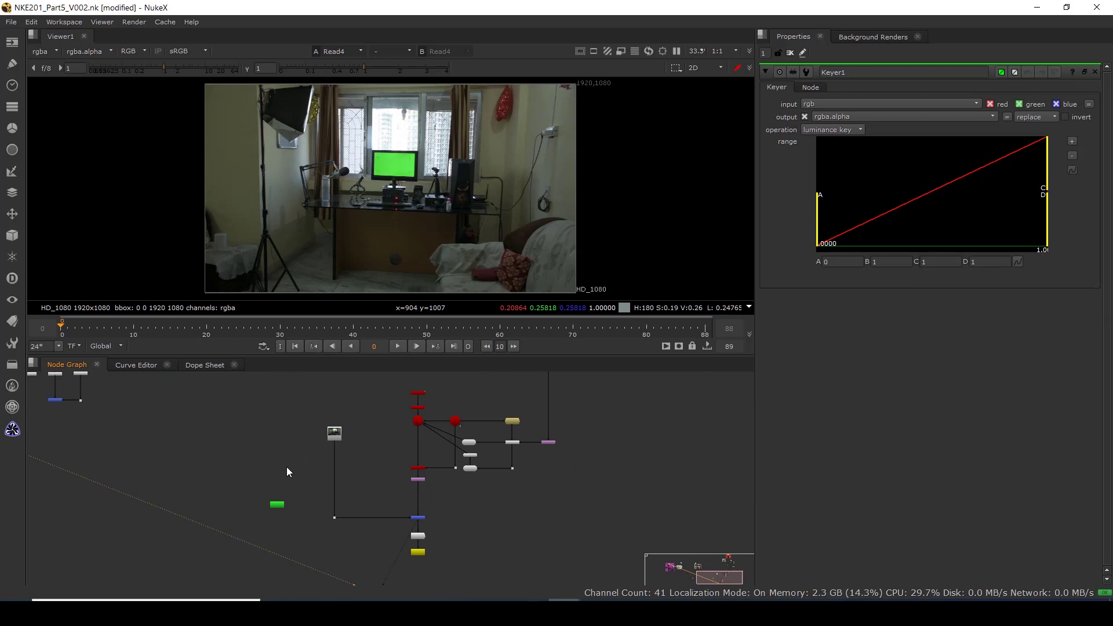
scroll(291, 469, "up", 4)
left_click_drag(259, 543, 229, 563)
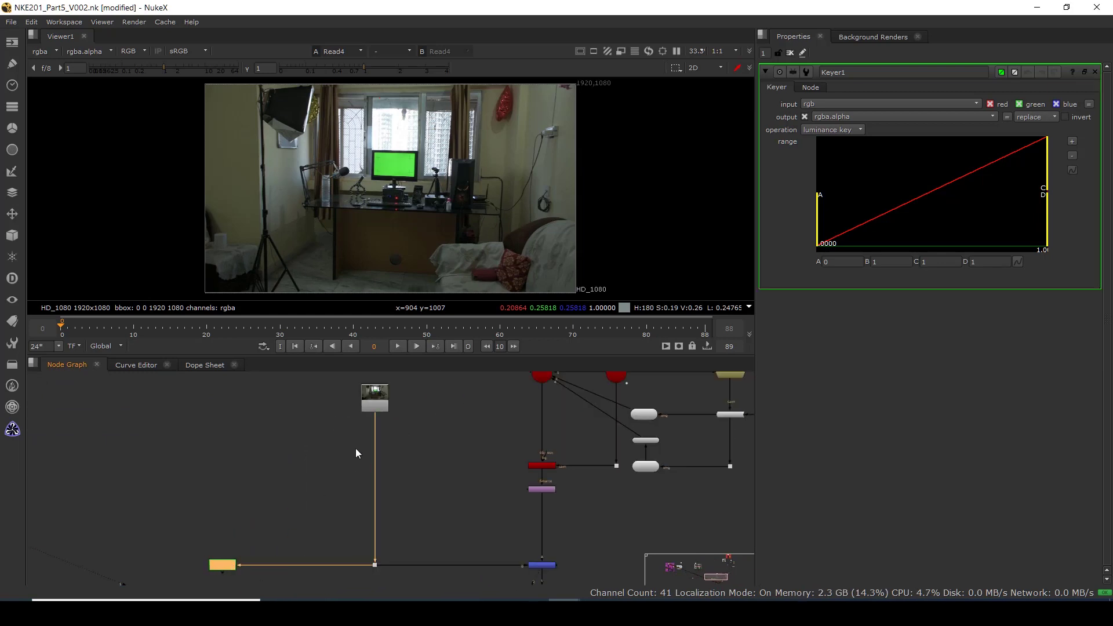
scroll(341, 448, "down", 1)
left_click_drag(303, 461, 417, 384)
View the Keyer's alpha channel up close around the windows.
middle_click_drag(275, 491, 385, 449)
scroll(381, 467, "up", 3)
left_click(378, 441)
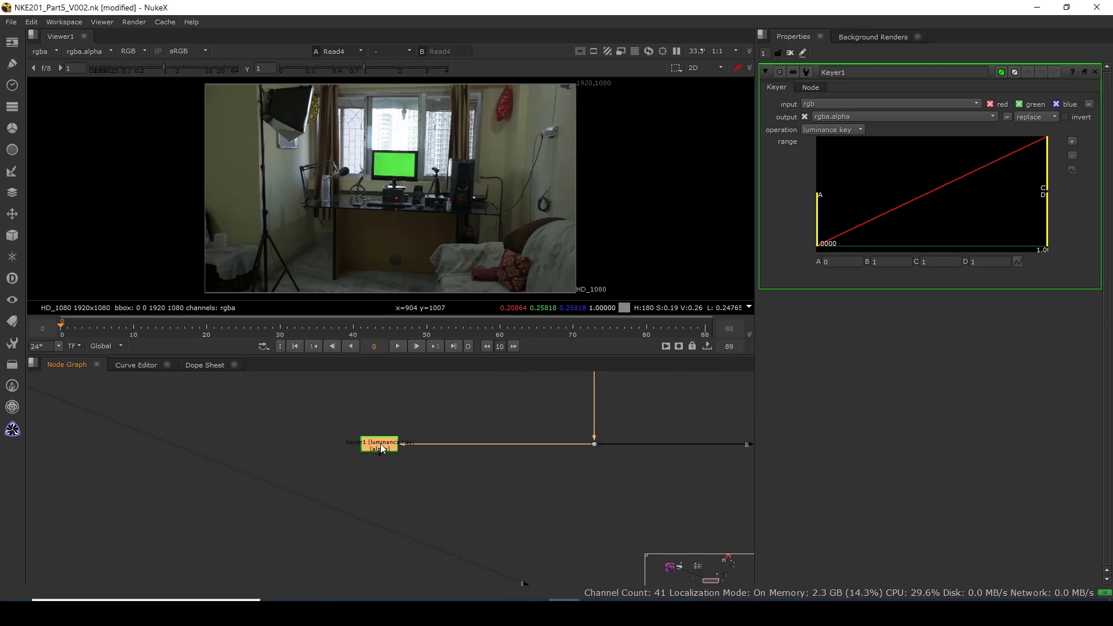
key("1")
left_click(397, 397)
key("a")
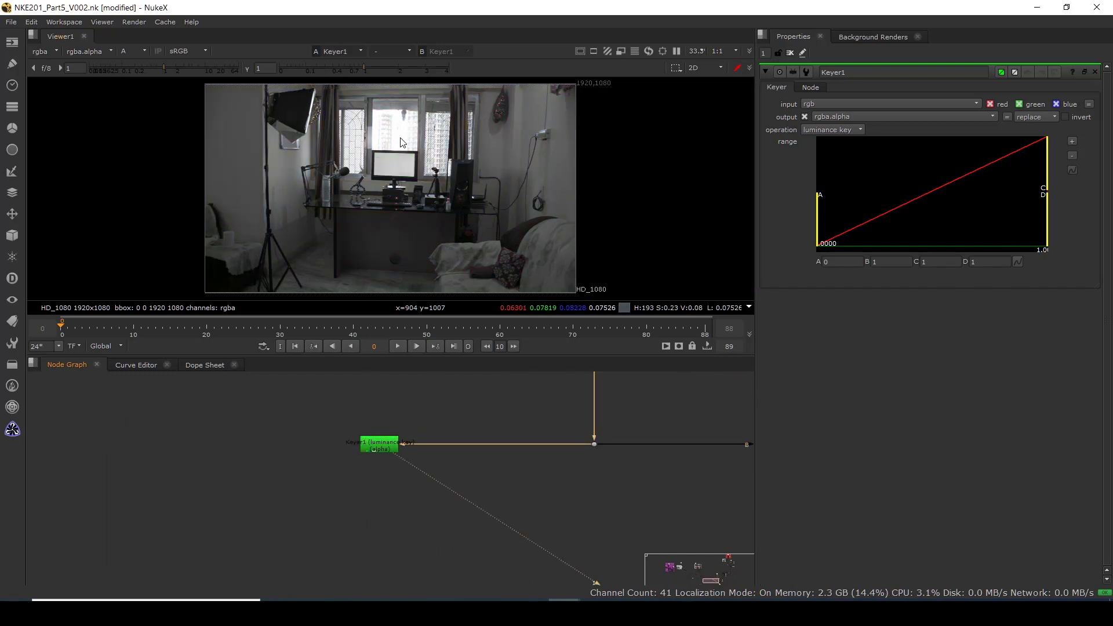
scroll(453, 197, "up", 3)
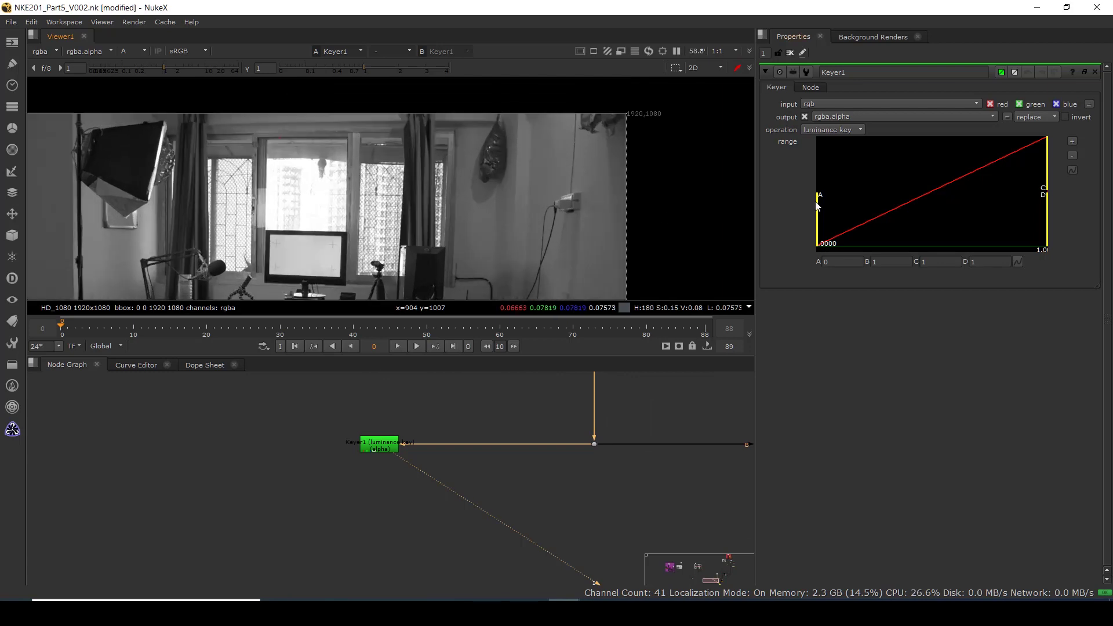
Invert the Keyer's alpha output and check the window matte at a viewer gamma of 0.24 before resetting the gamma.
left_click_drag(320, 404, 456, 494)
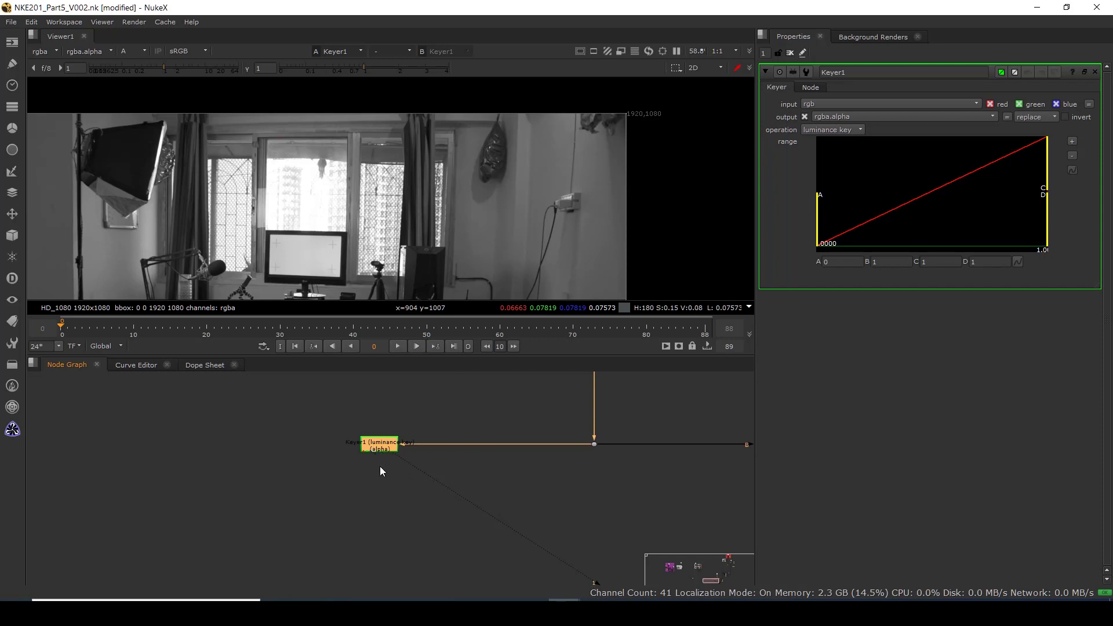
middle_click_drag(383, 476, 377, 471)
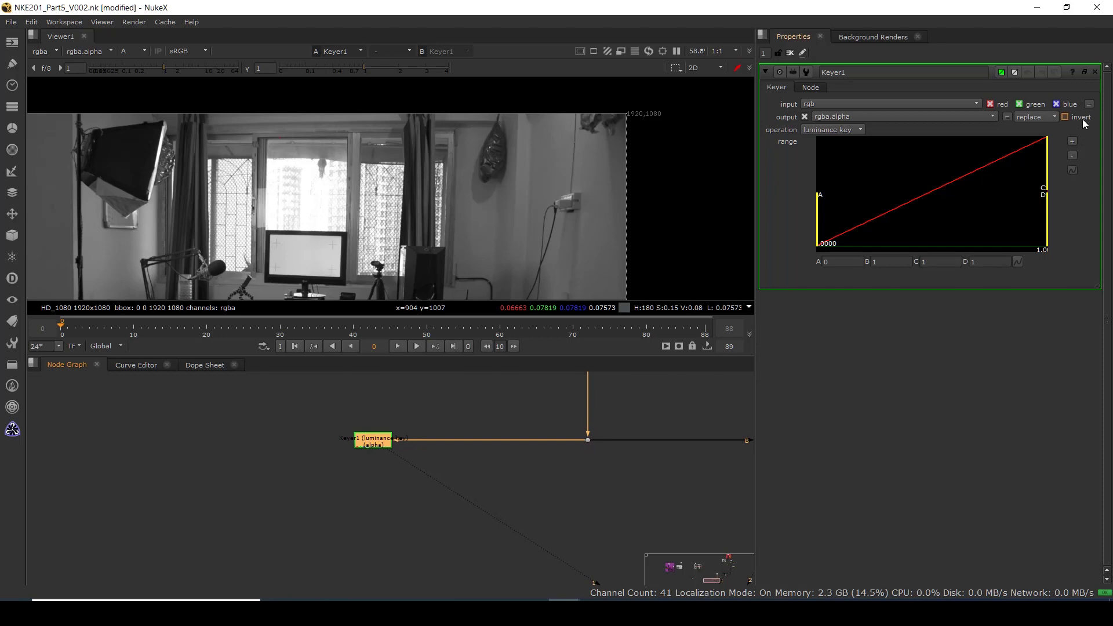
left_click_drag(293, 181, 312, 211)
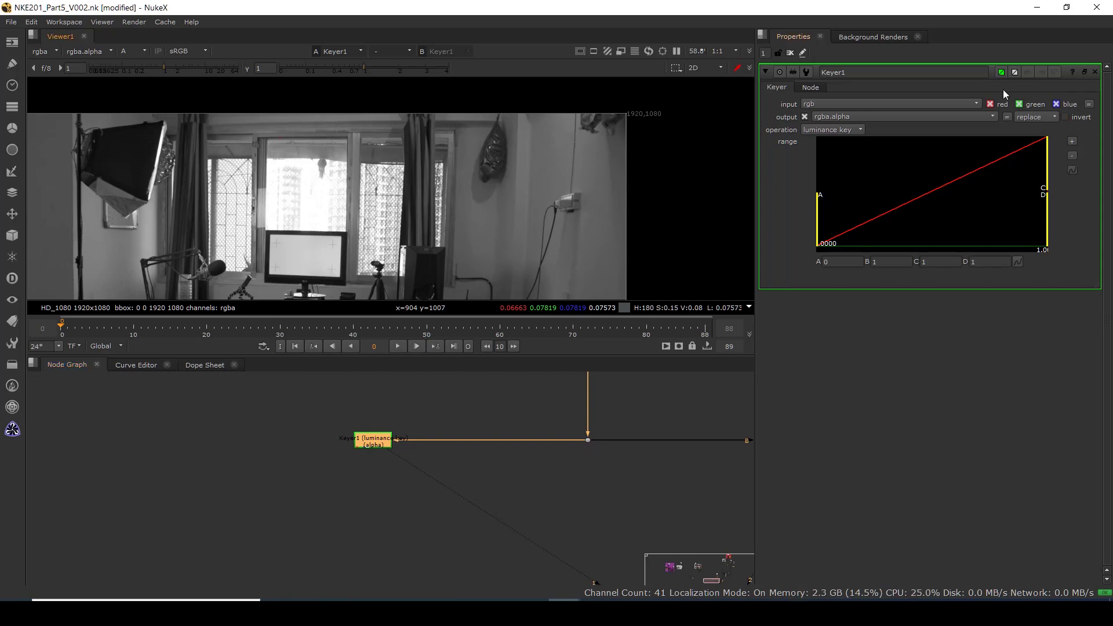
left_click(1065, 117)
scroll(313, 186, "up", 2)
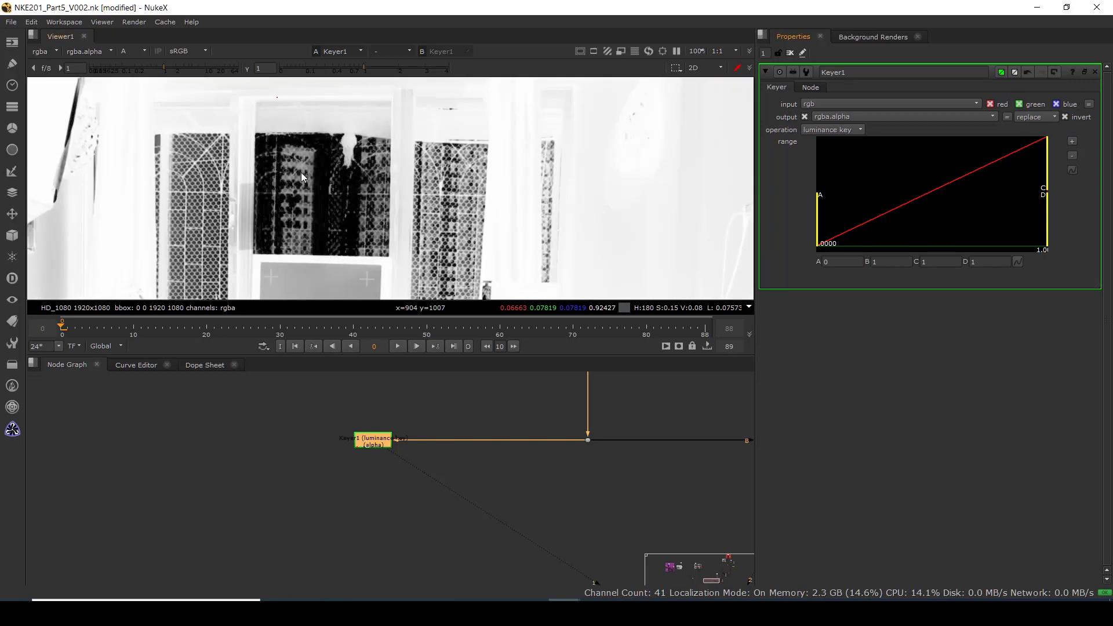
scroll(299, 176, "down", 1)
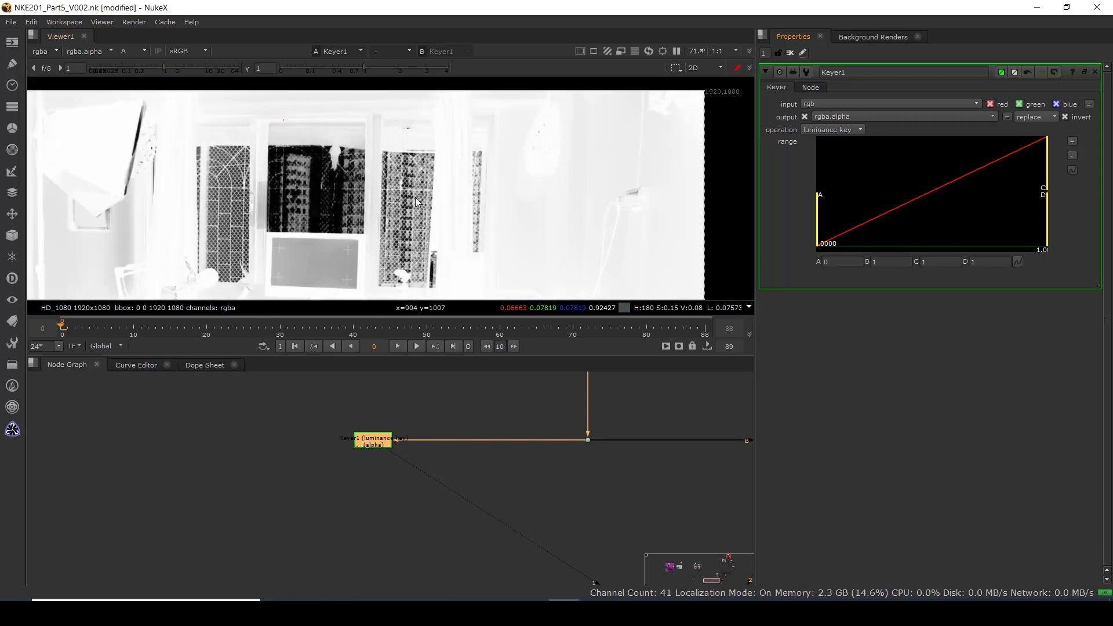
scroll(410, 204, "down", 1)
left_click_drag(363, 68, 320, 68)
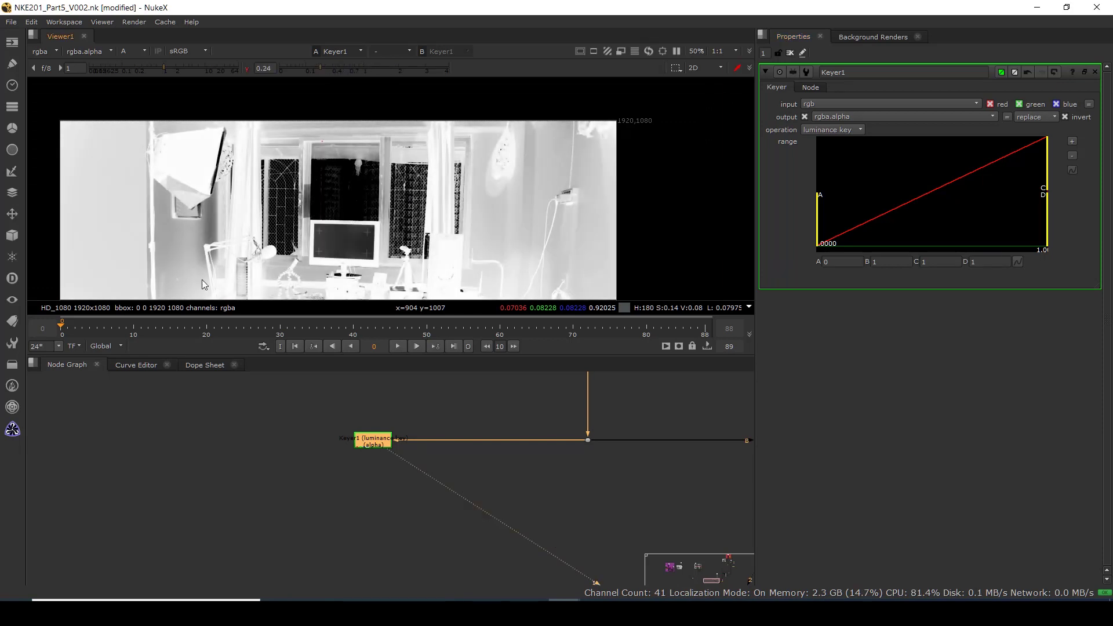
left_click(331, 67, "ctrl")
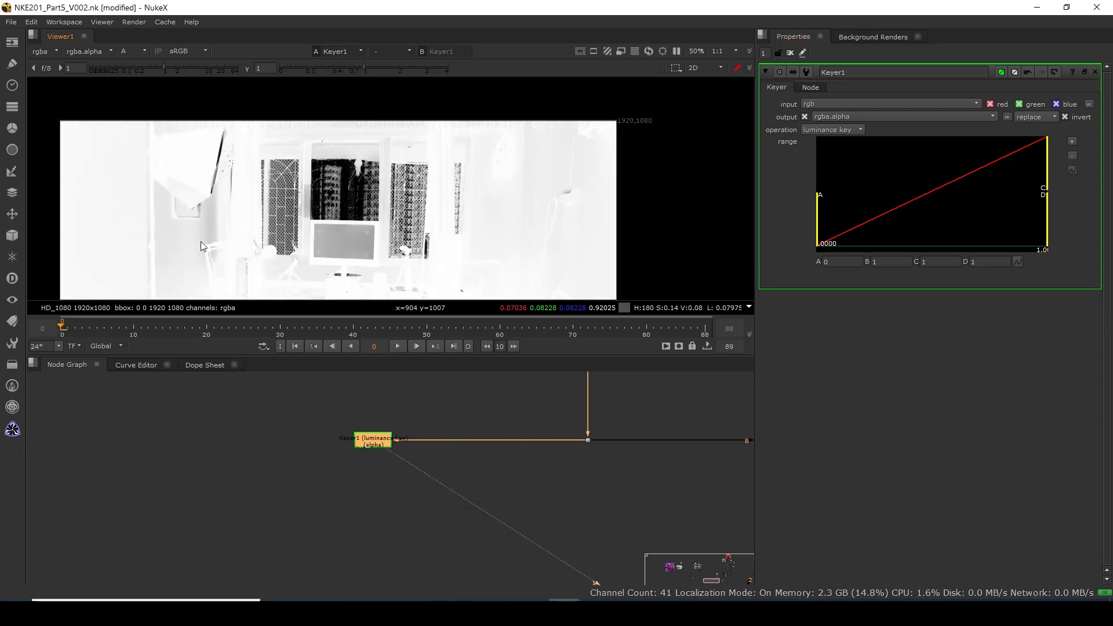
Tighten the luminance key range to A about 0.17 and B about 0.276, checking the matte across the whole frame.
left_click_drag(1044, 184, 938, 184)
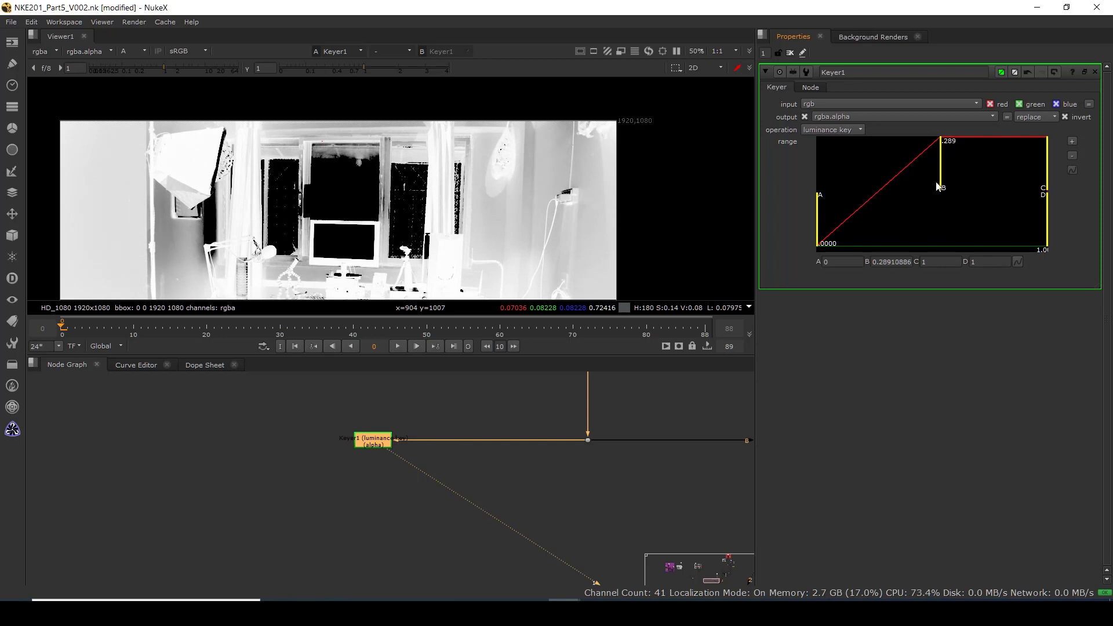
left_click_drag(819, 200, 939, 188)
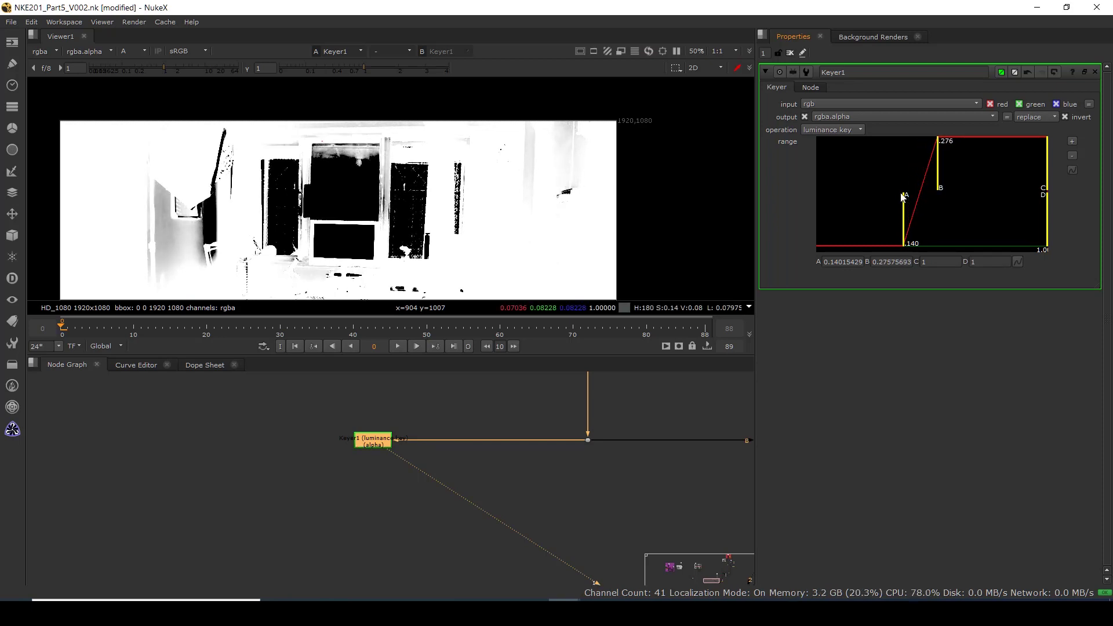
mouse_move(905, 198)
left_mouse_down()
mouse_move(929, 198)
mouse_move(914, 198)
left_mouse_up()
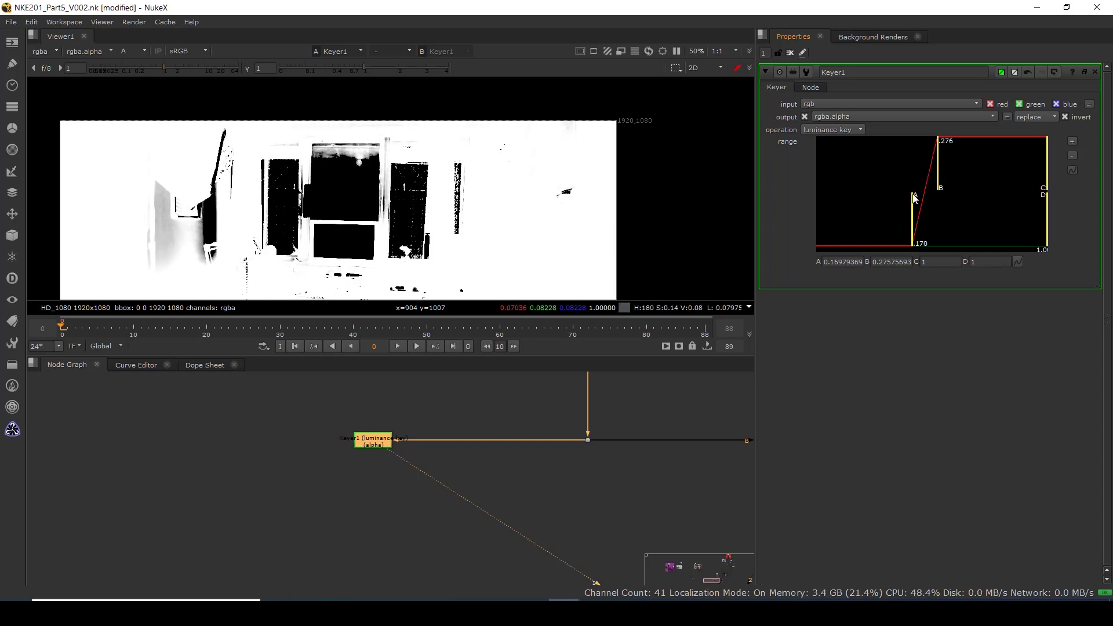
scroll(321, 215, "up", 5)
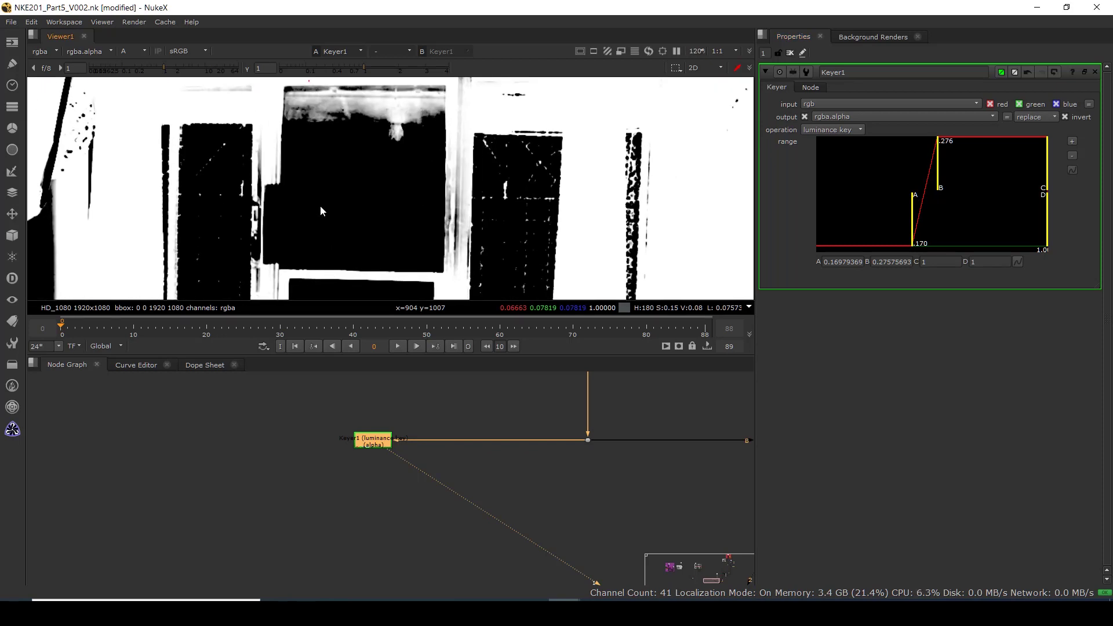
scroll(321, 211, "down", 6)
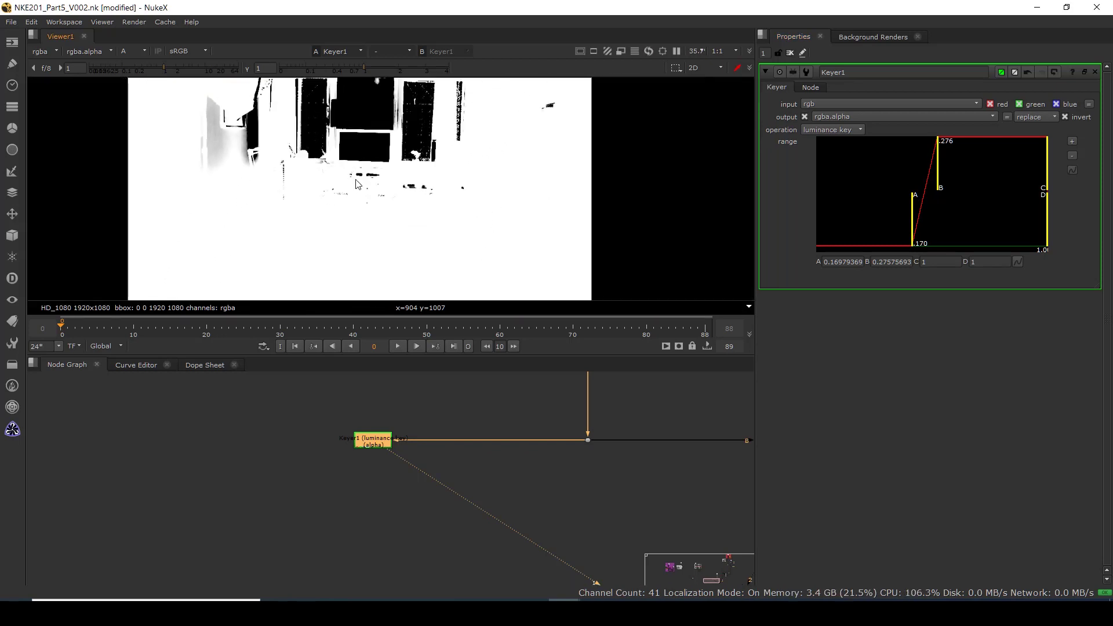
middle_click_drag(356, 177, 357, 245)
scroll(357, 245, "up", 2)
key("f")
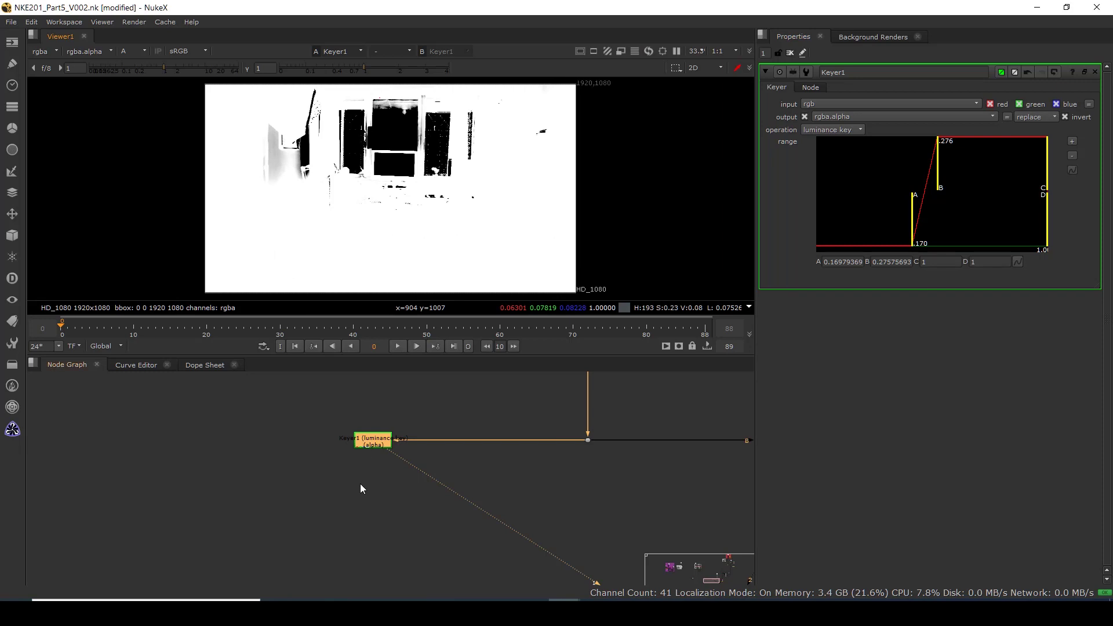
Add a Premult node directly below the Keyer and view its result in RGB.
key("a")
left_click(364, 524)
key("Tab")
type("pr")
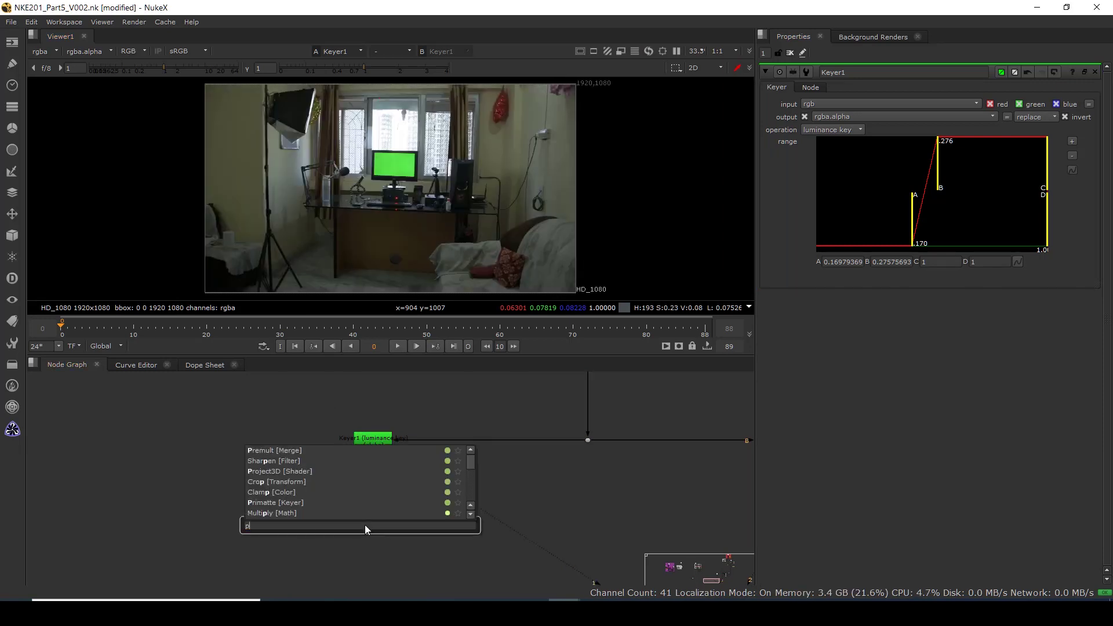
left_click(268, 452)
left_click_drag(352, 500, 370, 463)
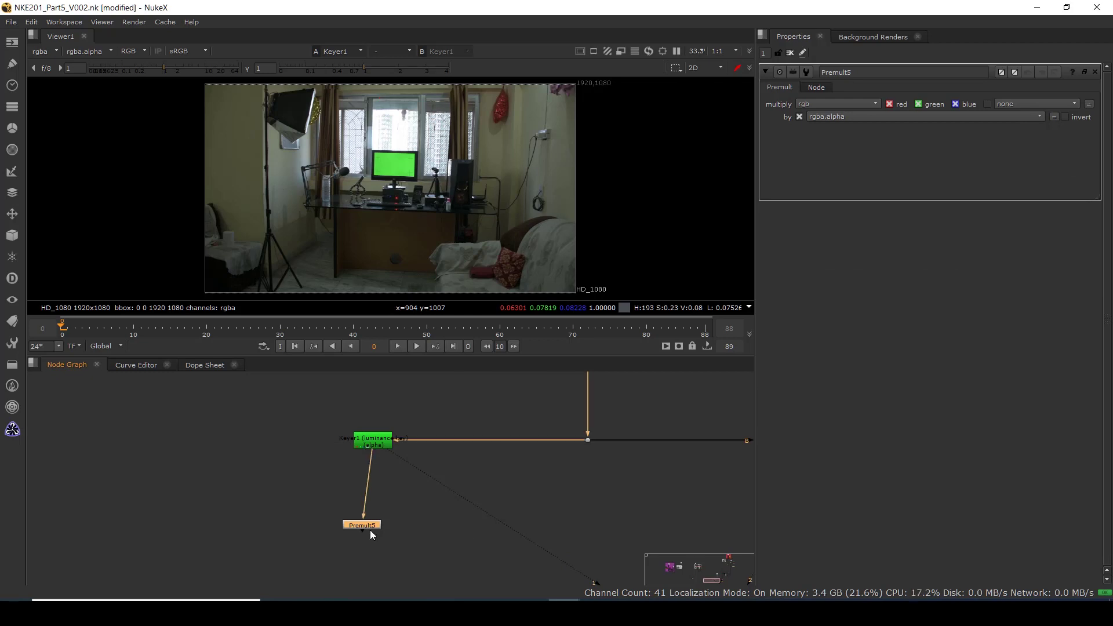
left_click_drag(371, 531, 378, 515)
key("1")
Examine the premultiplied plate around the windows, curtains, monitor and desk for unwanted holes.
scroll(408, 147, "up", 5)
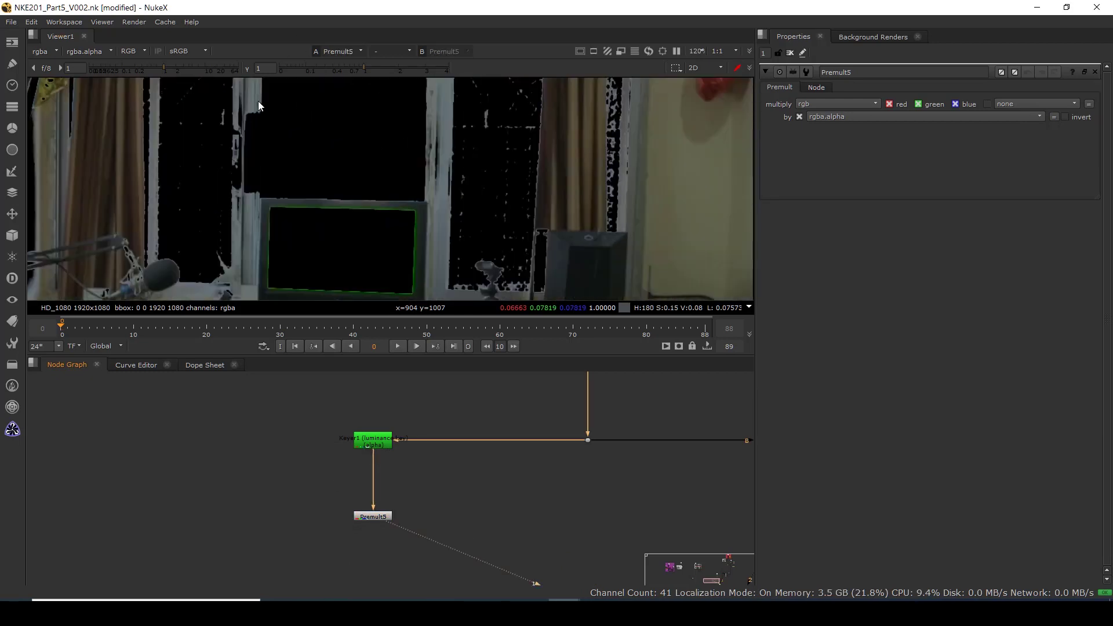
middle_click_drag(433, 130, 407, 168)
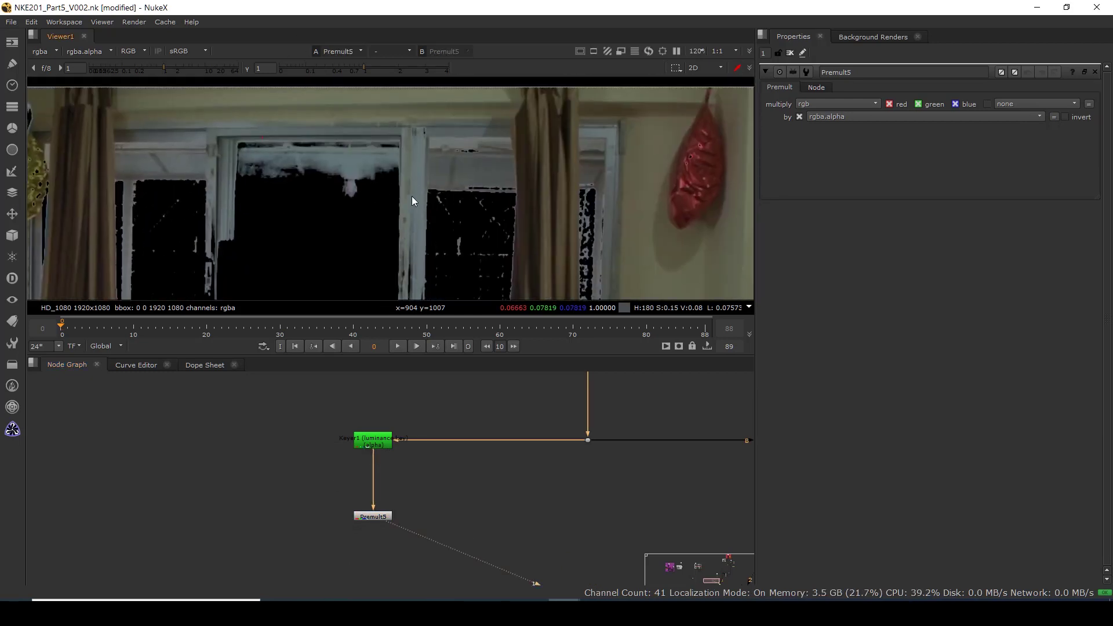
scroll(424, 192, "down", 3)
middle_click_drag(486, 187, 496, 100)
scroll(454, 159, "down", 2)
scroll(362, 151, "up", 5)
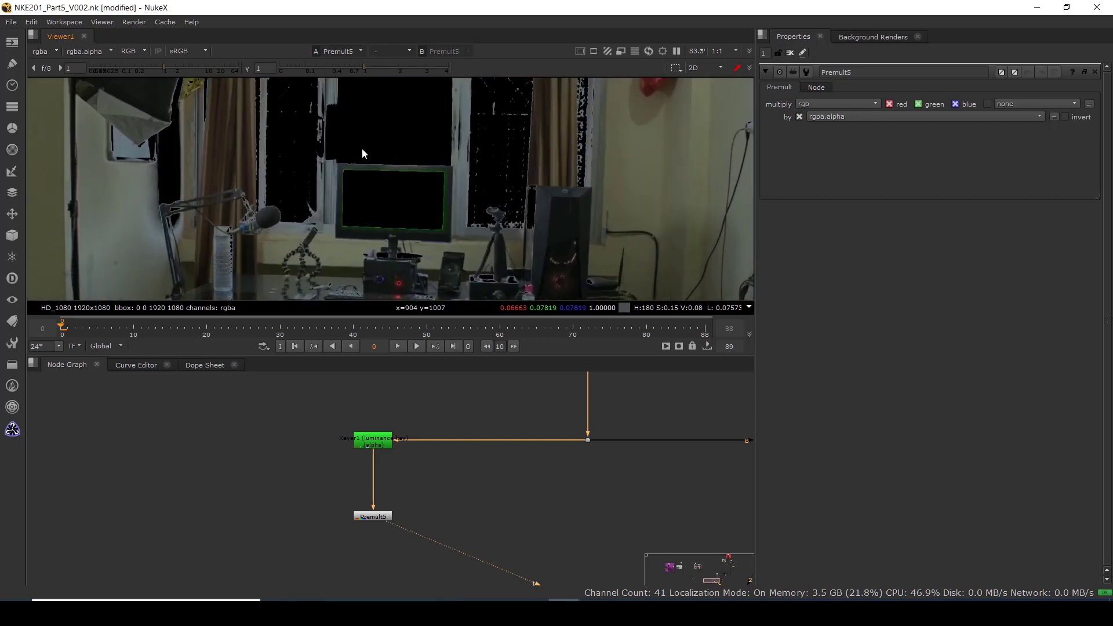
scroll(296, 203, "down", 3)
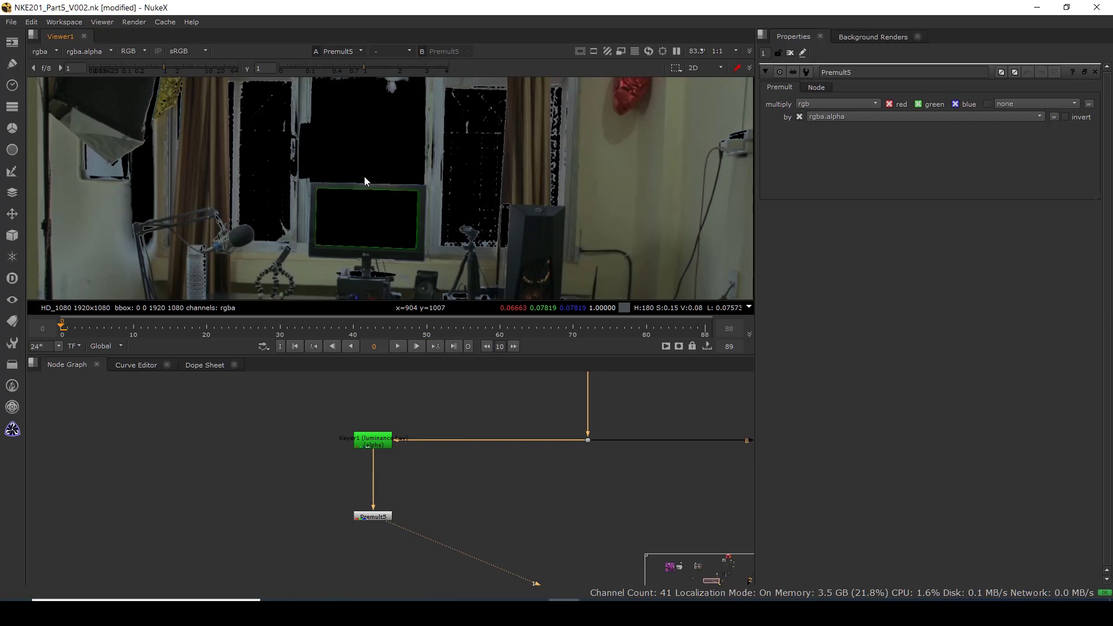
Move the Premult closer beneath the Keyer and create a separate, unconnected Roto node beside the Keyer.
scroll(347, 498, "down", 2)
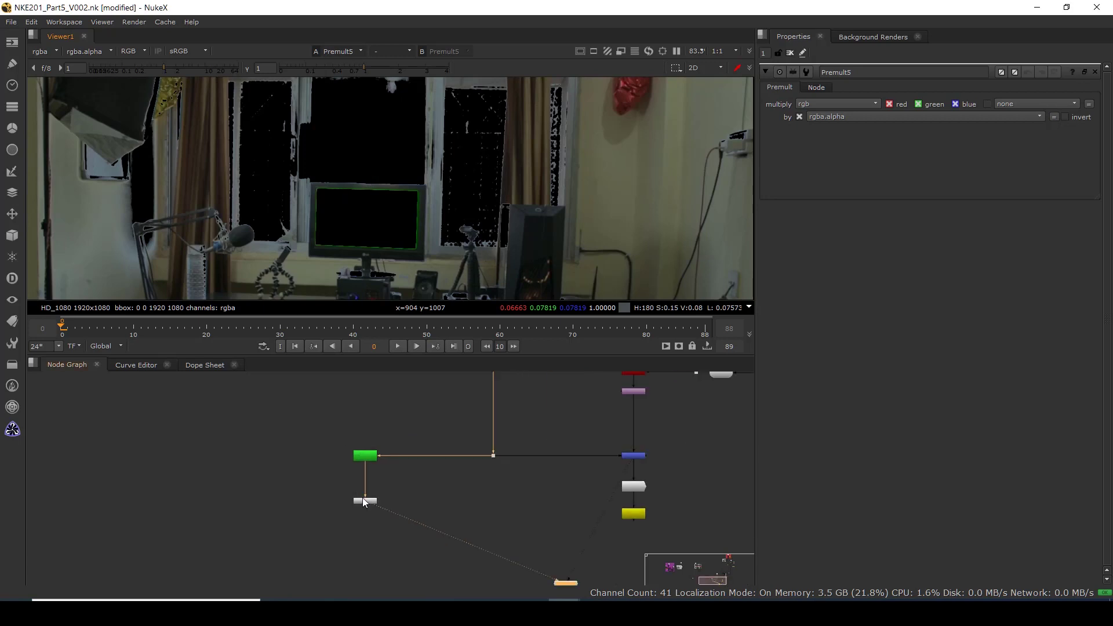
left_click_drag(363, 499, 364, 484)
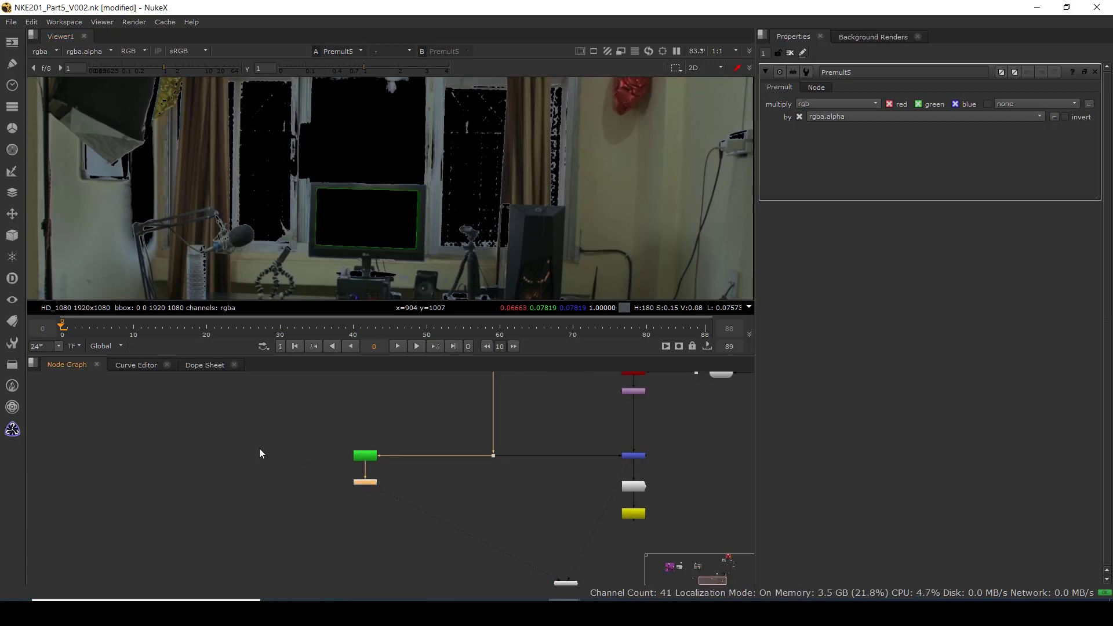
left_click(271, 432)
scroll(272, 433, "down", 1)
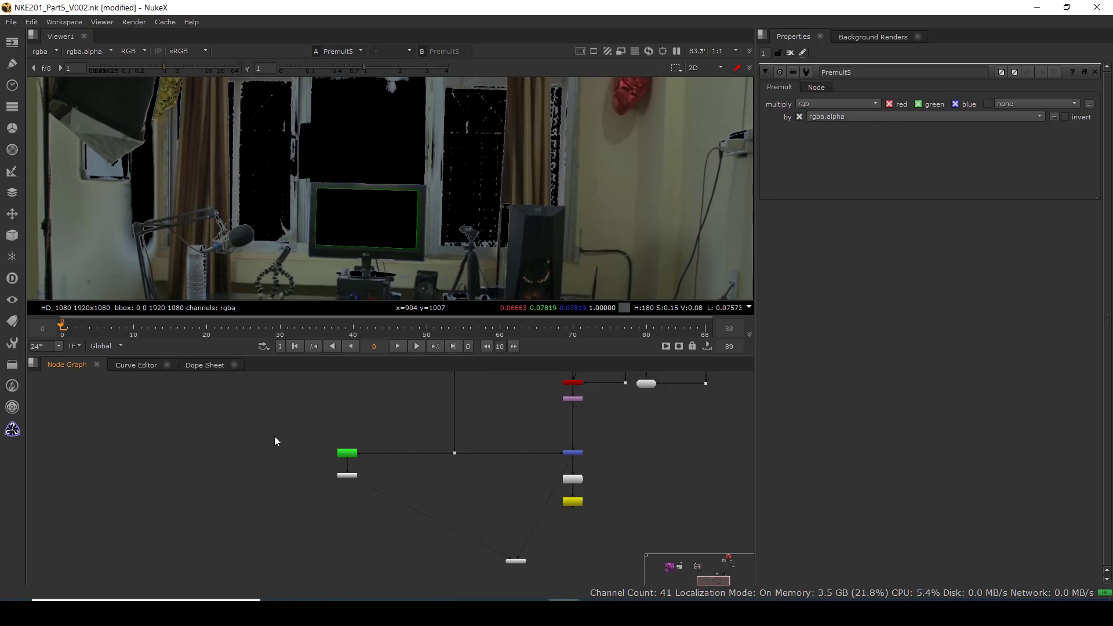
key("o")
Start a Bezier roto shape running down the left curtain and along the underside of the left window.
scroll(271, 212, "down", 5)
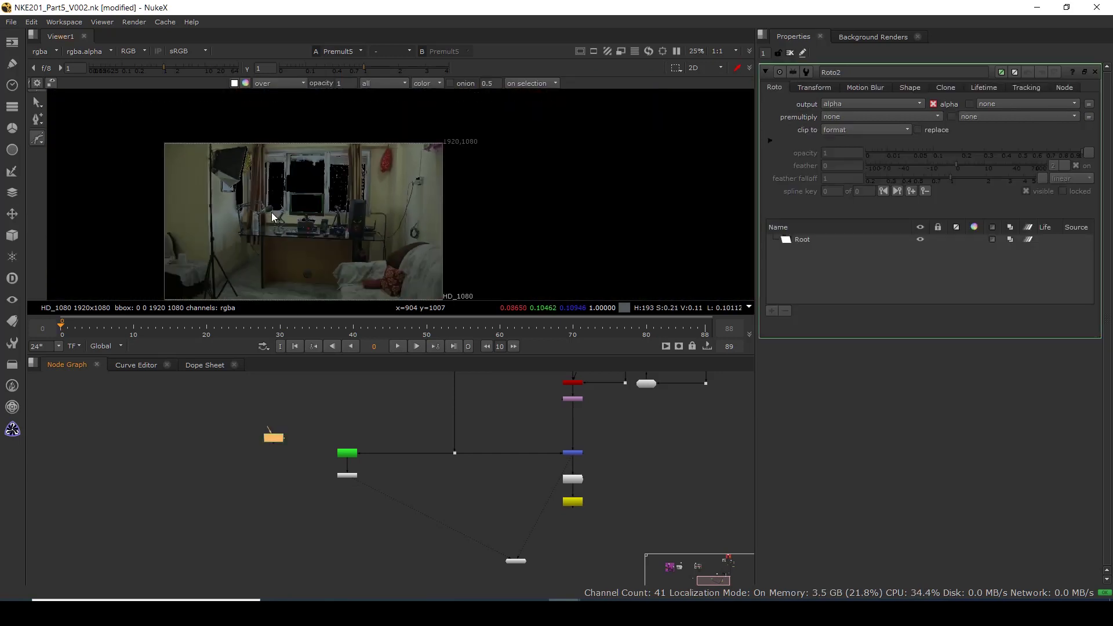
scroll(271, 212, "up", 4)
scroll(270, 212, "down", 3)
scroll(215, 167, "up", 4)
scroll(215, 167, "up", 3)
scroll(325, 234, "down", 3)
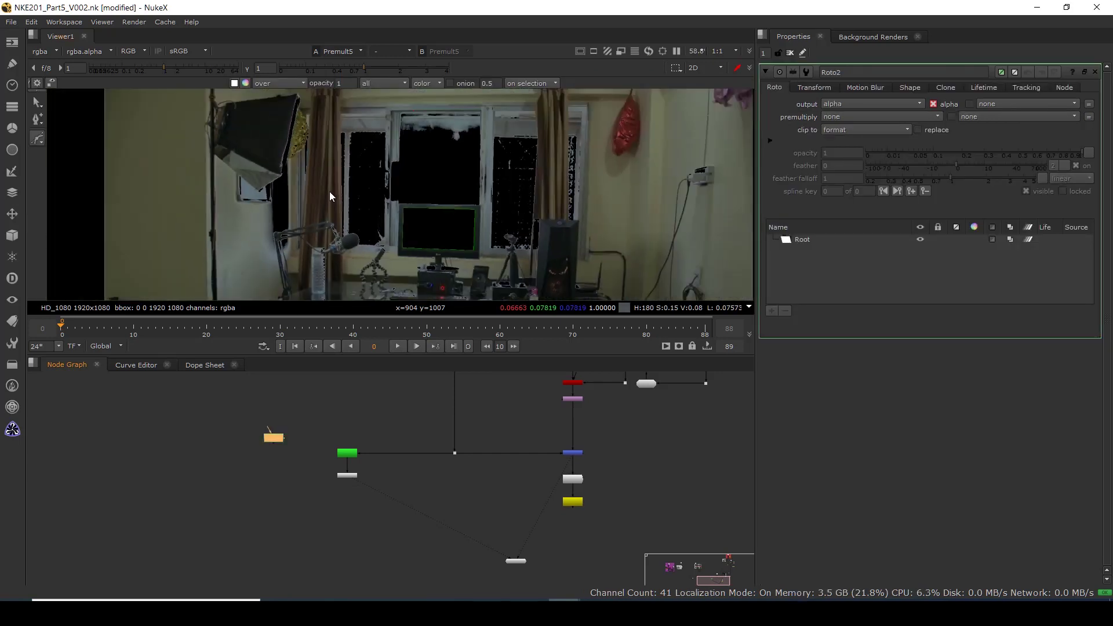
scroll(326, 150, "down", 1)
left_click(322, 95)
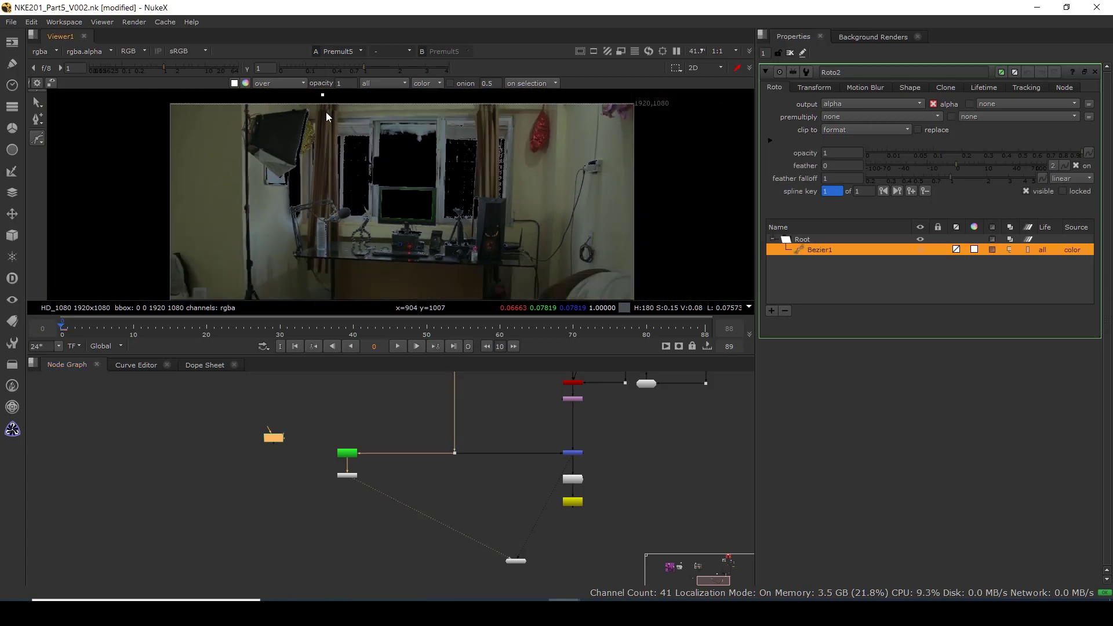
left_click(321, 231)
left_click(379, 230)
Continue the Bezier shape up and around the monitor's edges and along the sill beneath the right window.
scroll(380, 230, "up", 5)
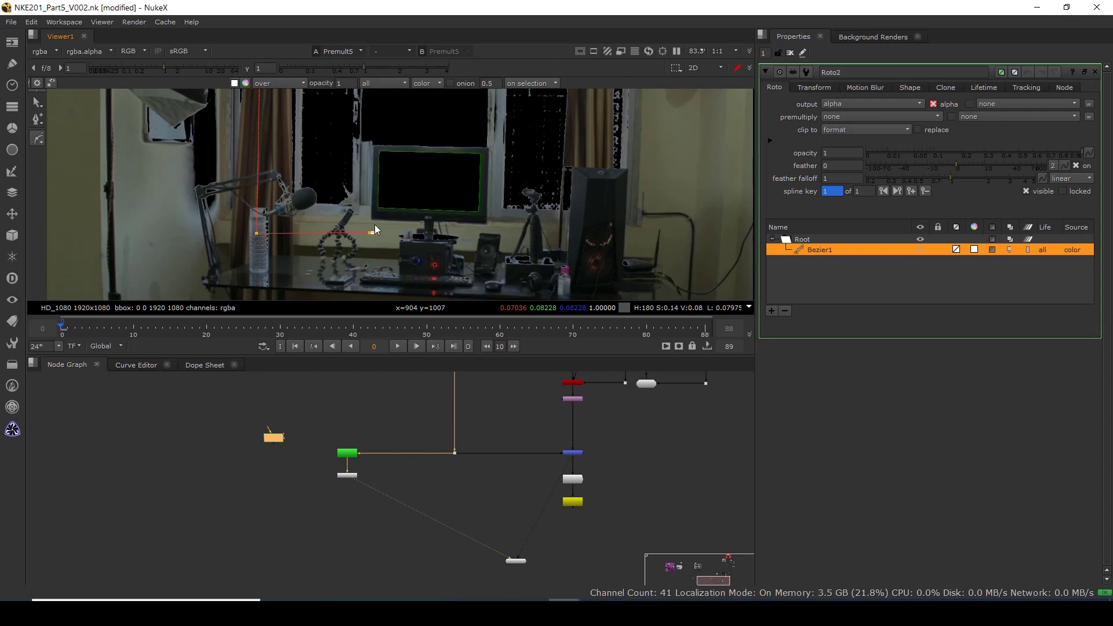
middle_click_drag(375, 162, 397, 285)
left_click(361, 262)
left_click(364, 140)
left_click(625, 150)
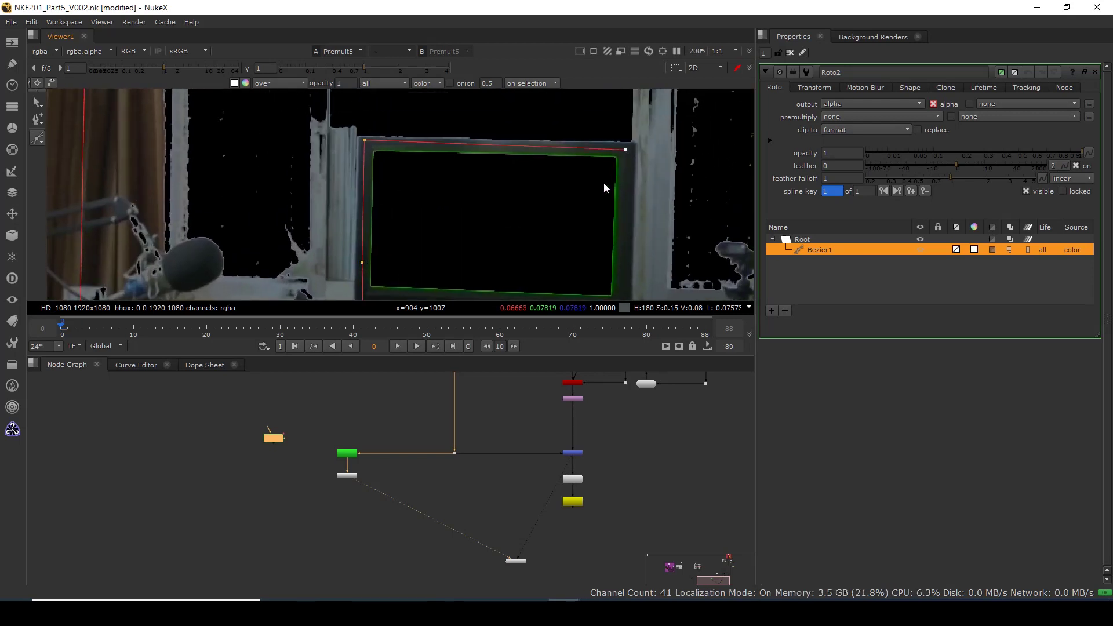
middle_click_drag(589, 258, 527, 232)
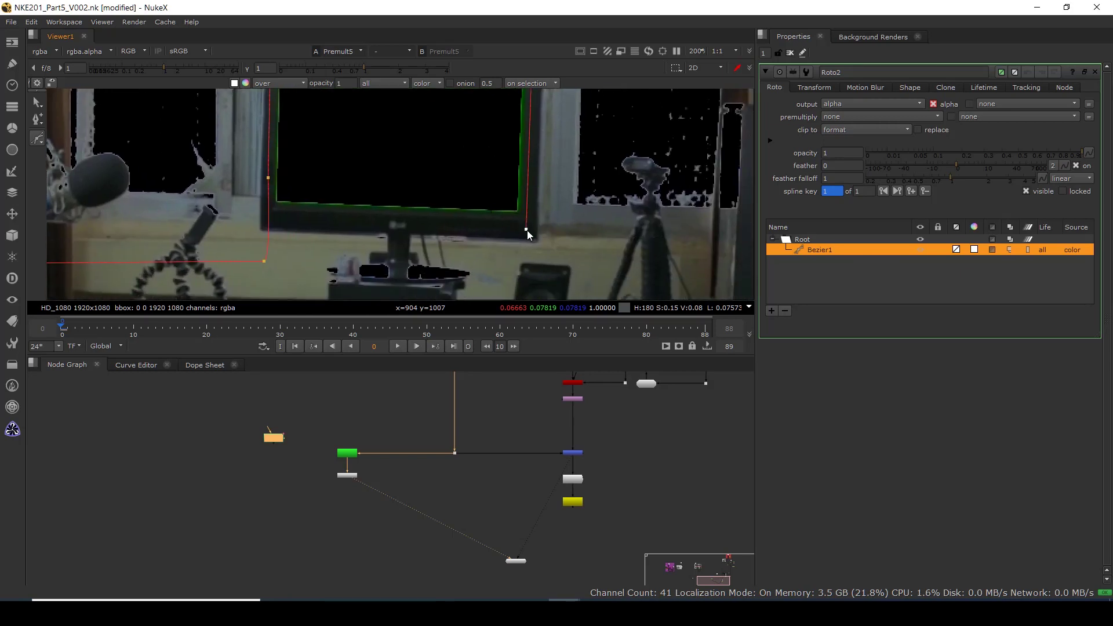
scroll(527, 231, "down", 4)
left_click(556, 236)
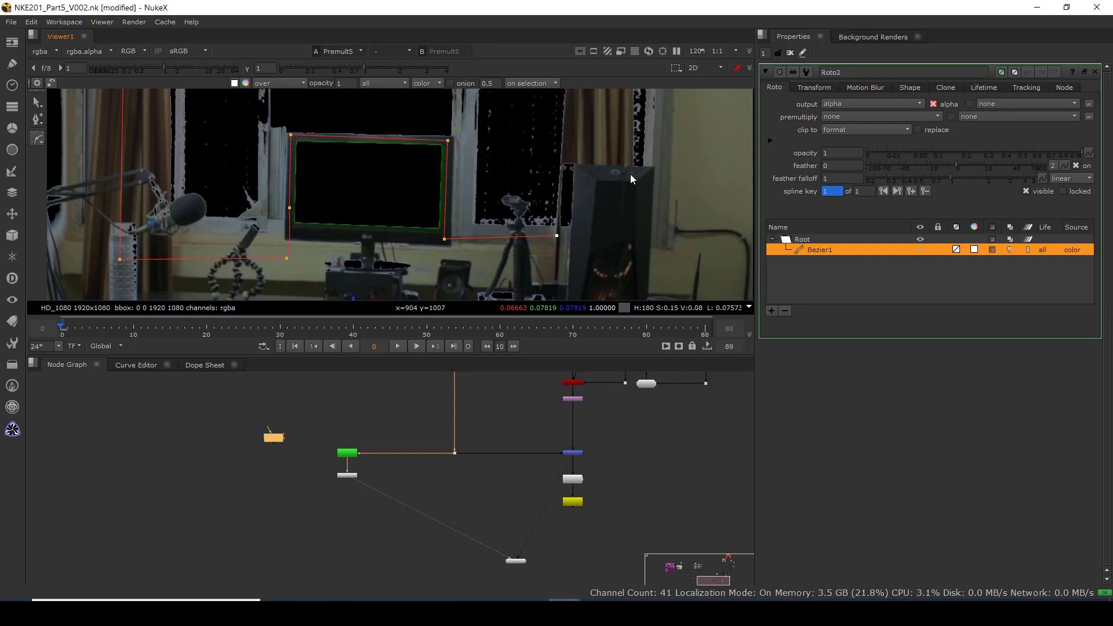
Extend the Bezier shape up the right curtain to the frame's upper edge and back down beside the narrow window strip.
scroll(605, 162, "down", 4)
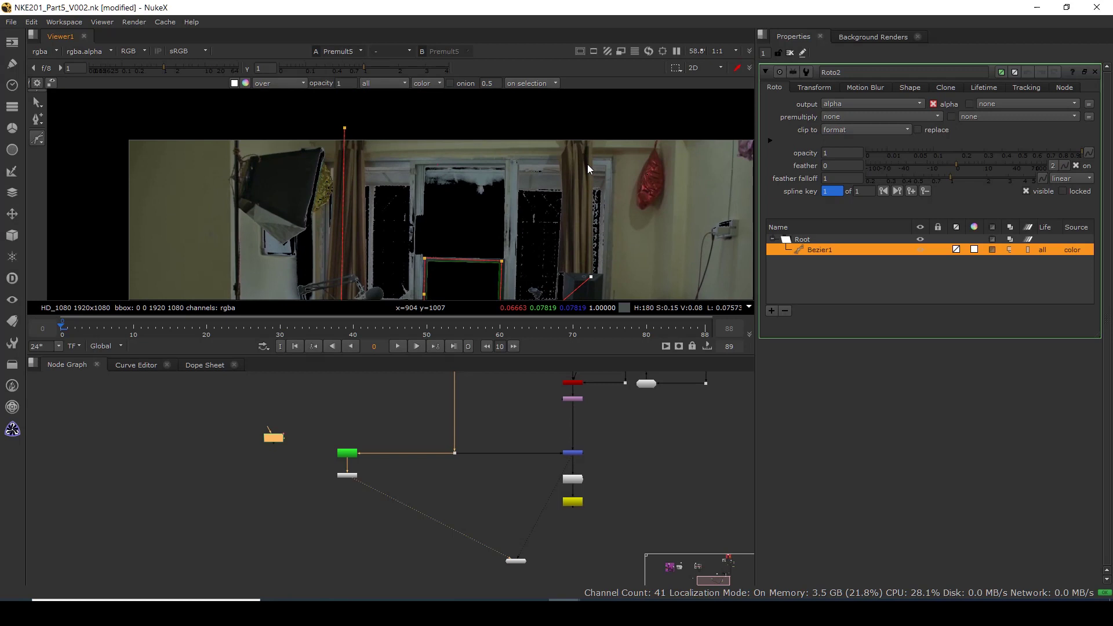
left_click(586, 165)
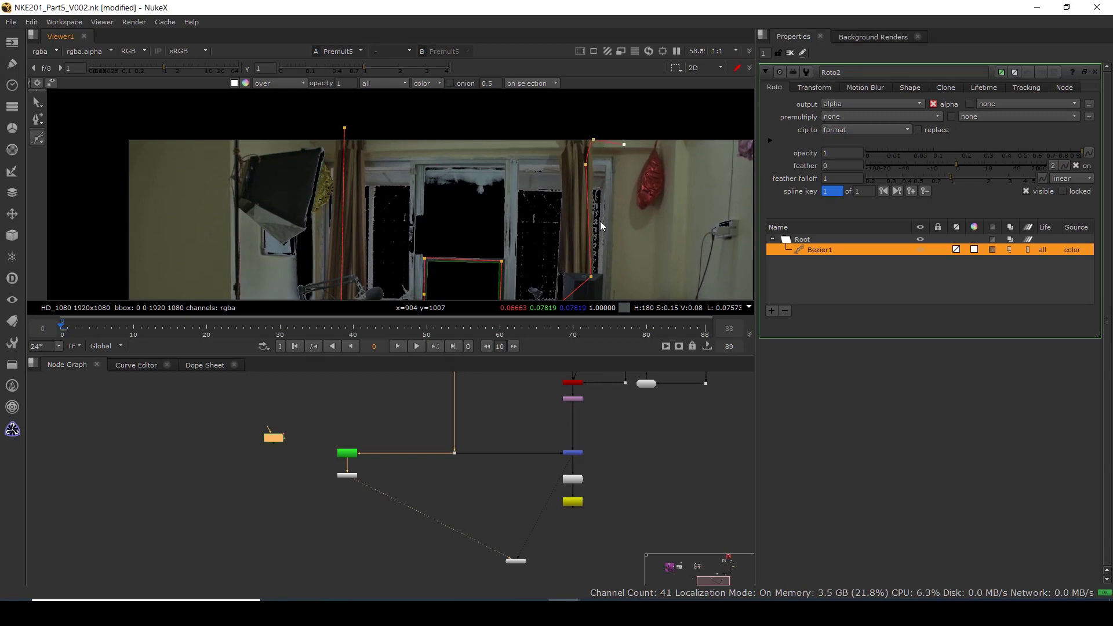
middle_click_drag(633, 260, 603, 189)
scroll(596, 203, "down", 1)
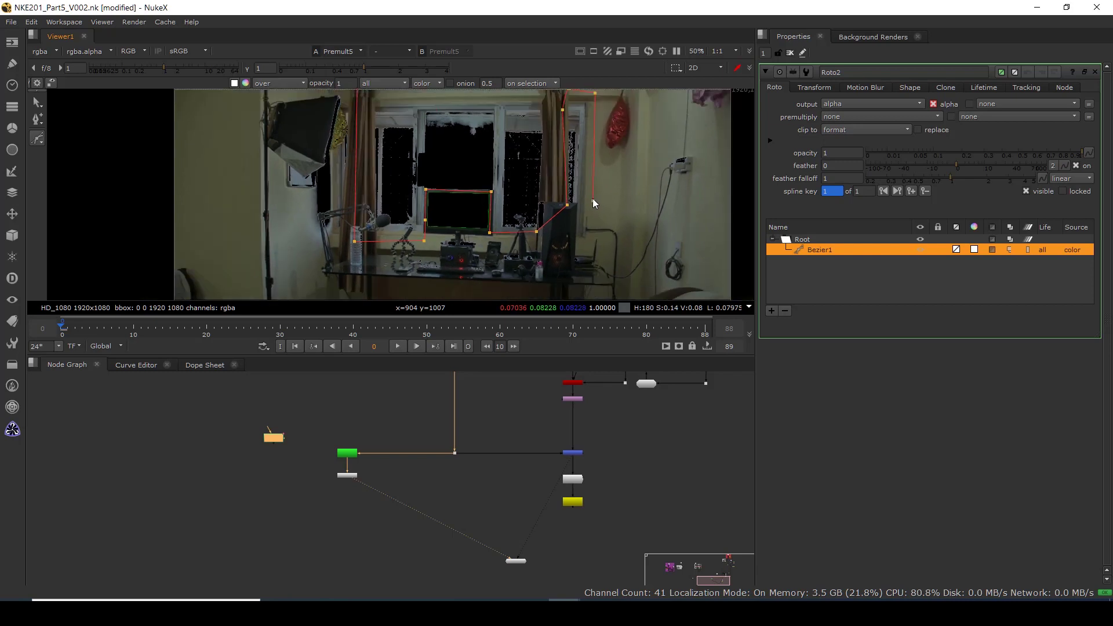
middle_click_drag(580, 221, 490, 170)
scroll(491, 172, "down", 1)
Close the Bezier shape by routing it below the frame, outside its left edge and back to the first point.
left_click(539, 286)
left_click(223, 288)
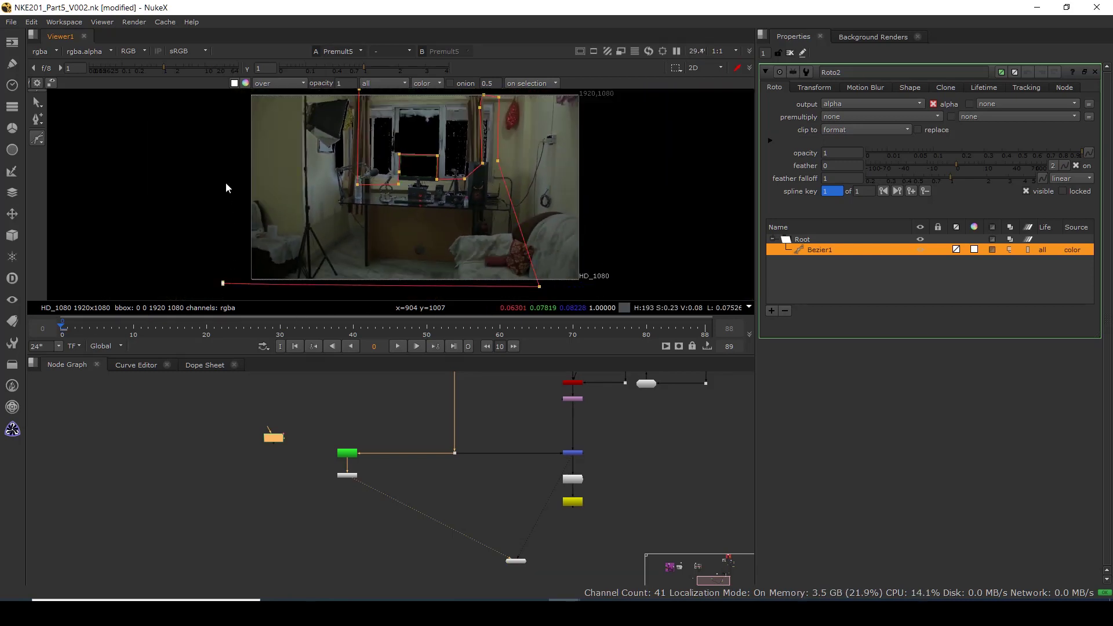
middle_click_drag(232, 106, 224, 178)
left_click(220, 145)
left_click(352, 158)
middle_click_drag(495, 219, 396, 186)
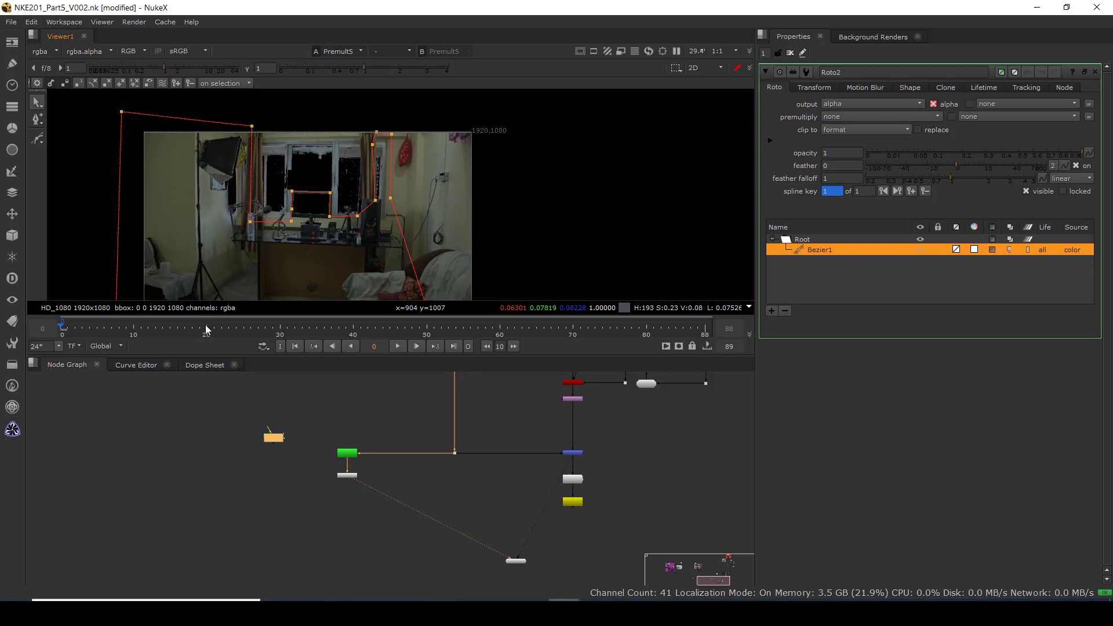
Move the Roto node to the area below and right of the plate's dot in the node graph.
scroll(282, 458, "up", 2)
left_click_drag(267, 432, 266, 501)
left_click(352, 536)
left_click_drag(327, 419, 398, 528)
left_click_drag(264, 502, 568, 512)
Add a Merge node below the plate's dot with B on the plate and A on the Roto, and view it.
left_click(510, 516)
key("m")
scroll(525, 510, "up", 3)
left_click_drag(510, 491, 532, 439)
left_click_drag(514, 511, 608, 532)
left_click(529, 531)
key("1")
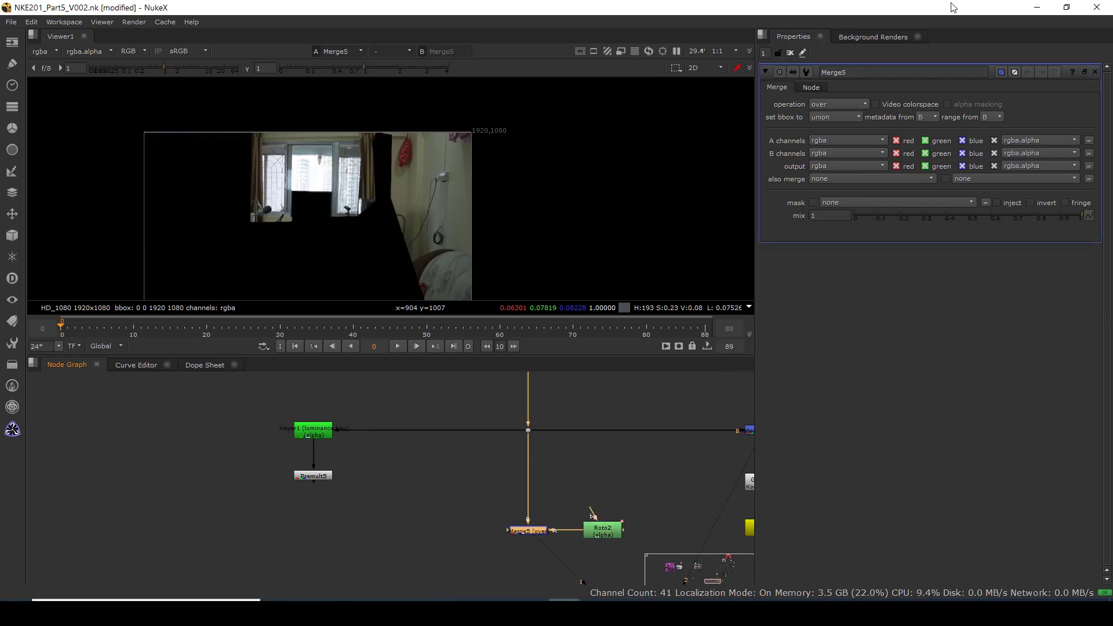
Set the operation of the Merge that combines the plate and the Roto to mask.
left_click(823, 105)
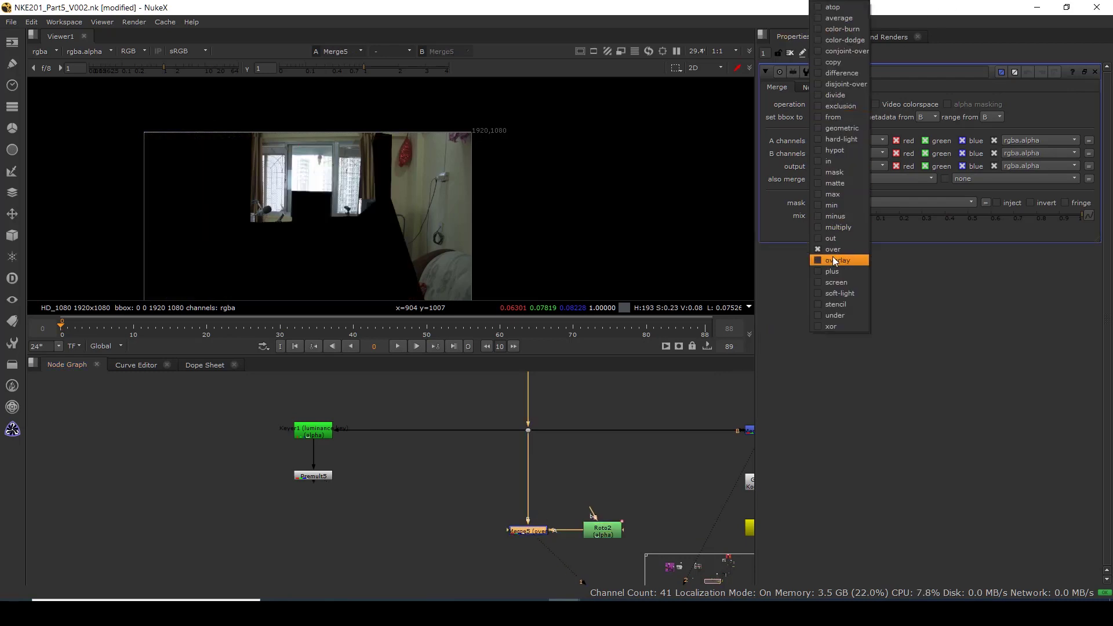
left_click(835, 173)
Add a Merge below the Premult with B on the Premult and A on the mask Merge, align it, and view it.
middle_click_drag(431, 526, 392, 437)
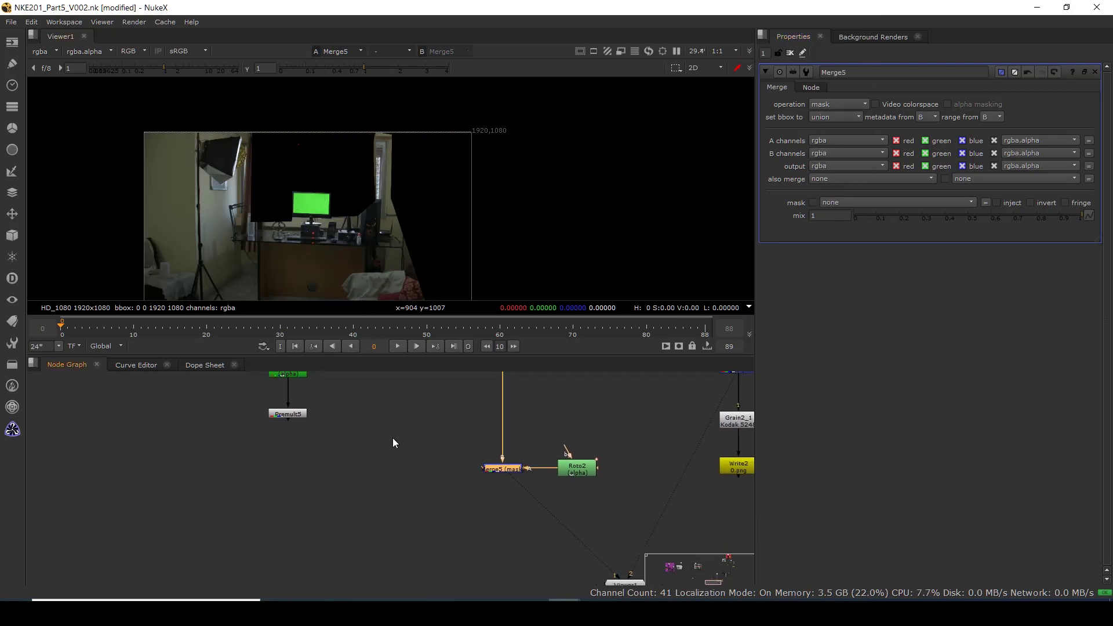
left_click(280, 452)
key("m")
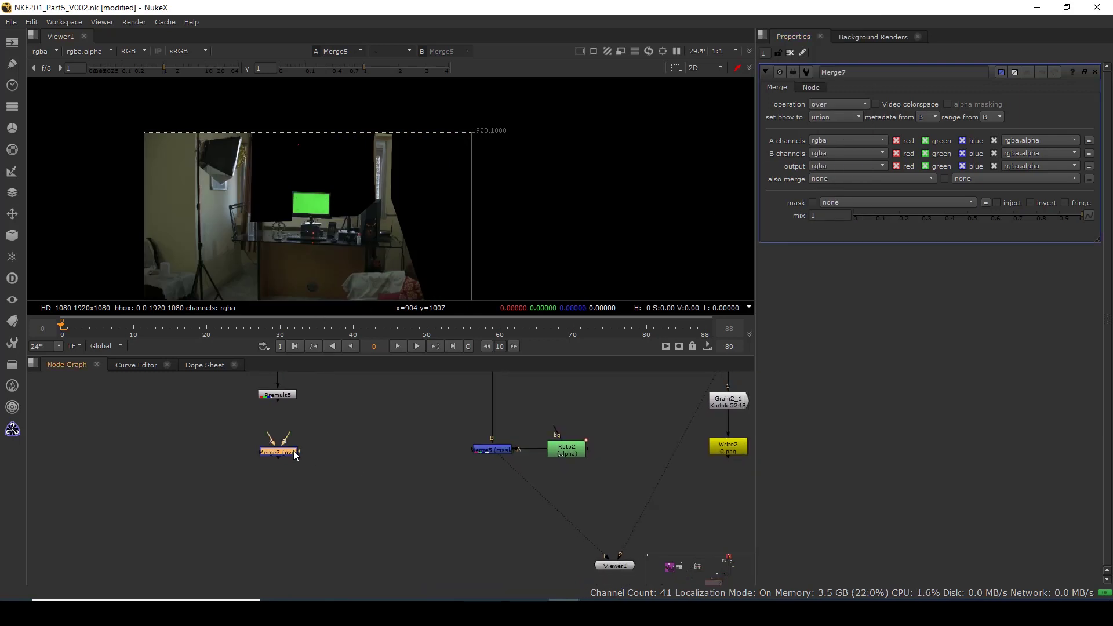
scroll(288, 417, "up", 1)
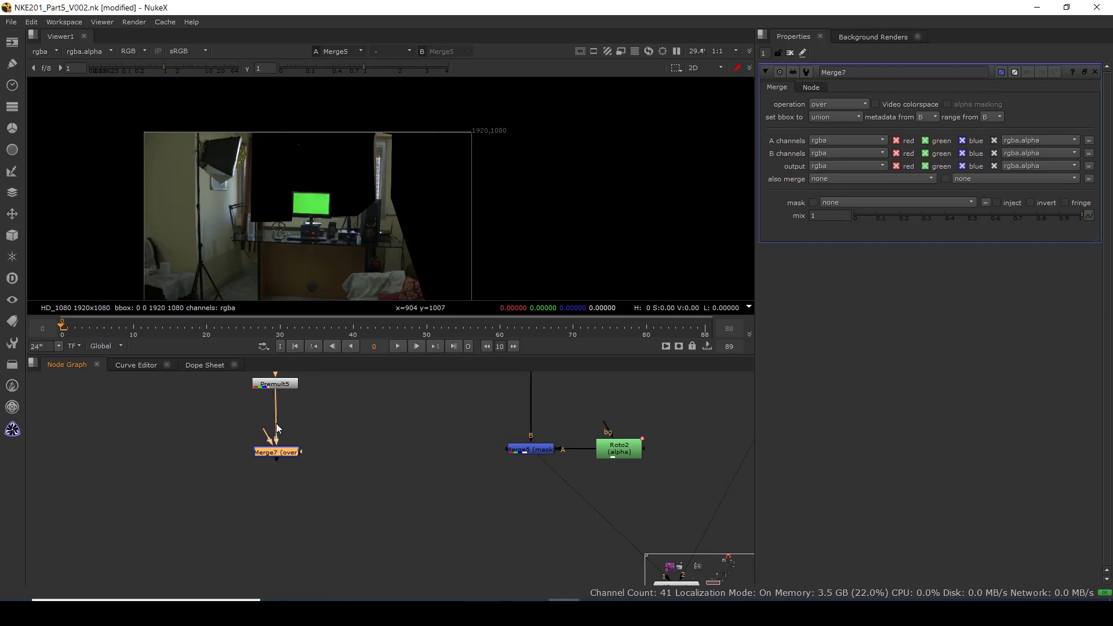
left_click_drag(302, 452, 532, 454)
left_click_drag(258, 455, 279, 450)
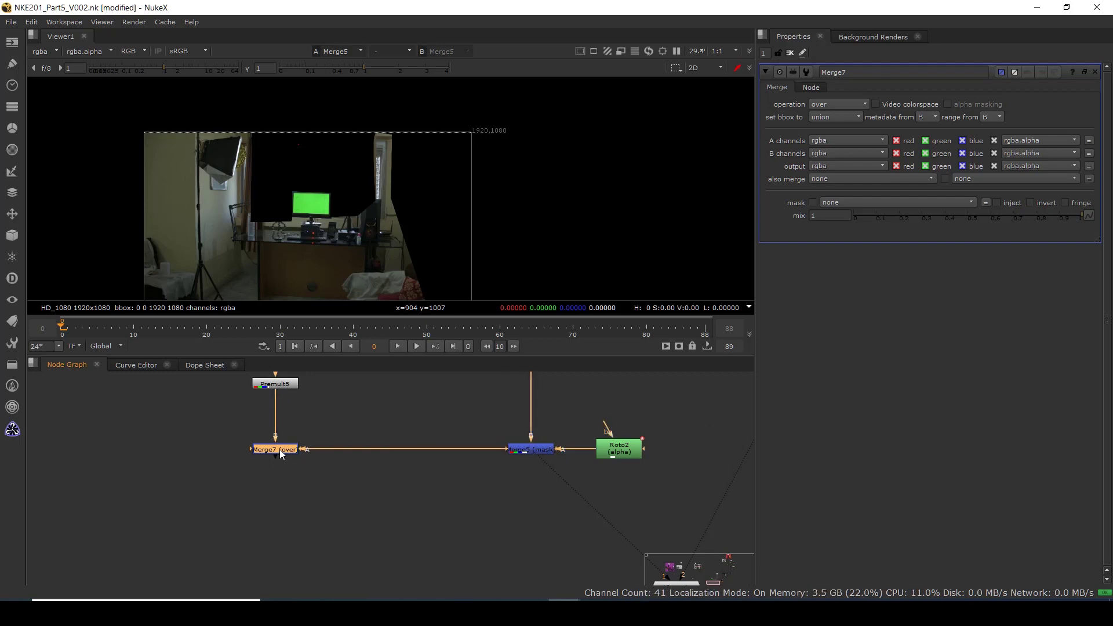
key("1")
scroll(288, 203, "up", 6)
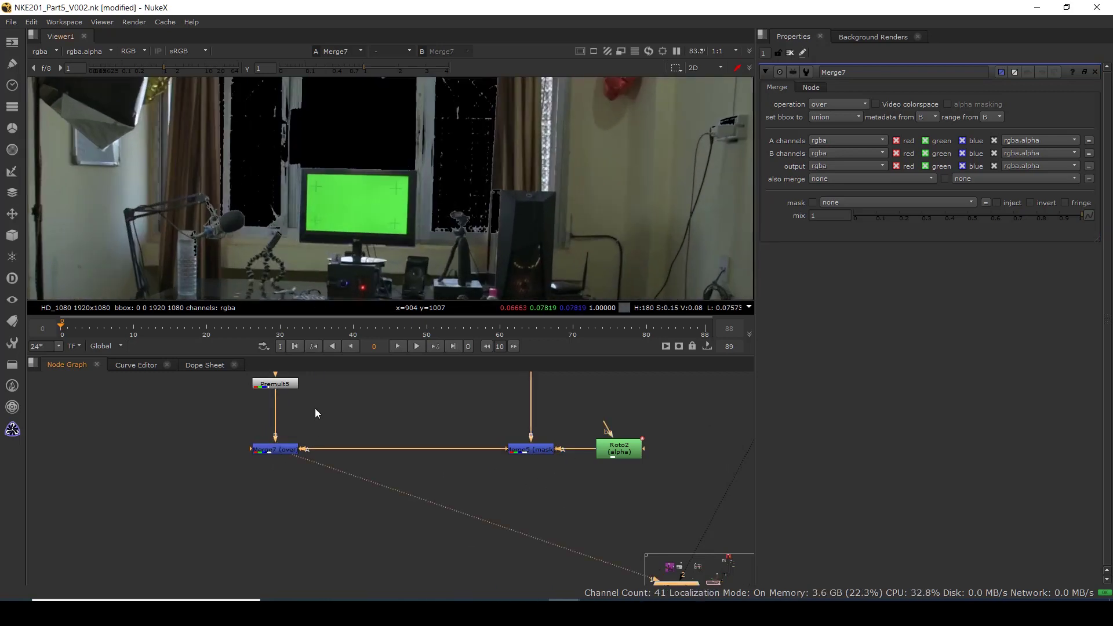
Compare the Premult's output with the new Merge's output in the viewer.
middle_click_drag(325, 408, 309, 485)
left_click_drag(305, 447, 193, 507)
key("1")
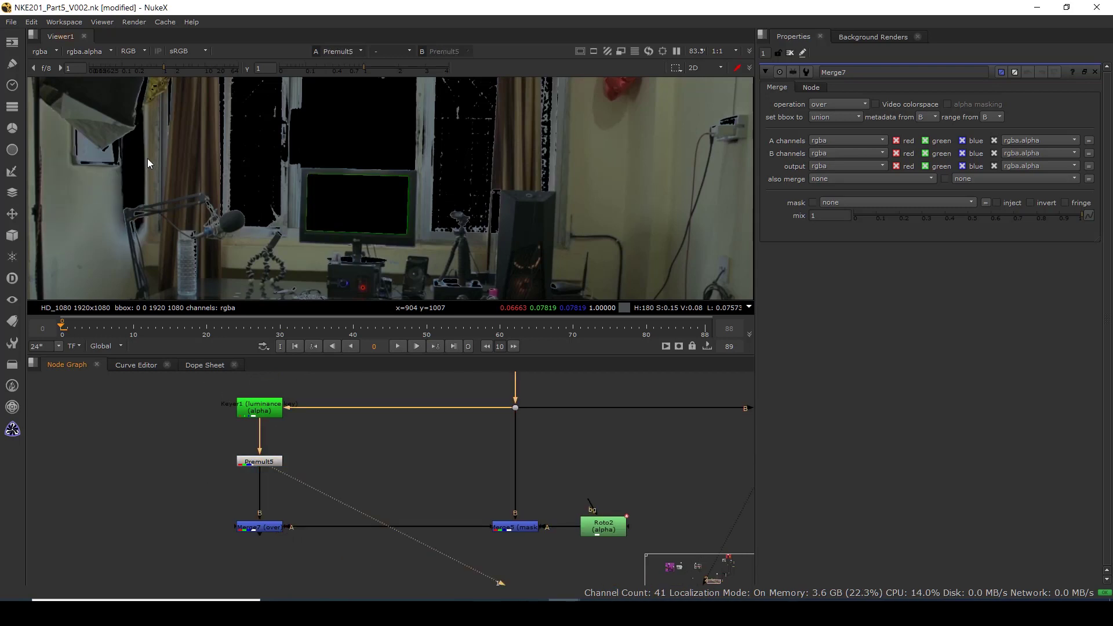
left_click_drag(301, 502, 199, 560)
key("1")
scroll(368, 238, "down", 5)
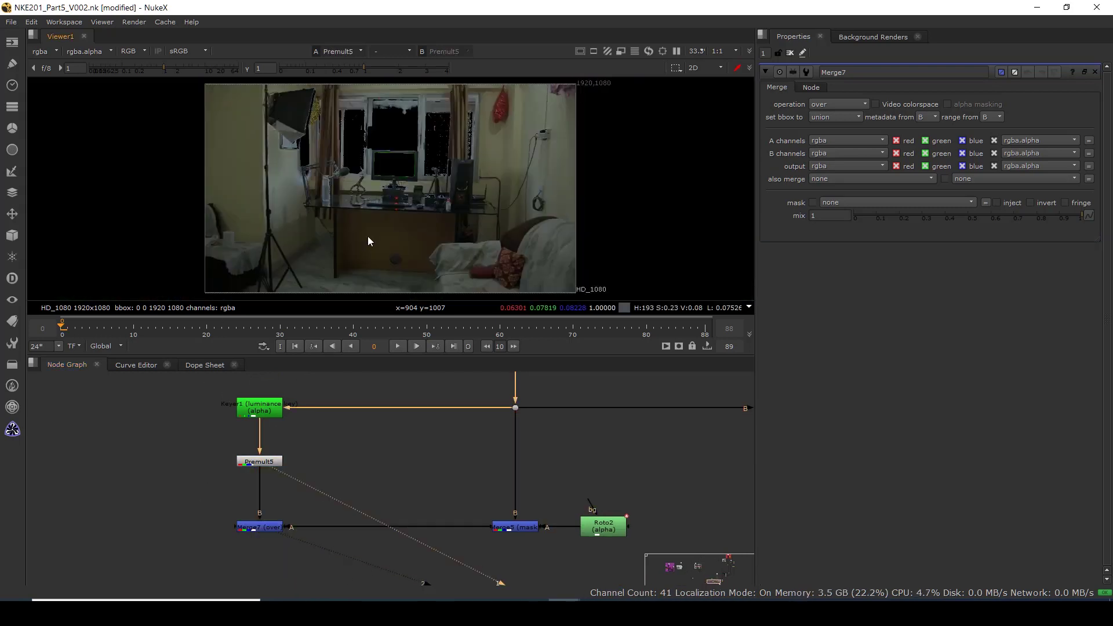
Open the garbage-matte Roto and examine its outline against the windows and the PC tower in the merged image.
double_click(602, 527)
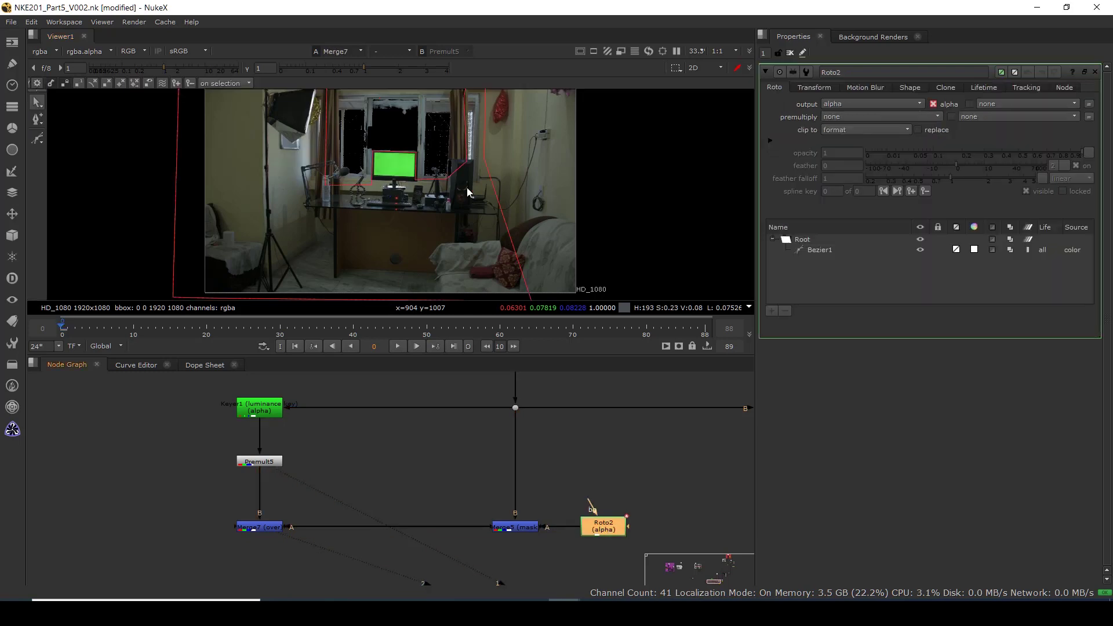
scroll(479, 151, "up", 1)
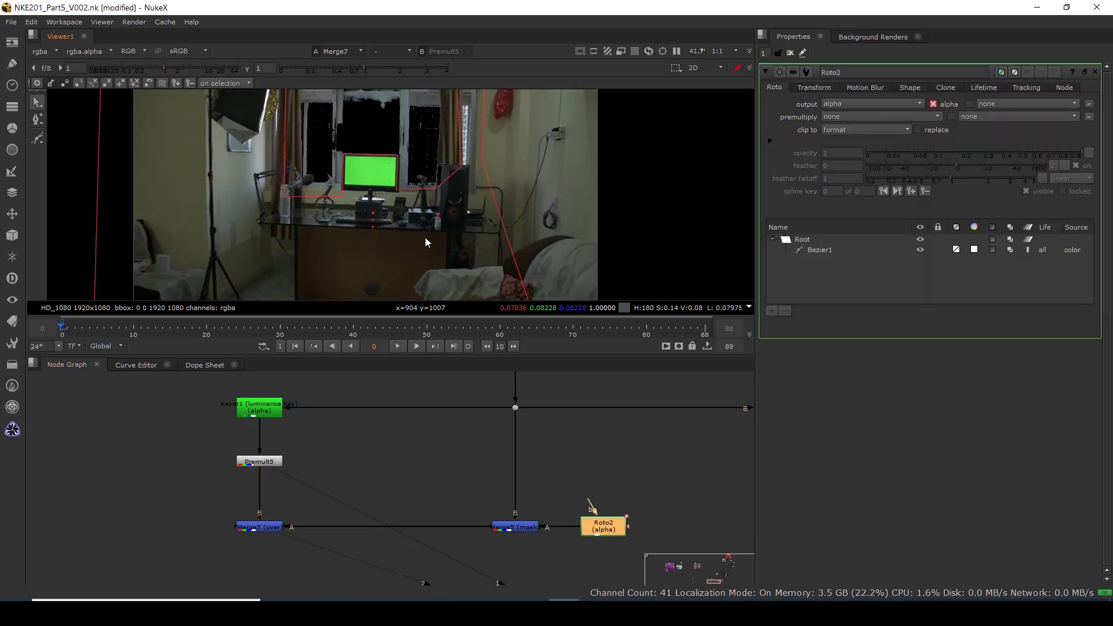
middle_click_drag(479, 152, 436, 235)
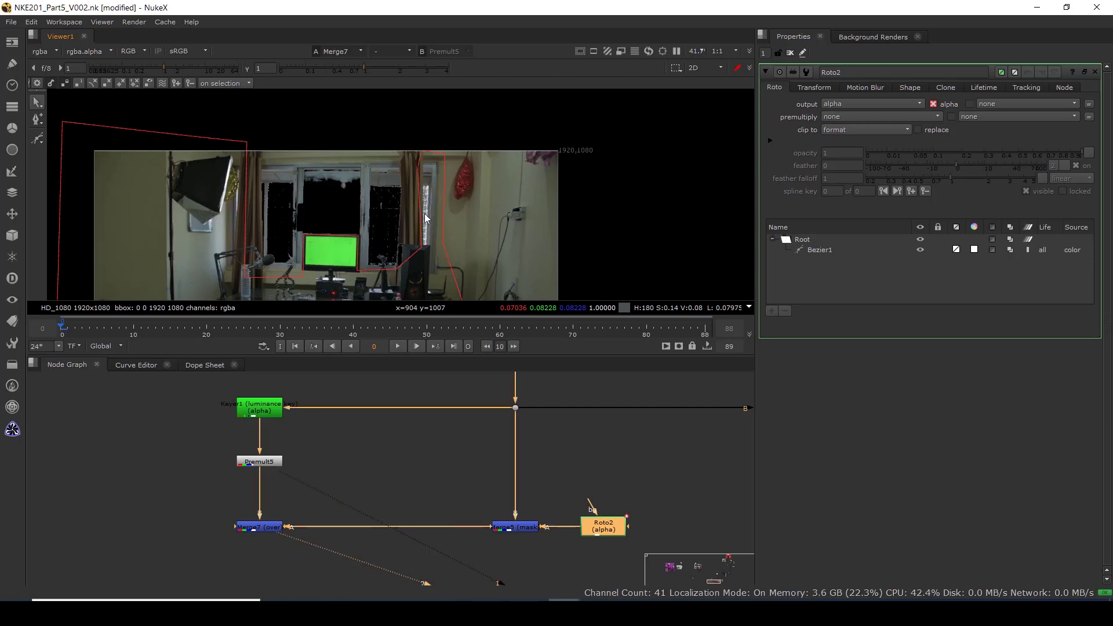
scroll(393, 256, "up", 8)
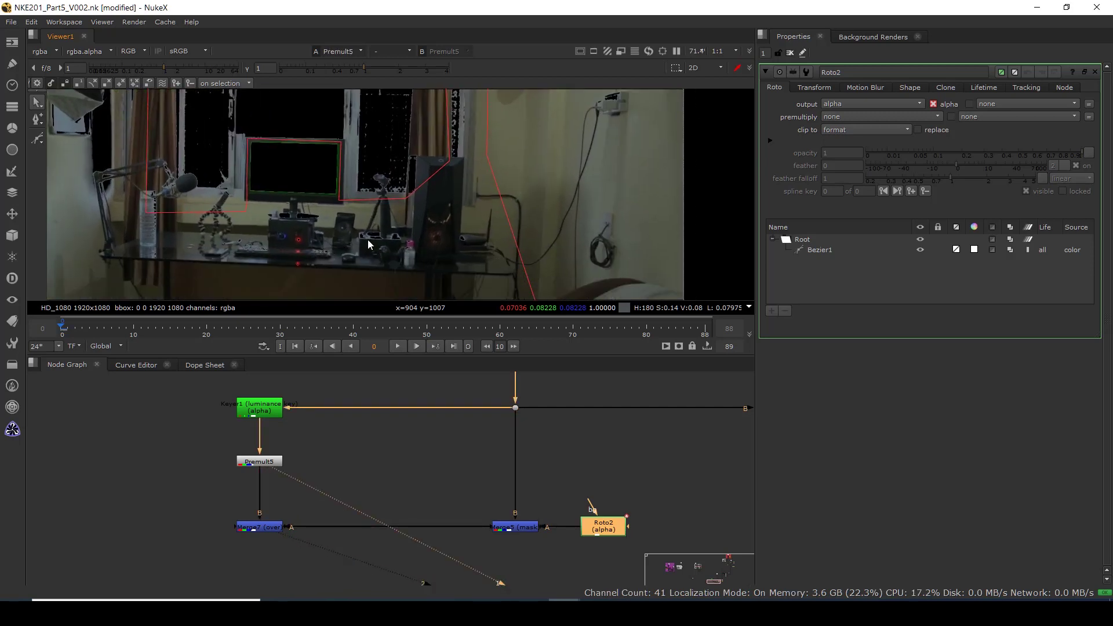
scroll(434, 181, "up", 3)
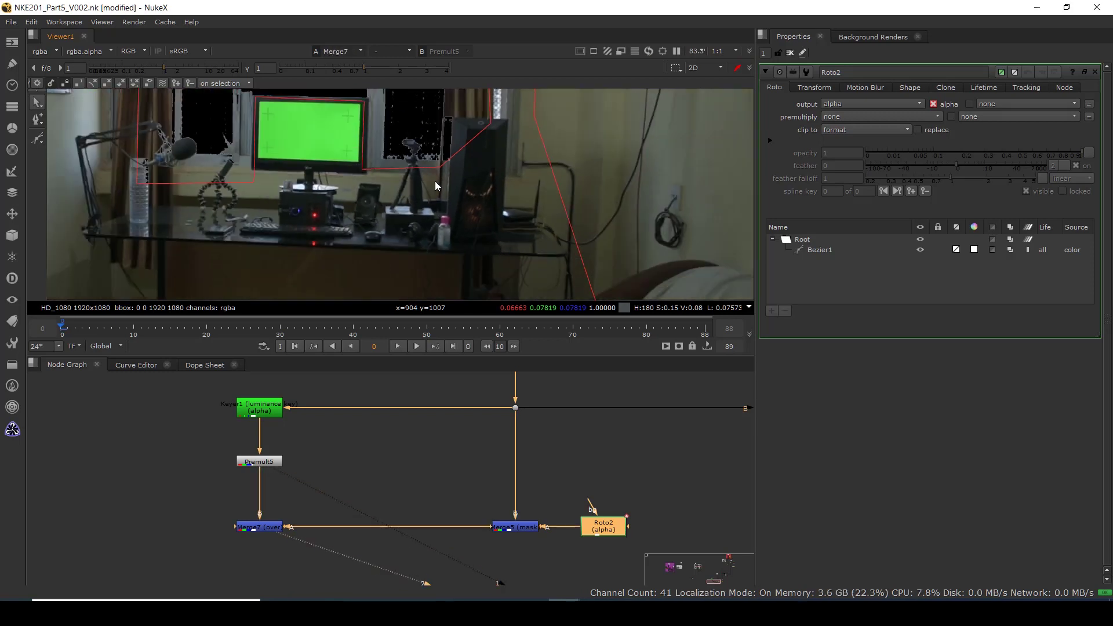
left_click_drag(460, 183, 486, 229)
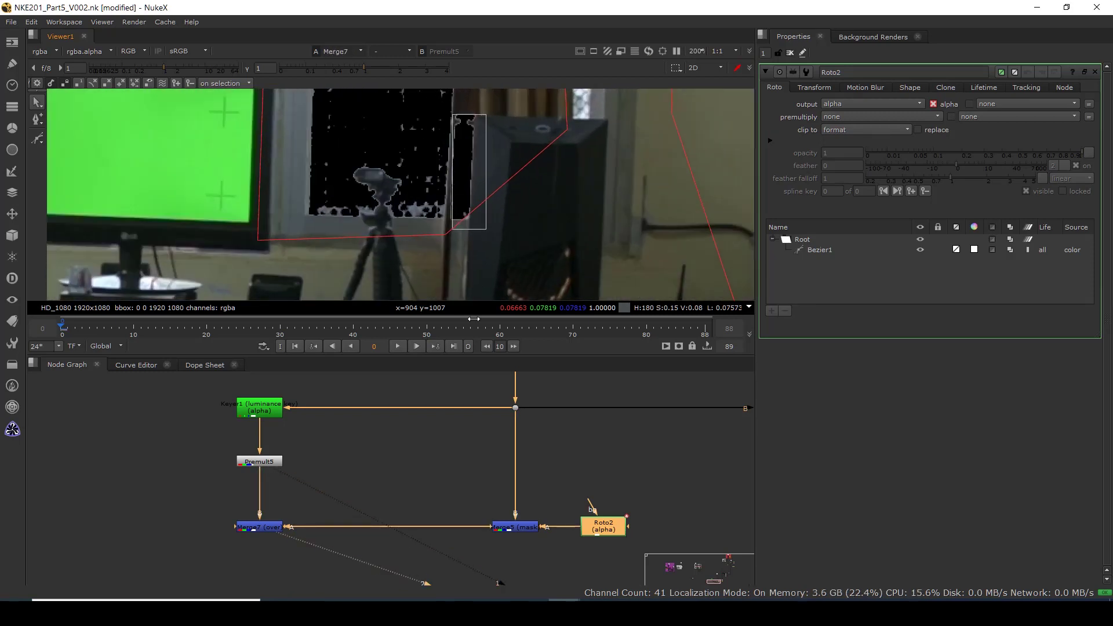
View the existing Roto beside the old separate Merge, inspect its Bezier shape, and close its properties.
scroll(404, 443, "down", 3)
scroll(232, 506, "down", 4)
middle_click_drag(197, 514, 377, 528)
scroll(207, 476, "up", 3)
left_click(208, 473)
key("1")
scroll(422, 187, "down", 6)
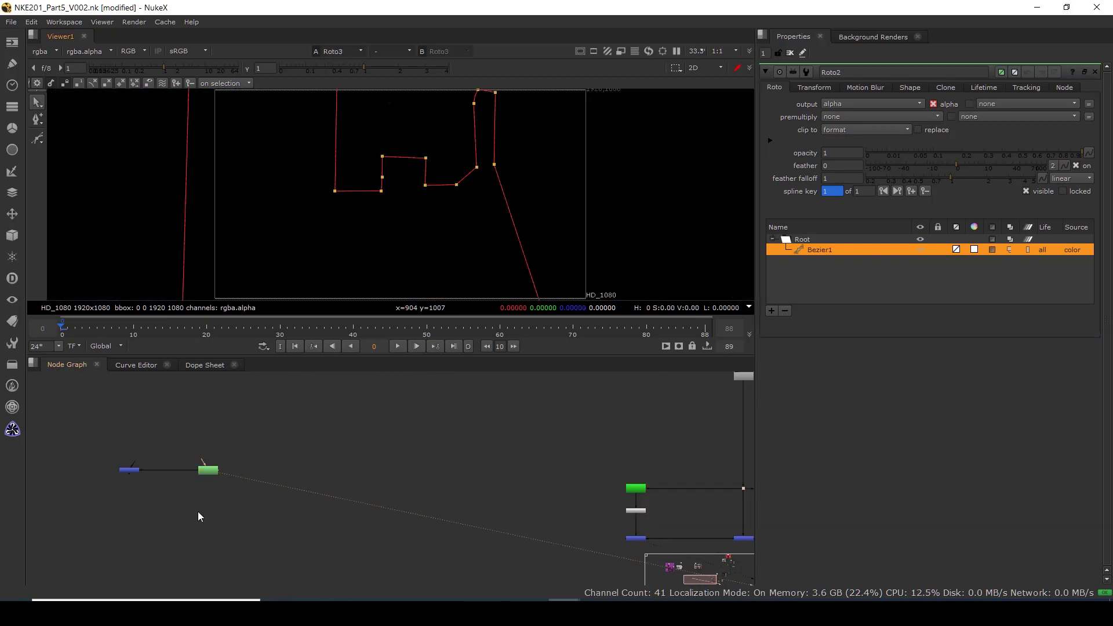
double_click(208, 470)
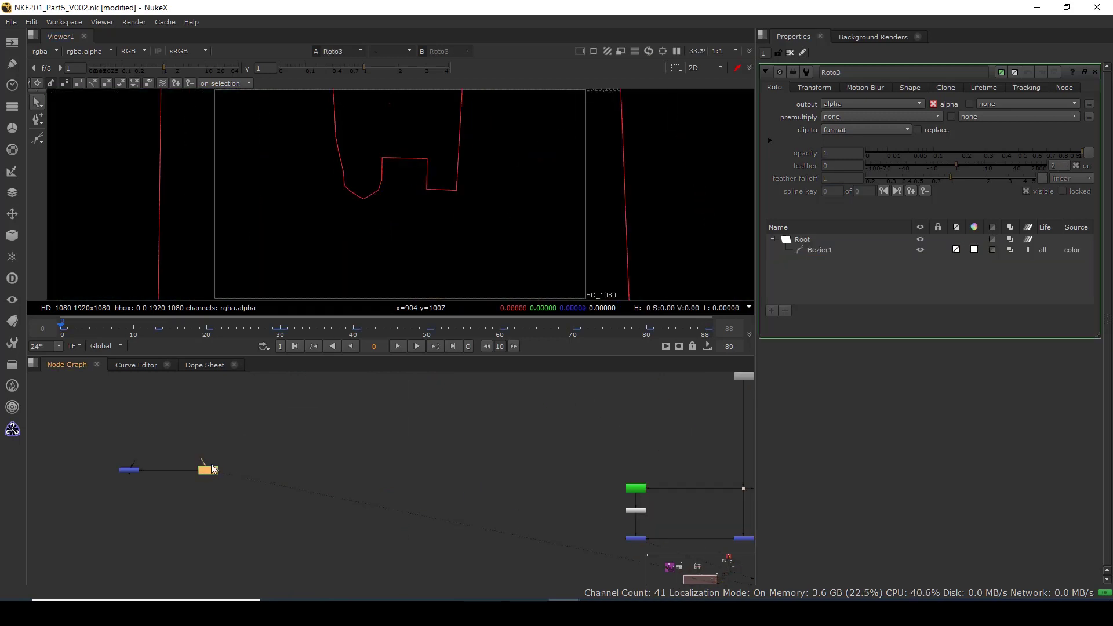
left_click(791, 55)
Detach the existing Roto from its old Merge and swap it in for the Roto on the mask Merge's A input.
scroll(131, 533, "down", 1)
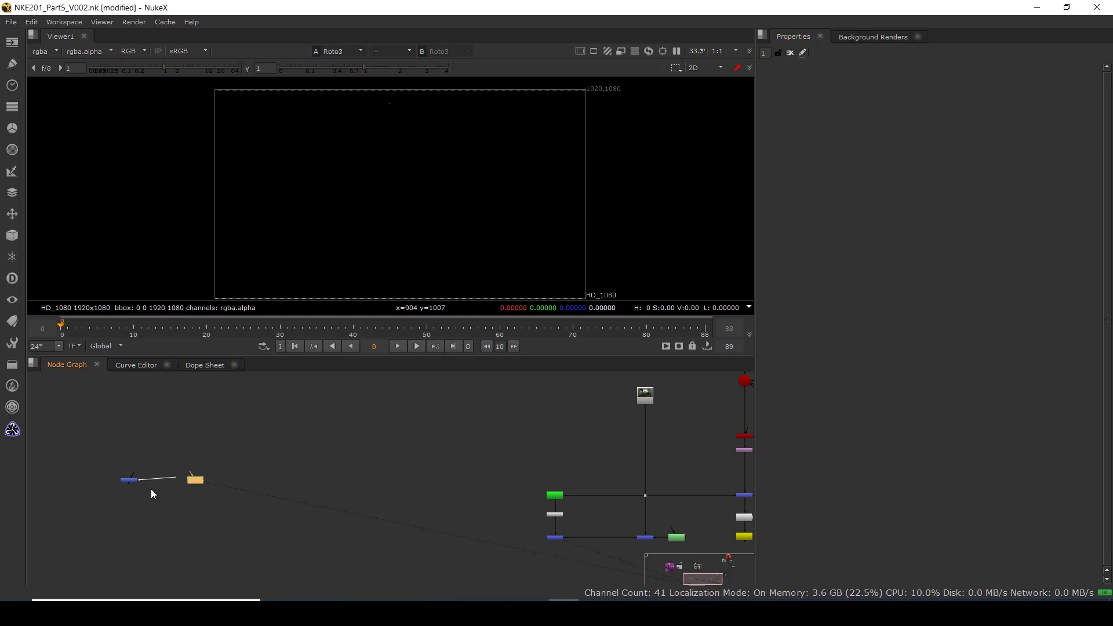
left_click_drag(151, 486, 554, 551)
middle_click_drag(660, 577, 192, 534)
scroll(64, 505, "up", 3)
left_click_drag(113, 510, 313, 491)
View the mask Merge and the over Merge below the Premult, and examine the window edges and curtains up close.
left_click(256, 487)
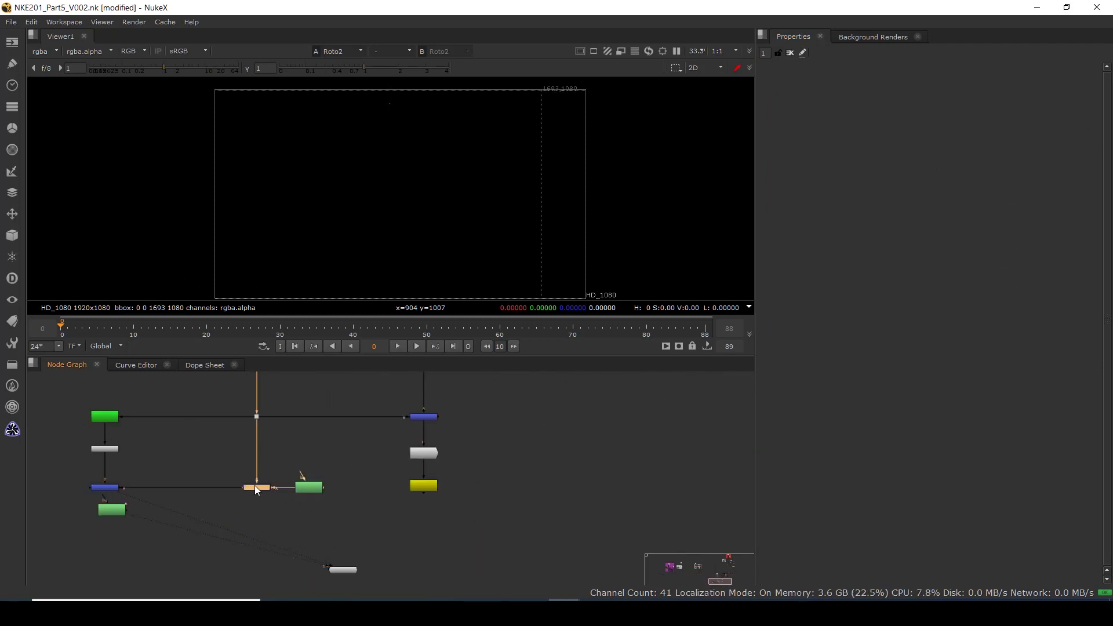
key("1")
middle_click_drag(368, 197, 357, 191)
left_click(116, 489)
key("1")
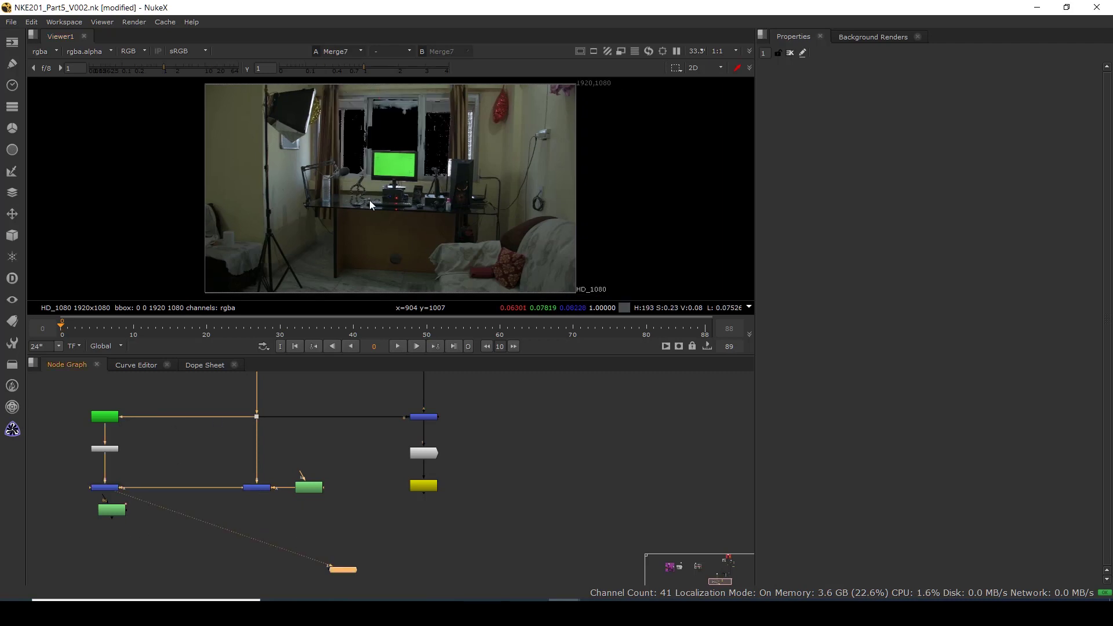
scroll(356, 191, "up", 3)
scroll(332, 221, "down", 2)
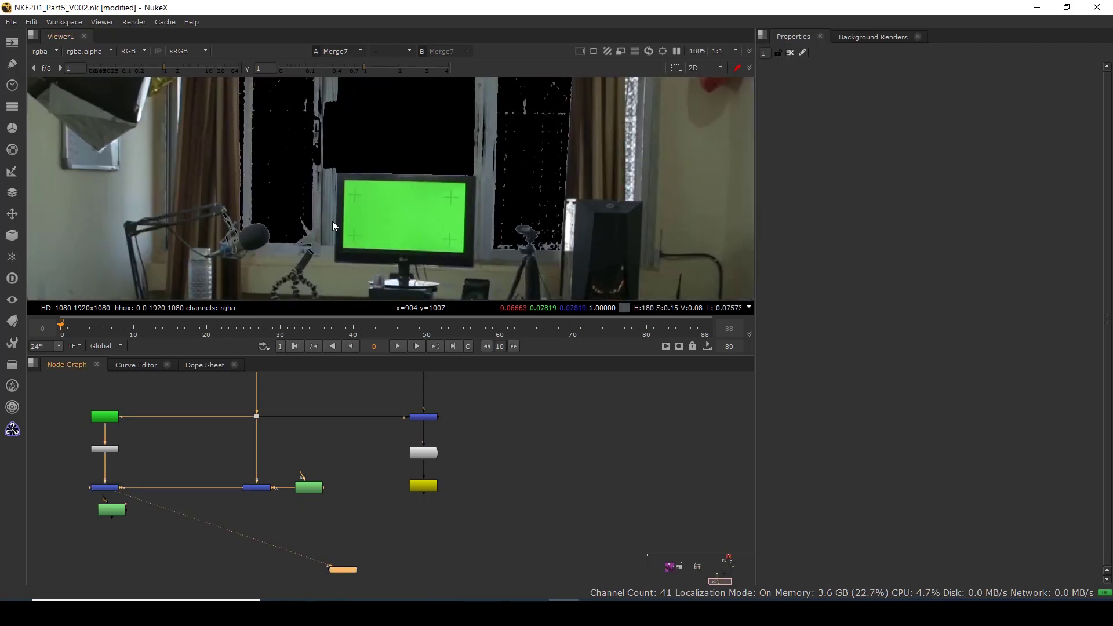
scroll(342, 127, "up", 4)
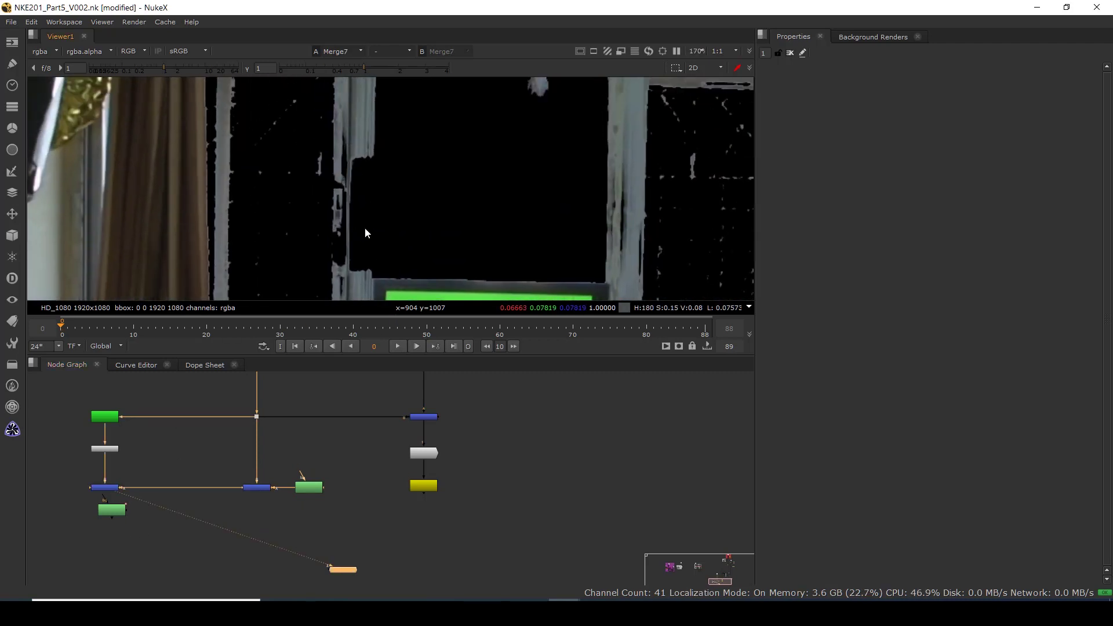
scroll(368, 180, "down", 4)
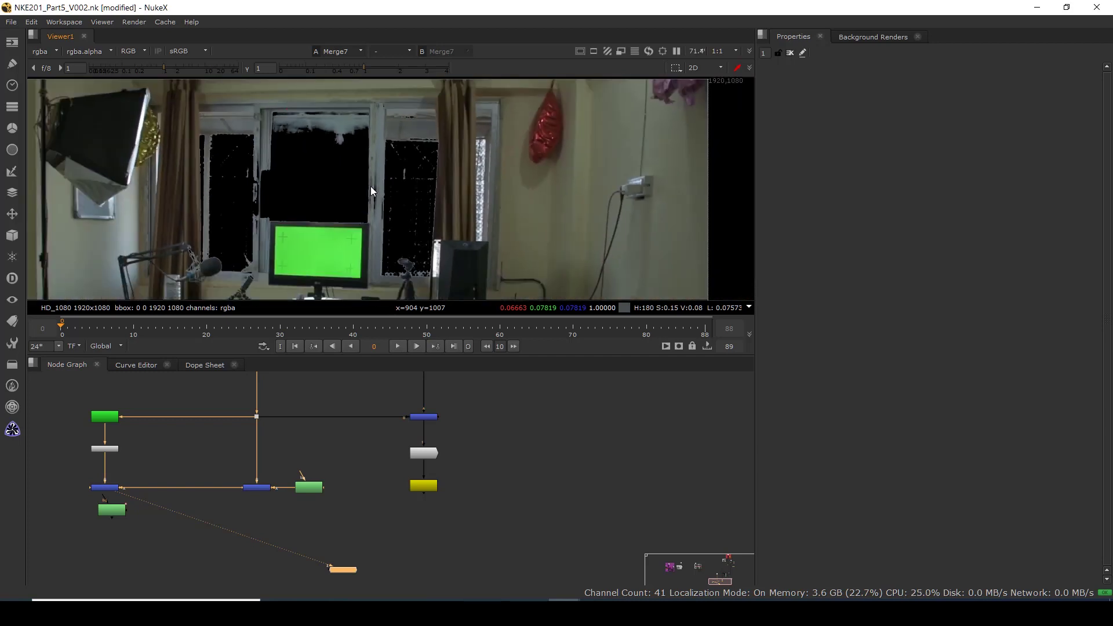
scroll(350, 251, "up", 1)
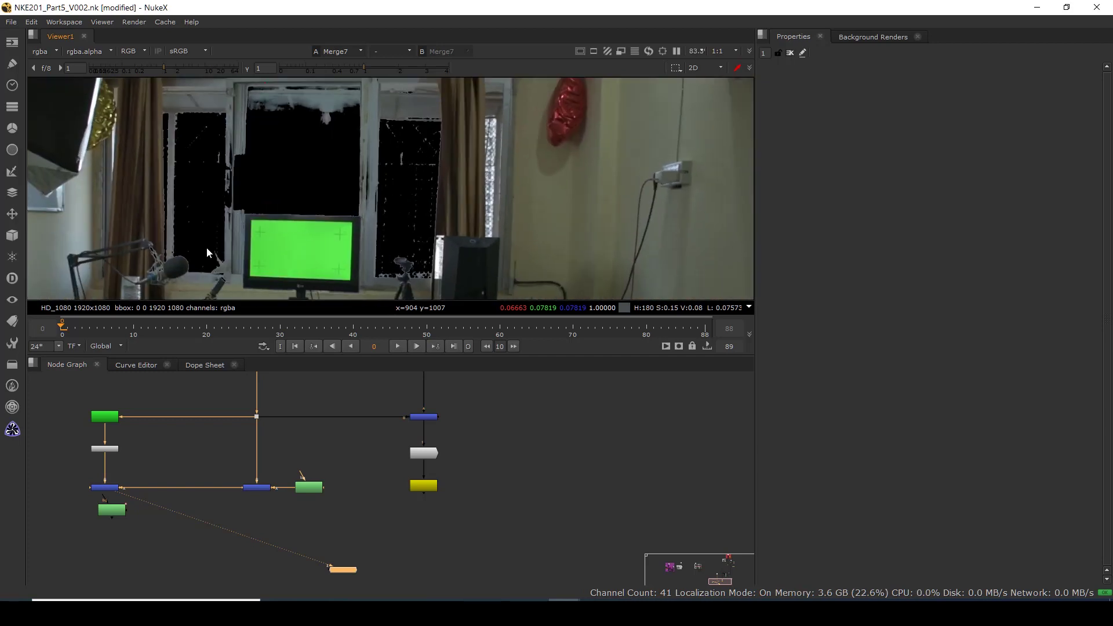
Move the replaced Roto node well clear of the window key branch.
middle_click_drag(145, 497, 211, 478)
left_click_drag(175, 492, 20, 494)
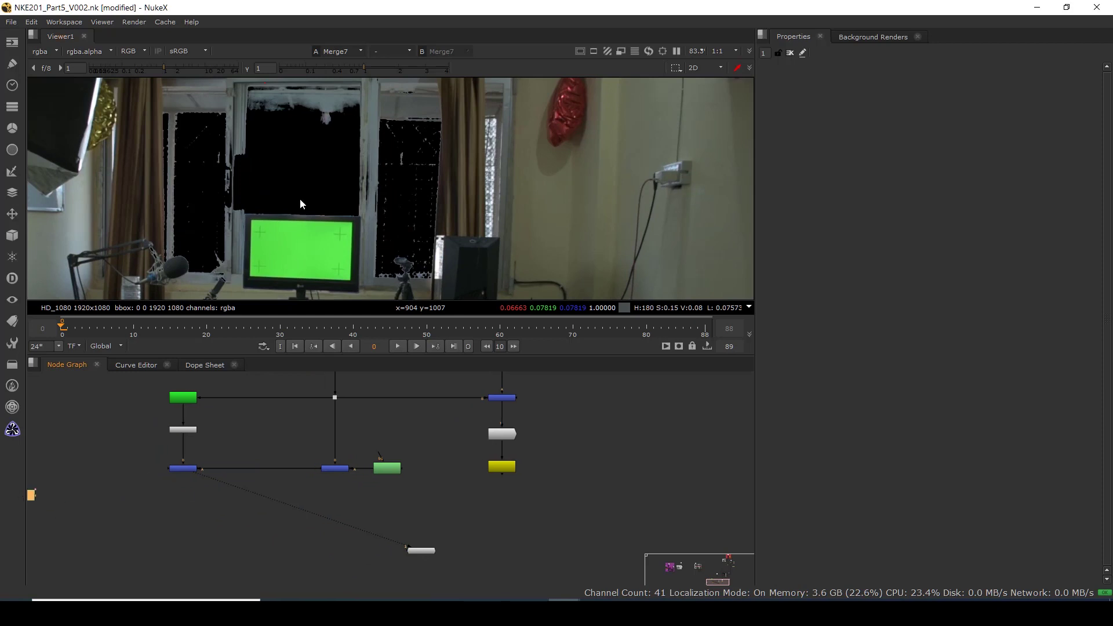
Show the over Merge's alpha channel and examine the window matte for holes and noise.
scroll(288, 197, "down", 6)
scroll(284, 187, "up", 10)
key("a")
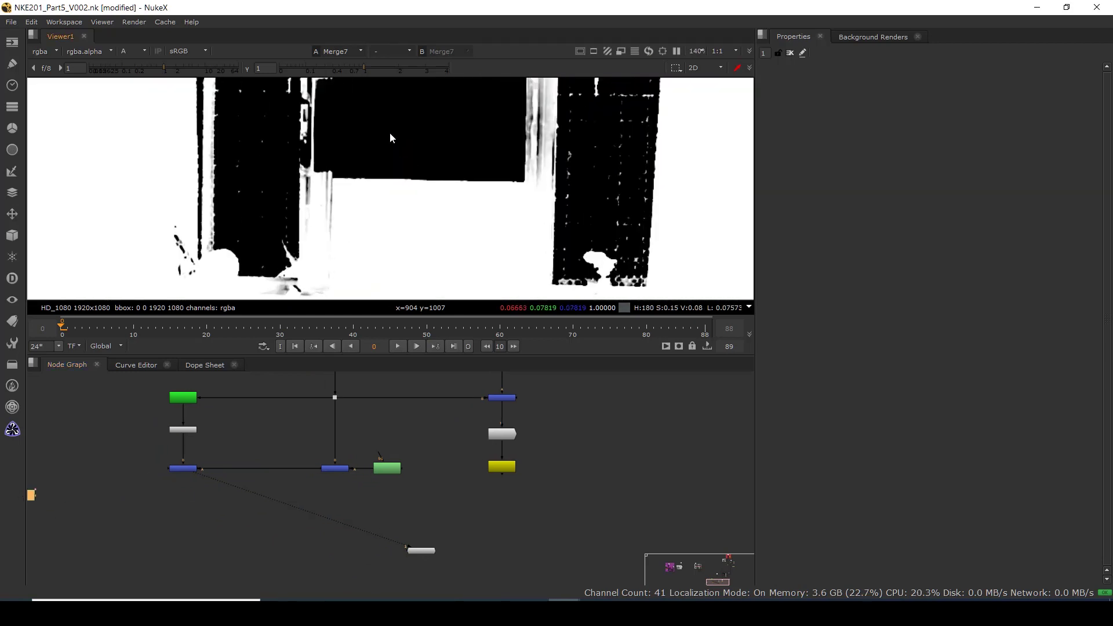
scroll(226, 190, "down", 3)
scroll(374, 145, "up", 3)
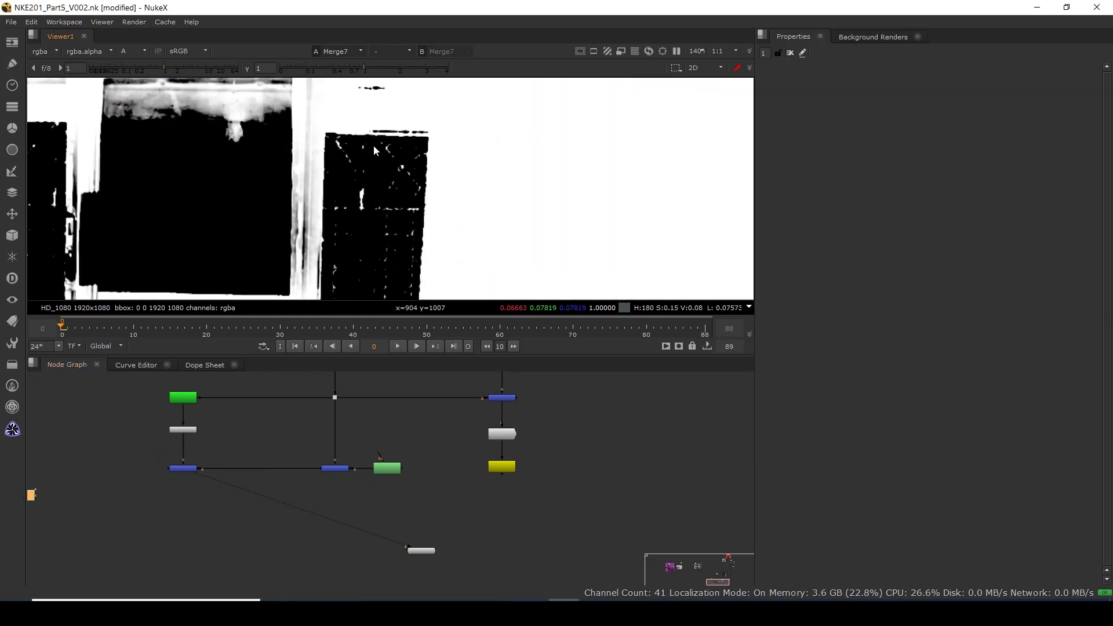
scroll(396, 190, "down", 3)
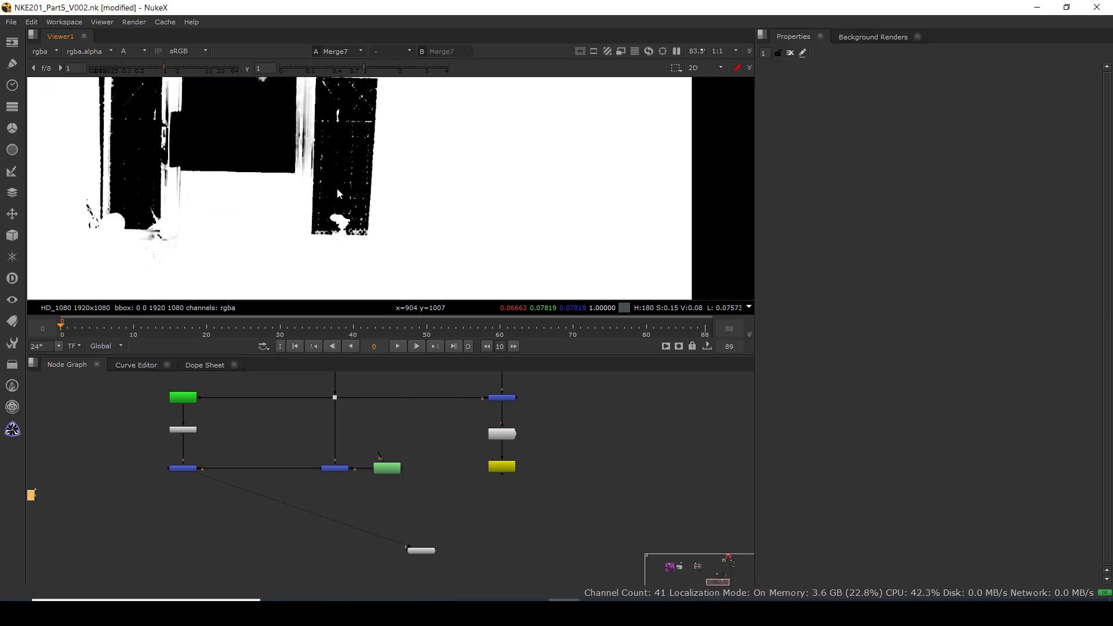
Disconnect the final Merge's B input from the dot below the scan plate.
scroll(354, 510, "down", 5)
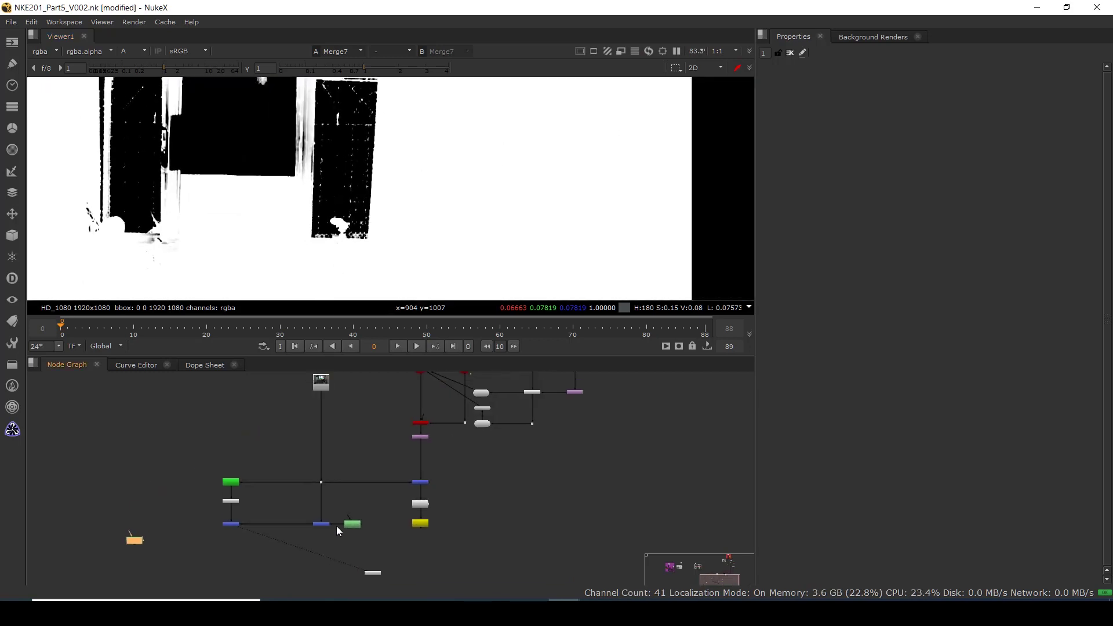
scroll(376, 492, "up", 2)
left_click_drag(391, 485, 334, 479)
scroll(336, 483, "down", 2)
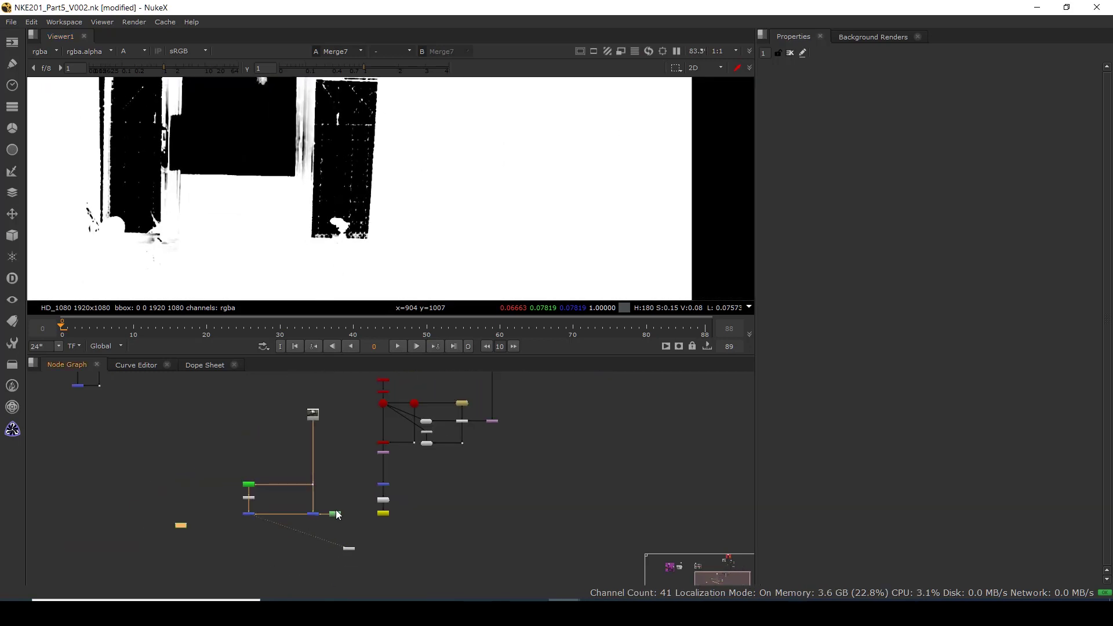
Move the plate and window key branch up so that it sits above the final Merge's level.
scroll(335, 492, "down", 1)
left_click_drag(239, 473, 288, 483)
left_click_drag(268, 397, 346, 511)
left_click(328, 494)
left_click_drag(251, 400, 371, 547)
left_click_drag(295, 397, 293, 378)
left_click(329, 483)
left_click_drag(331, 494, 334, 548)
Connect the final Merge's B input to the window key's over Merge and bend the pipe at a right angle with a dot.
scroll(359, 497, "up", 3)
scroll(368, 484, "up", 2)
left_click_drag(397, 468, 157, 434)
left_click_drag(400, 470, 146, 434)
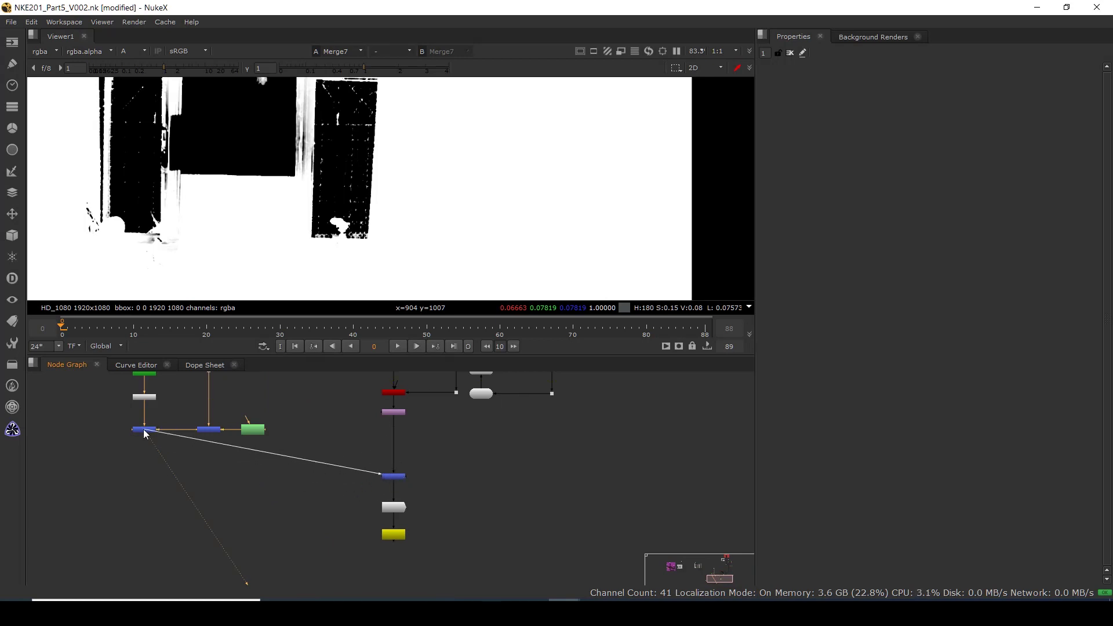
left_click_drag(267, 453, 144, 478, "ctrl")
View the final Merge in colour and examine the keyed windows around the green-screen monitor.
left_click_drag(460, 462, 371, 492)
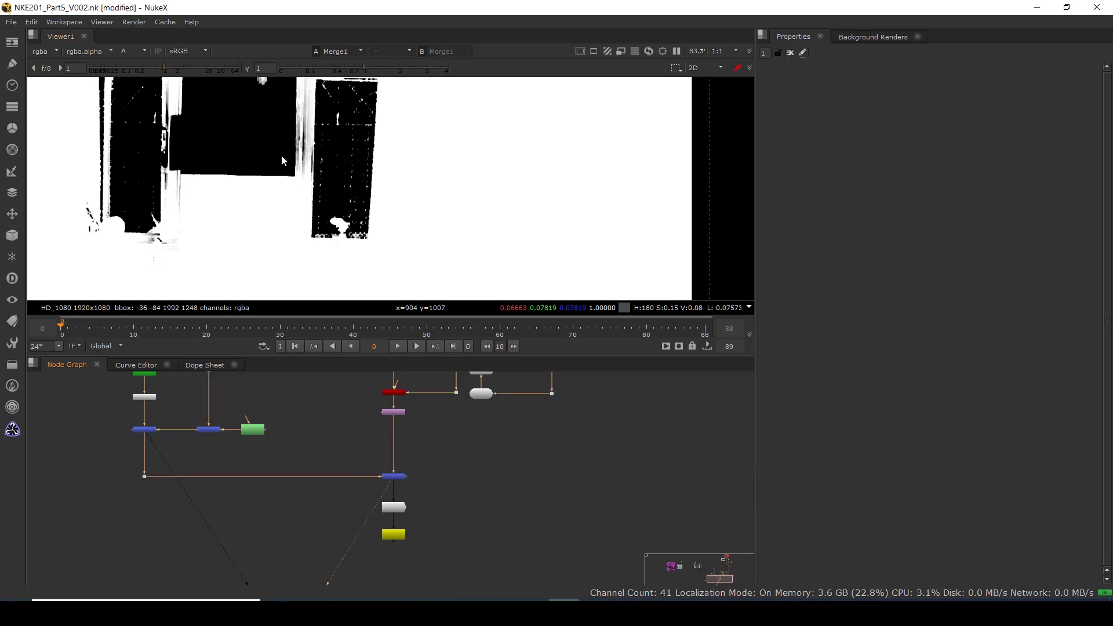
key("1")
scroll(286, 173, "down", 3)
key("a")
scroll(378, 156, "up", 4)
middle_click_drag(322, 198, 238, 282)
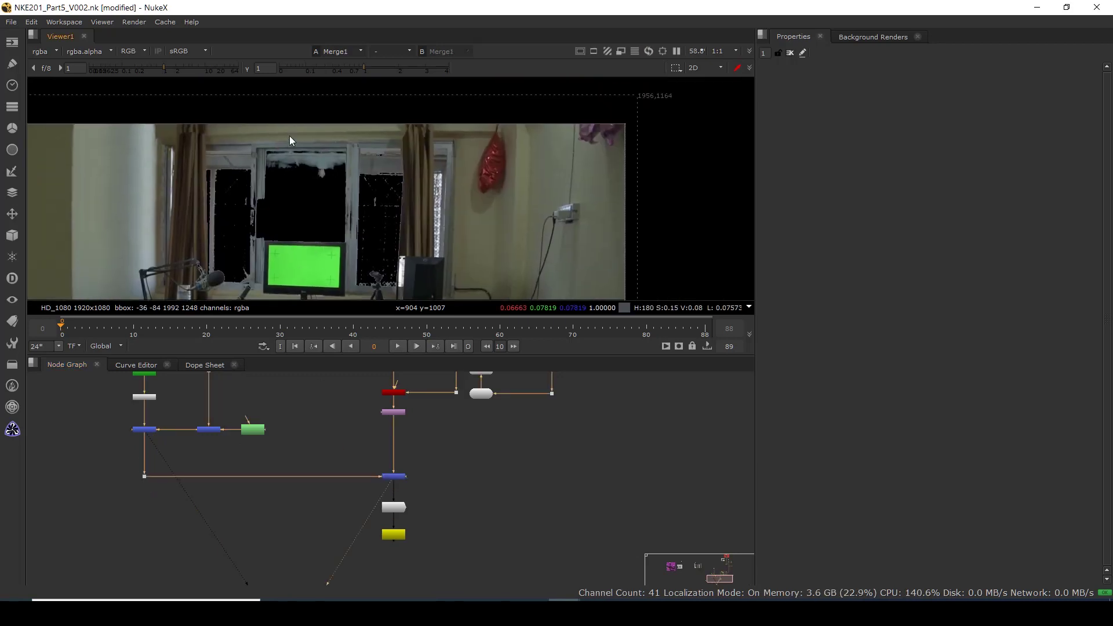
scroll(280, 173, "down", 5)
Delete the leftover old Merge node at the far side of the node graph, below the matte painting projection branches.
scroll(279, 520, "down", 5)
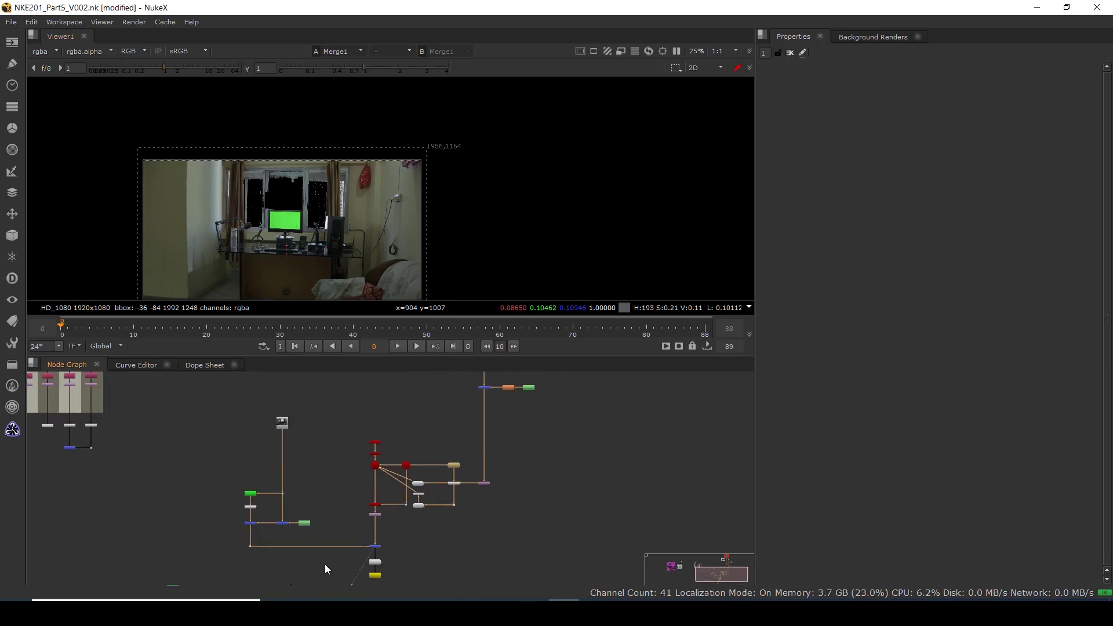
scroll(173, 444, "down", 3)
middle_click_drag(171, 446, 220, 477)
scroll(240, 568, "up", 1)
scroll(242, 563, "up", 1)
scroll(245, 543, "down", 1)
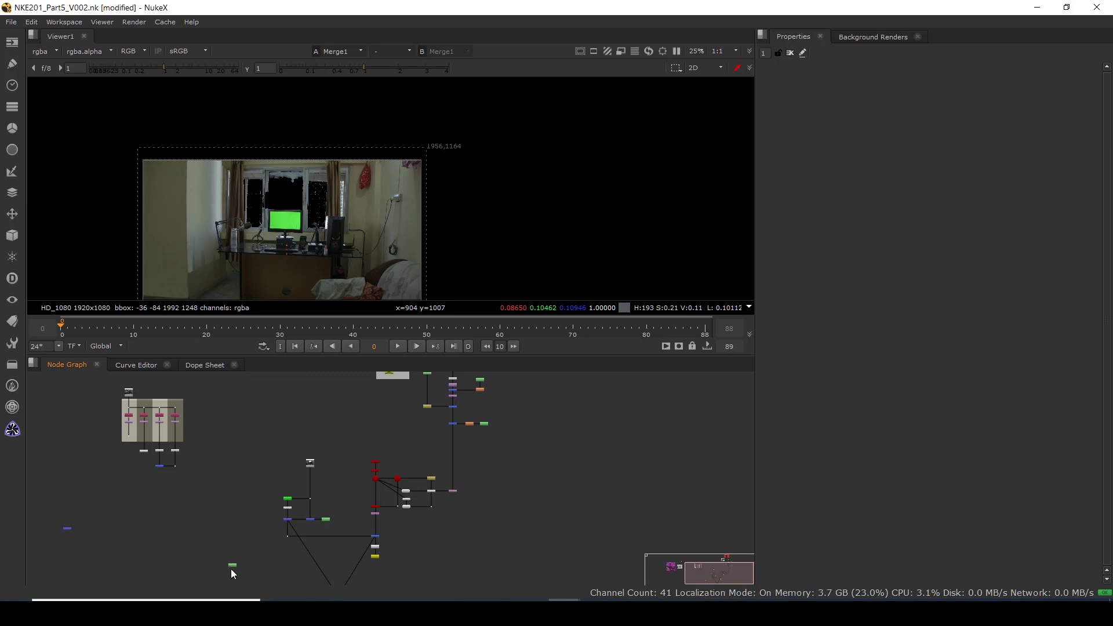
left_click_drag(105, 505, 50, 568)
key("Delete")
scroll(168, 477, "up", 5)
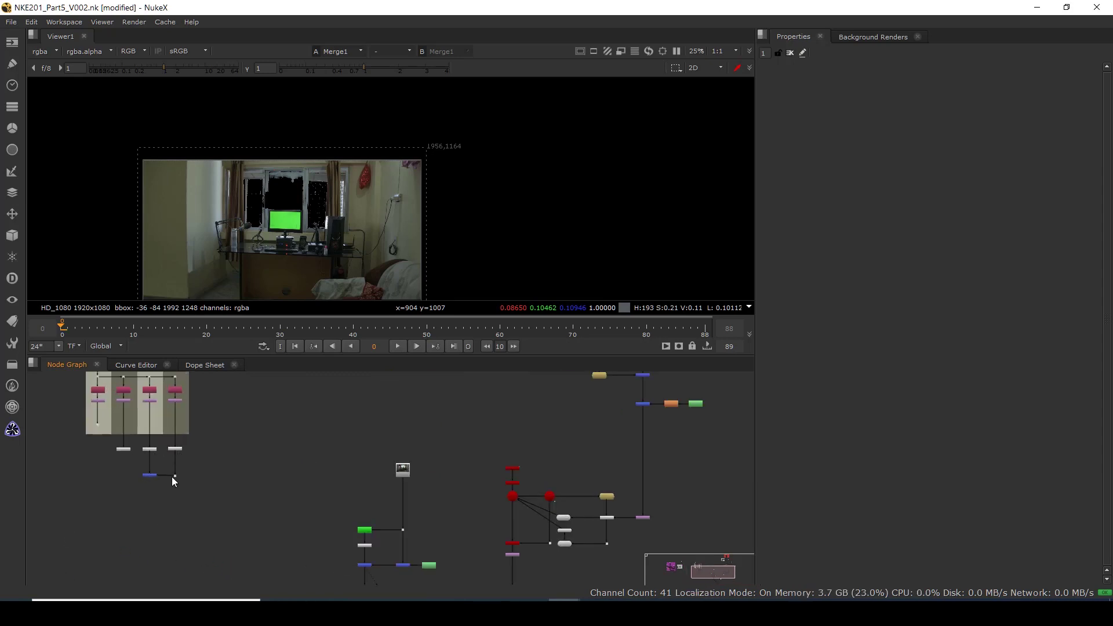
View the Merge that combines the matte painting's window grill layers and examine its framed output.
left_click(139, 475)
key("1")
key("f")
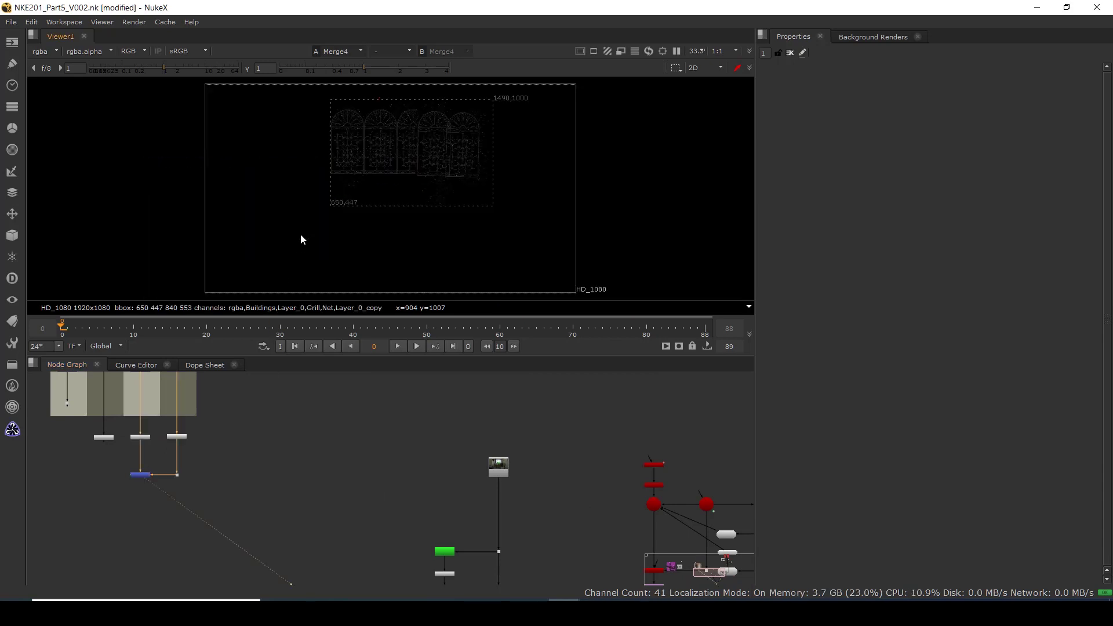
scroll(386, 521, "down", 4)
middle_click_drag(451, 520, 343, 444)
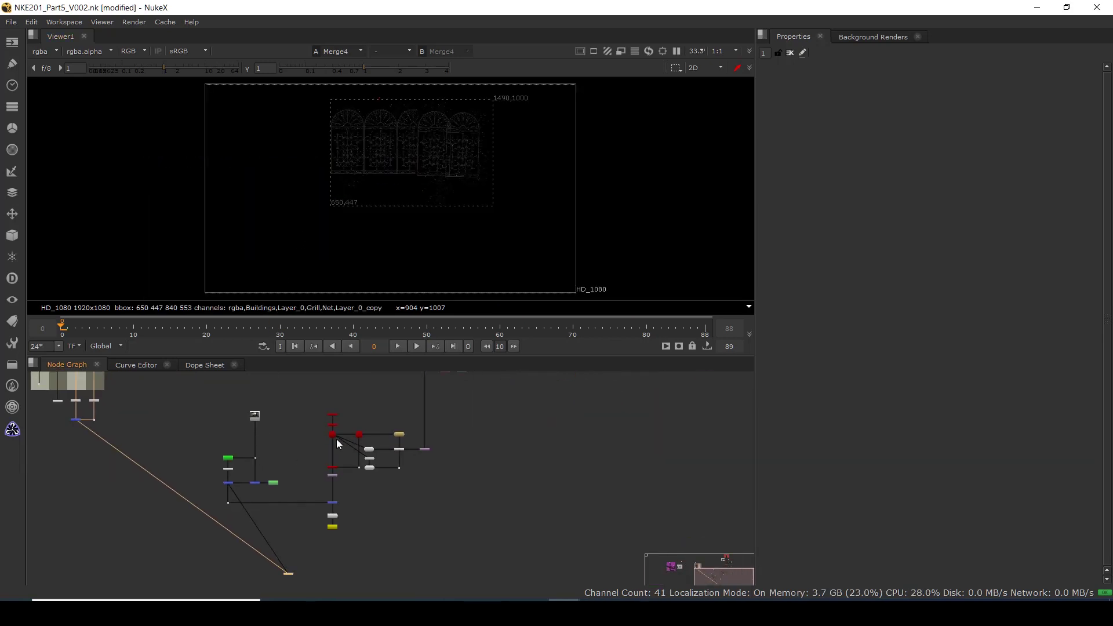
Copy the CameraTracker, point cloud, Scene, Camera and ScanlineRender setup and paste the copy below the matte painting layer branches.
scroll(340, 444, "up", 2)
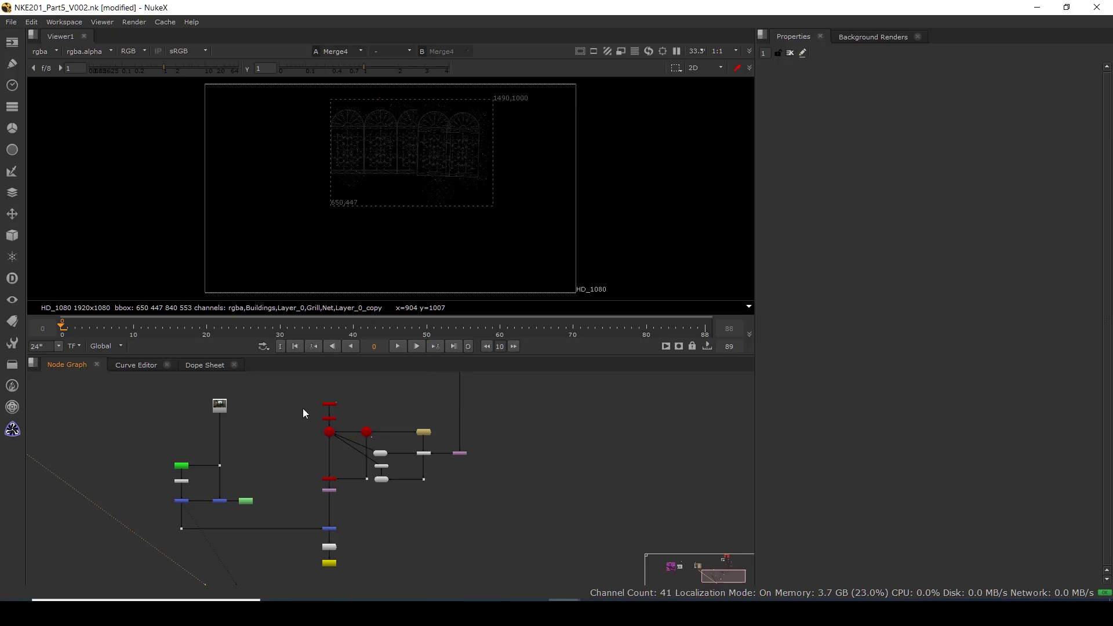
scroll(331, 419, "up", 2)
left_click(330, 395)
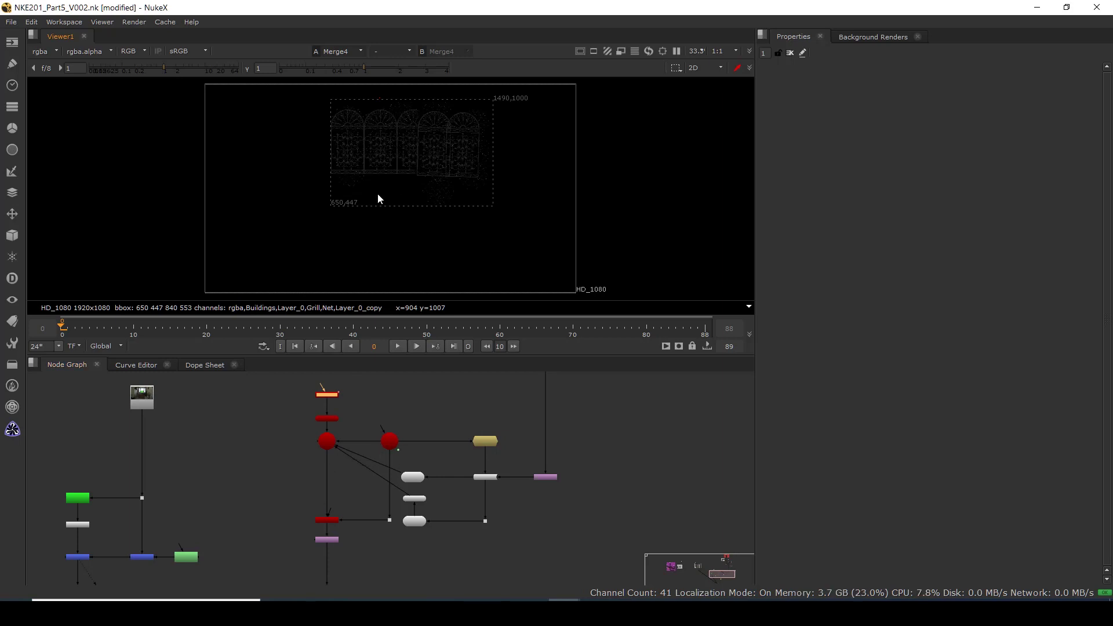
scroll(318, 474, "down", 2)
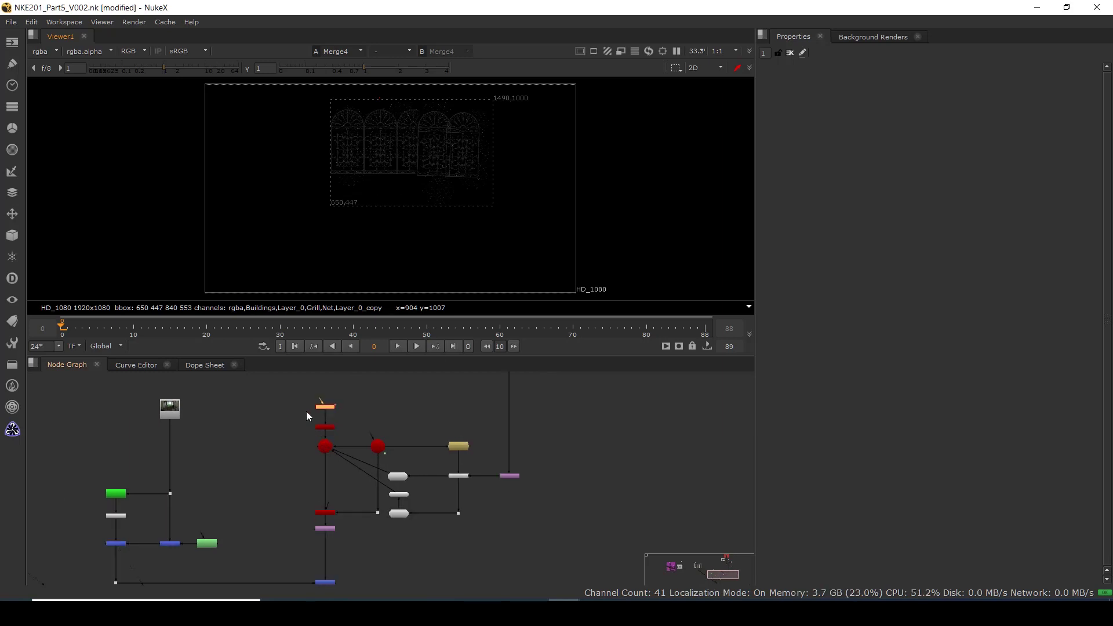
left_click(284, 377)
left_click_drag(283, 390, 389, 523)
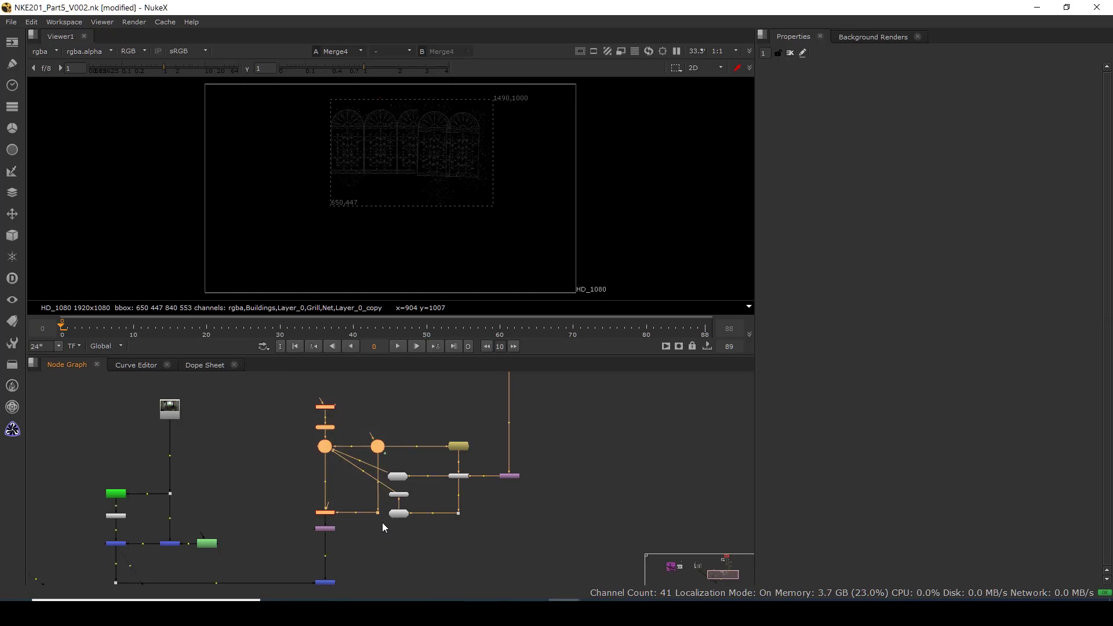
scroll(321, 513, "down", 1)
middle_click_drag(193, 506, 622, 520)
left_click(317, 497)
key("ctrl+v")
left_click_drag(310, 503, 267, 502)
scroll(272, 481, "up", 3)
left_click(273, 480)
View CameraTracker3 in the camera tracking backdrop, open its properties and examine the track points over the windows and monitor.
middle_click_drag(139, 498, 624, 459)
scroll(449, 445, "down", 5)
middle_click_drag(402, 474, 360, 537)
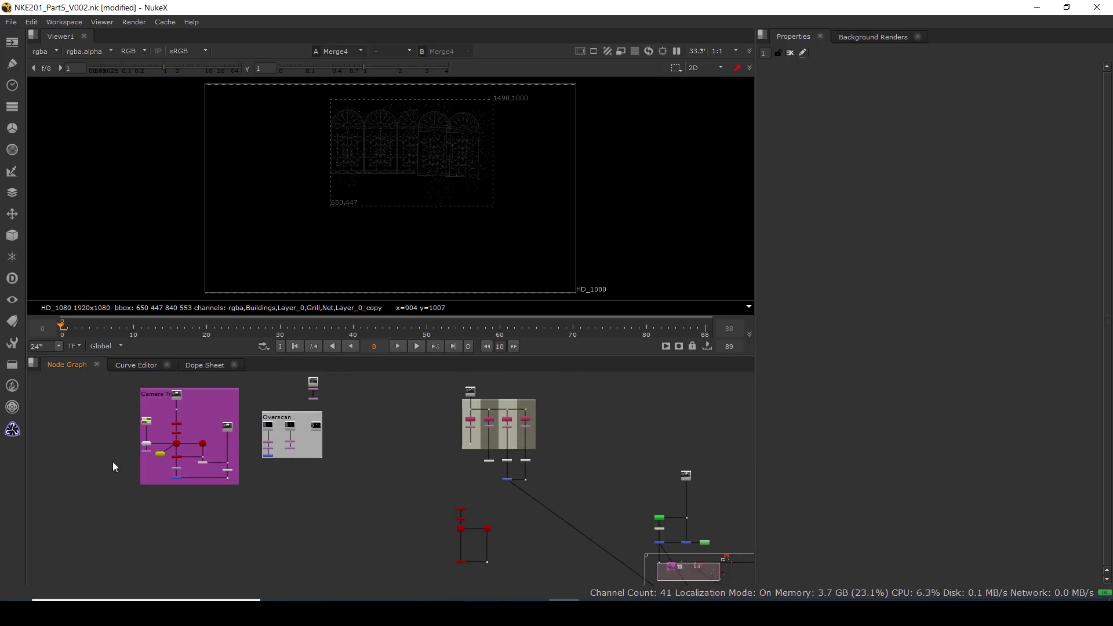
scroll(197, 458, "up", 5)
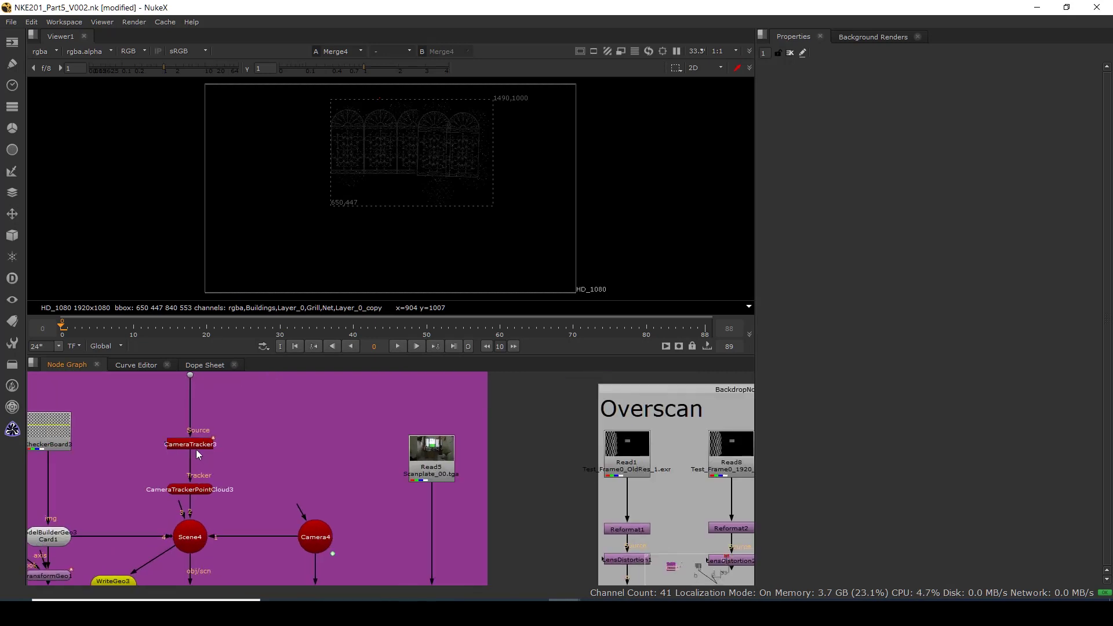
left_click(191, 446)
key("1")
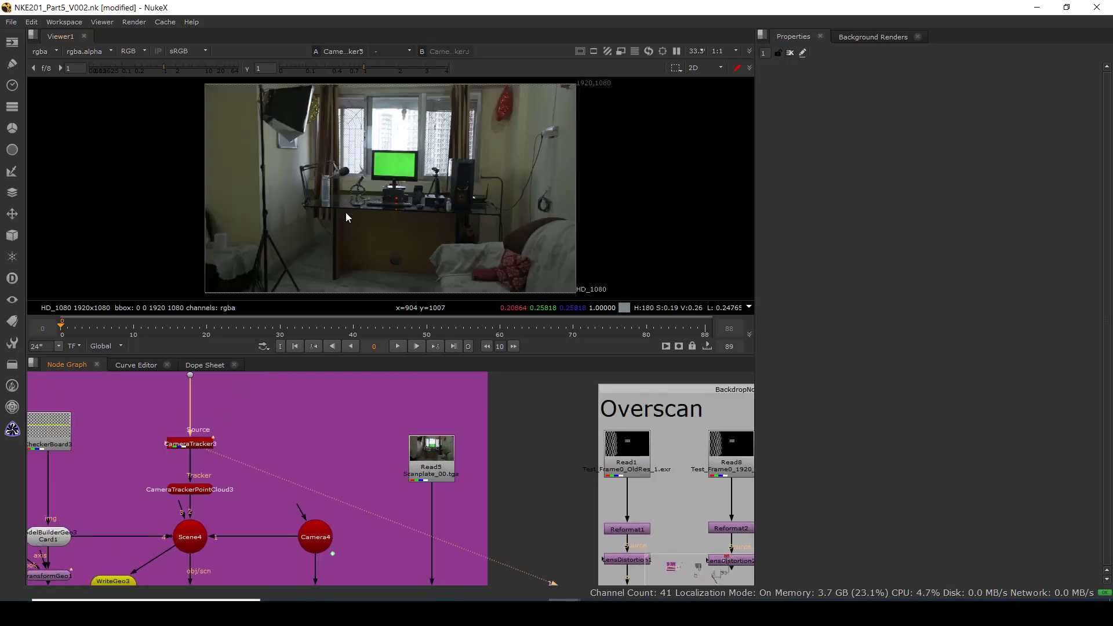
left_click(186, 444)
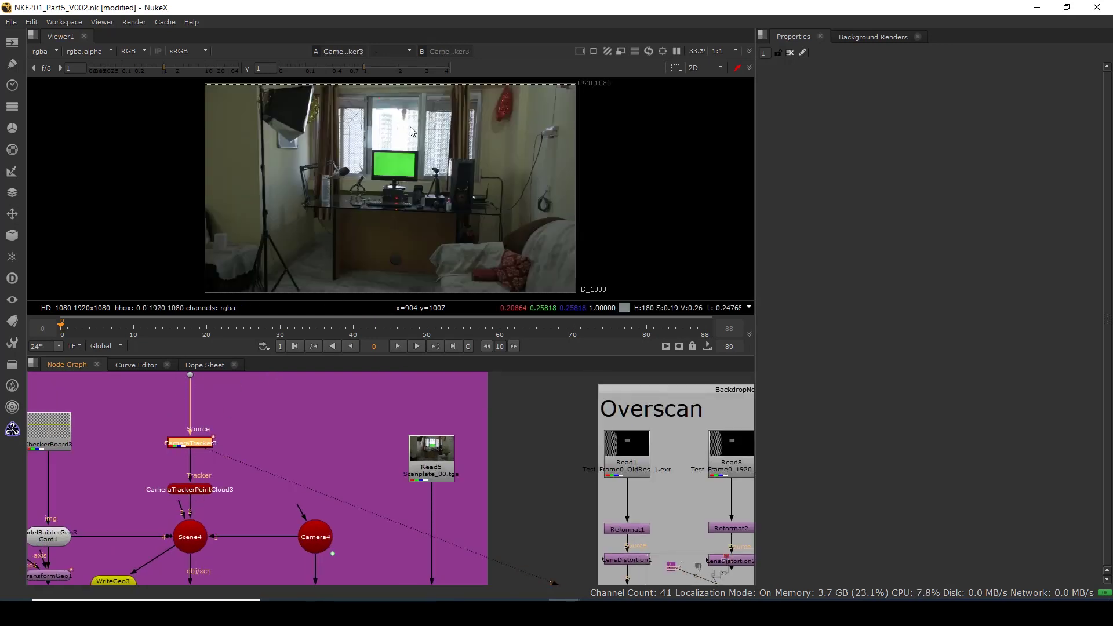
key("Return")
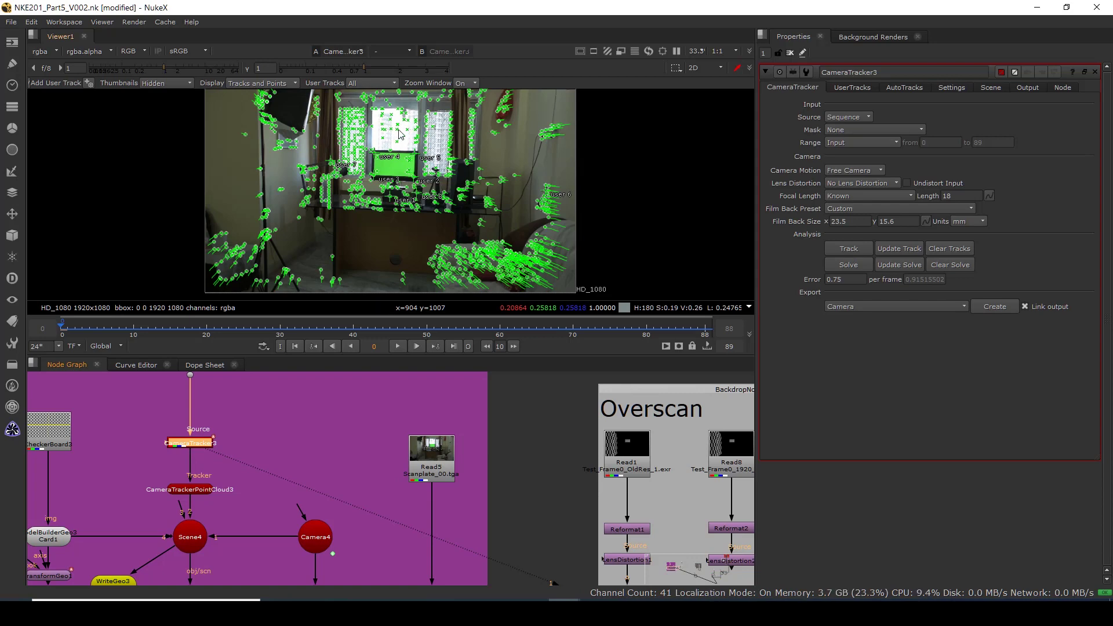
scroll(398, 135, "up", 3)
scroll(350, 139, "up", 3)
scroll(368, 235, "down", 3)
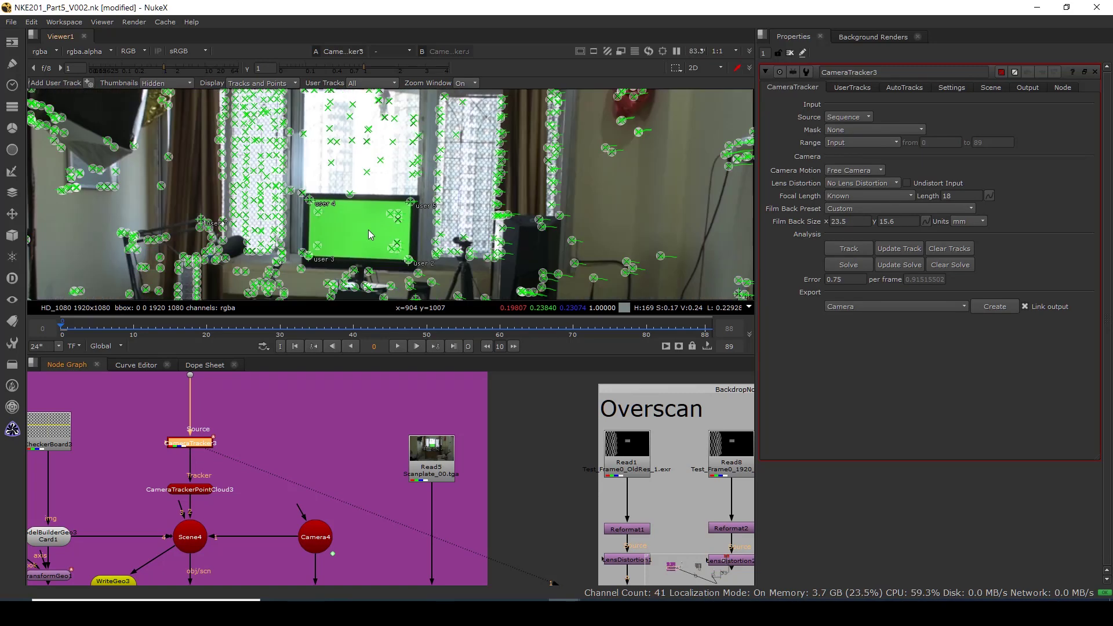
View the pasted Scene2 in 3D and examine how the tracked points beyond the windows sit relative to the camera.
scroll(449, 494, "down", 7)
middle_click_drag(591, 553, 379, 522)
middle_click_drag(519, 560, 278, 493)
scroll(218, 482, "up", 5)
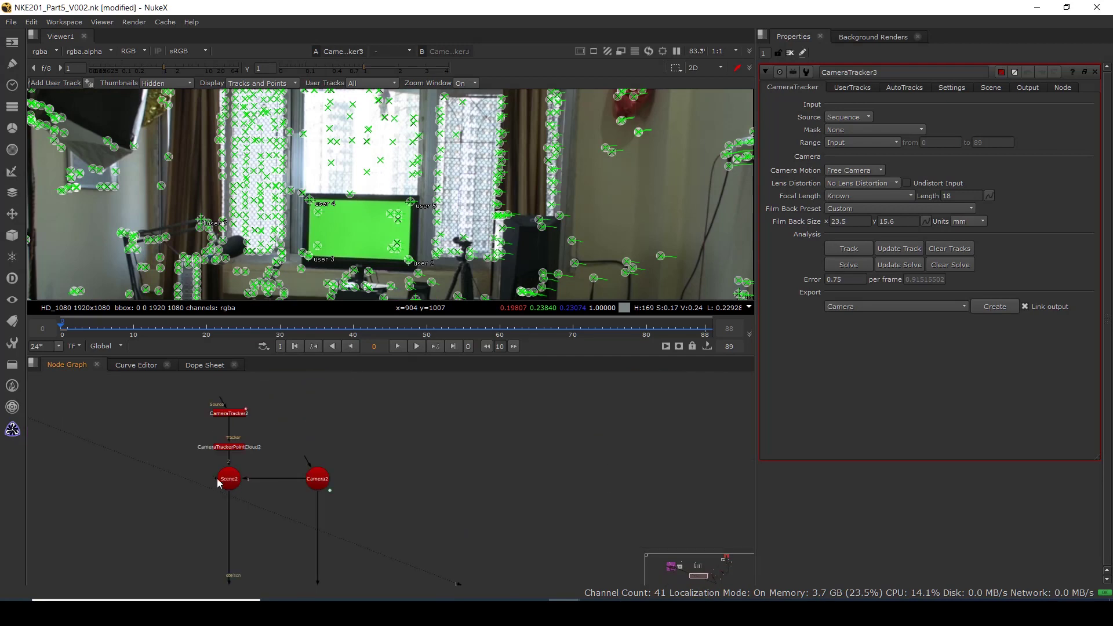
left_click(219, 484)
key("1")
scroll(429, 149, "up", 5)
scroll(419, 228, "down", 5)
scroll(396, 211, "up", 5)
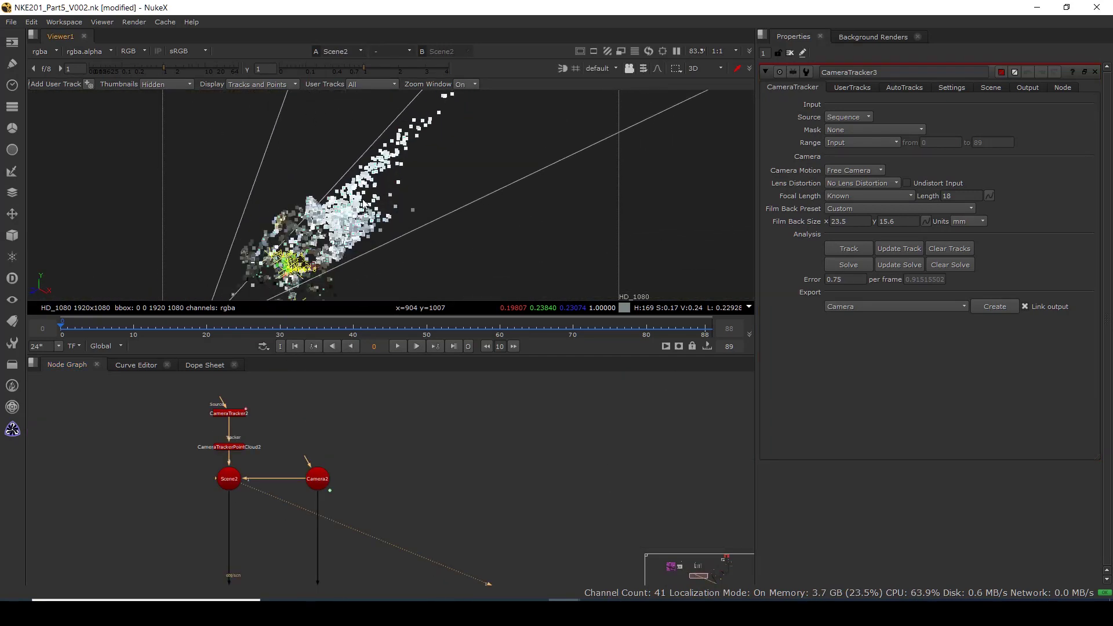
scroll(363, 203, "up", 5)
scroll(369, 328, "up", 3)
left_click_drag(334, 224, 414, 227, "ctrl")
left_click_drag(284, 214, 404, 158)
scroll(401, 157, "down", 2)
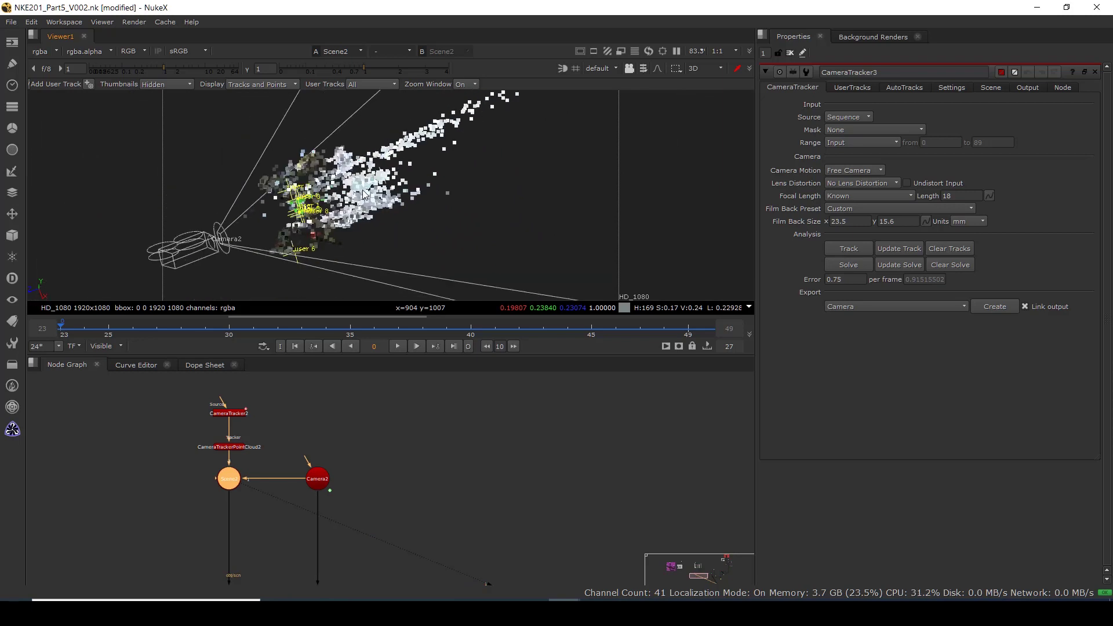
scroll(364, 194, "up", 2)
middle_click_drag(394, 492, 491, 483)
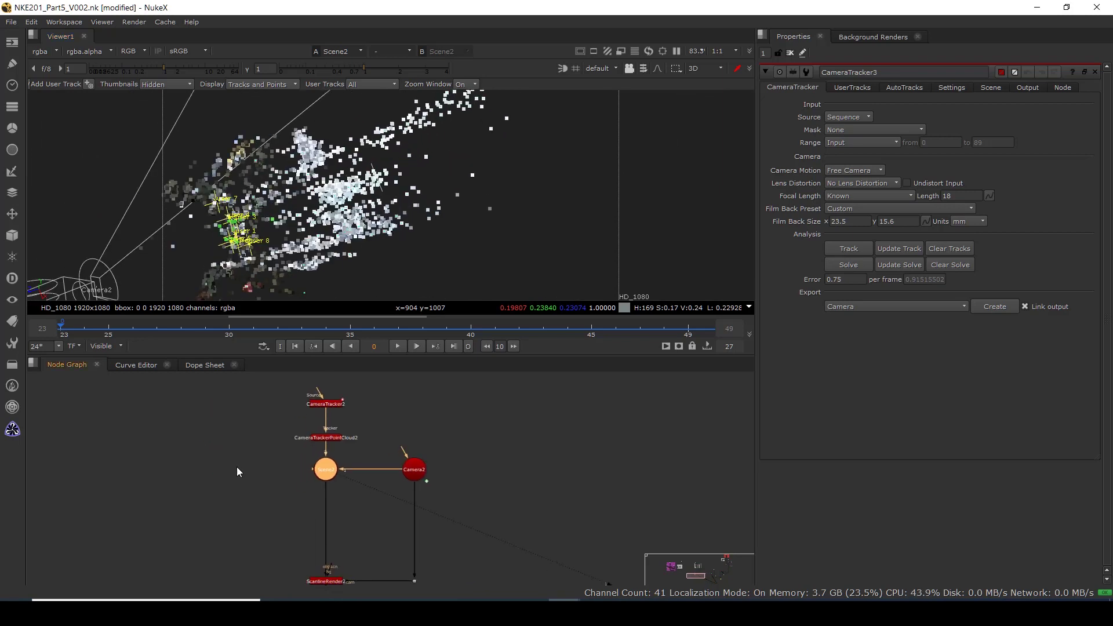
Add a Card geometry node next to the pasted Scene.
left_click(258, 442)
scroll(255, 450, "down", 5)
scroll(266, 449, "up", 4)
left_click(252, 436)
key("Tab")
type("card")
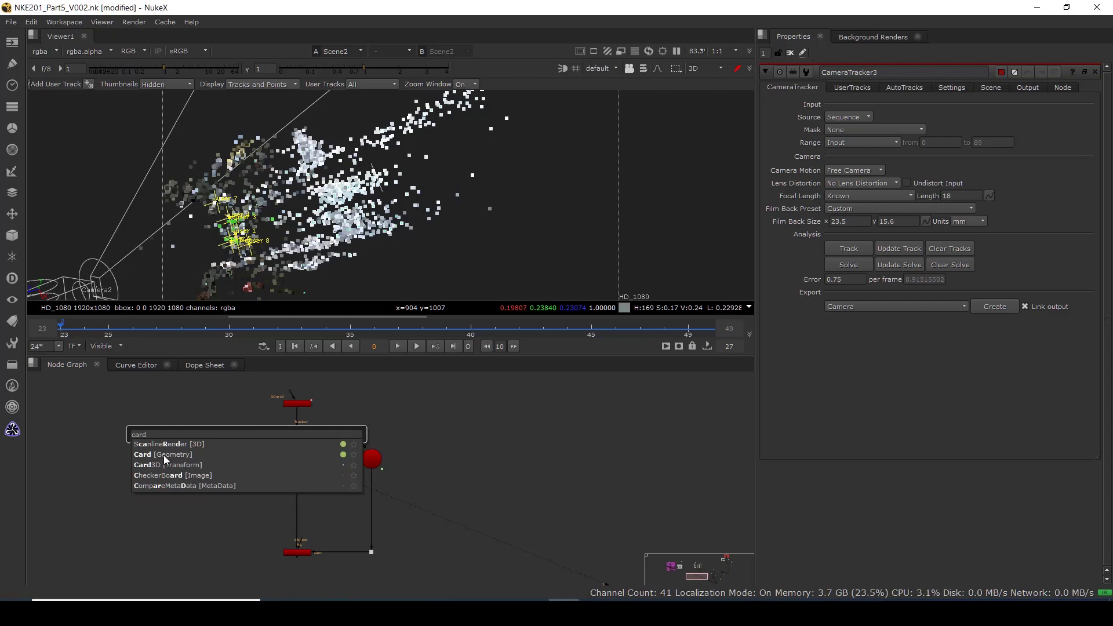
left_click(164, 454)
Move the card back to the far end of the point cloud, at translate y about 0.93 and z about -1.05.
left_click_drag(369, 215, 413, 204, "ctrl")
left_click_drag(516, 194, 641, 214, "ctrl")
left_click_drag(346, 204, 368, 111)
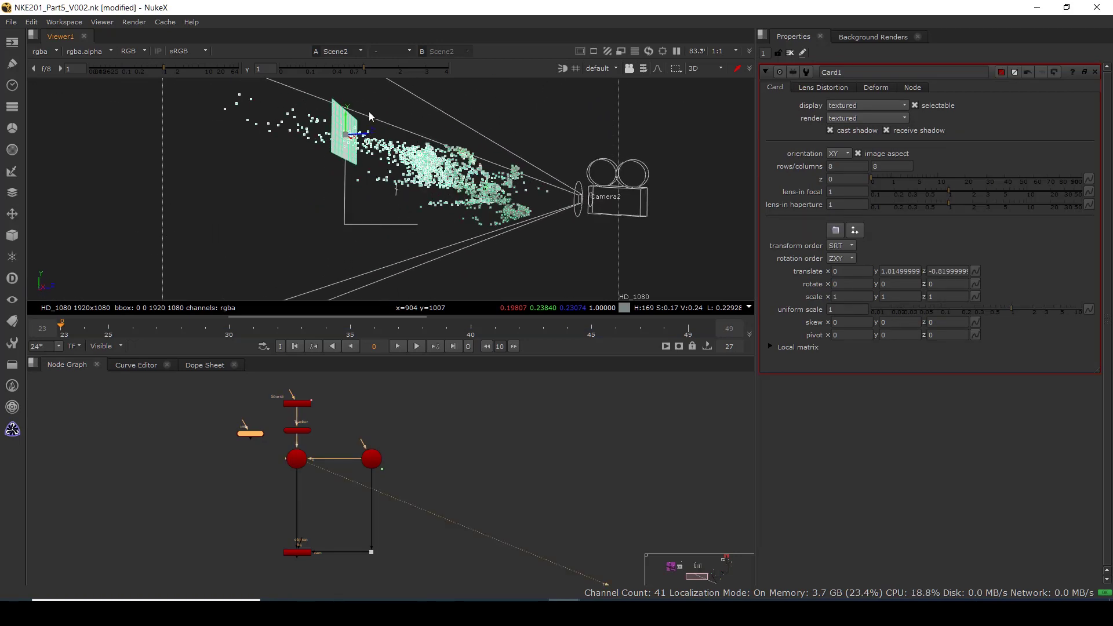
left_click_drag(519, 245, 448, 165, "ctrl")
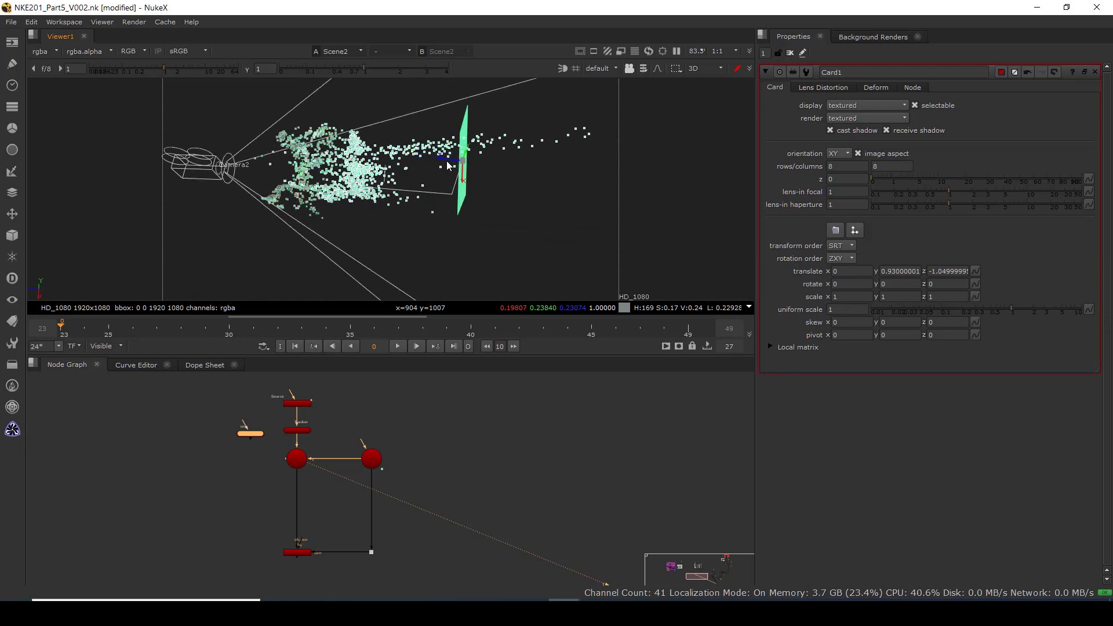
Set the card's uniform scale to 8 and line its node up beside the pasted Scene.
left_click(830, 309)
scroll(830, 309, "up", 9)
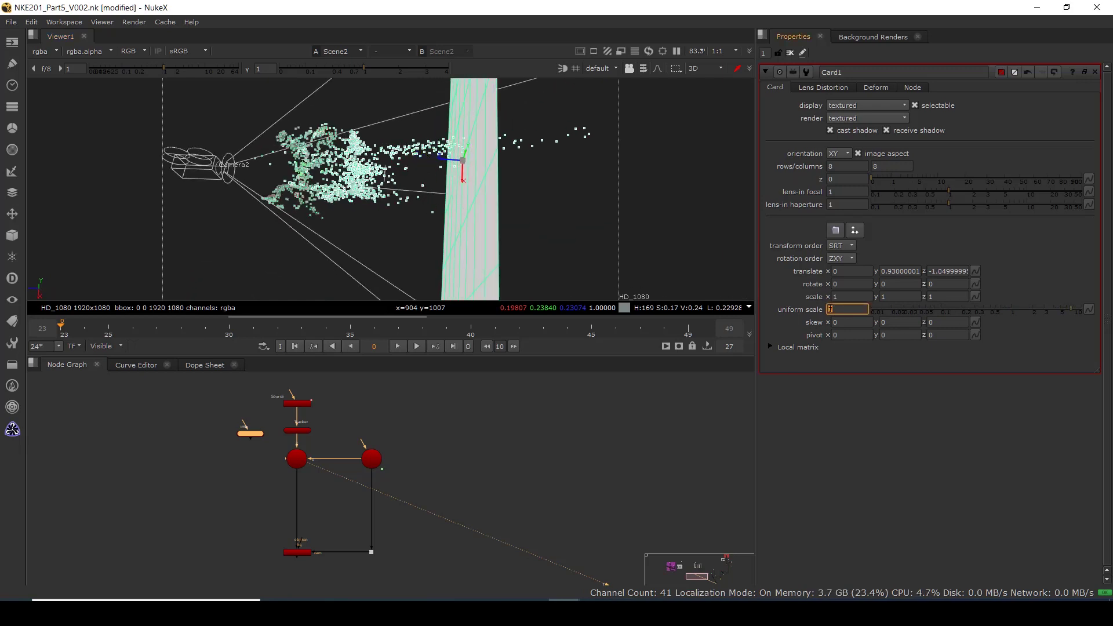
scroll(830, 309, "down", 2)
left_click_drag(244, 211, 330, 244, "ctrl")
scroll(237, 525, "down", 4)
middle_click_drag(218, 509, 360, 510)
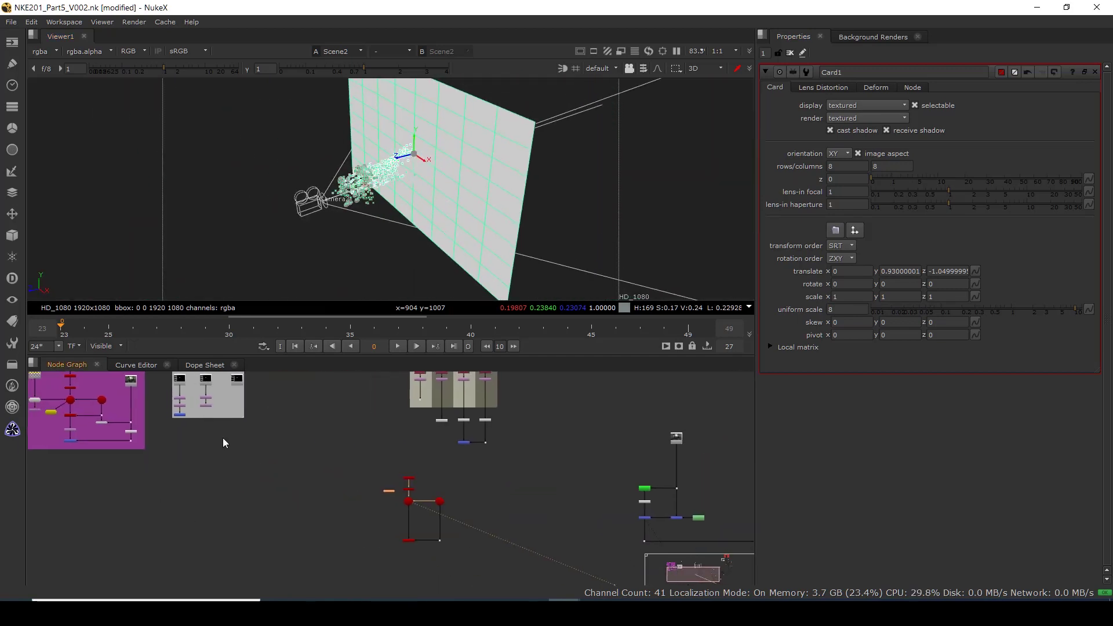
scroll(407, 489, "up", 3)
left_click_drag(375, 492, 355, 509)
Move the camera tracking and Overscan backdrop groups farther away from the matte painting layers to free space.
scroll(353, 505, "down", 4)
middle_click_drag(213, 498, 282, 539)
middle_click_drag(369, 500, 332, 486)
scroll(314, 448, "down", 2)
left_click_drag(319, 390, 145, 511)
left_click_drag(213, 429, 96, 421)
Move the whole matte painting layer group, with its Premults and Merge, clear of the pasted camera setup.
left_click_drag(366, 407, 455, 489)
left_click(373, 433)
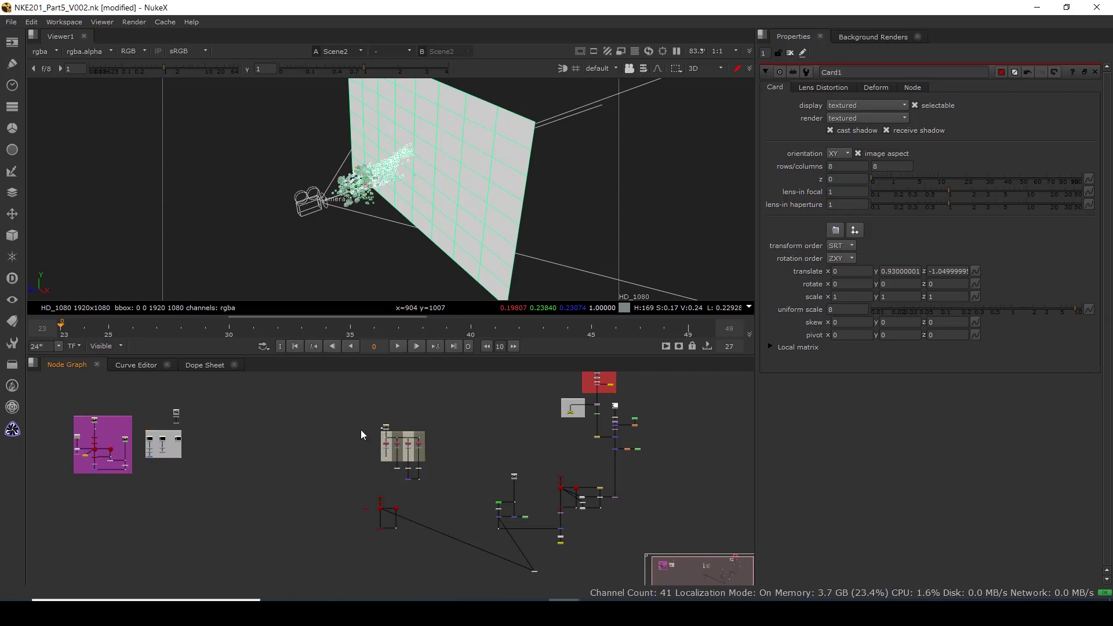
left_click_drag(375, 429, 439, 489)
left_click_drag(388, 429, 314, 428)
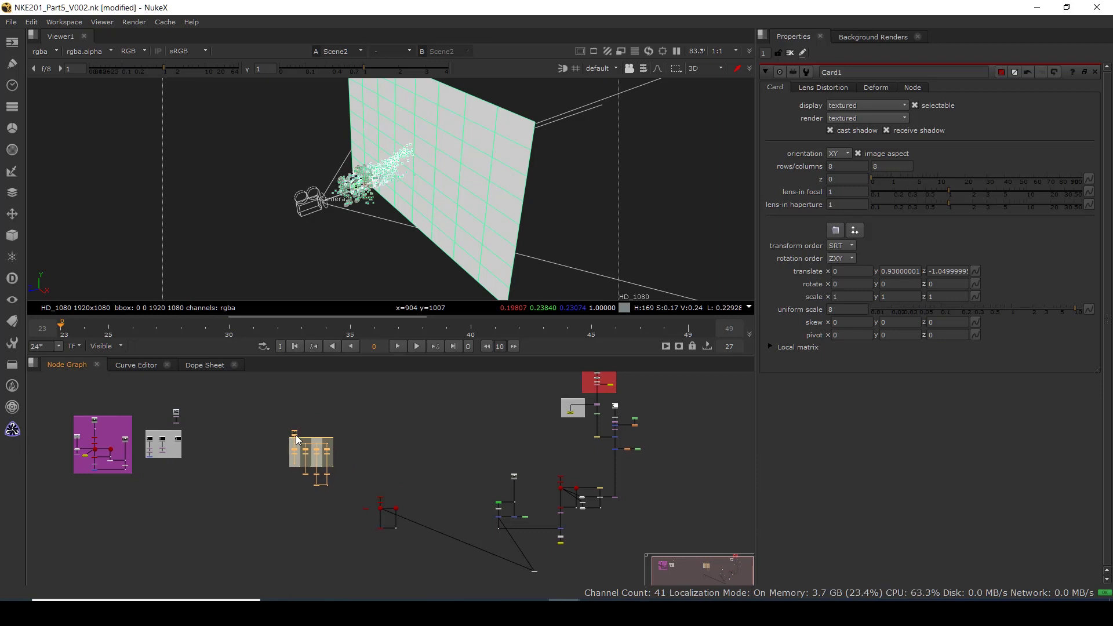
Add a FrameHold node, connect it to the pasted Camera2 and bend the pipe at a right angle with a dot.
scroll(389, 554, "up", 5)
scroll(400, 533, "up", 3)
middle_click_drag(367, 462, 361, 517)
scroll(400, 534, "down", 2)
left_click(336, 492)
key("Tab")
type("fram")
key("Return")
scroll(359, 485, "up", 1)
left_click_drag(325, 485, 524, 514)
left_click_drag(432, 508, 524, 485, "ctrl")
left_click_drag(331, 498, 335, 488)
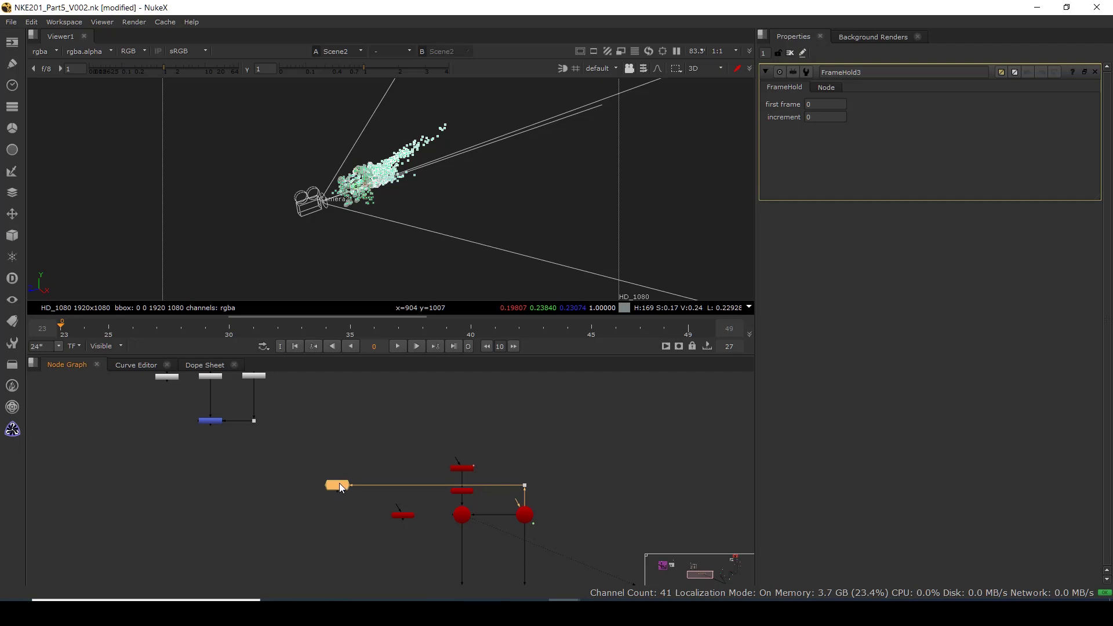
scroll(291, 481, "down", 1)
left_click(278, 516)
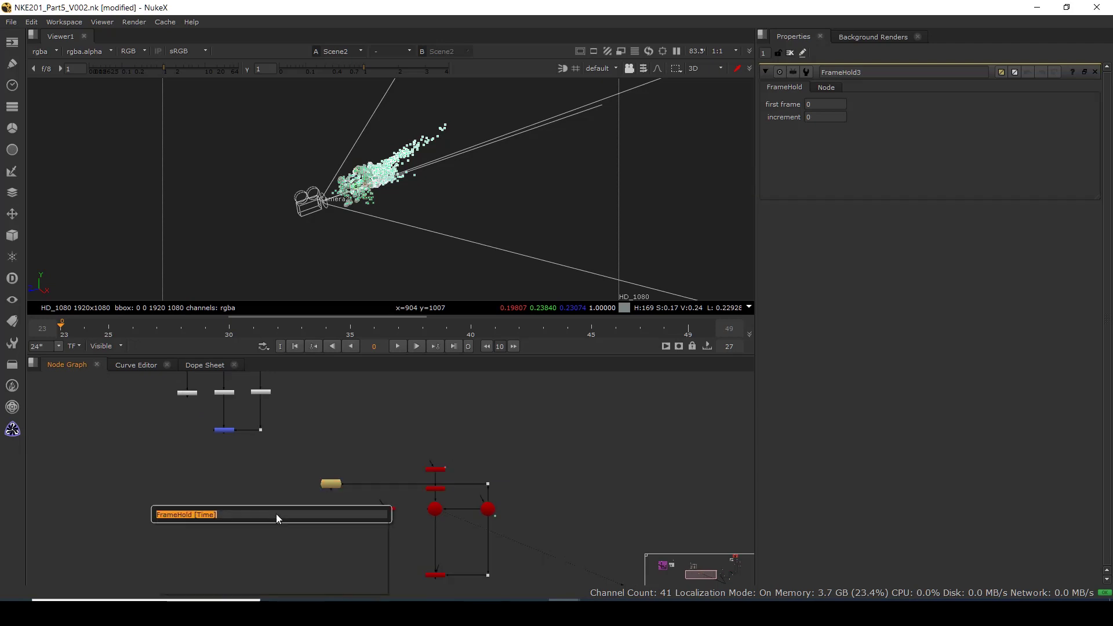
key("Tab")
type("frame")
left_click(191, 525)
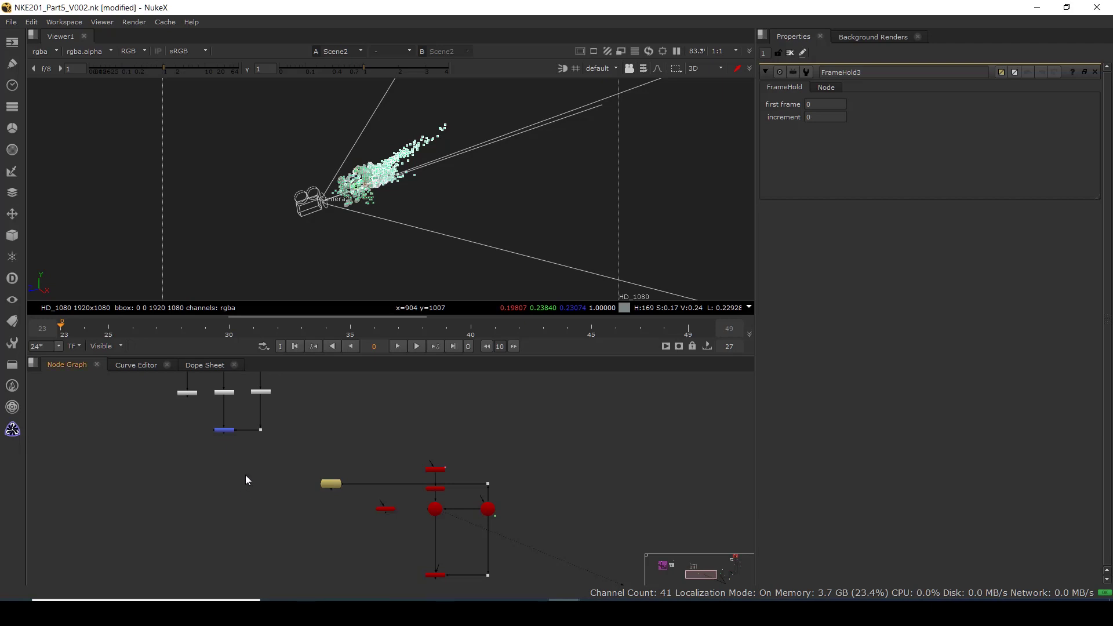
Add a Project3D node and connect its camera input to the FrameHold.
key("Tab")
type("p")
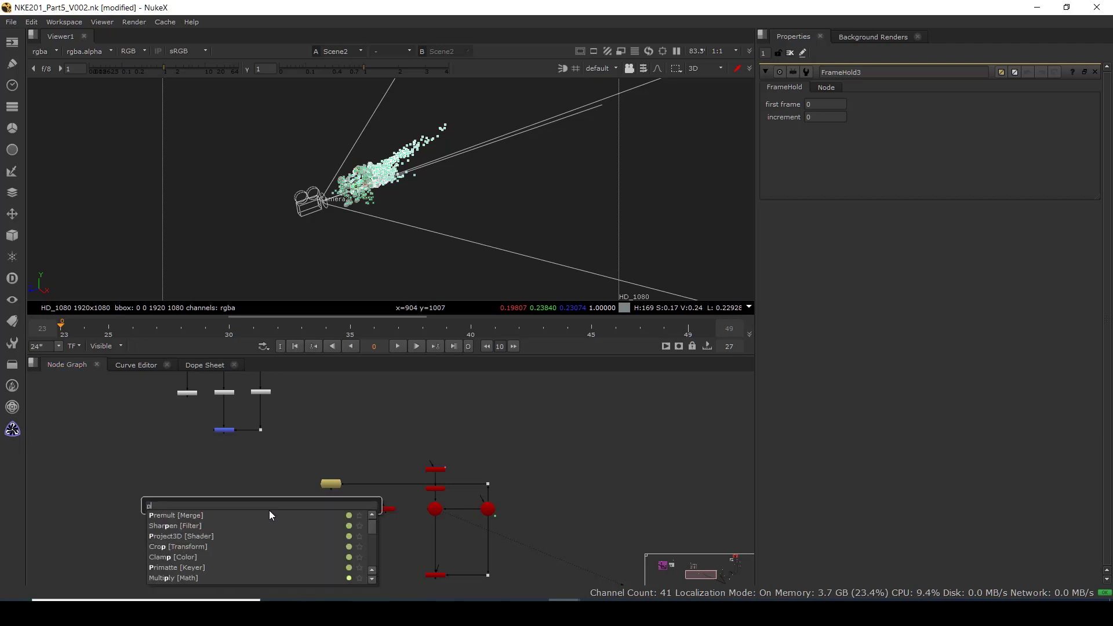
type("ro")
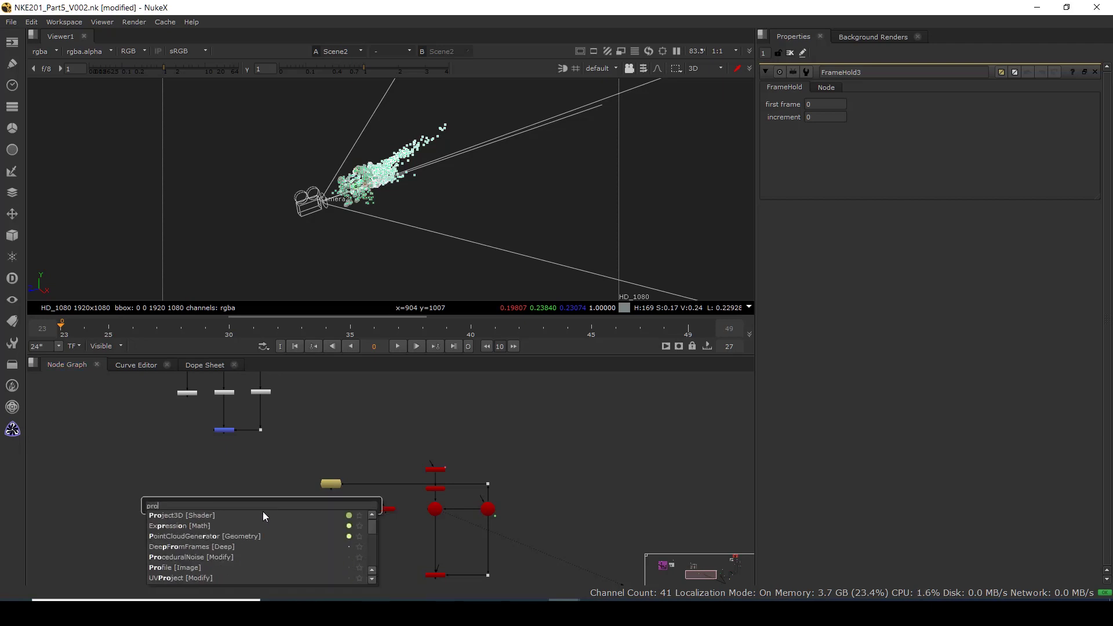
left_click(181, 516)
scroll(266, 502, "up", 2)
left_click_drag(262, 494, 347, 472)
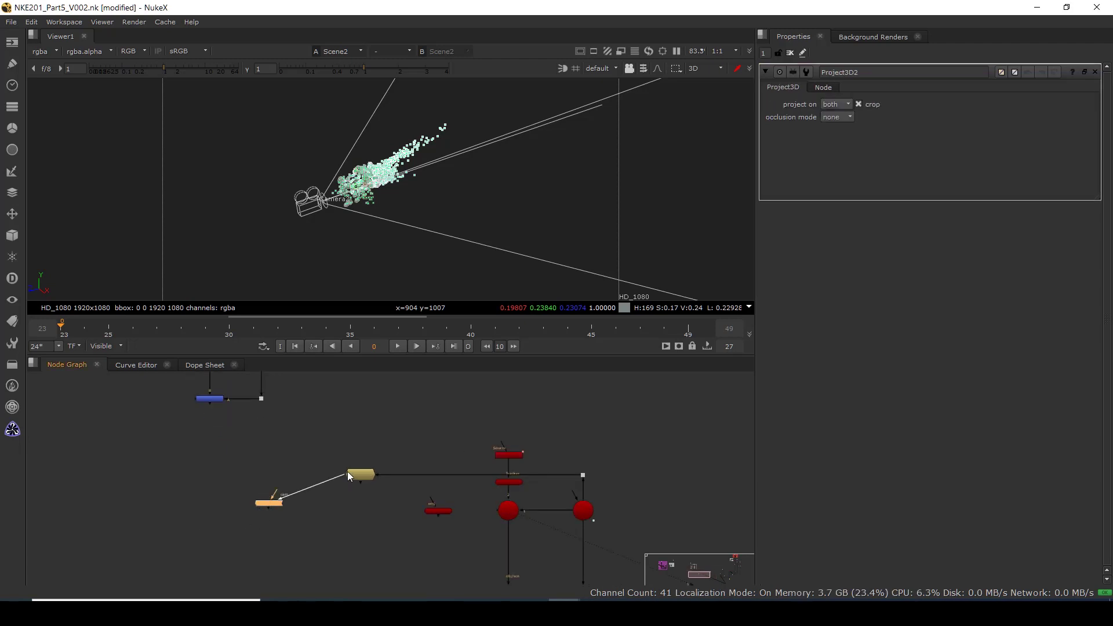
left_click_drag(267, 507, 267, 530)
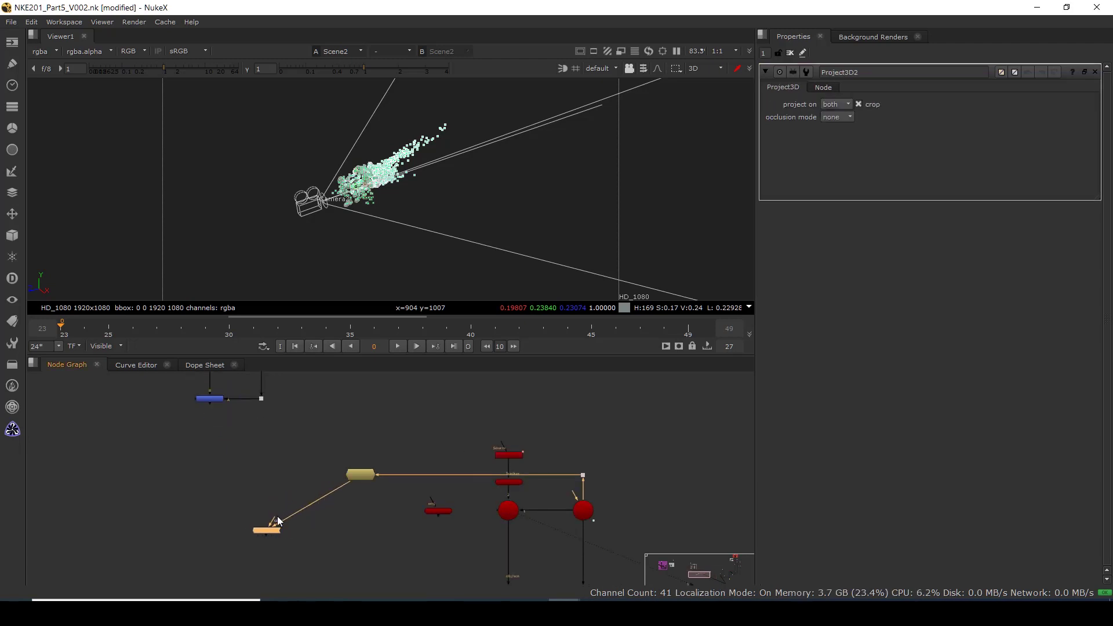
Connect the Project3D's image input to the buildings layer's Premult and place the node directly beneath the FrameHold.
left_click_drag(250, 433, 203, 432)
scroll(204, 463, "down", 3)
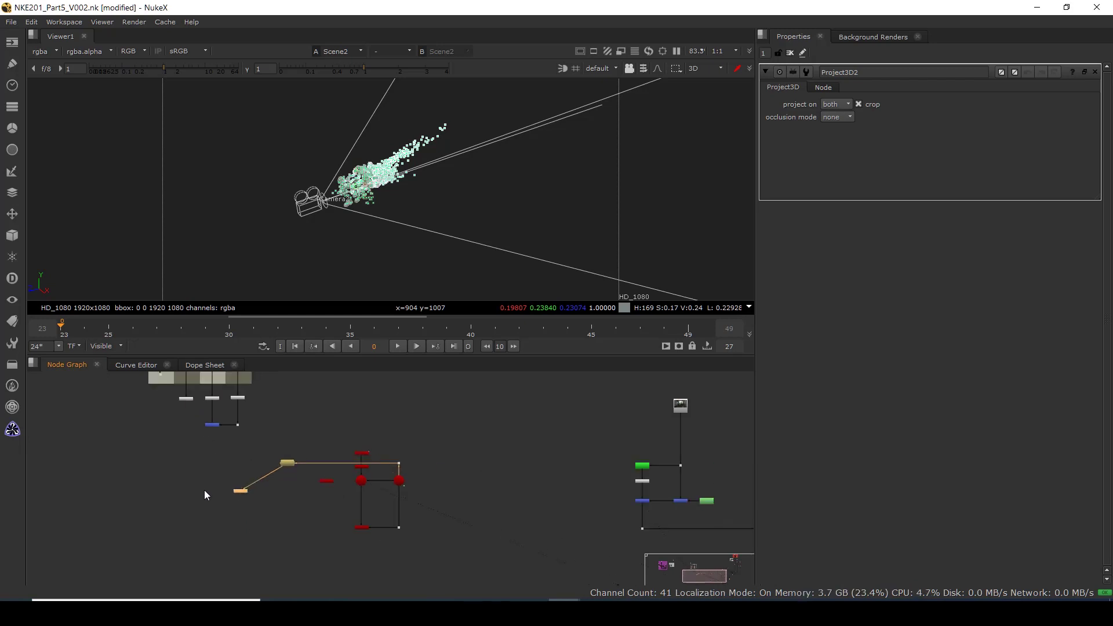
scroll(215, 478, "up", 3)
key("1")
key("Tab")
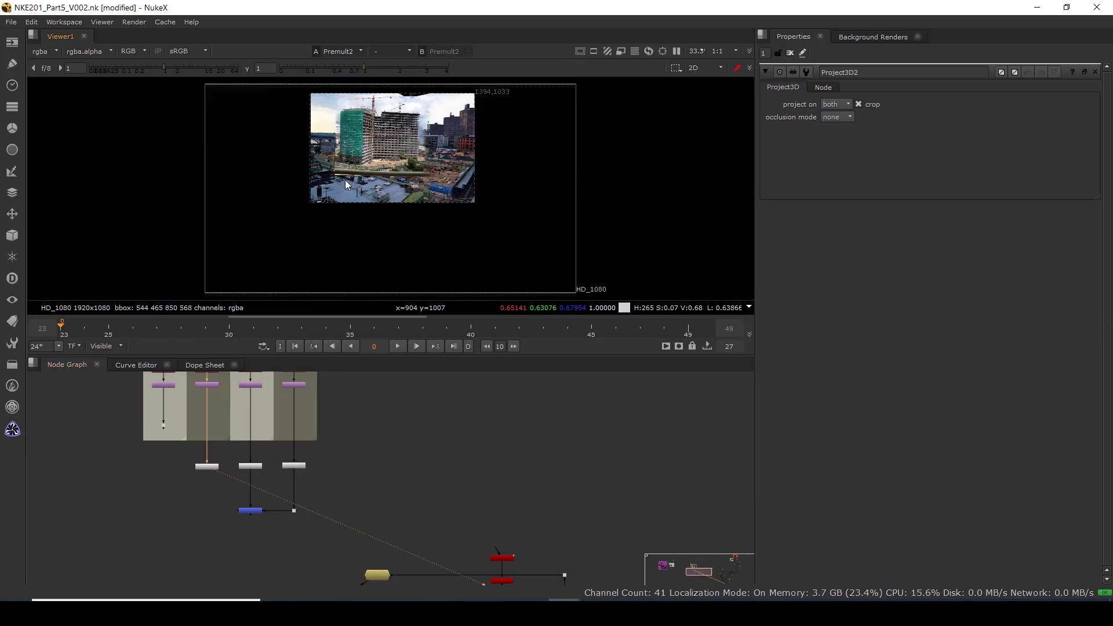
middle_click_drag(299, 572, 312, 520)
left_click_drag(312, 540, 213, 402)
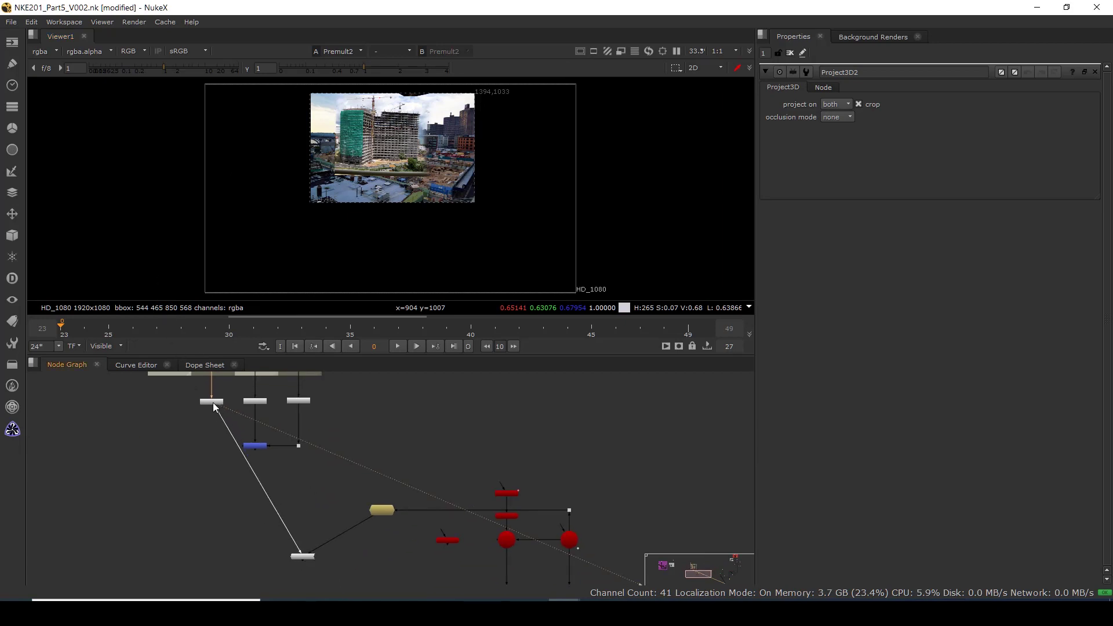
left_click_drag(303, 558, 381, 583)
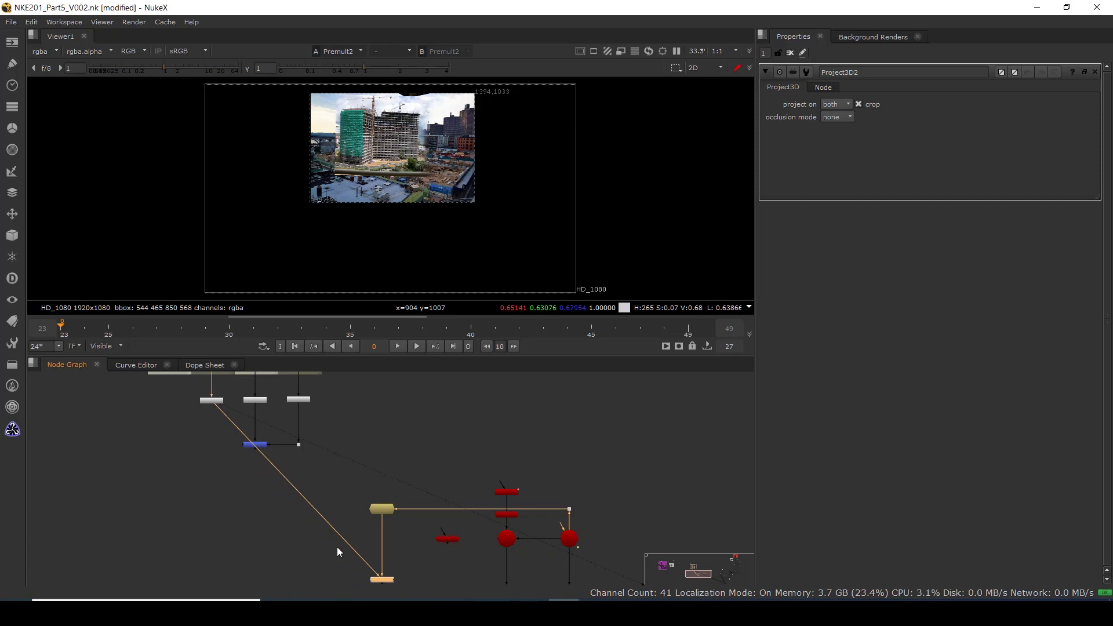
Bend the pipe between the buildings Premult and the Project3D at a right angle with a dot.
scroll(292, 522, "down", 3)
left_click_drag(300, 506, 246, 557, "ctrl")
scroll(297, 513, "down", 2)
Add a Card node connected to the Project3D and place it directly beneath it.
middle_click_drag(304, 528, 246, 465)
scroll(255, 471, "up", 6)
left_click_drag(357, 453, 326, 522)
left_click_drag(357, 454, 279, 551)
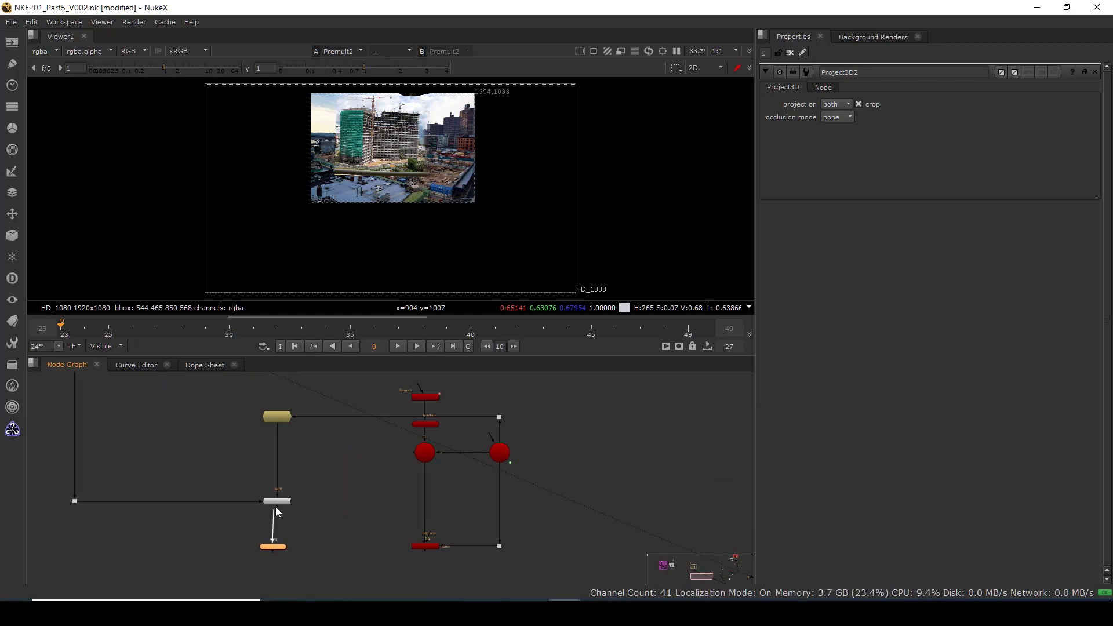
left_click(279, 547)
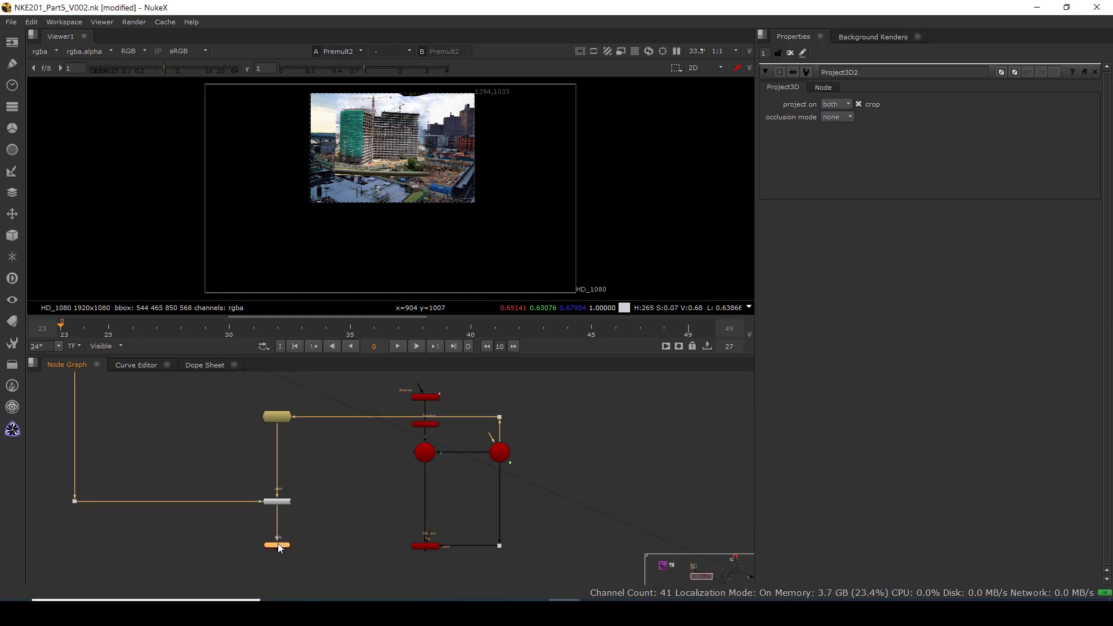
View the Card in the 3D viewer to inspect the projected buildings, then check the FrameHold's held frame.
key("1")
left_click_drag(380, 170, 522, 223, "ctrl")
scroll(284, 422, "up", 6)
left_click(285, 416)
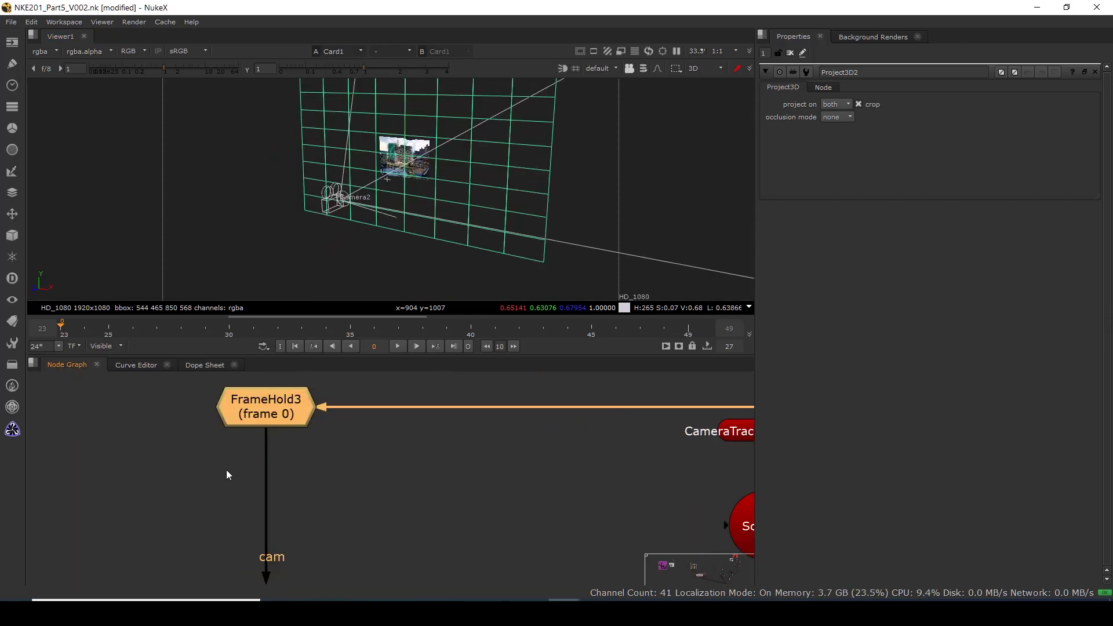
Connect the Card to the Scene node and move the Scene and camera down level with the Card.
scroll(297, 512, "down", 8)
middle_click_drag(342, 577, 279, 489)
scroll(271, 496, "up", 3)
left_click(234, 516)
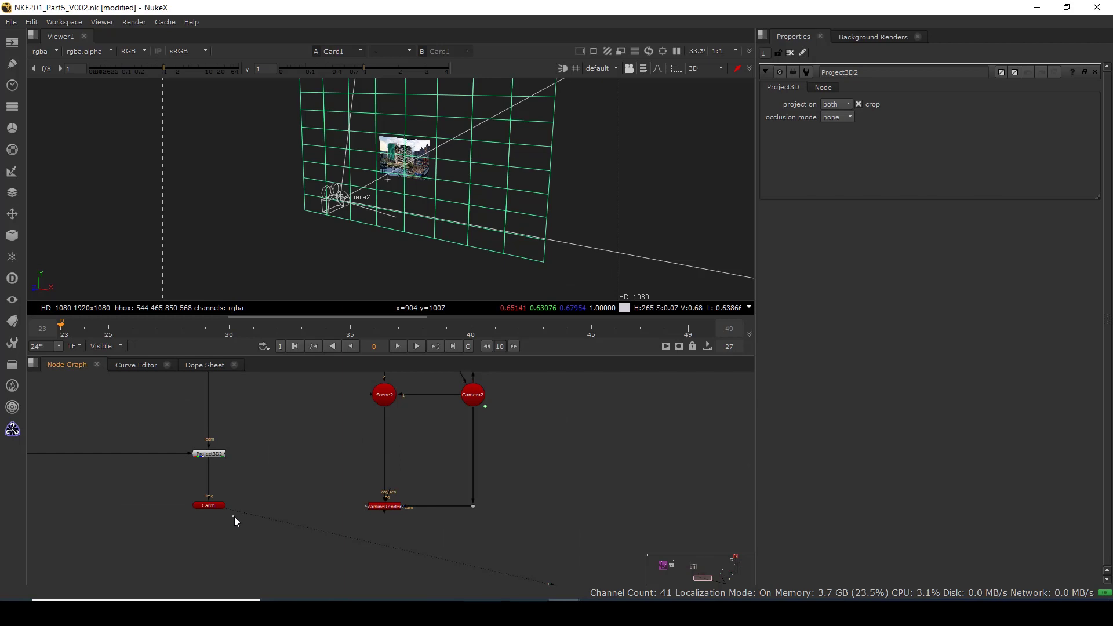
left_click_drag(384, 406, 209, 505)
scroll(267, 470, "down", 4)
left_click_drag(304, 433, 398, 512)
left_click_drag(354, 443, 357, 488)
View the ScanlineRender's output in 3D and 2D and examine the projected buildings up close.
middle_click_drag(220, 521, 307, 524, "alt")
left_click(347, 513)
left_click_drag(343, 553, 446, 527)
key("1")
scroll(423, 207, "up", 1)
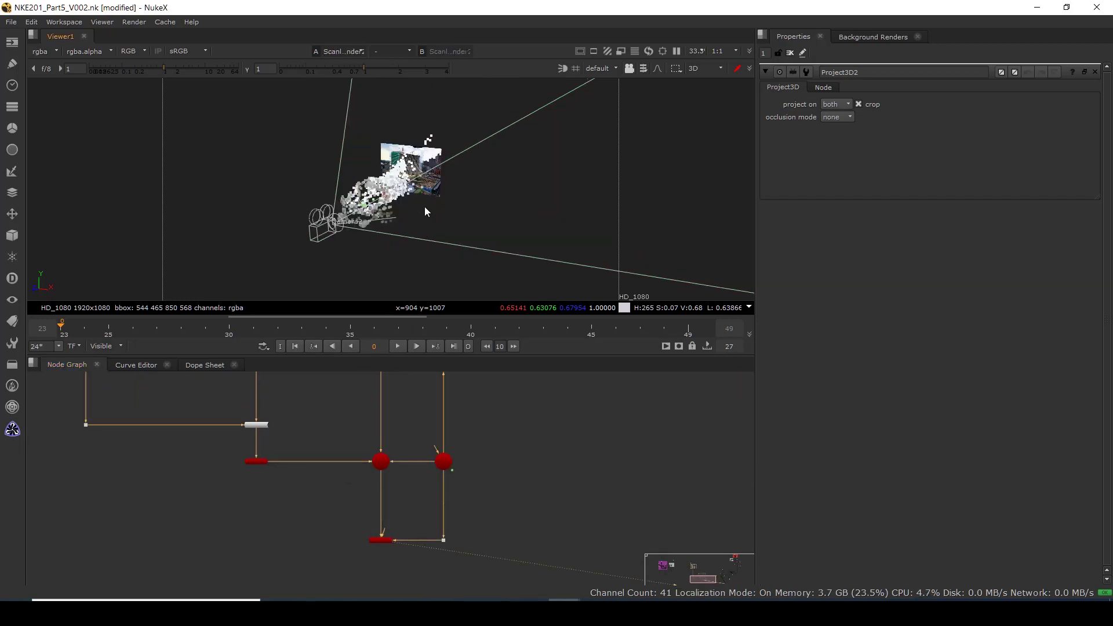
key("Tab")
scroll(410, 202, "up", 3)
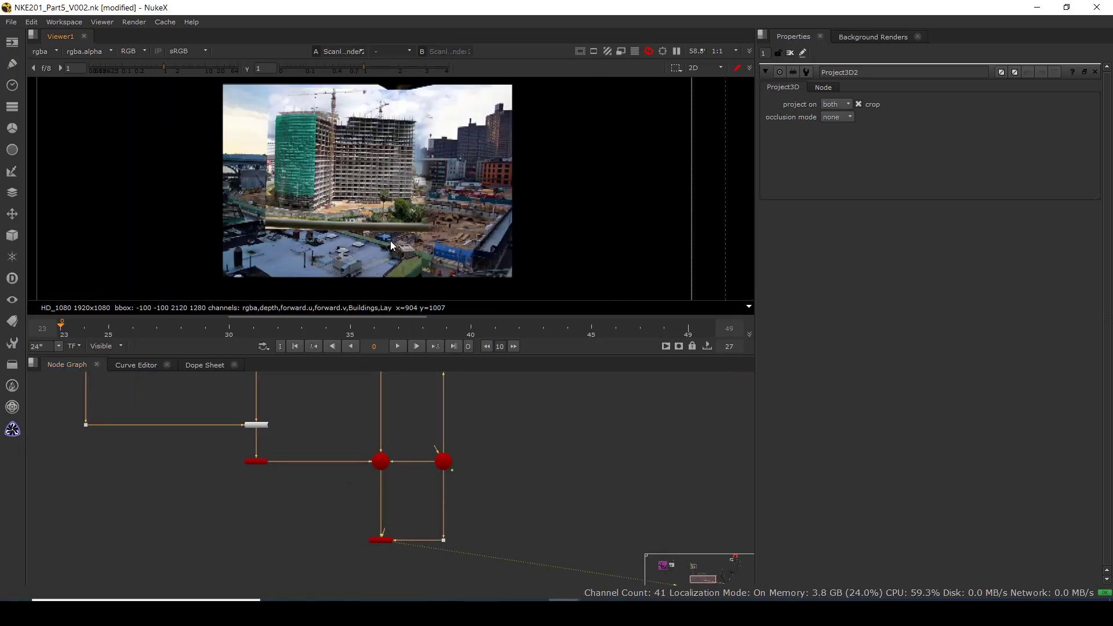
scroll(388, 241, "up", 3)
middle_click_drag(263, 475, 249, 548)
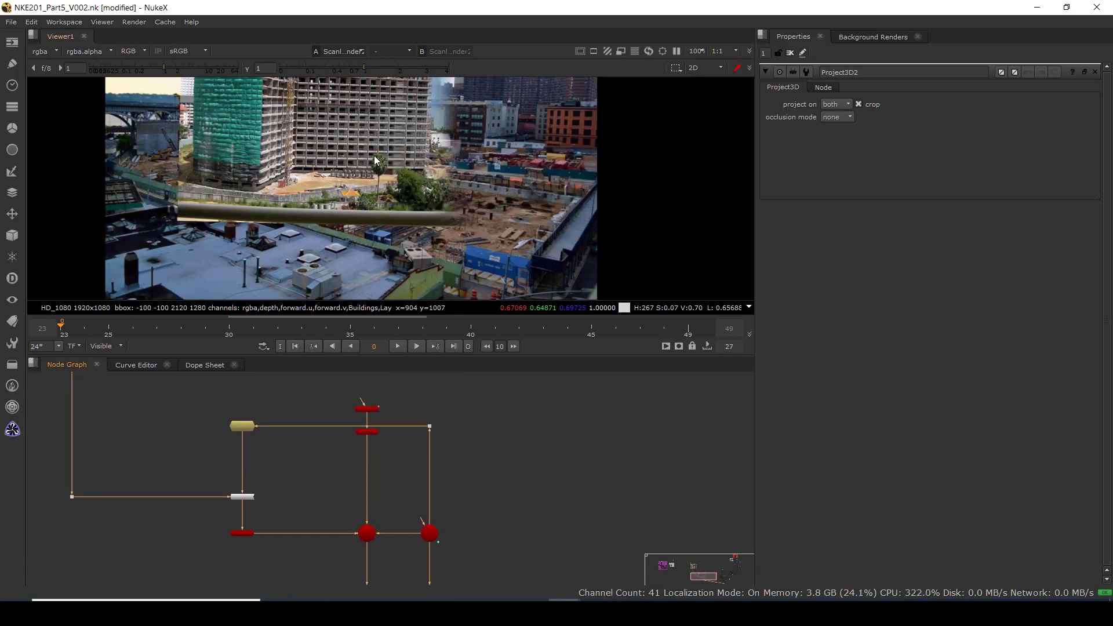
Examine the projected card against the camera and point cloud in the 3D viewer.
key("Tab")
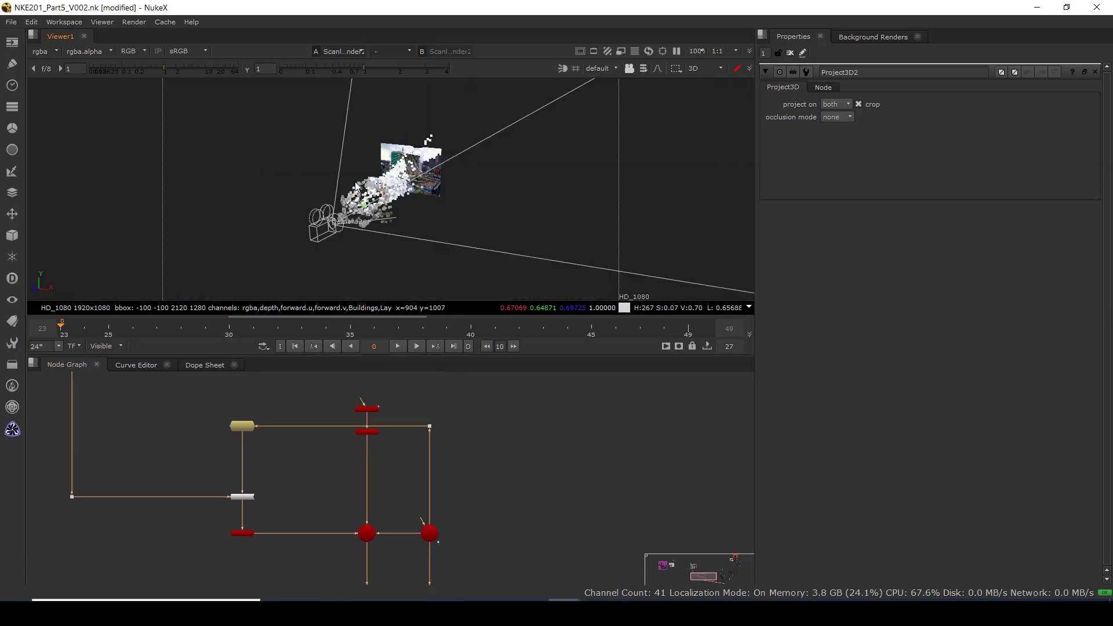
middle_click_drag(337, 563, 334, 350)
middle_click_drag(333, 450, 331, 420)
left_click_drag(333, 418, 390, 459)
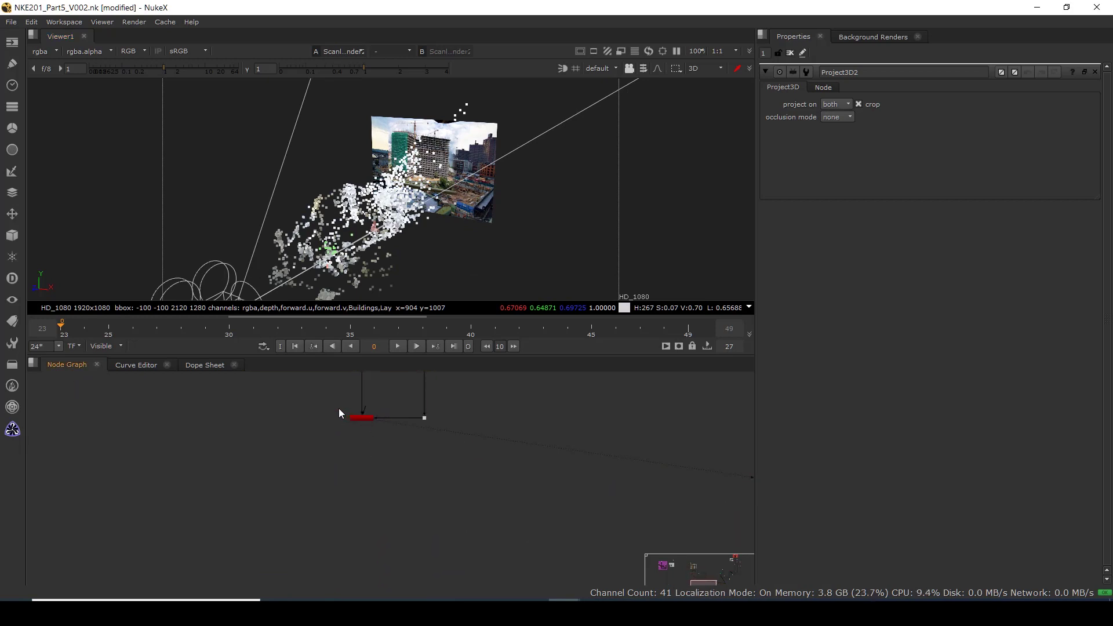
View the camera alone through its dot, then view the ScanlineRender's output in 2D.
left_click(425, 417)
key("1")
key("f")
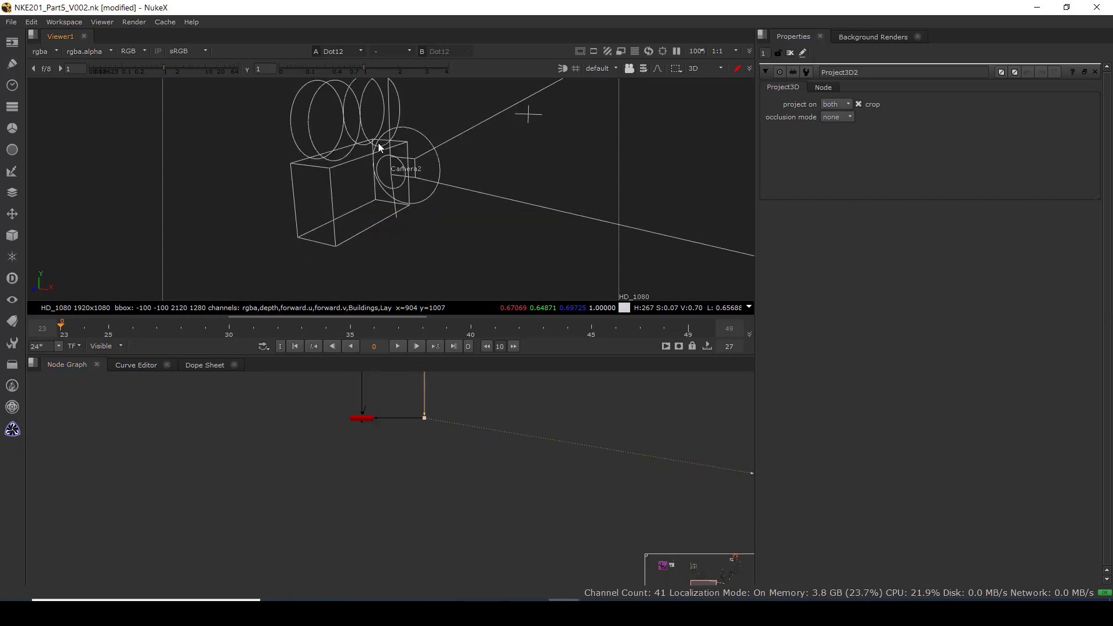
key("Tab")
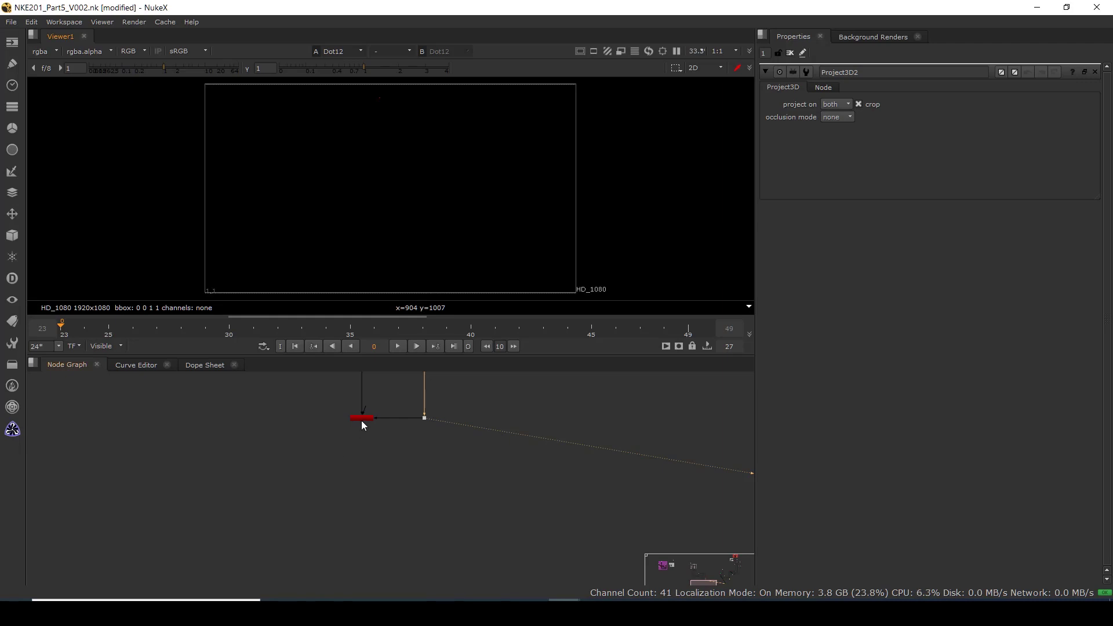
left_click(362, 419)
key("1")
Set CameraTrackerPointCloud2's render option to textured to check the points in the 2D render, then set it back to off.
middle_click_drag(277, 377, 302, 574)
scroll(277, 510, "up", 3)
scroll(264, 536, "down", 3)
middle_click_drag(264, 535, 309, 489)
middle_click_drag(445, 400, 321, 510)
middle_click_drag(317, 528, 313, 422)
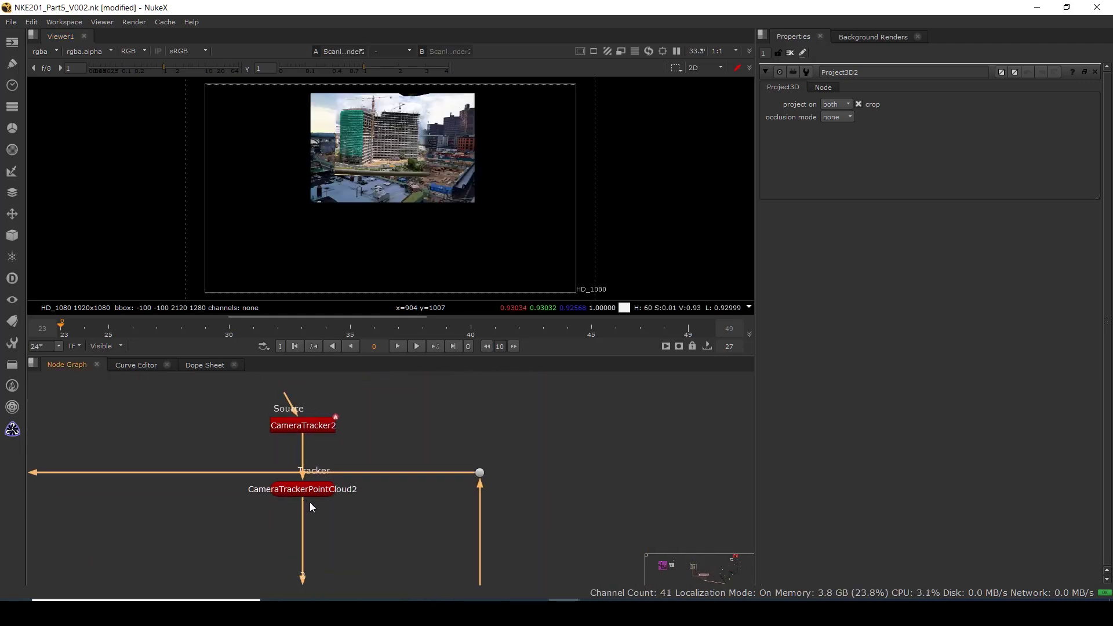
scroll(313, 493, "up", 3)
double_click(314, 492)
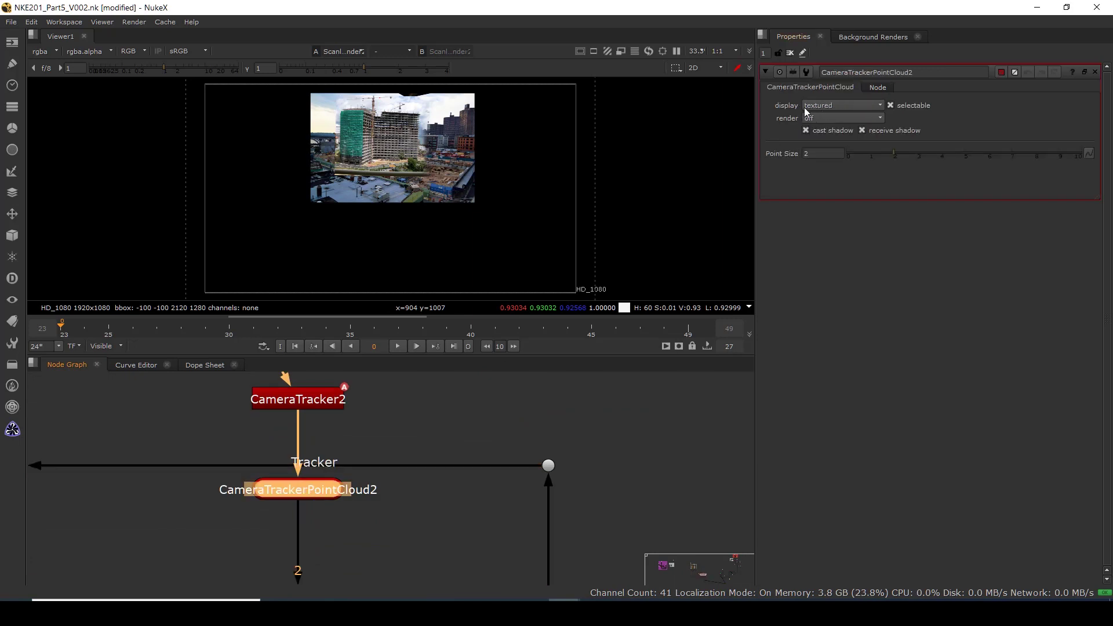
left_click(815, 119)
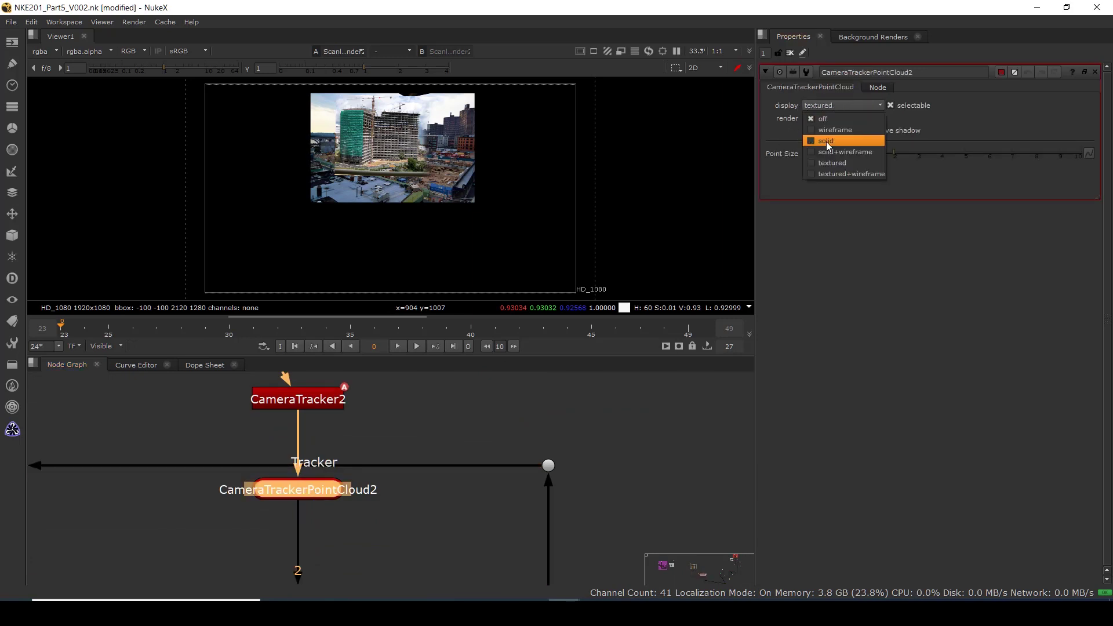
left_click(835, 163)
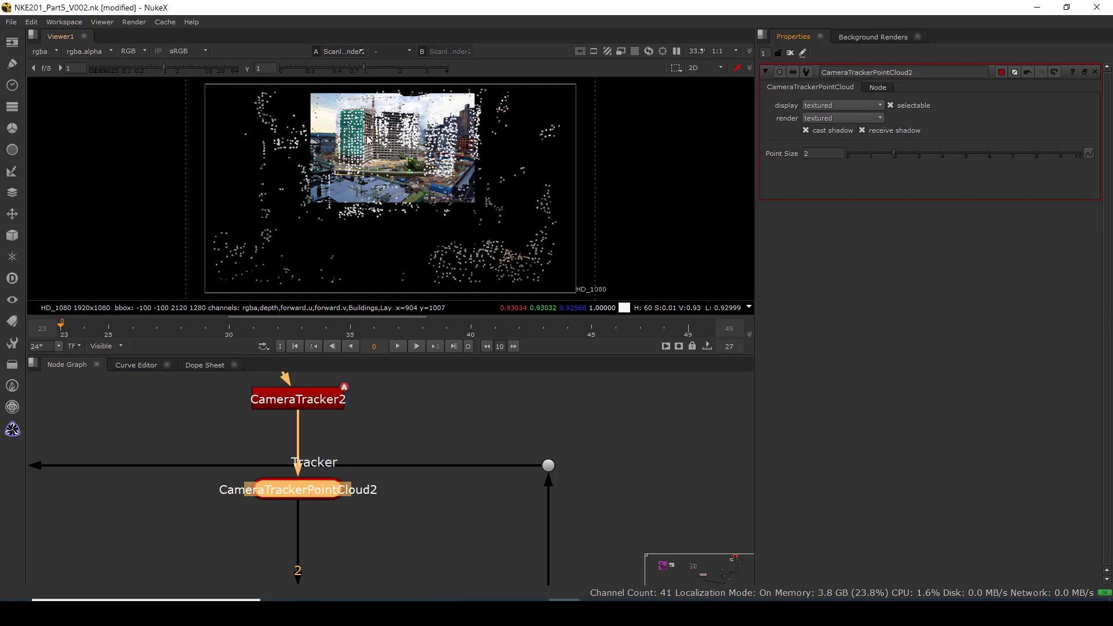
left_click(835, 119)
left_click(837, 75)
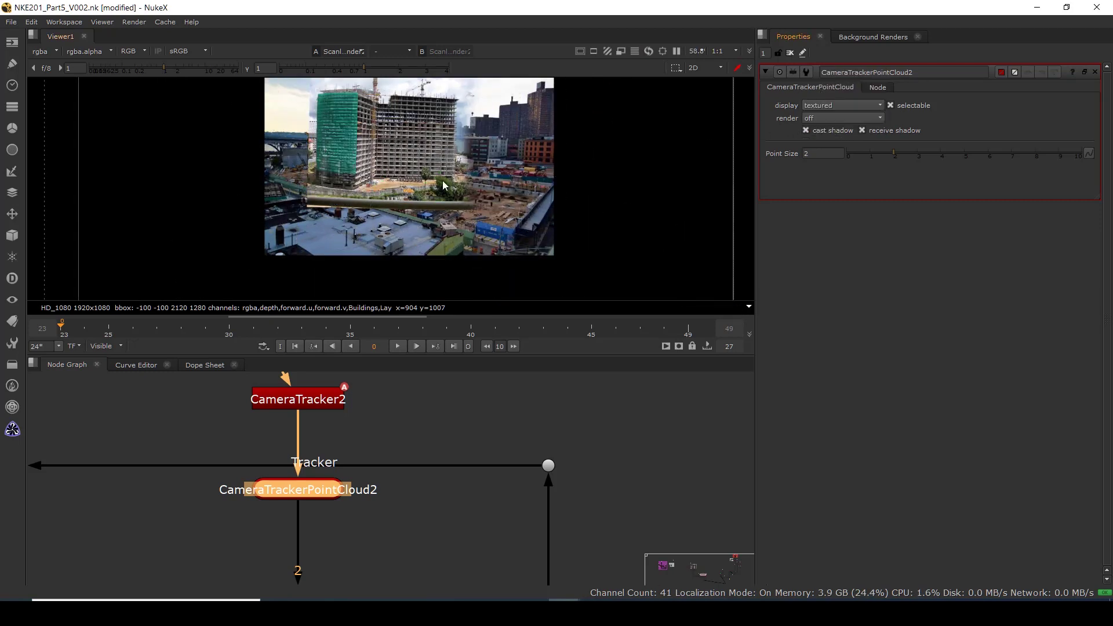
Compare the point cloud's depth with the projected card in the 3D viewer.
key("Tab")
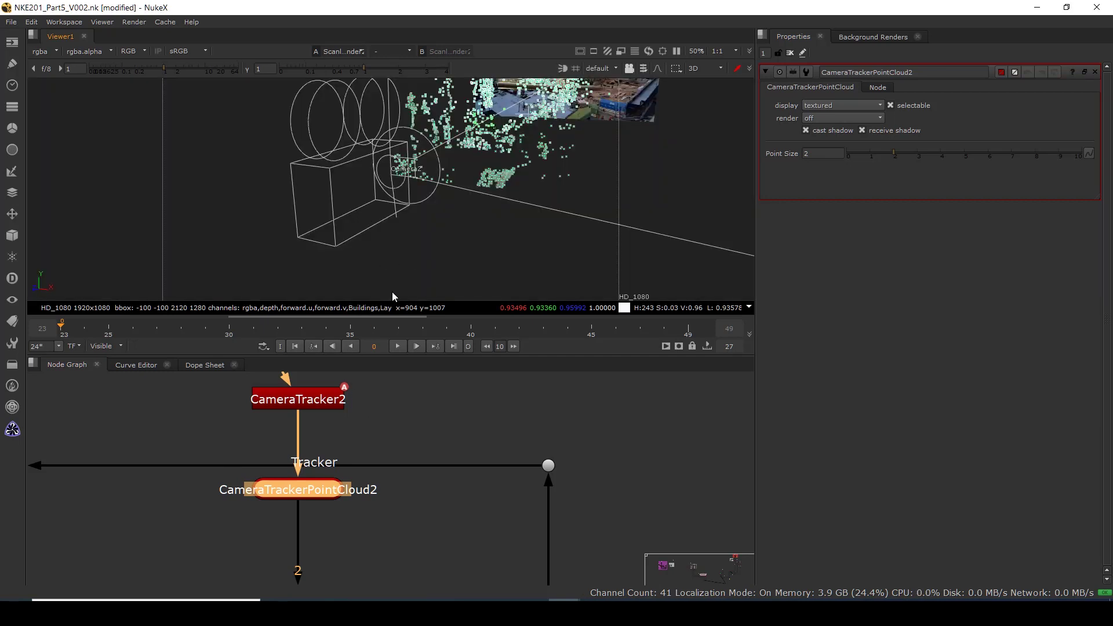
scroll(335, 523, "down", 4)
middle_click_drag(353, 483, 346, 385)
middle_click_drag(338, 556, 324, 388)
middle_click_drag(317, 510, 310, 476)
left_click_drag(351, 457, 209, 529)
left_click_drag(465, 142, 465, 147, "ctrl")
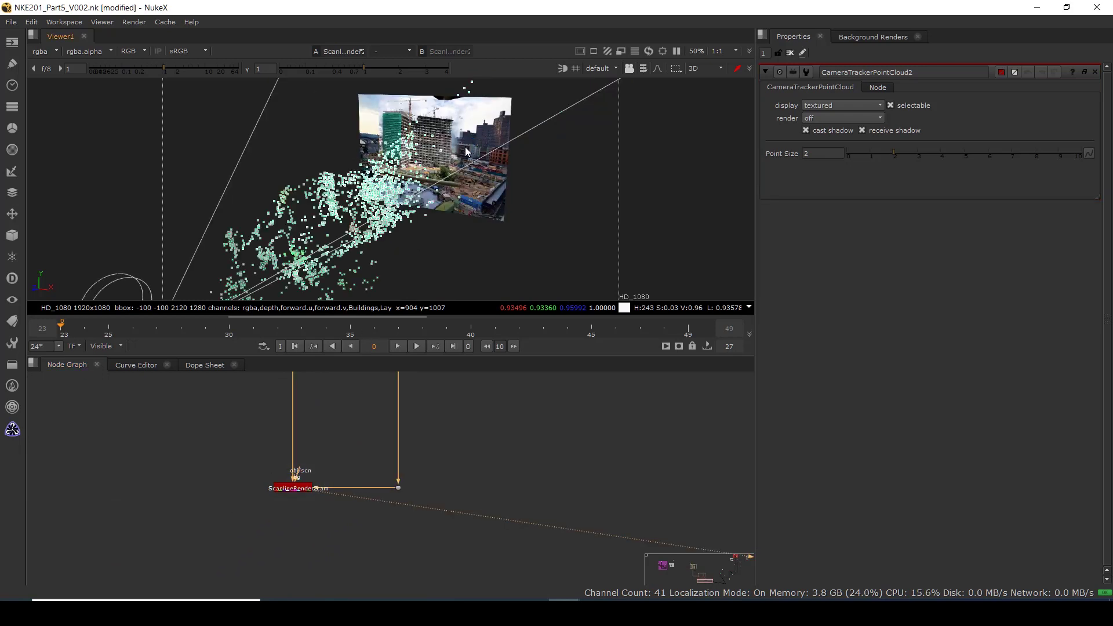
Play back the ScanlineRender's 2D output, set the timeline range to Global and stop the playback.
key("Tab")
scroll(298, 471, "down", 2)
scroll(300, 481, "down", 2)
middle_click_drag(323, 489, 306, 514)
scroll(293, 500, "up", 1)
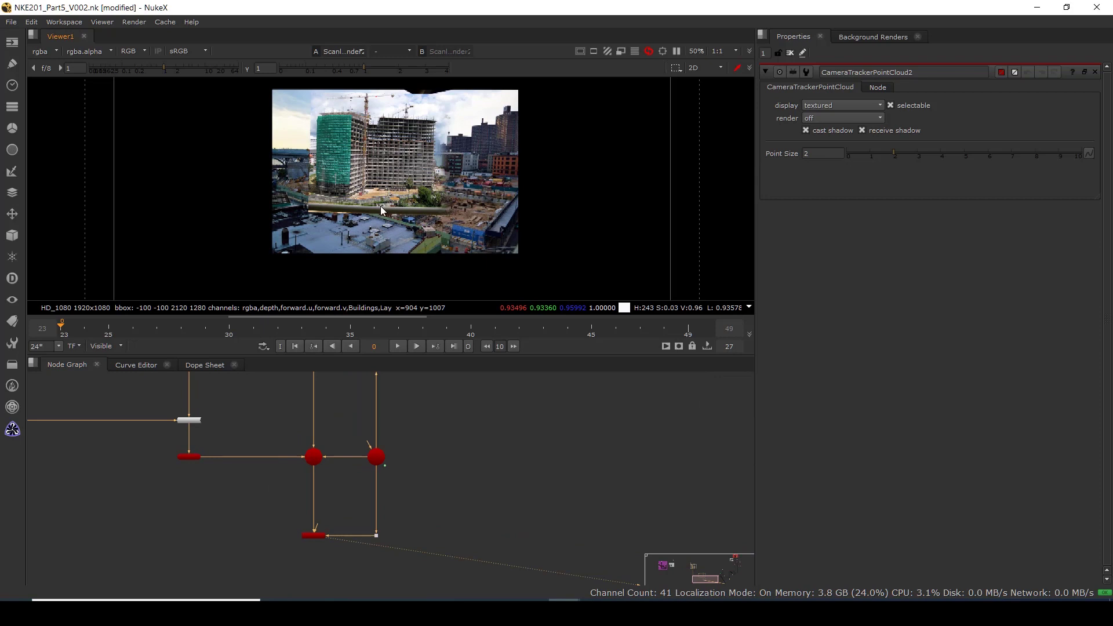
key("minus")
left_click(404, 342)
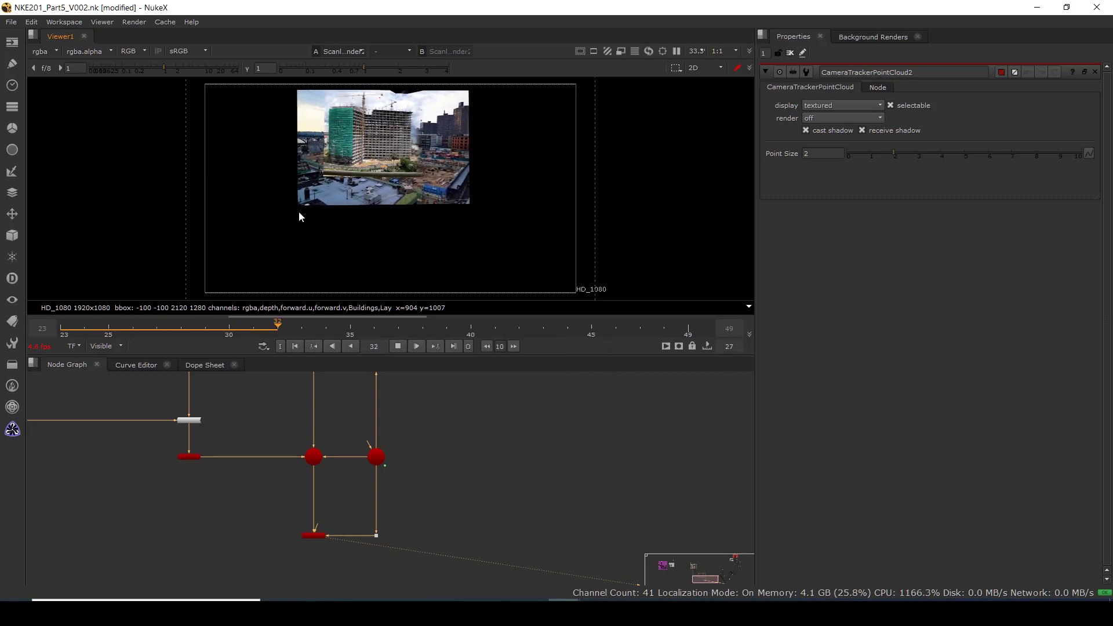
left_click(110, 348)
left_click(116, 355)
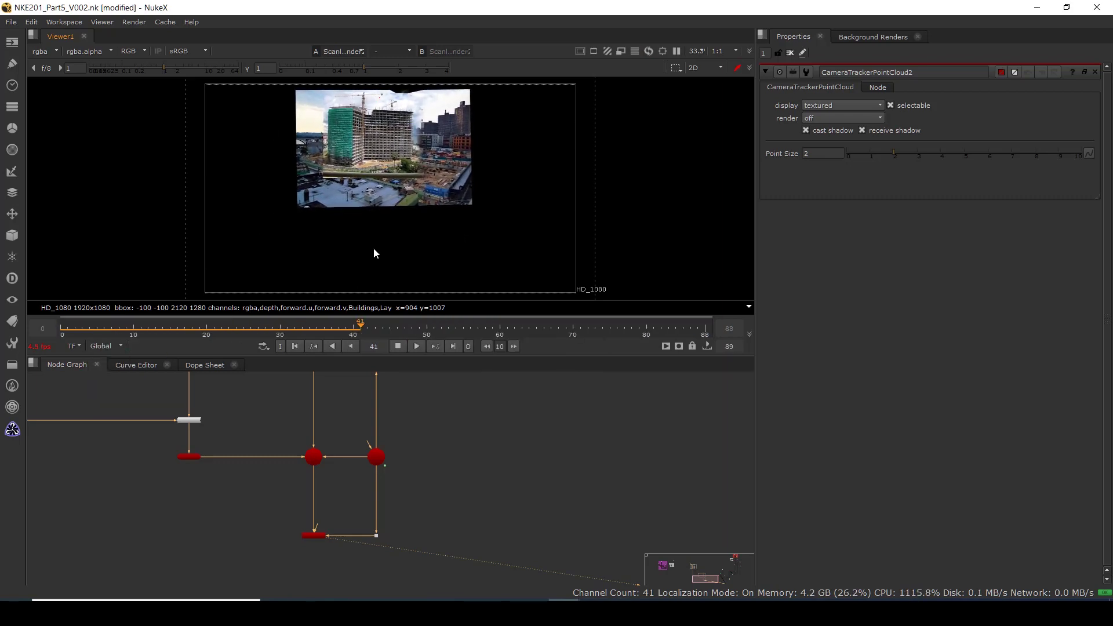
left_click(401, 347)
Move the two end nodes beneath Merge1 further down to make room.
scroll(414, 445, "down", 7)
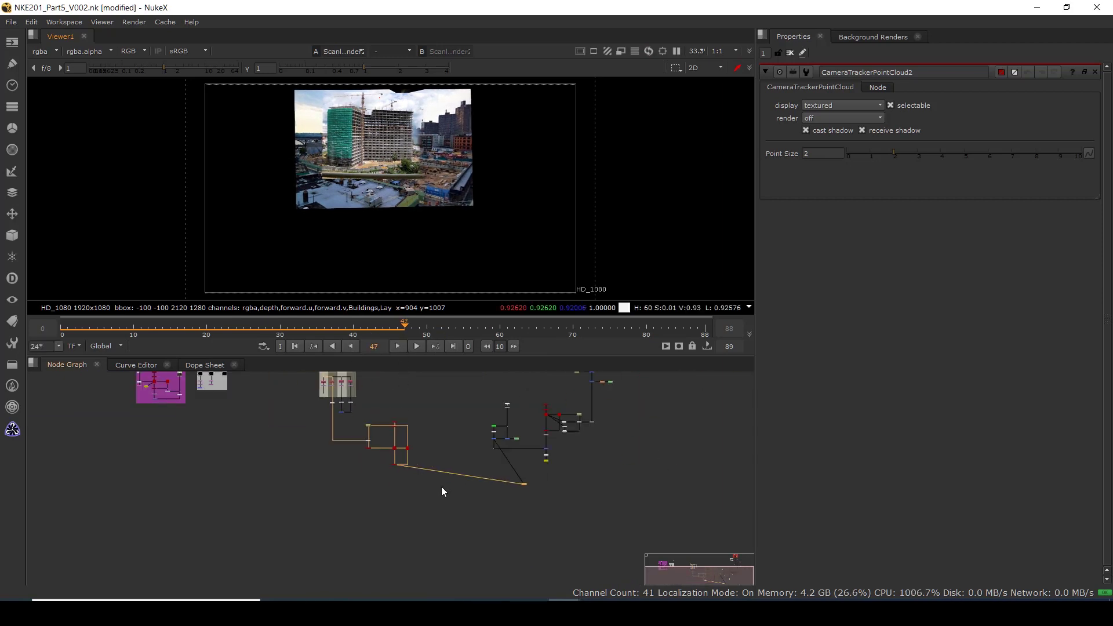
middle_click_drag(513, 472, 448, 496)
scroll(471, 482, "up", 4)
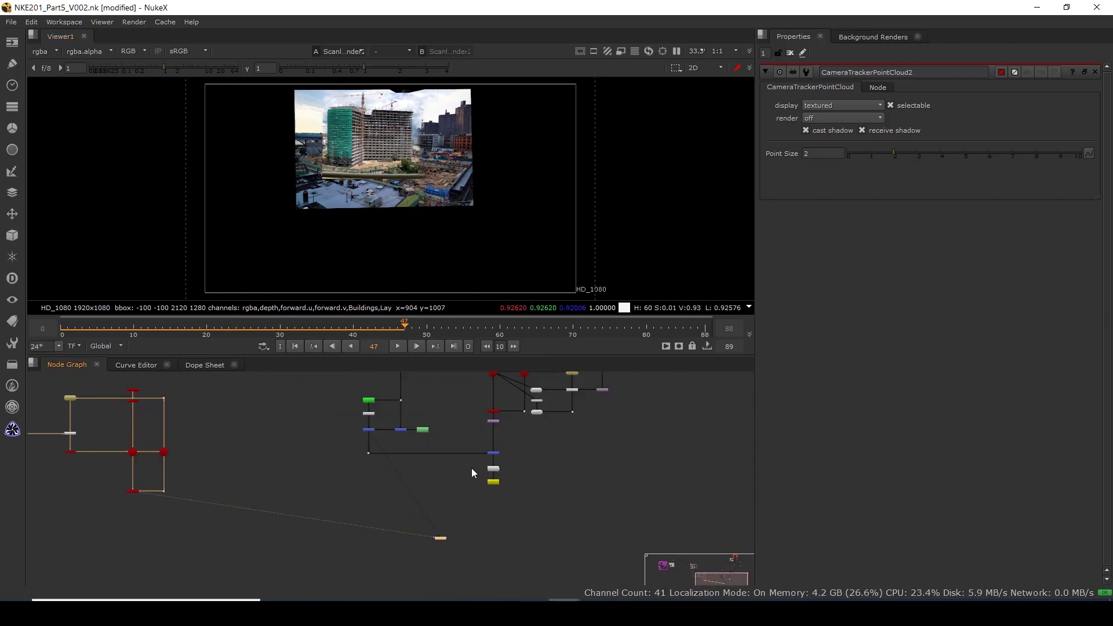
left_click_drag(485, 464, 503, 487)
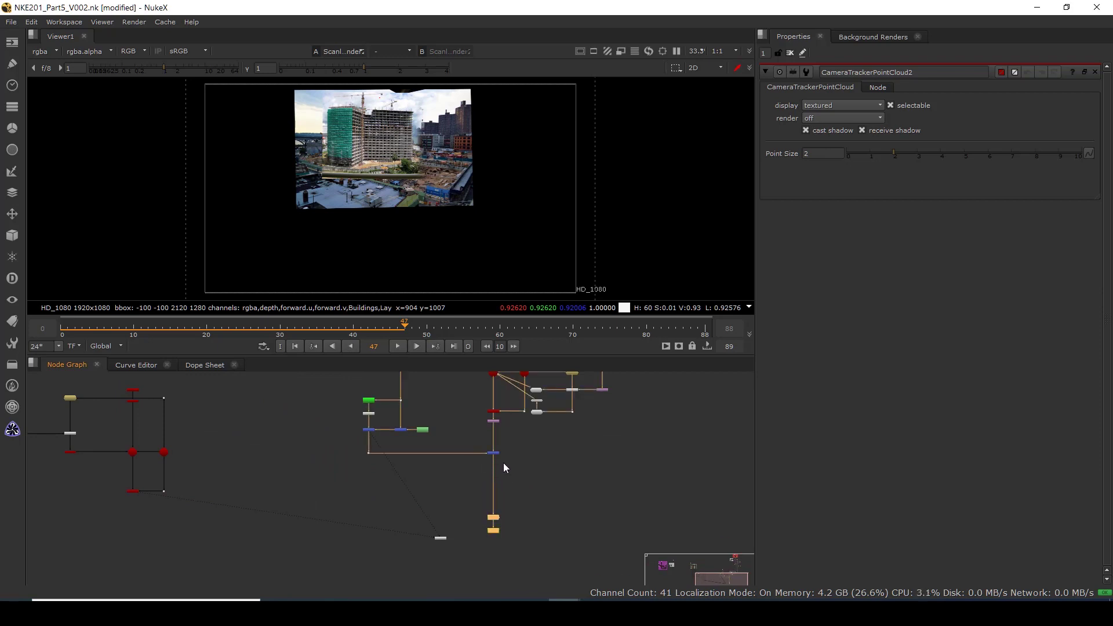
left_click_drag(464, 480, 463, 481)
Check Merge1's output in the viewer alongside the dot that feeds it.
left_click(491, 453, "ctrl+shift")
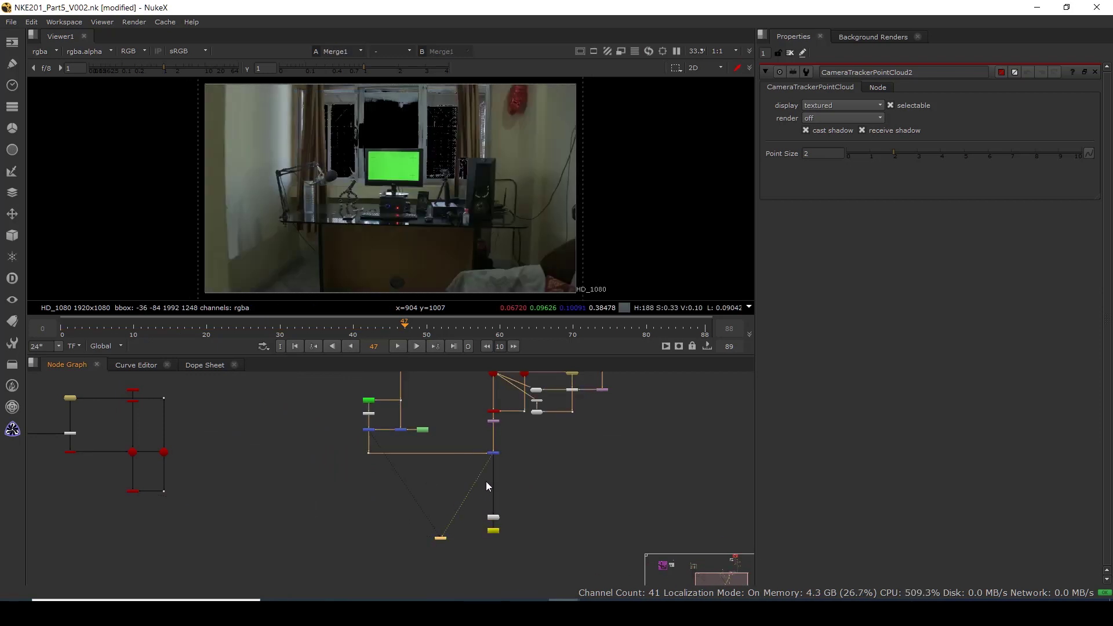
scroll(487, 481, "up", 2)
scroll(384, 447, "down", 1)
left_click_drag(307, 457, 340, 435)
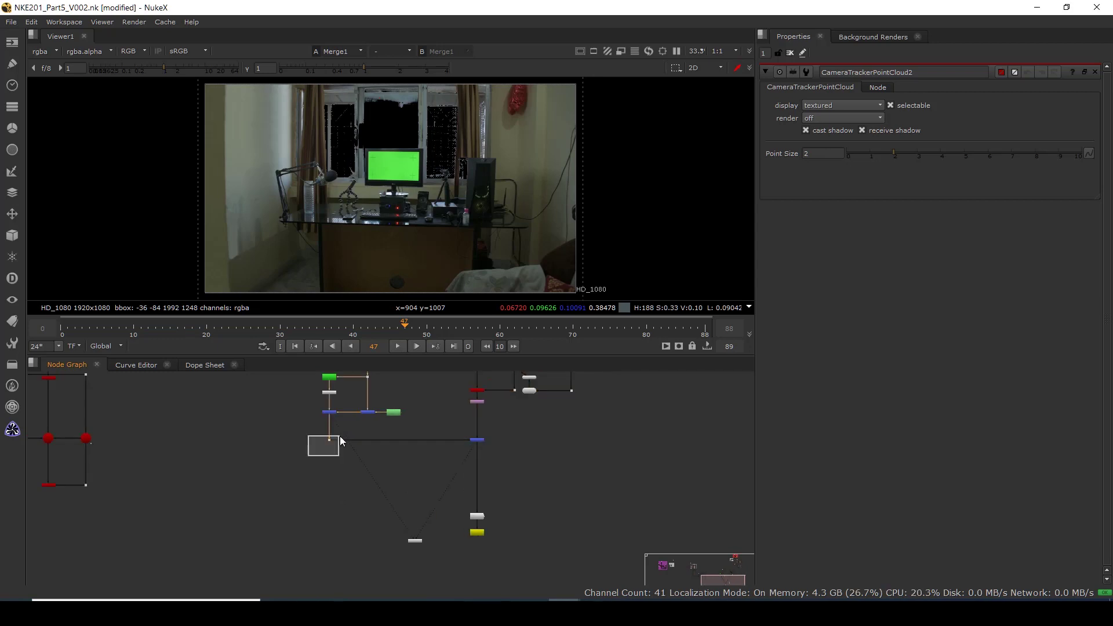
key("1")
left_click_drag(475, 476, 463, 438)
key("1")
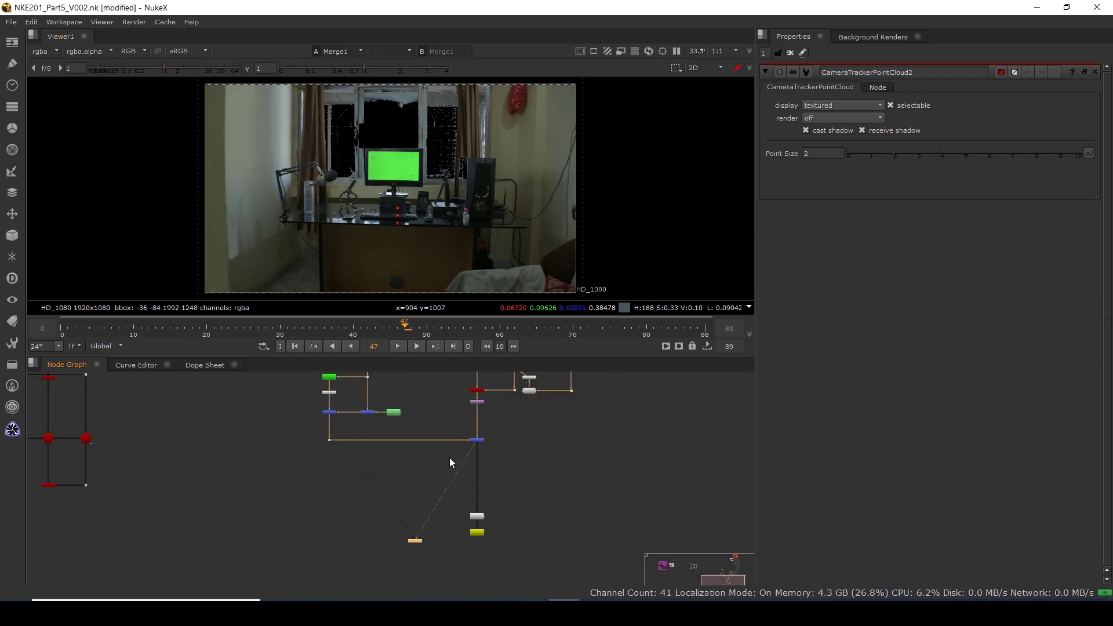
Add a Merge node beneath the keyed footage's dot, connect it to the ScanlineRender and add a dot to that pipe below the render node.
left_click(330, 475)
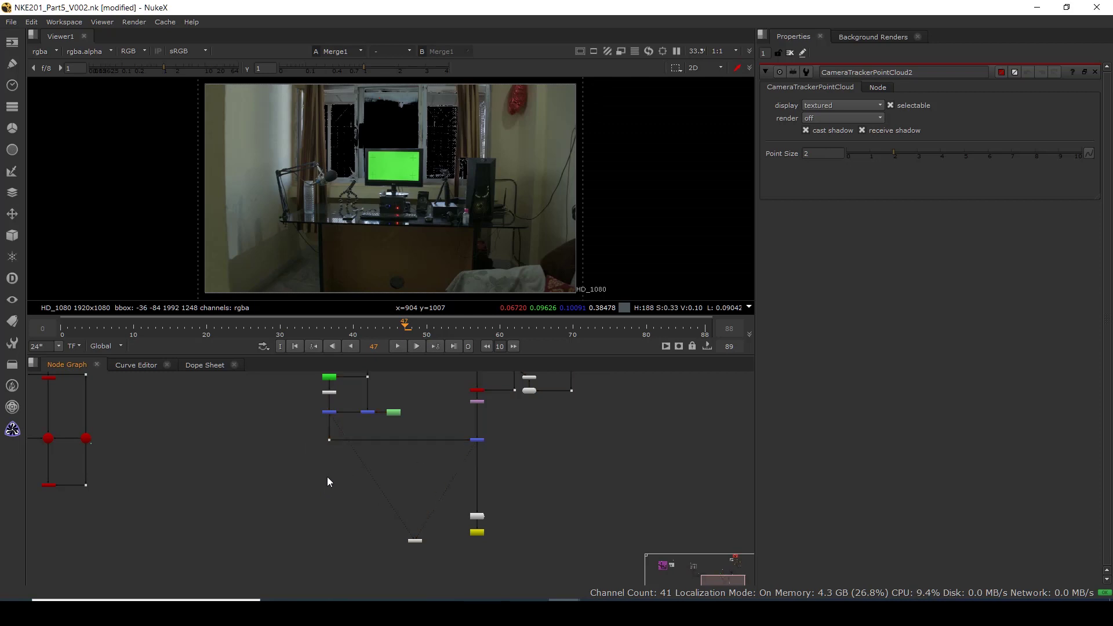
key("m")
scroll(331, 481, "up", 2)
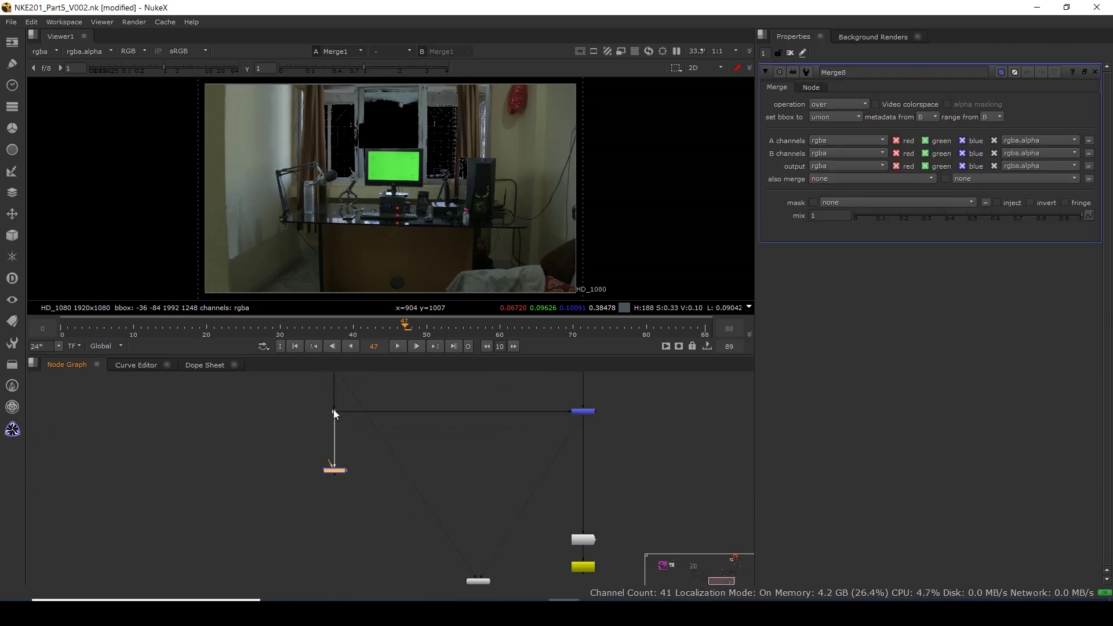
left_click_drag(333, 415, 57, 492)
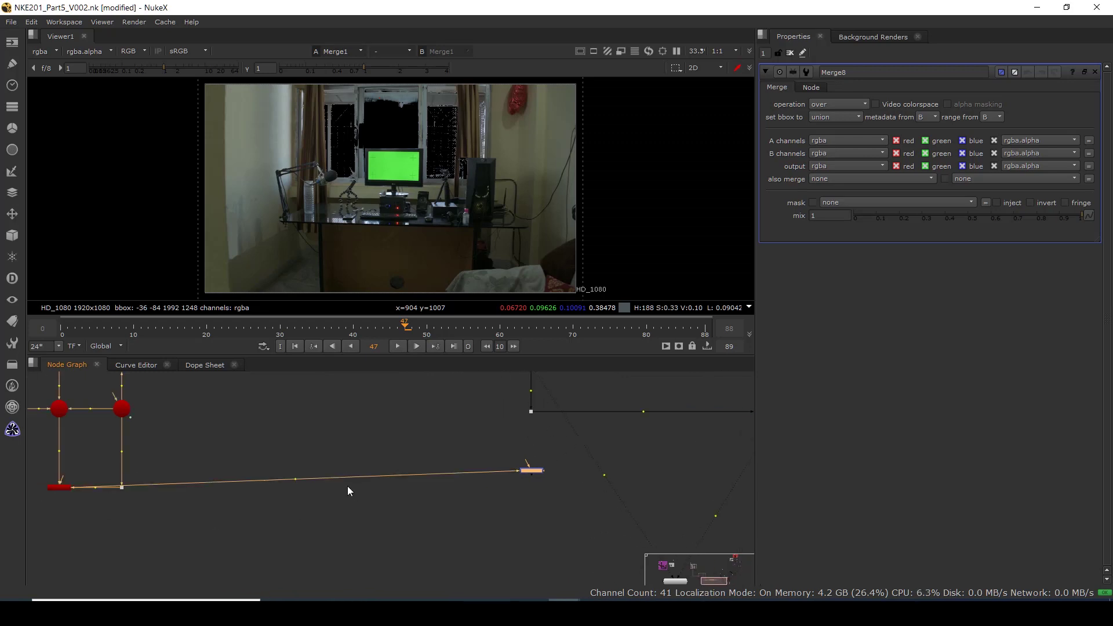
left_click(141, 537)
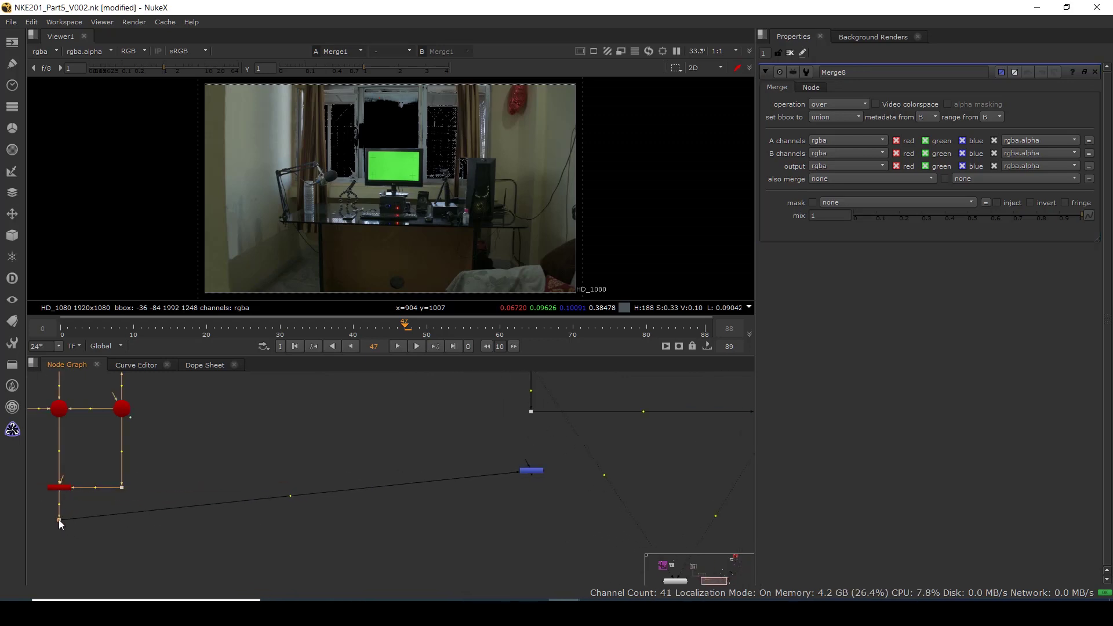
Connect the new Merge's other input to the keyed footage's dot, level its render pipe and view the composite.
scroll(389, 476, "down", 2)
left_click_drag(494, 476, 492, 430)
key("1")
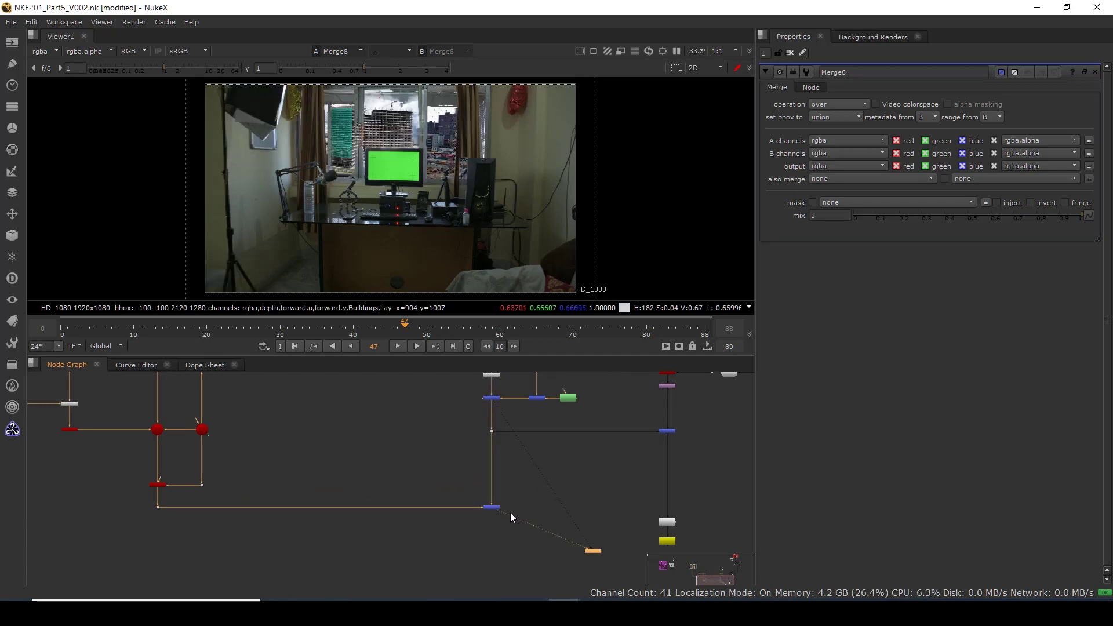
scroll(429, 152, "up", 1)
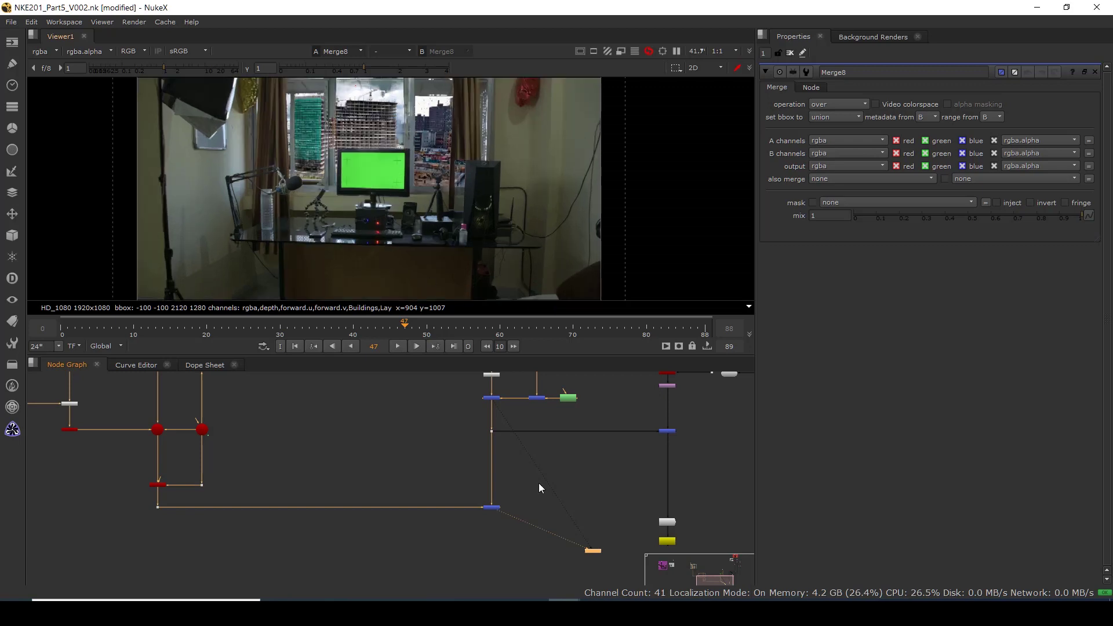
Move Merge1 and the two nodes beneath it down, below the level of the new Merge.
middle_click_drag(584, 490, 432, 458)
left_click_drag(510, 447, 639, 587)
scroll(582, 464, "down", 2)
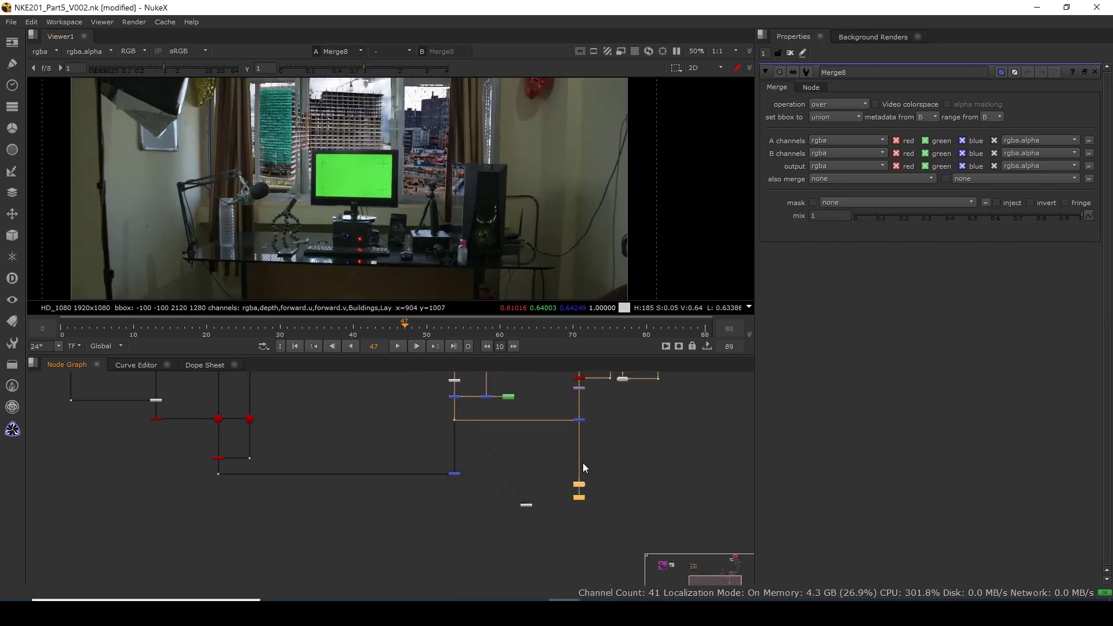
left_click_drag(571, 419, 560, 428)
Reconnect Merge1's side input to the new Merge, bend the pipe at a right angle with a dot and view Merge1.
left_click_drag(564, 412, 357, 439)
scroll(583, 513, "up", 3)
left_click(614, 496)
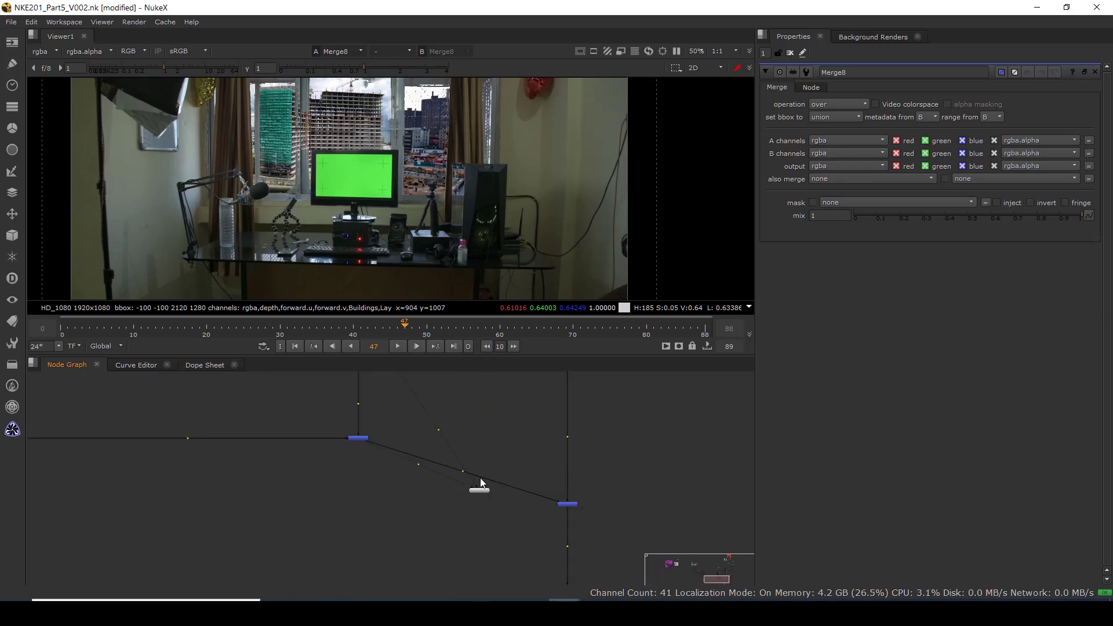
left_click_drag(462, 472, 357, 504, "ctrl")
key("1")
scroll(364, 131, "down", 2)
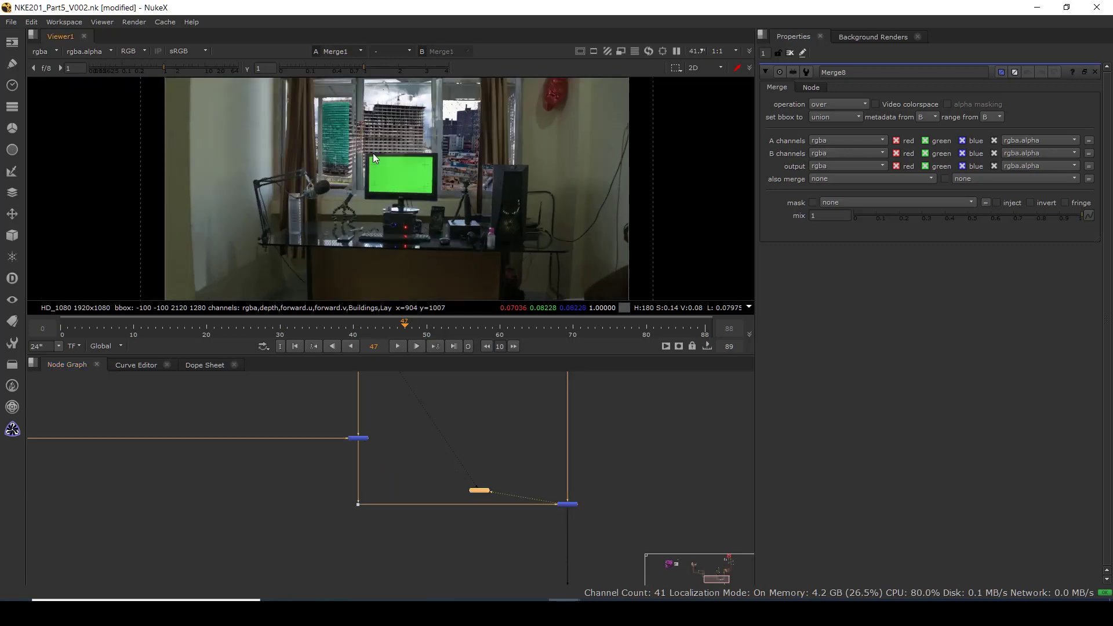
Examine the window background in the composite up close on frame 47 and on the first frame.
key("space")
scroll(438, 352, "up", 2)
middle_click_drag(419, 350, 404, 294)
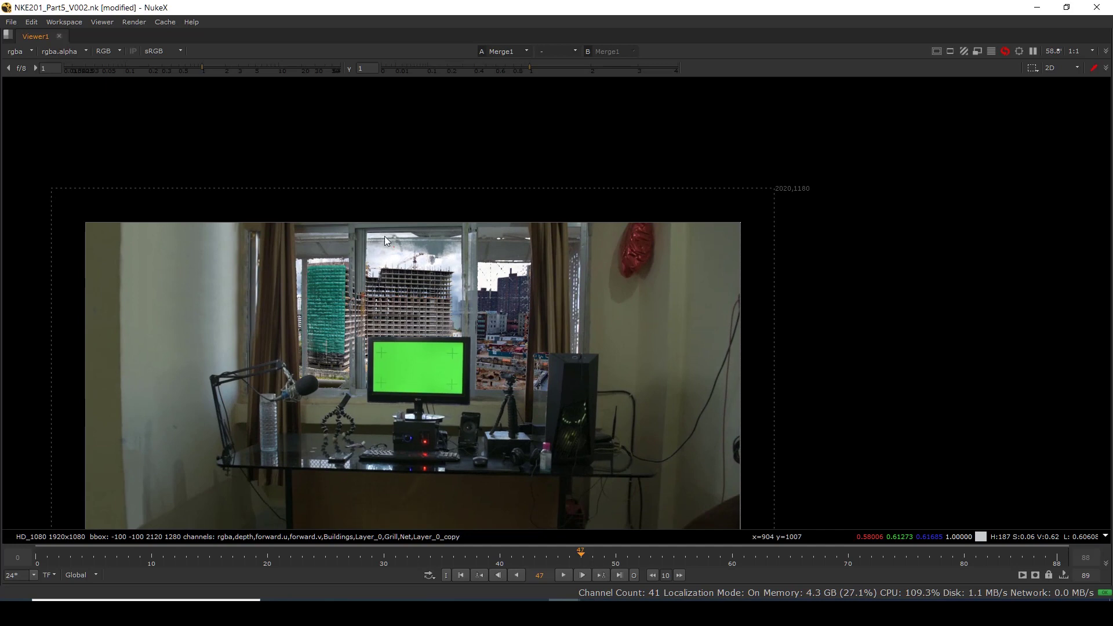
scroll(422, 237, "up", 3)
left_click_drag(325, 119, 528, 188)
left_click_drag(537, 114, 583, 349)
scroll(673, 259, "up", 2)
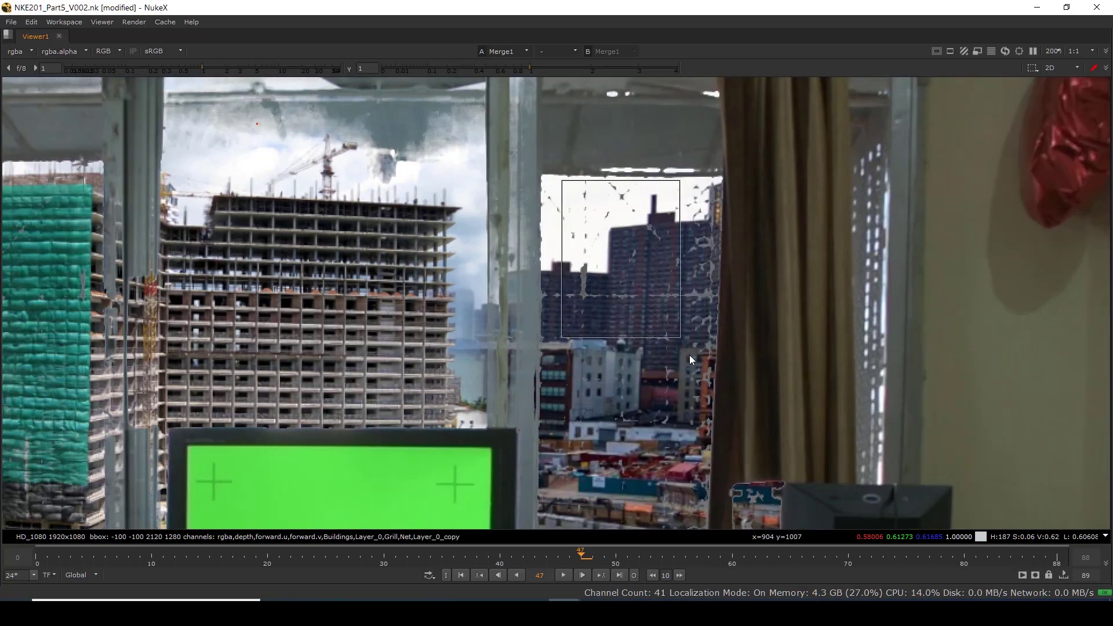
scroll(307, 264, "down", 2)
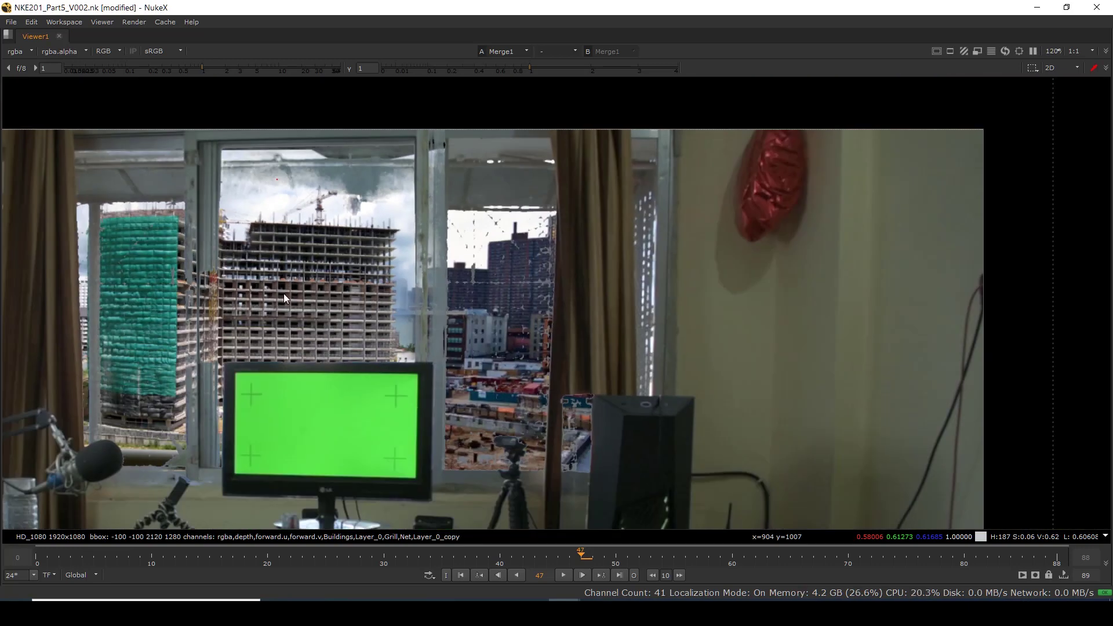
key("f")
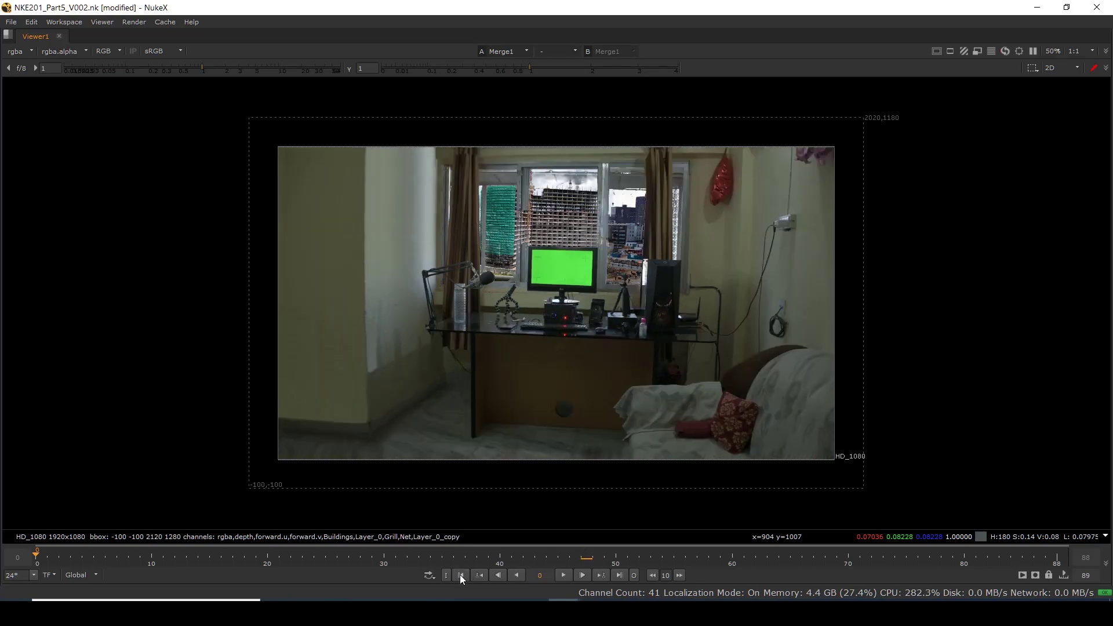
scroll(599, 193, "up", 2)
scroll(599, 193, "up", 1)
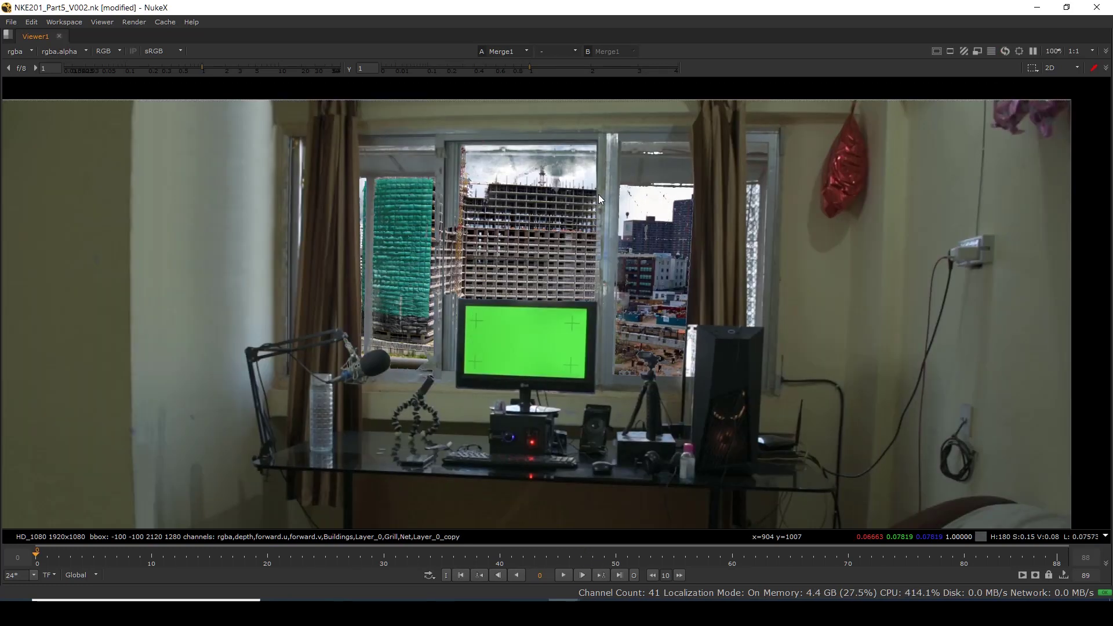
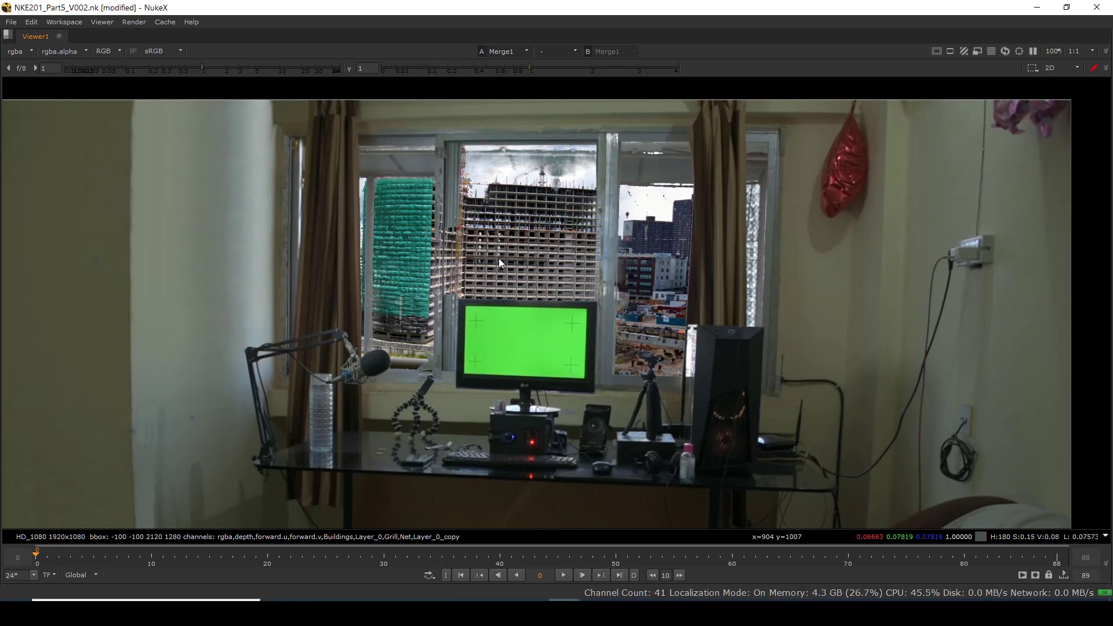
Play the composite from the first frame to check the movement of the buildings behind the window, stopping at frame 16.
key("space")
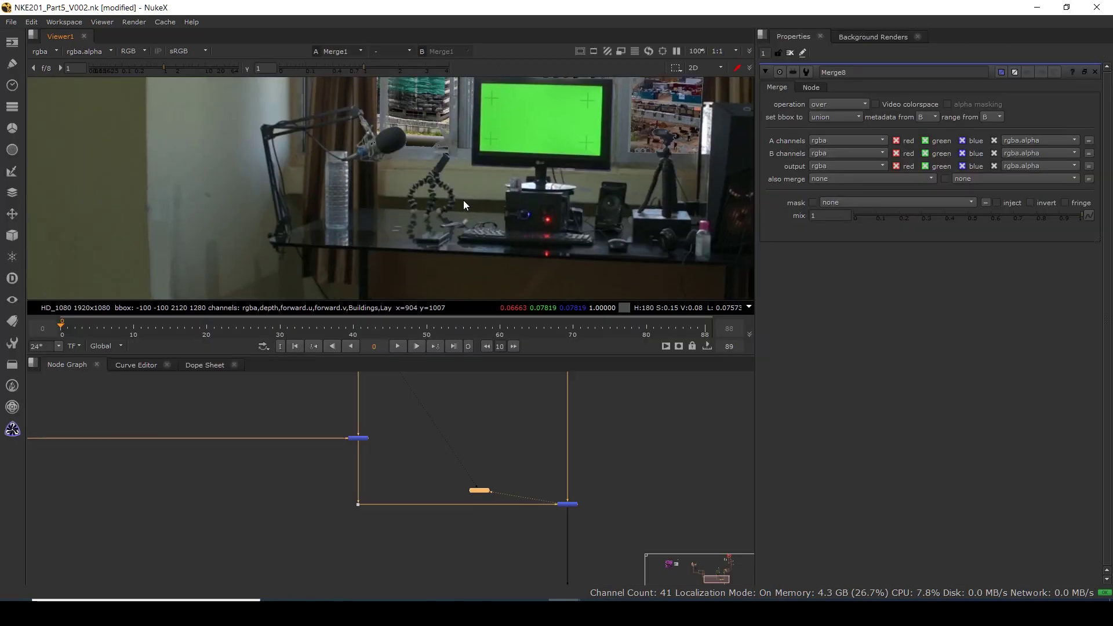
scroll(460, 200, "down", 3)
left_click(398, 346)
right_click(408, 218)
left_click(377, 185)
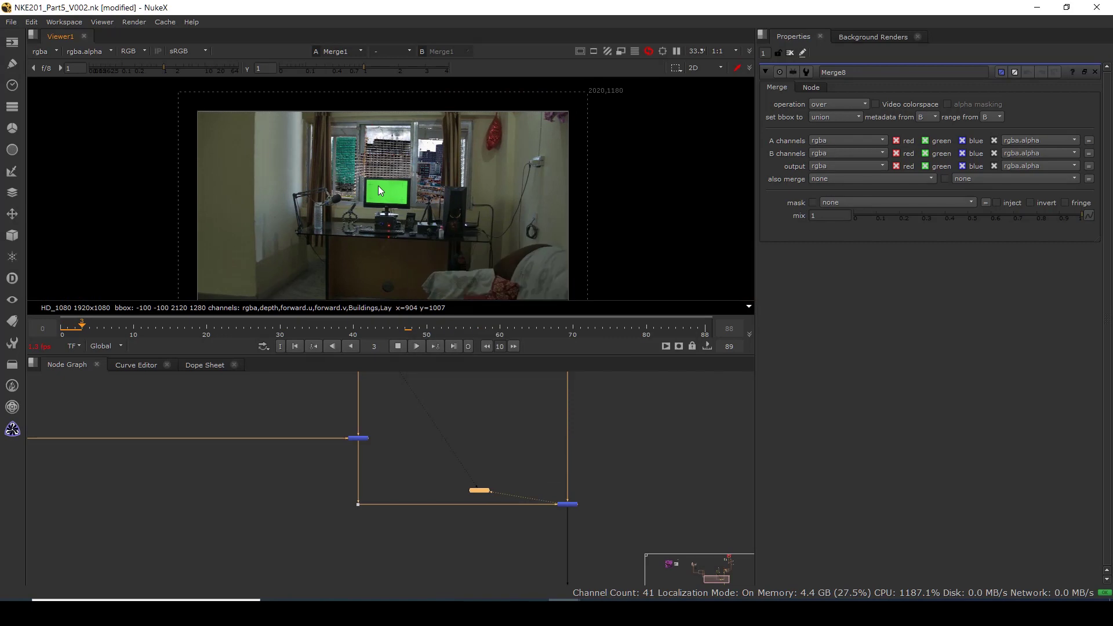
key("space")
scroll(587, 267, "up", 2)
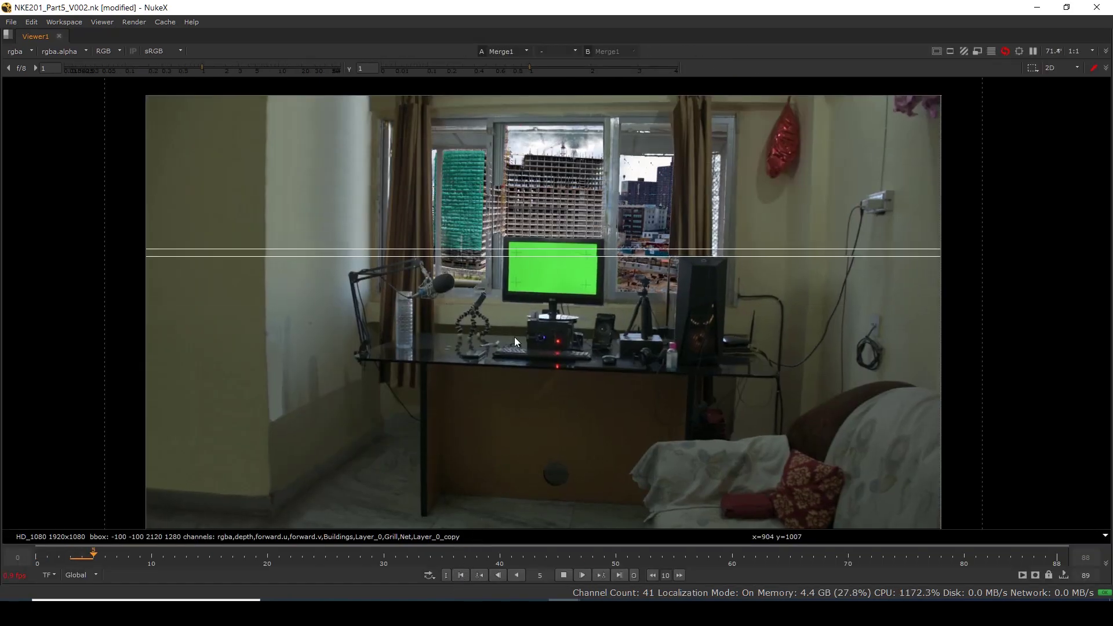
left_click(461, 575)
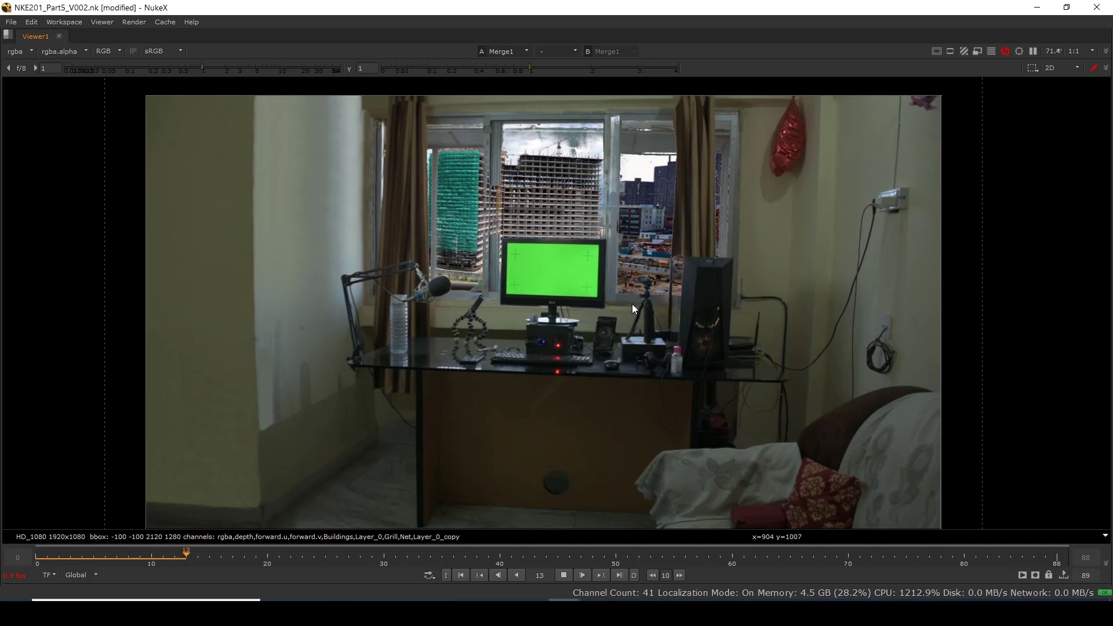
left_click(461, 574)
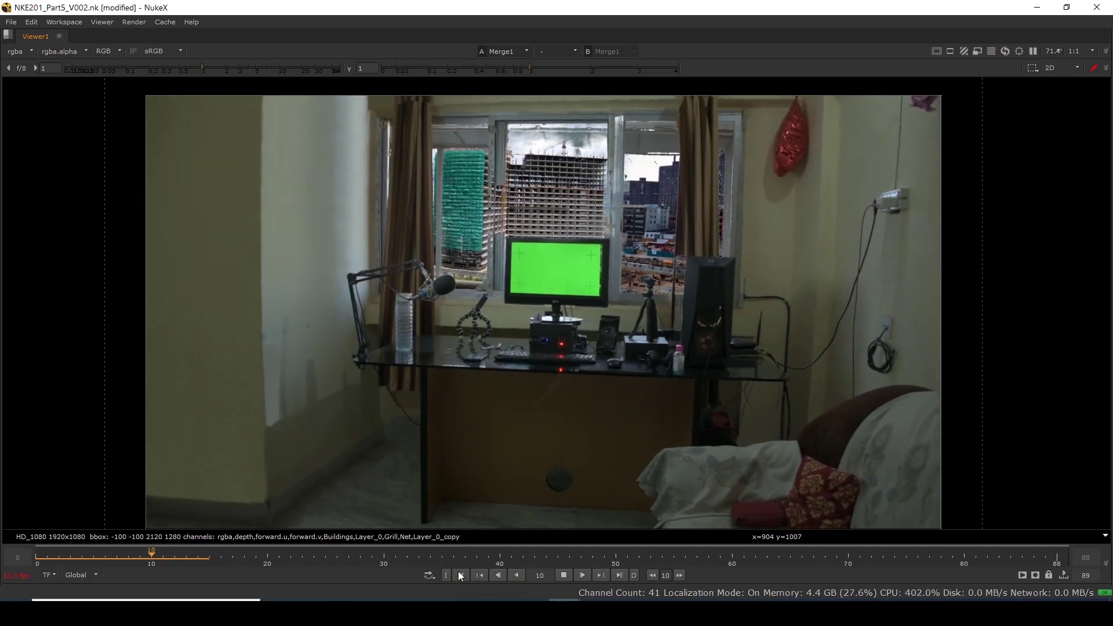
left_click(564, 575)
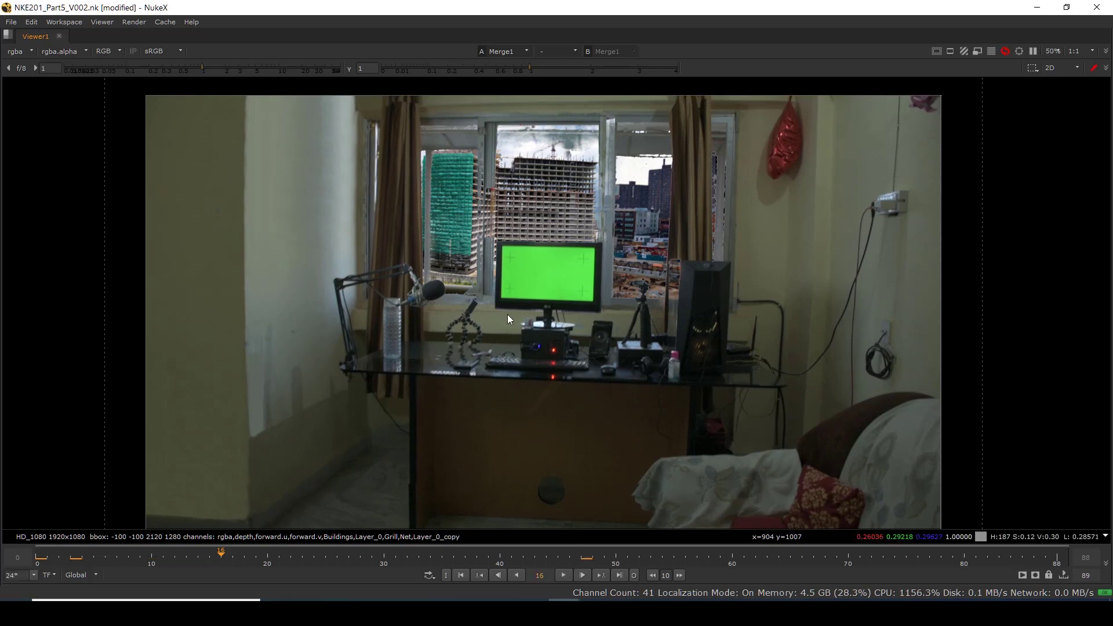
Display the Merge4 output containing the window grill and net layers in the viewer.
key("space")
scroll(316, 466, "down", 6)
middle_click_drag(248, 499, 292, 533)
scroll(206, 431, "up", 4)
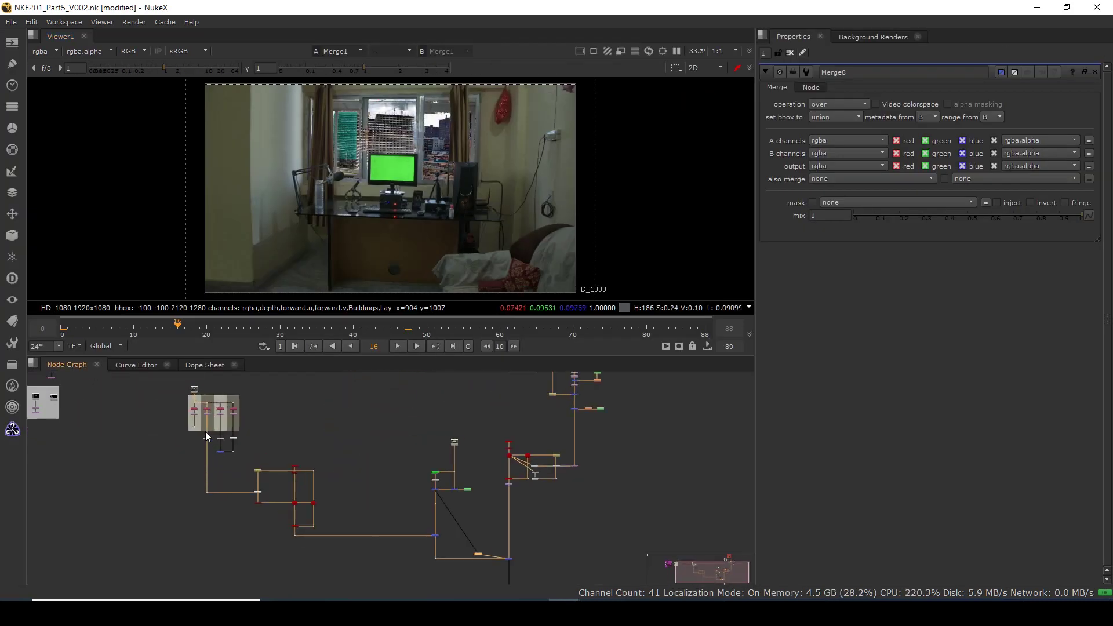
scroll(244, 468, "up", 3)
left_click(230, 464)
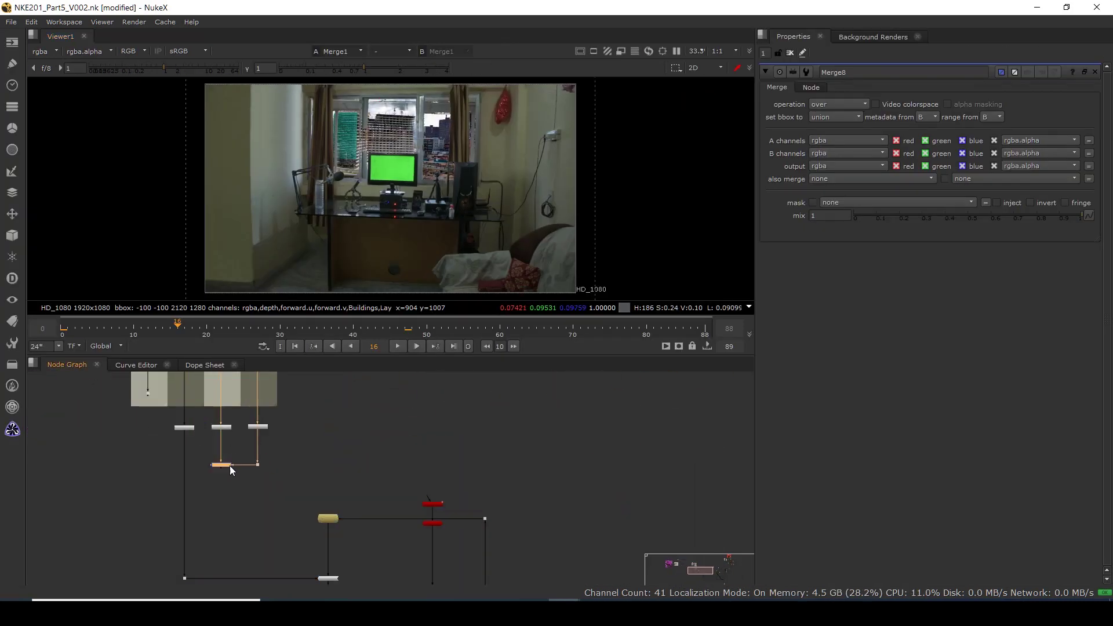
key("1")
scroll(414, 134, "up", 2)
scroll(182, 427, "down", 2)
scroll(182, 429, "up", 2)
scroll(253, 472, "down", 3)
scroll(308, 542, "up", 3)
middle_click_drag(308, 541, 273, 477)
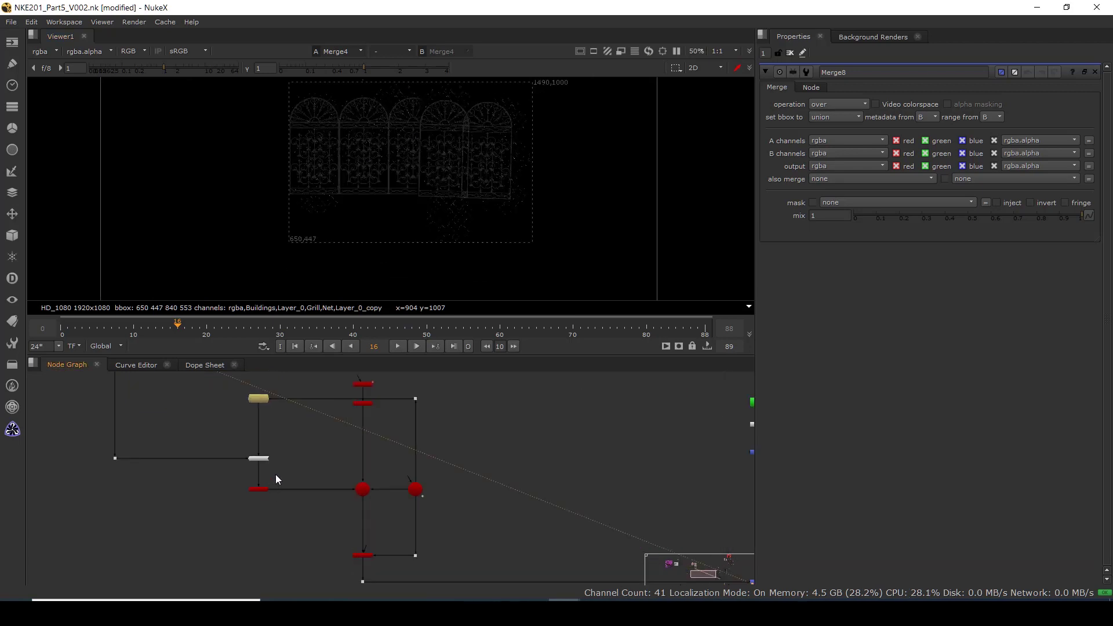
Display Card1 in the 3D viewer and examine its position relative to the camera and the tracked point cloud.
left_click(260, 489)
key("1")
scroll(432, 110, "down", 3)
left_click_drag(433, 203, 347, 281, "ctrl")
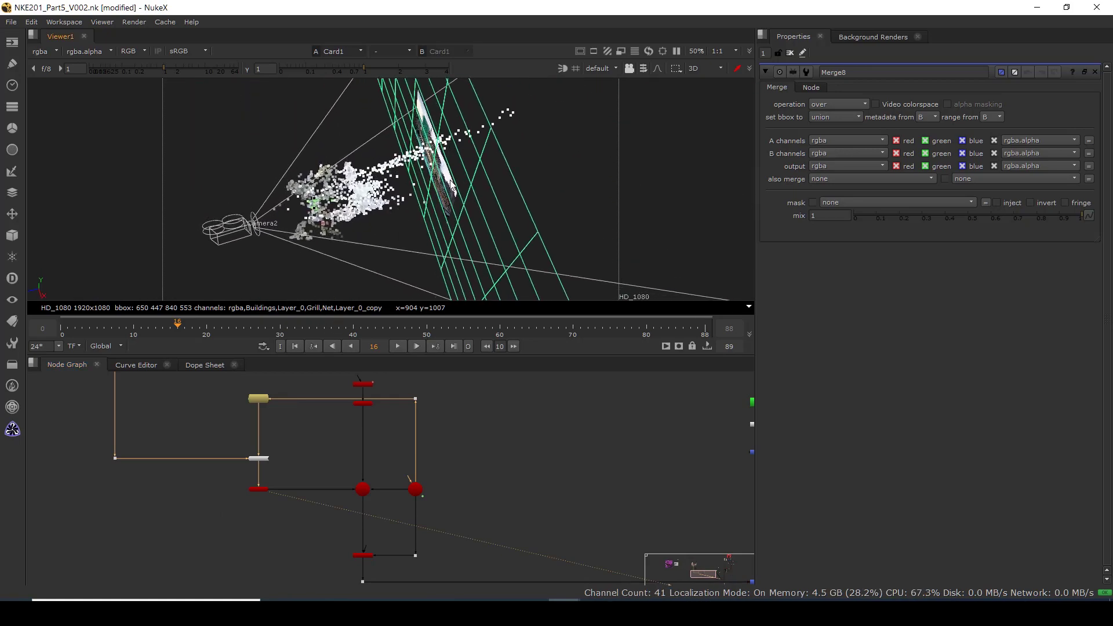
left_click_drag(452, 189, 343, 301, "ctrl")
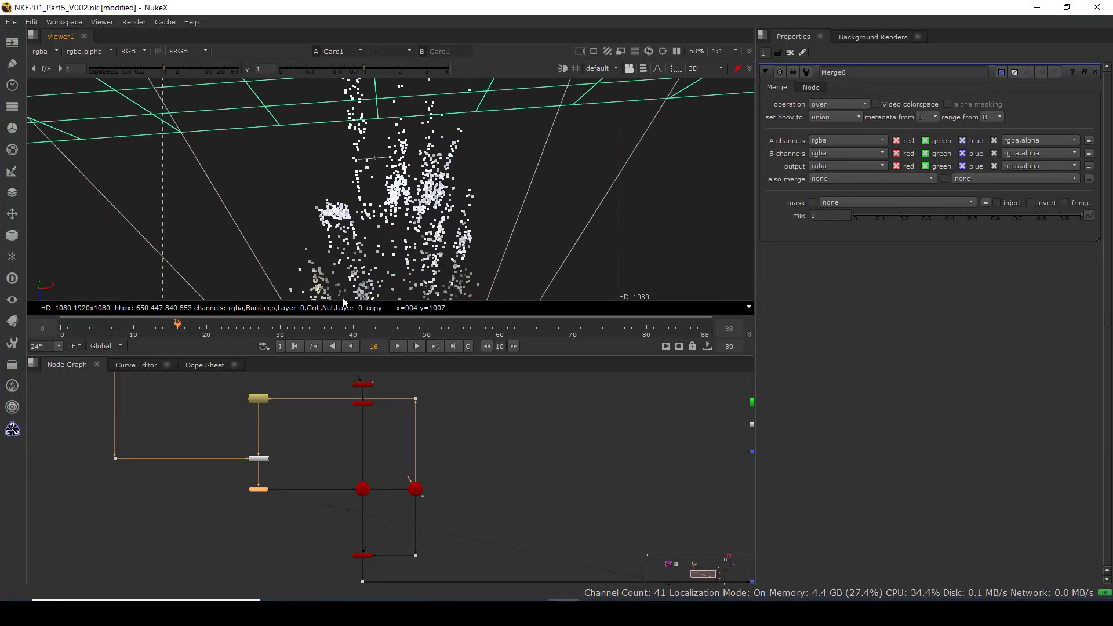
left_click_drag(299, 190, 461, 241)
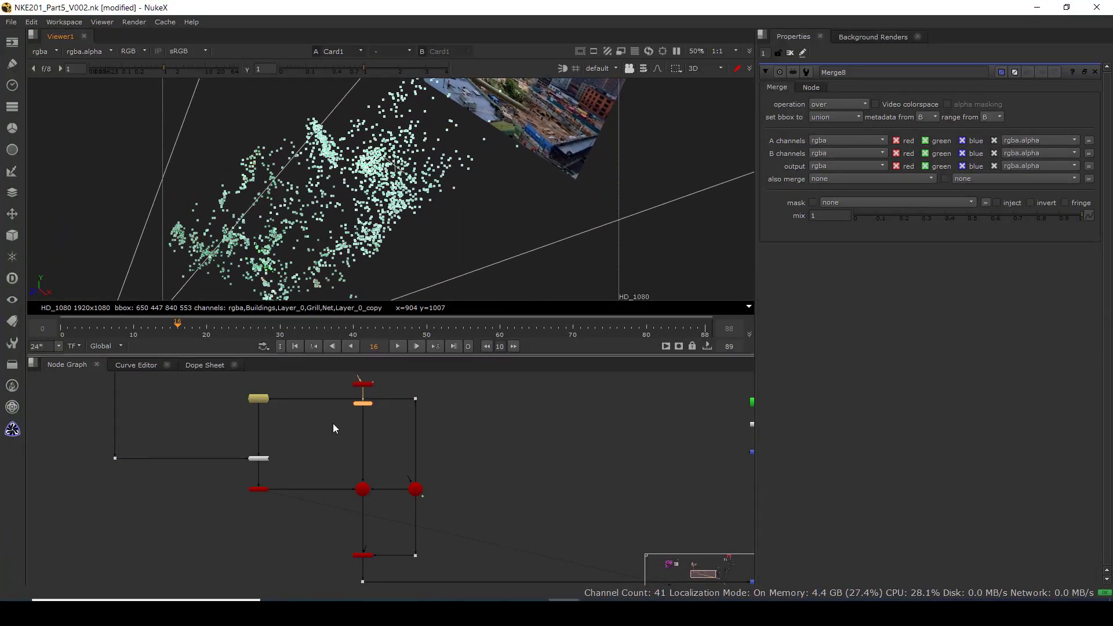
Display the CameraTracker3 node from the camera tracking backdrop in the viewer with its track points.
scroll(259, 487, "down", 3)
left_click(218, 539)
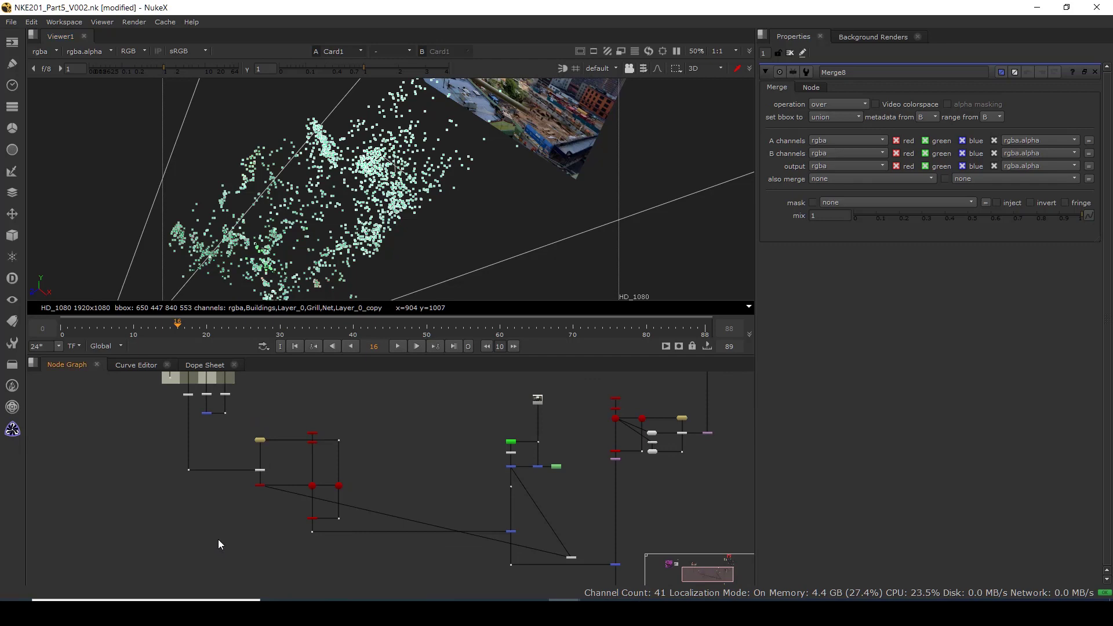
middle_click_drag(186, 507, 251, 581)
middle_click_drag(249, 480, 461, 515)
scroll(106, 447, "up", 4)
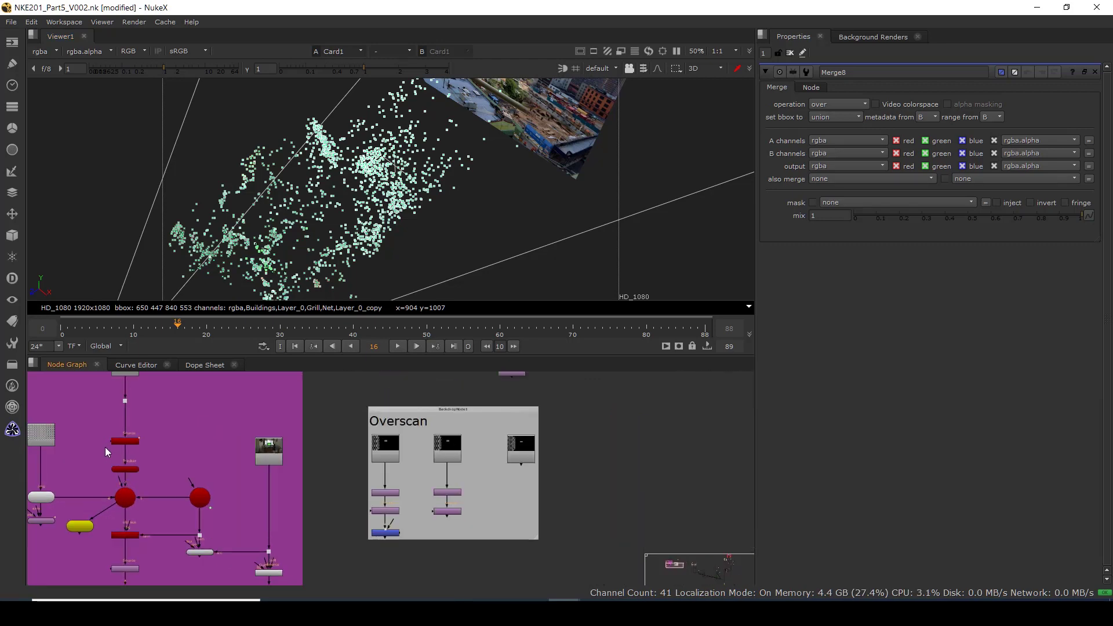
middle_click_drag(121, 468, 153, 502)
scroll(153, 506, "up", 3)
left_click(177, 435)
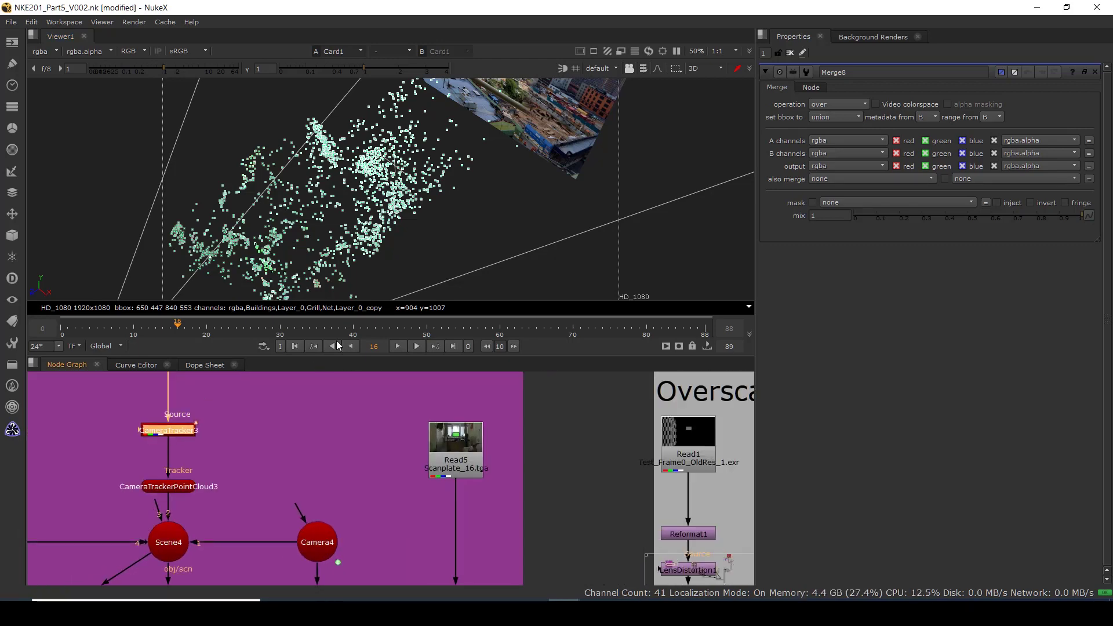
key("1")
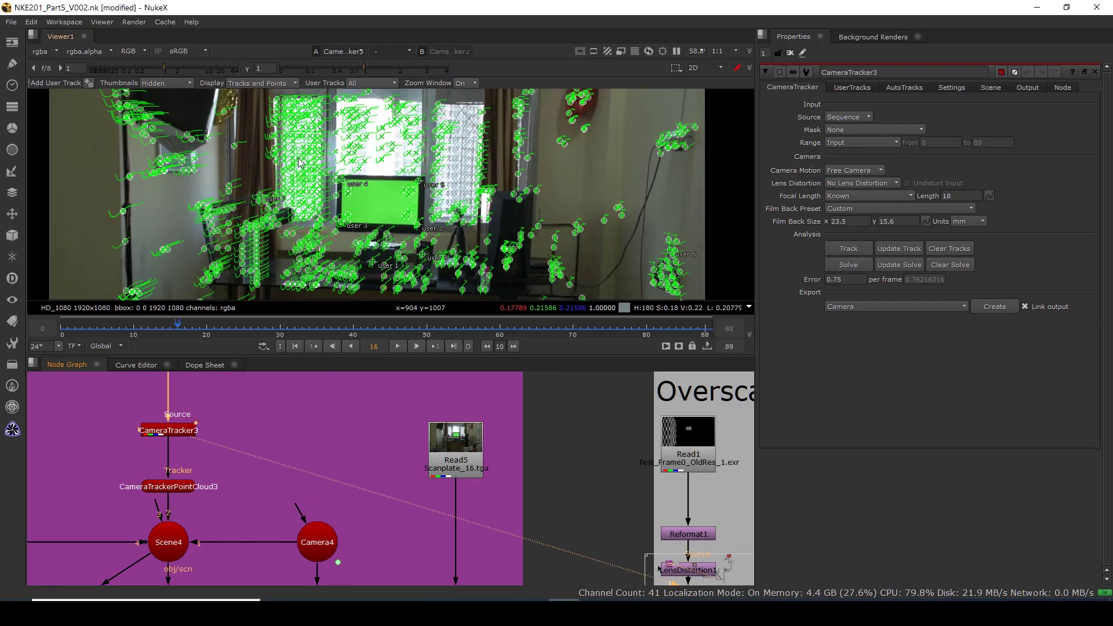
scroll(300, 162, "down", 1)
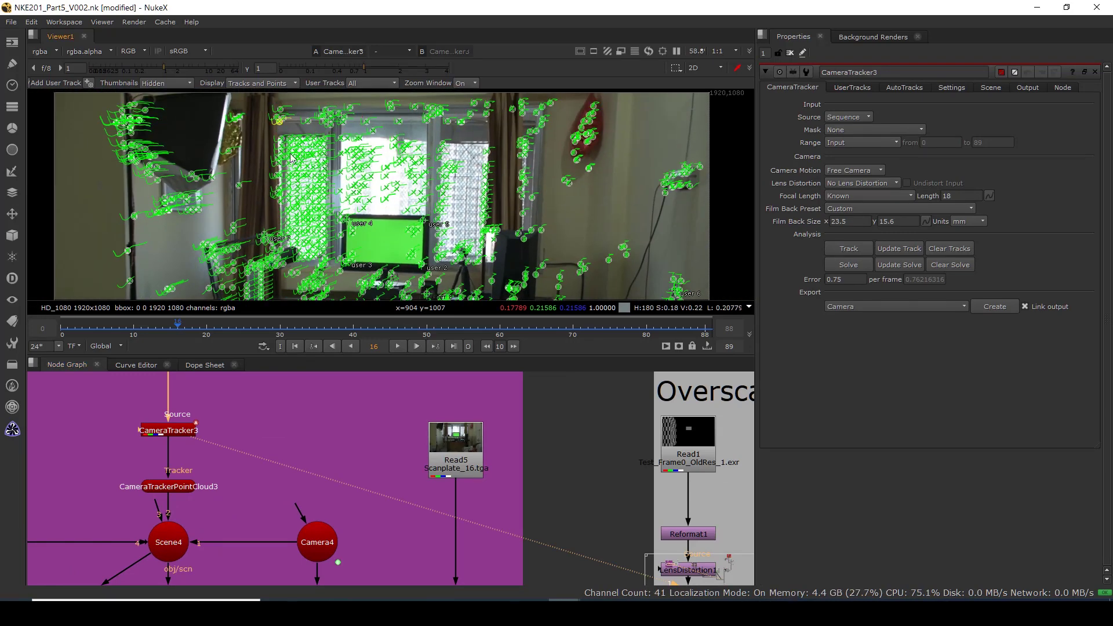
Create a card from the track points covering the upper part of the left window pane.
left_click_drag(281, 137, 328, 226)
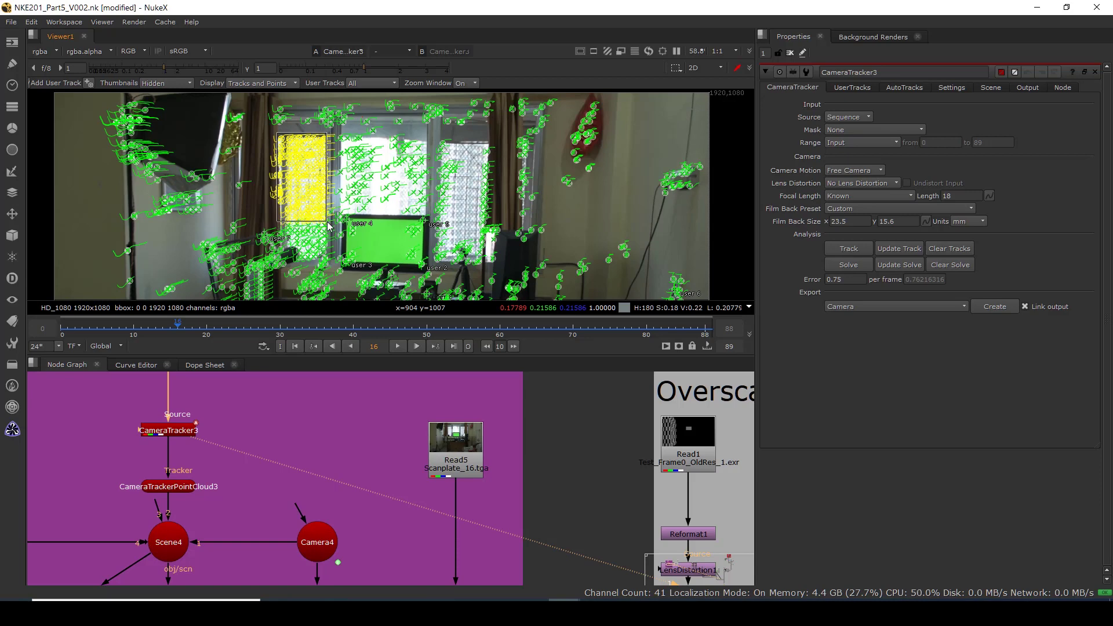
right_click(309, 176)
mouse_move(344, 221)
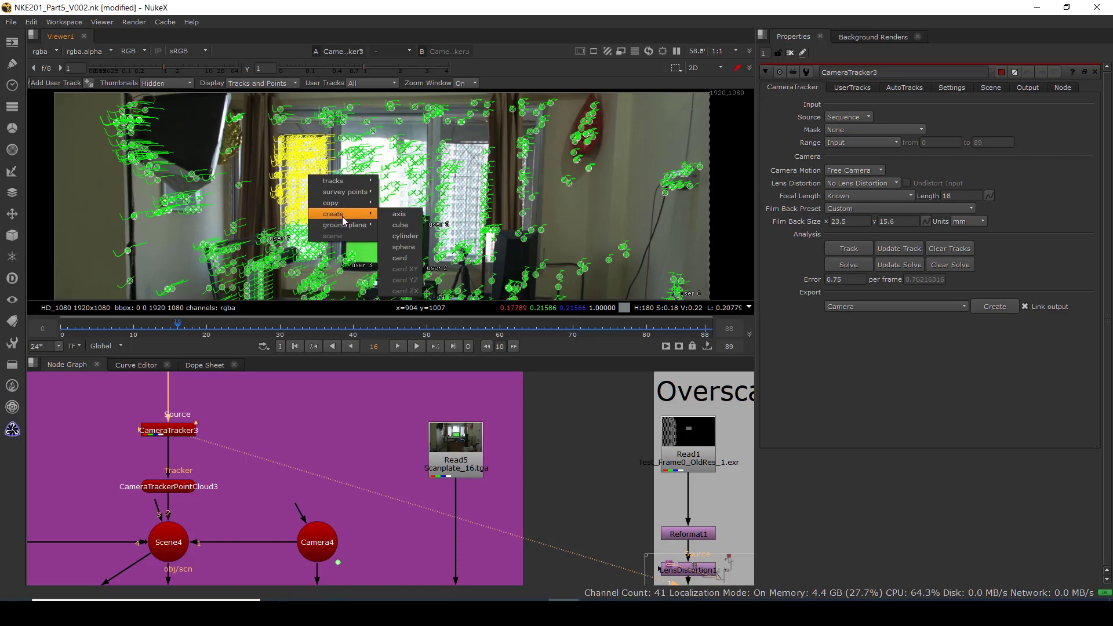
left_click(400, 258)
Move the new card node next to the building projection setup and display it in the viewer.
scroll(94, 480, "down", 5)
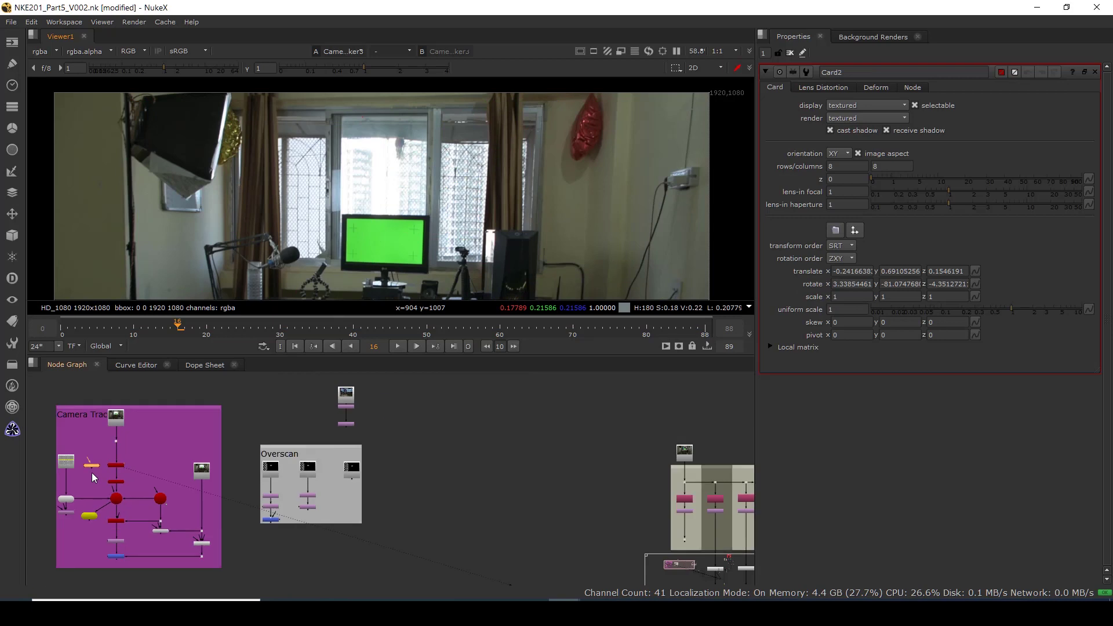
left_click_drag(94, 466, 522, 490)
middle_click_drag(612, 533, 208, 459)
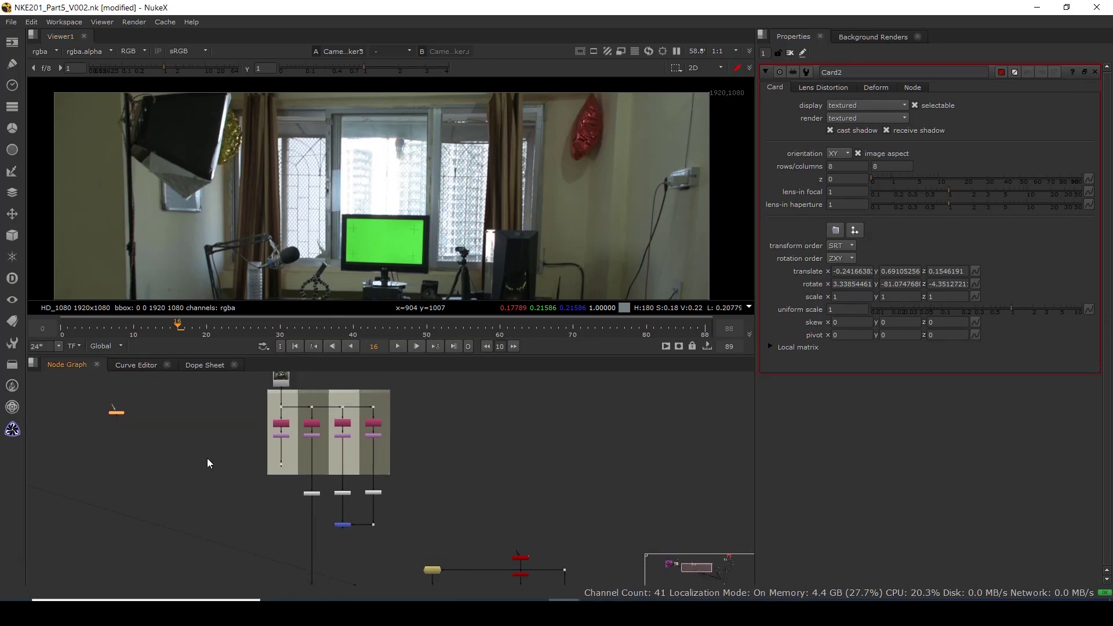
left_click_drag(119, 416, 194, 508)
middle_click_drag(232, 524, 151, 415)
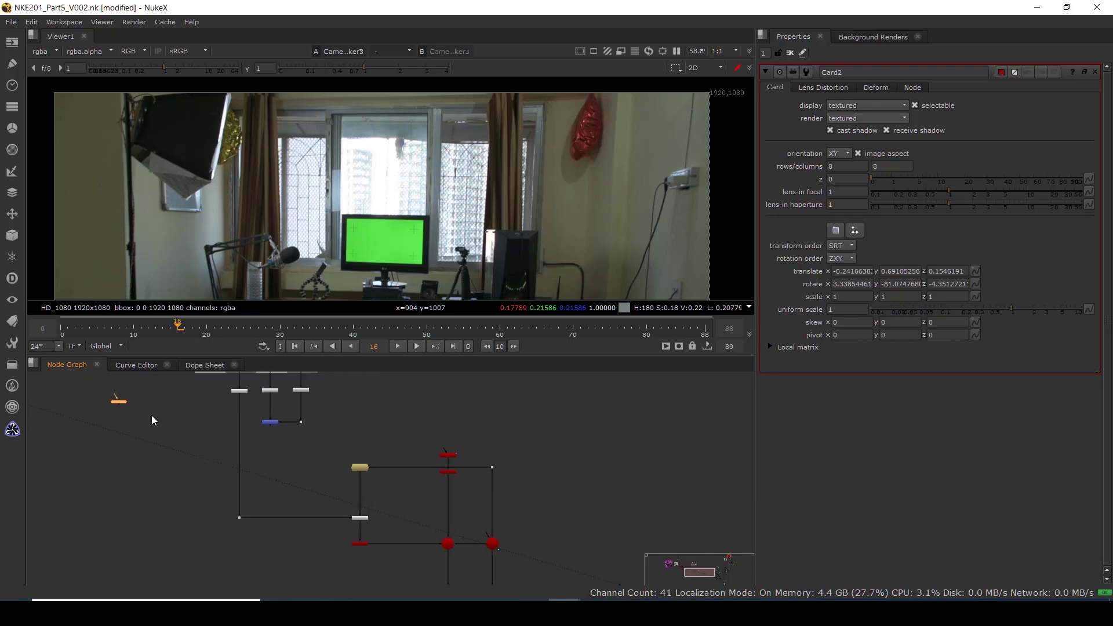
scroll(151, 415, "down", 2)
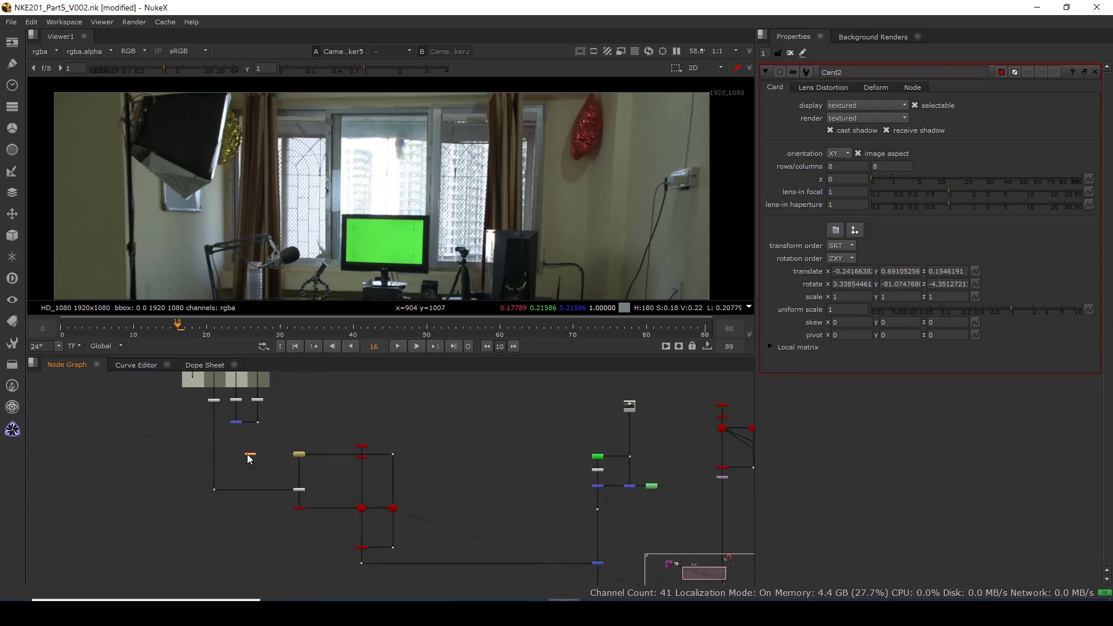
scroll(239, 480, "up", 2)
key("1")
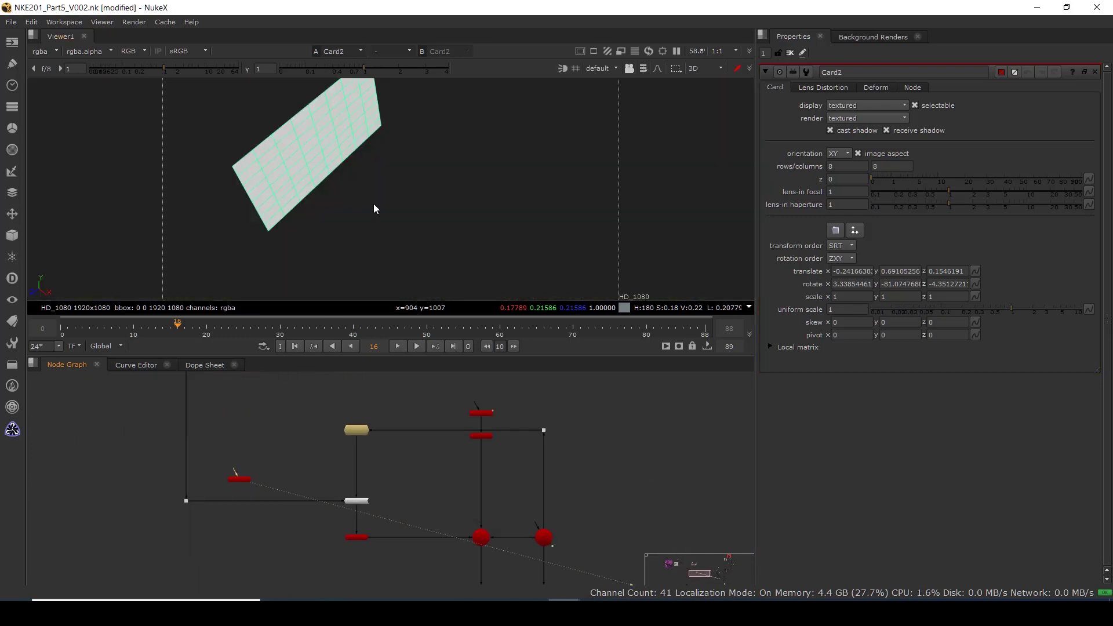
Connect Card2 to Scene2 and display the scene in 3D with the camera, point cloud and building card.
scroll(236, 490, "up", 2)
left_click_drag(264, 483, 608, 514)
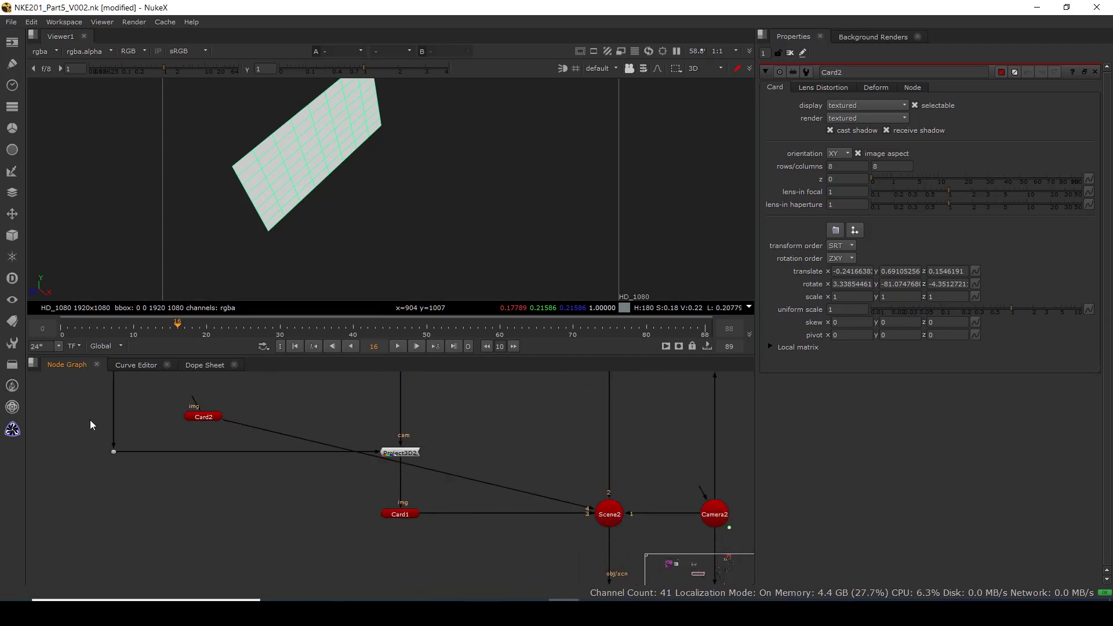
left_click_drag(196, 418, 196, 416)
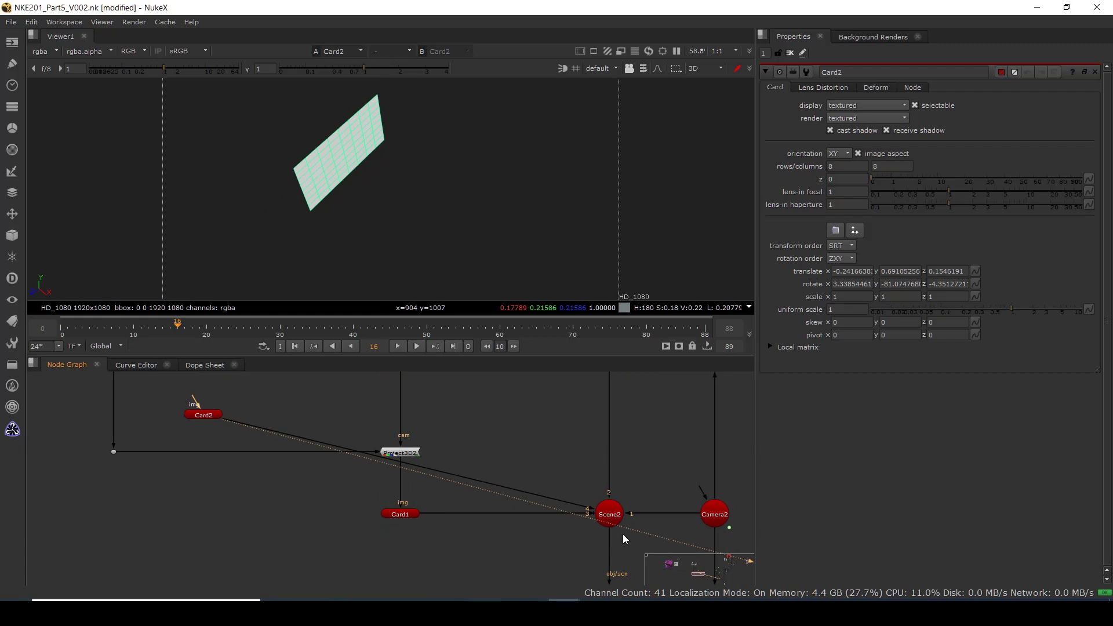
left_click(610, 515)
key("1")
left_click_drag(182, 272, 348, 171, "ctrl")
scroll(376, 189, "up", 3)
left_click_drag(392, 204, 348, 209, "ctrl")
Set Card2's Y rotation to 0.
left_click(204, 415)
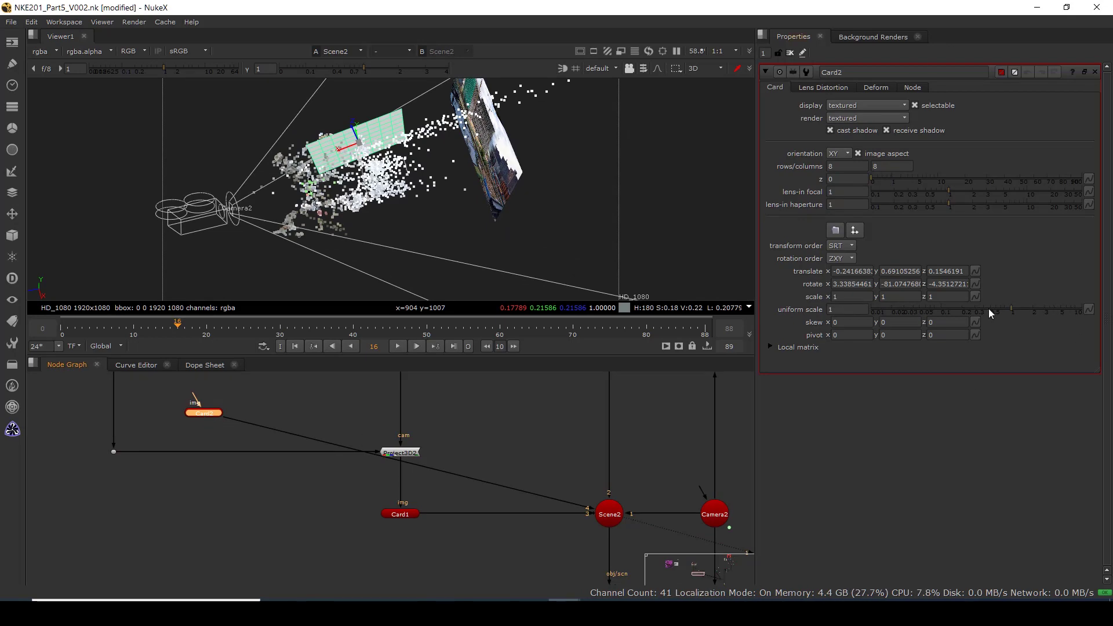
double_click(882, 284)
type("0")
key("Return")
Move Card2 into the window's point cloud, at about X 0.076, Y 0.668 and Z 0.144.
left_click_drag(690, 208, 483, 226, "ctrl")
left_click_drag(380, 164, 409, 167)
left_click_drag(510, 212, 369, 271, "ctrl")
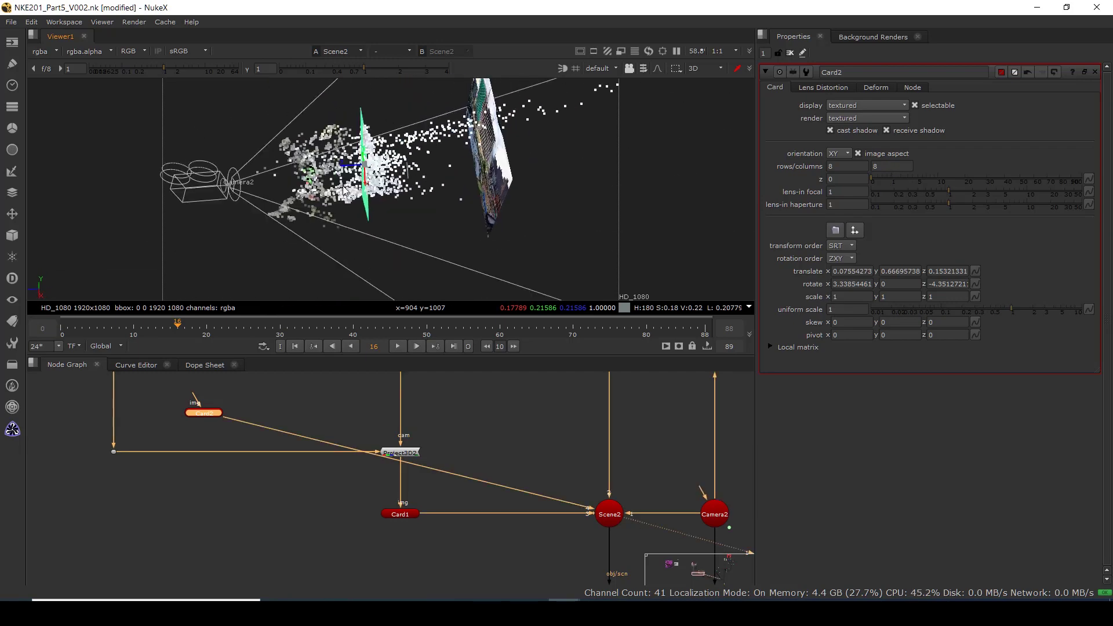
scroll(343, 191, "up", 5)
left_click_drag(336, 194, 521, 203, "ctrl")
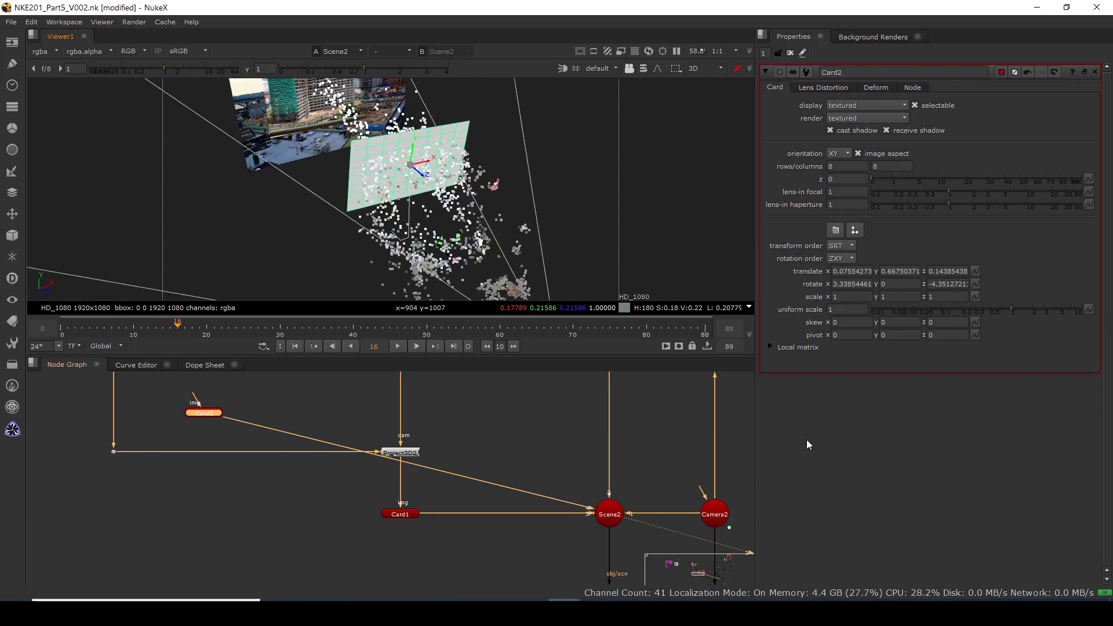
Set Card2's uniform scale to 2.
key("BackSpace")
type("2")
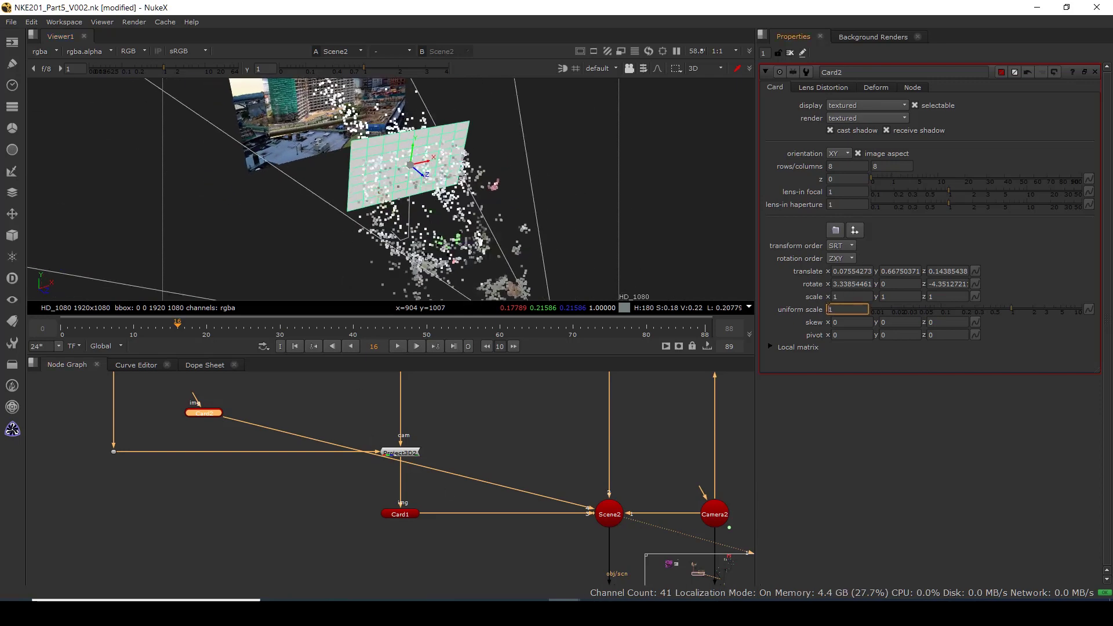
key("Return")
Move the Card2 node below and to one side of the building projection setup in the node graph.
scroll(173, 498, "down", 4)
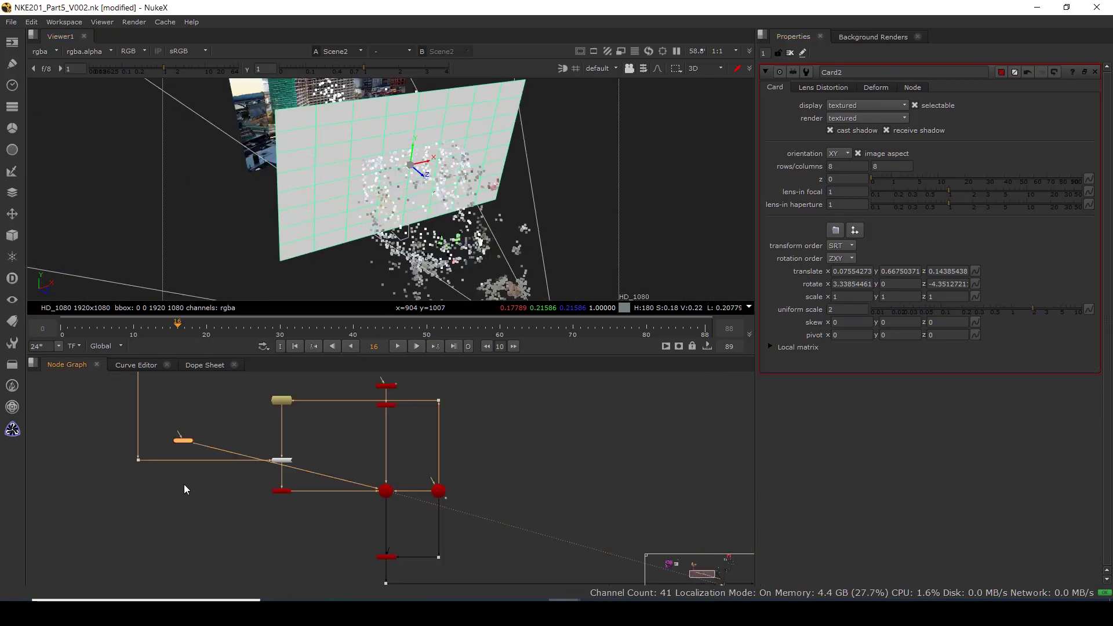
left_click_drag(191, 443, 190, 484)
left_click_drag(186, 440, 191, 535)
scroll(262, 480, "down", 2)
scroll(243, 461, "up", 3)
scroll(243, 467, "down", 1)
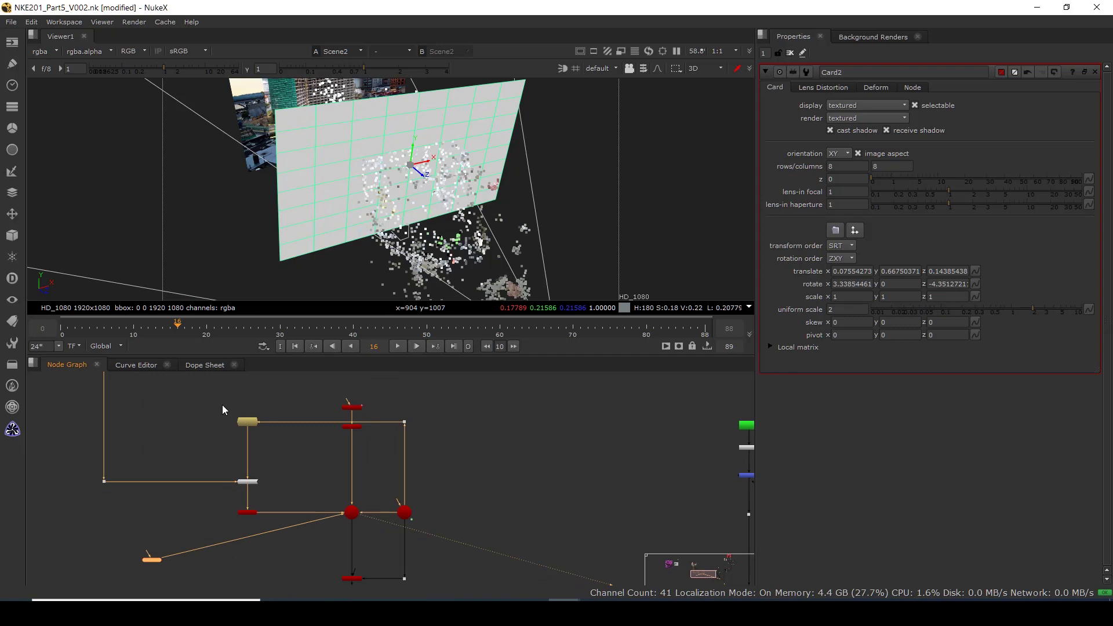
Paste a copy of the Project3D node into the empty area beside the FrameHold branch.
middle_click_drag(186, 435, 246, 492)
left_click_drag(255, 444, 317, 495)
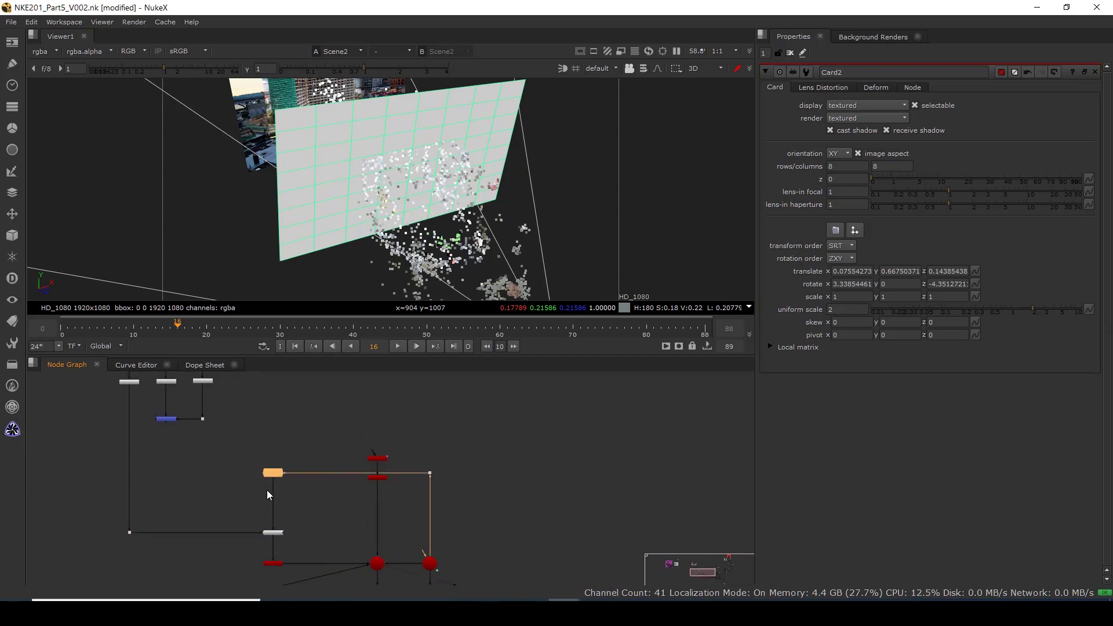
scroll(241, 527, "down", 1)
scroll(202, 558, "up", 2)
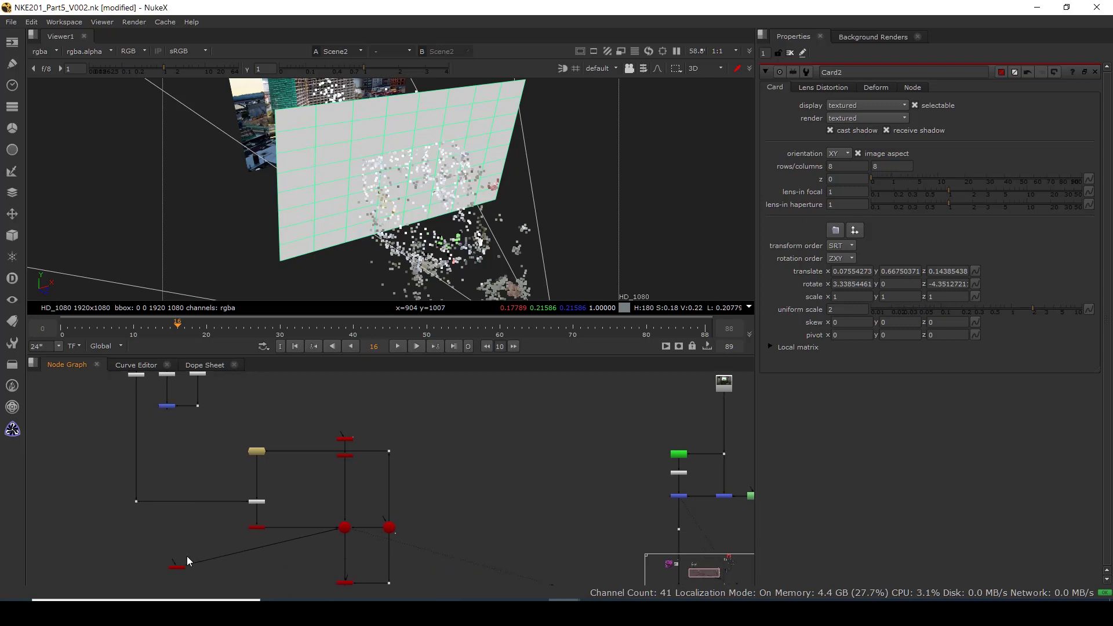
scroll(250, 483, "up", 1)
left_click_drag(258, 468, 315, 516)
key("ctrl+v")
scroll(168, 458, "up", 2)
scroll(220, 458, "down", 1)
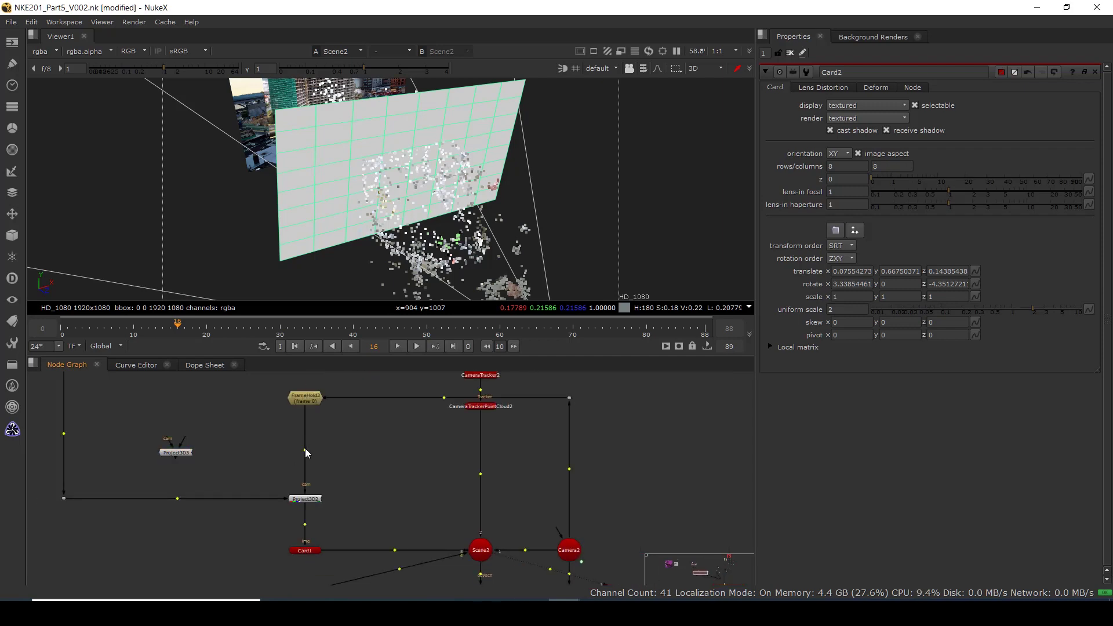
Add a dot between FrameHold and Project3D2, and connect the copied Project3D node's cam input to it.
left_click(305, 448, "ctrl")
left_click_drag(174, 440, 306, 447)
left_click(175, 450)
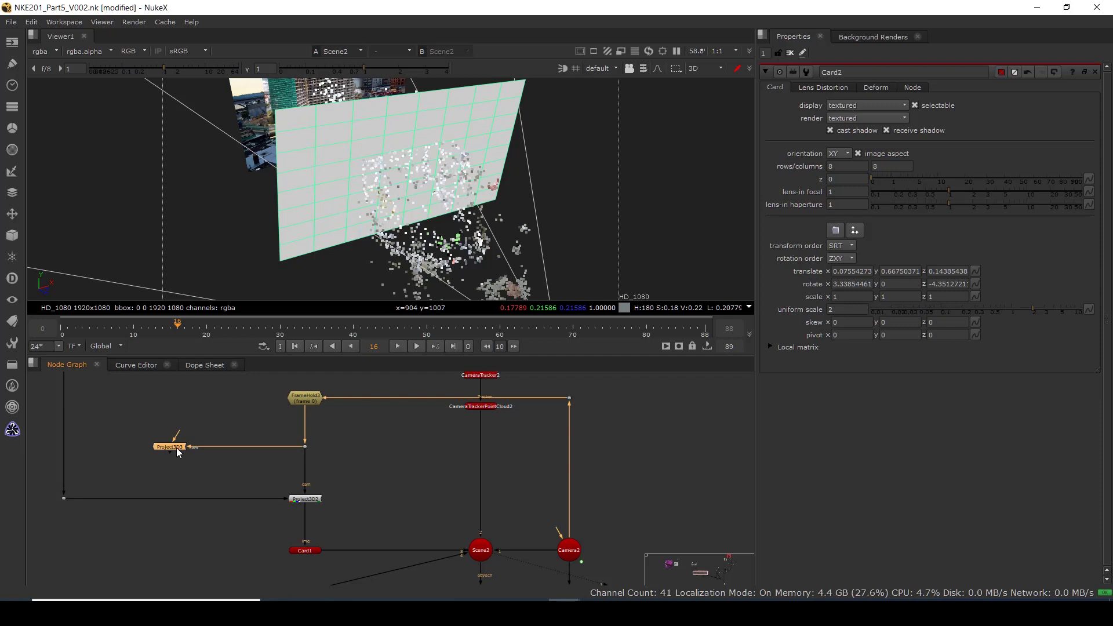
Connect the copied Project3D to the grill and net merge, feed it into Card2's image input, and align both nodes beneath the merge.
scroll(177, 448, "down", 4)
middle_click_drag(182, 437, 179, 464)
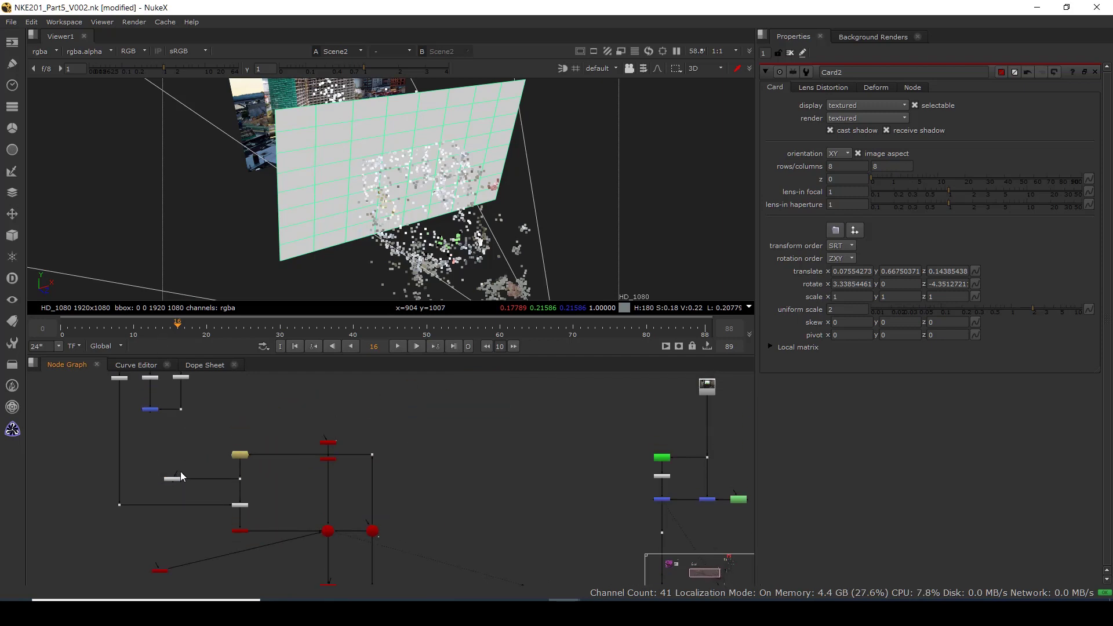
left_click_drag(171, 462, 150, 412)
left_click_drag(179, 480, 154, 477)
left_click_drag(154, 562, 150, 482)
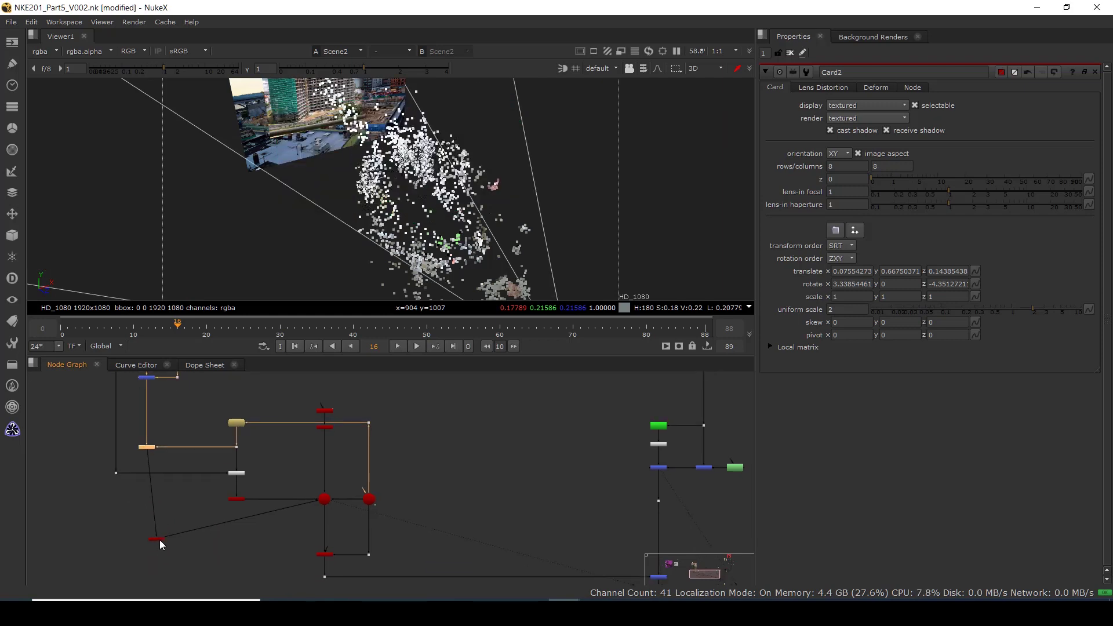
left_click_drag(159, 541, 147, 537)
Display ScanlineRender2's 2D output and examine the grill and net layers over the buildings.
scroll(419, 236, "down", 3)
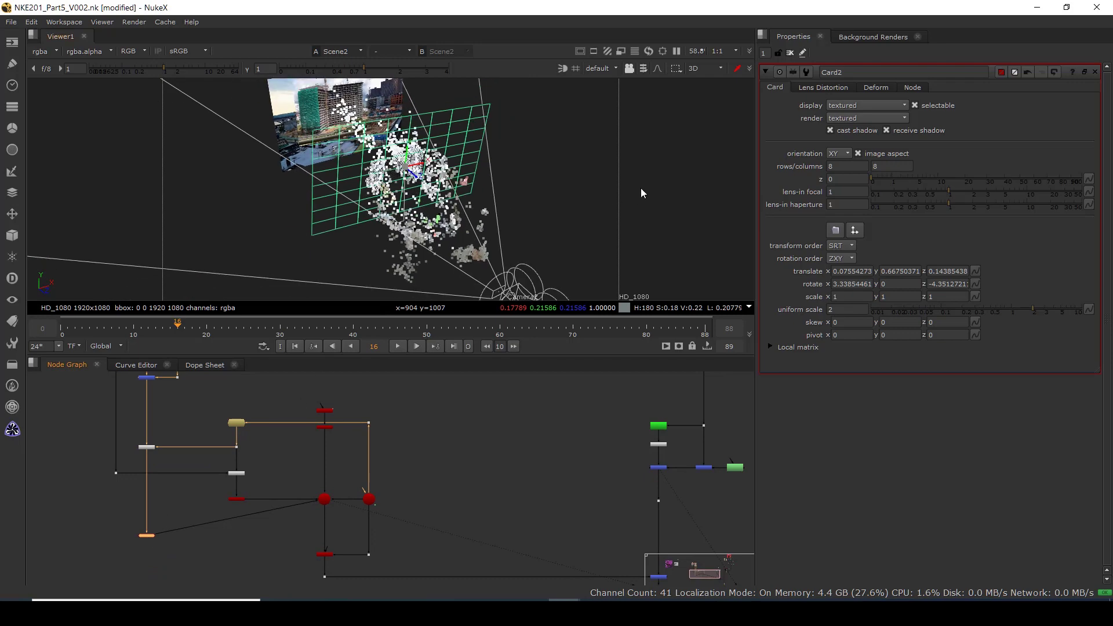
scroll(364, 500, "down", 5)
middle_click_drag(387, 570, 326, 534)
scroll(319, 501, "up", 5)
left_click_drag(212, 473, 267, 496)
key("1")
key("Tab")
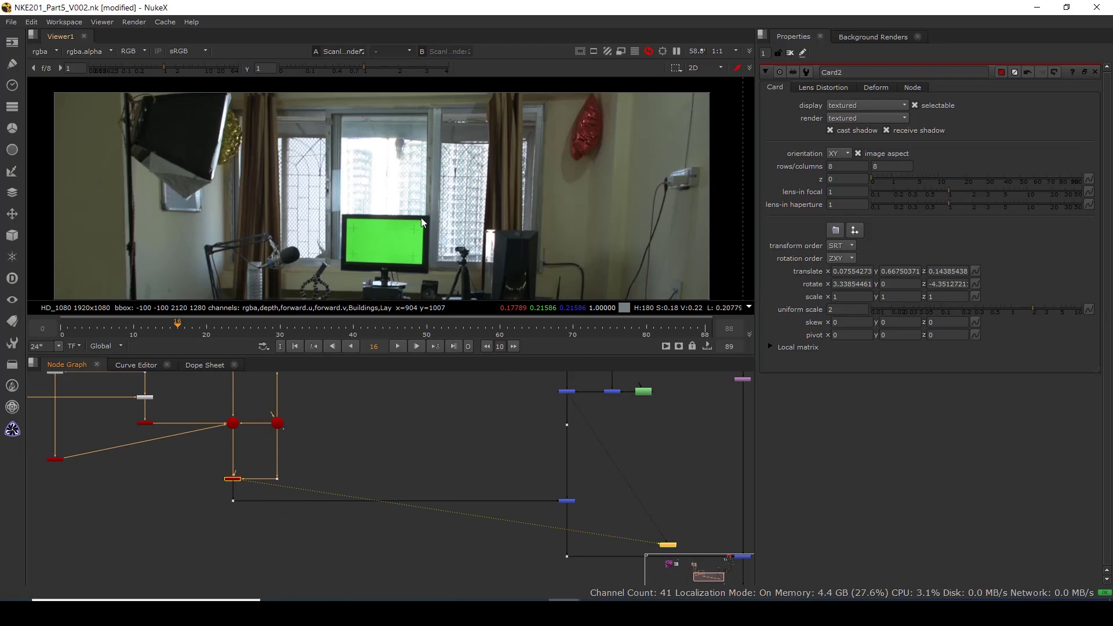
scroll(458, 174, "up", 2)
scroll(470, 174, "up", 1)
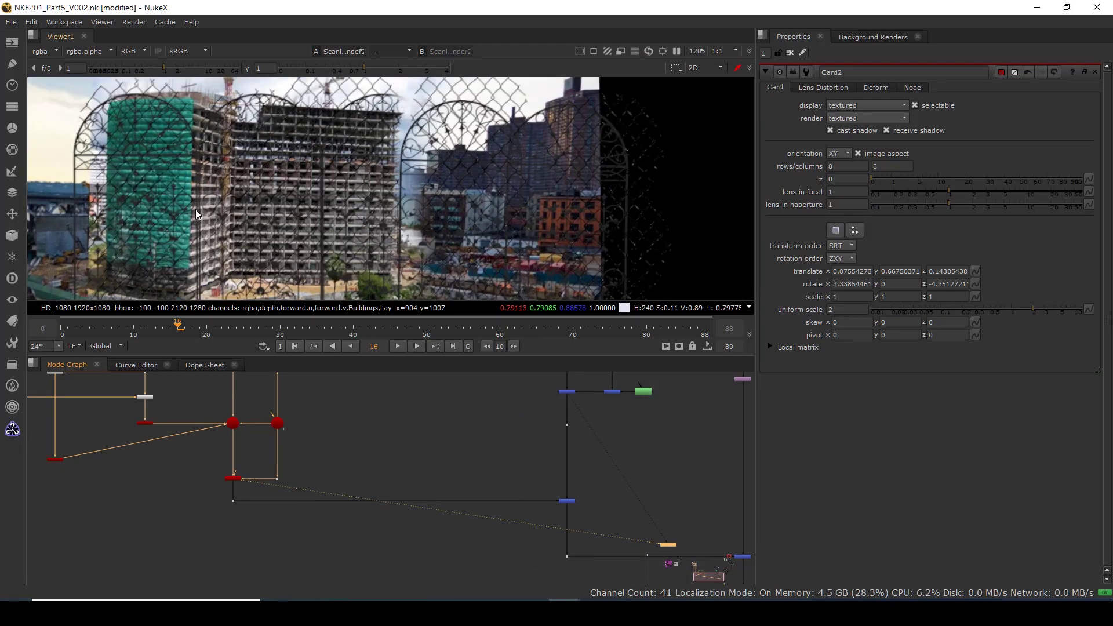
scroll(166, 153, "down", 3)
scroll(317, 481, "down", 3)
Display the Merge1 composite and check the grill and net behind the room's window.
middle_click_drag(470, 534, 267, 485)
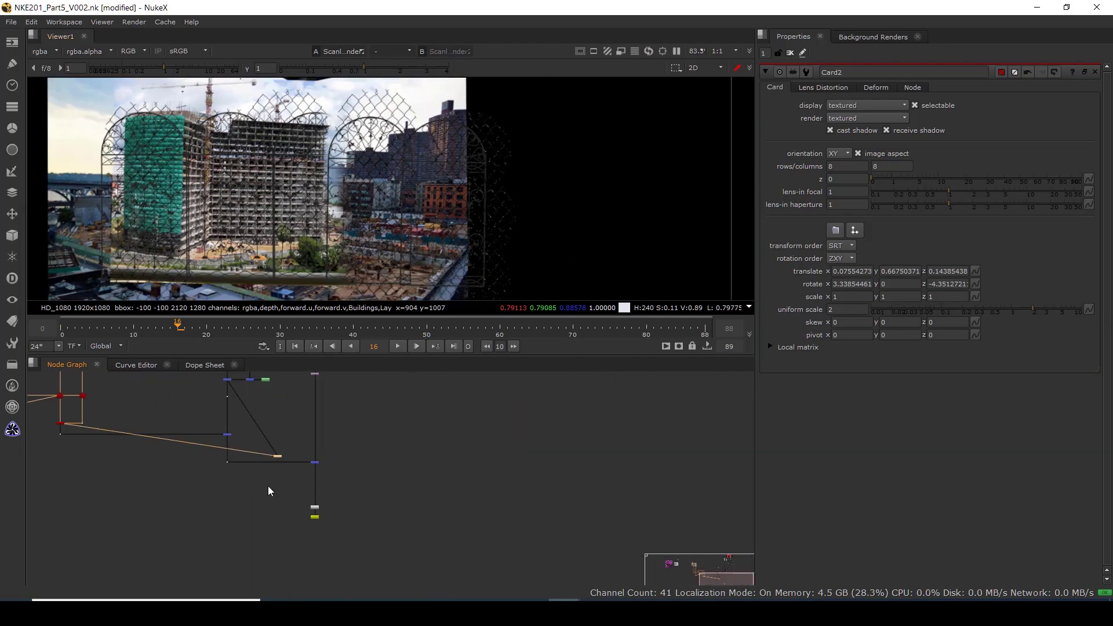
scroll(299, 474, "up", 3)
left_click_drag(373, 425, 291, 487)
key("1")
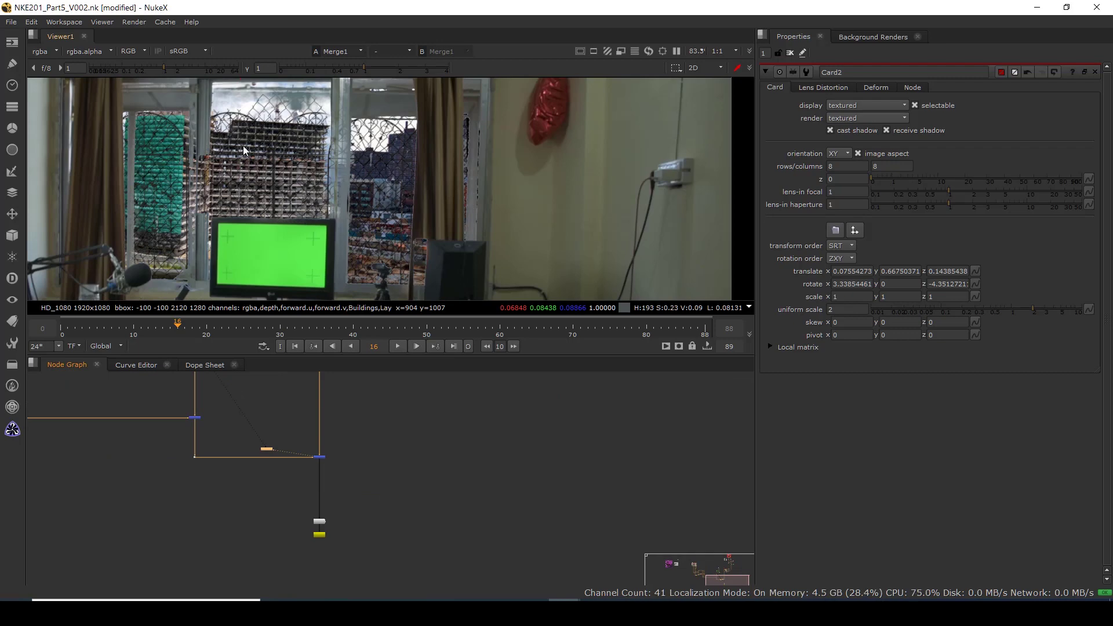
scroll(245, 147, "down", 3)
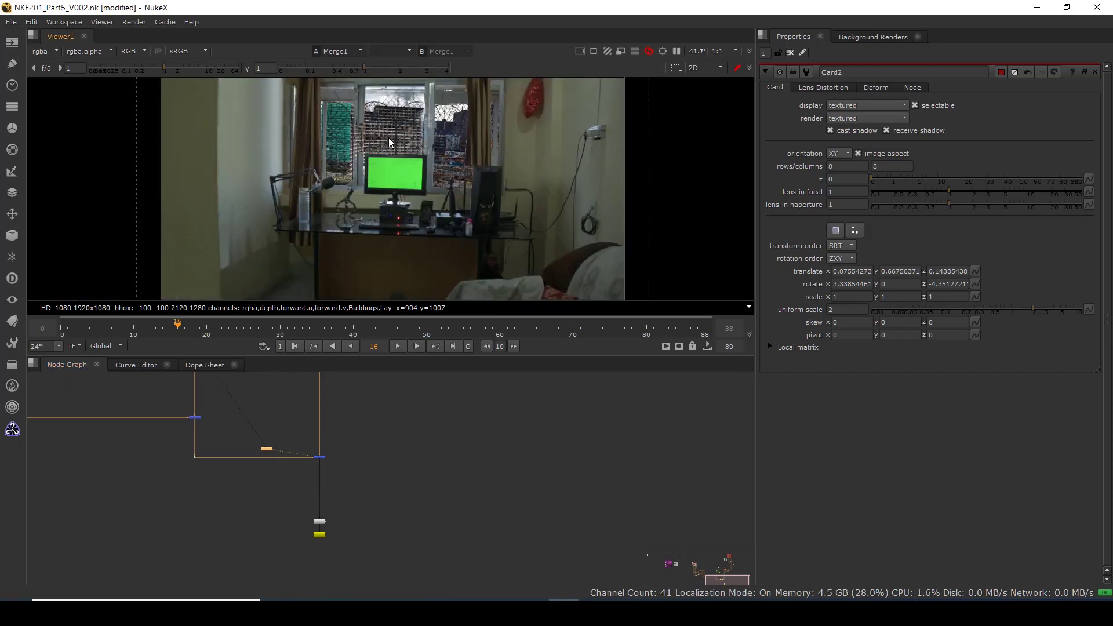
scroll(388, 138, "up", 3)
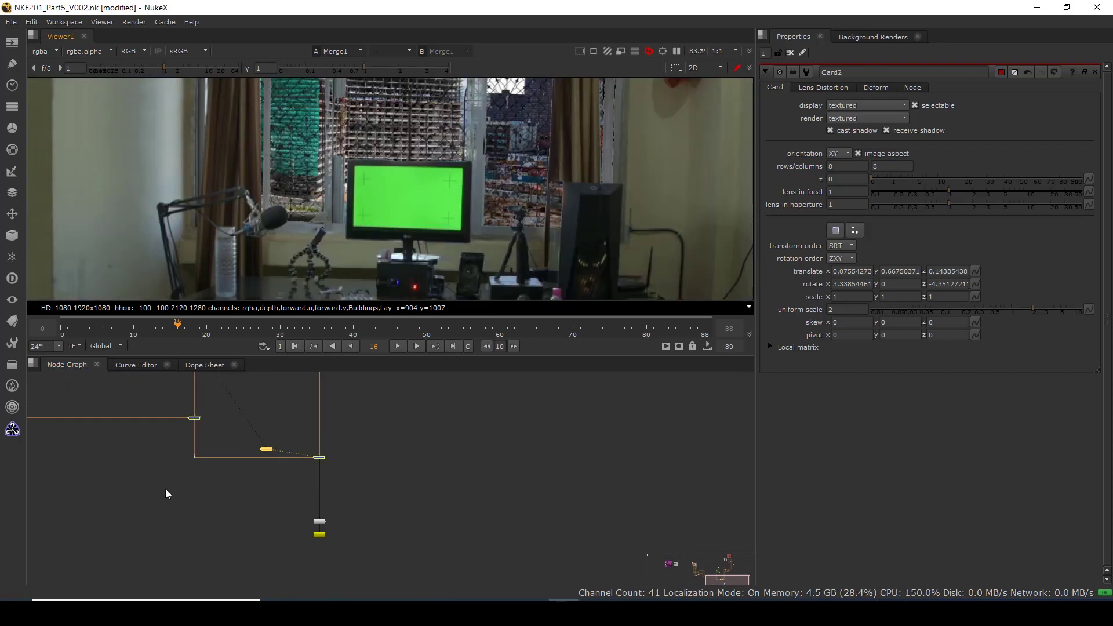
Display ScanlineRender2's output and copy the LensDistortion node below ScanlineRender1.
scroll(165, 492, "down", 1)
middle_click_drag(125, 485, 197, 505)
scroll(154, 469, "up", 3)
scroll(154, 469, "up", 2)
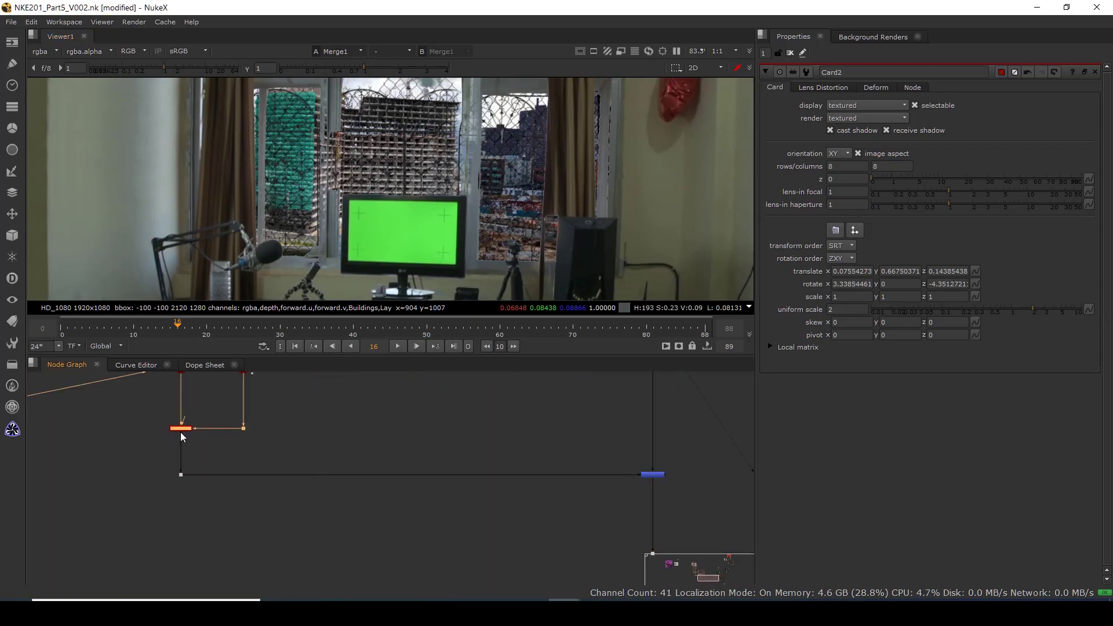
key("1")
scroll(280, 471, "down", 3)
middle_click_drag(433, 424, 275, 546)
scroll(432, 505, "up", 5)
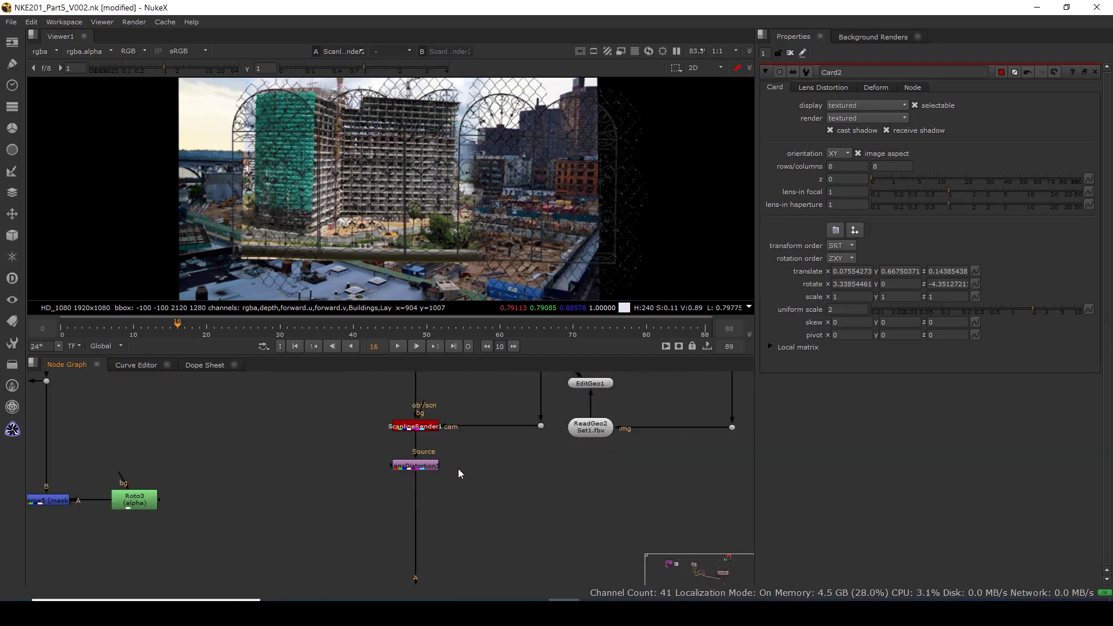
left_click_drag(341, 508, 478, 451)
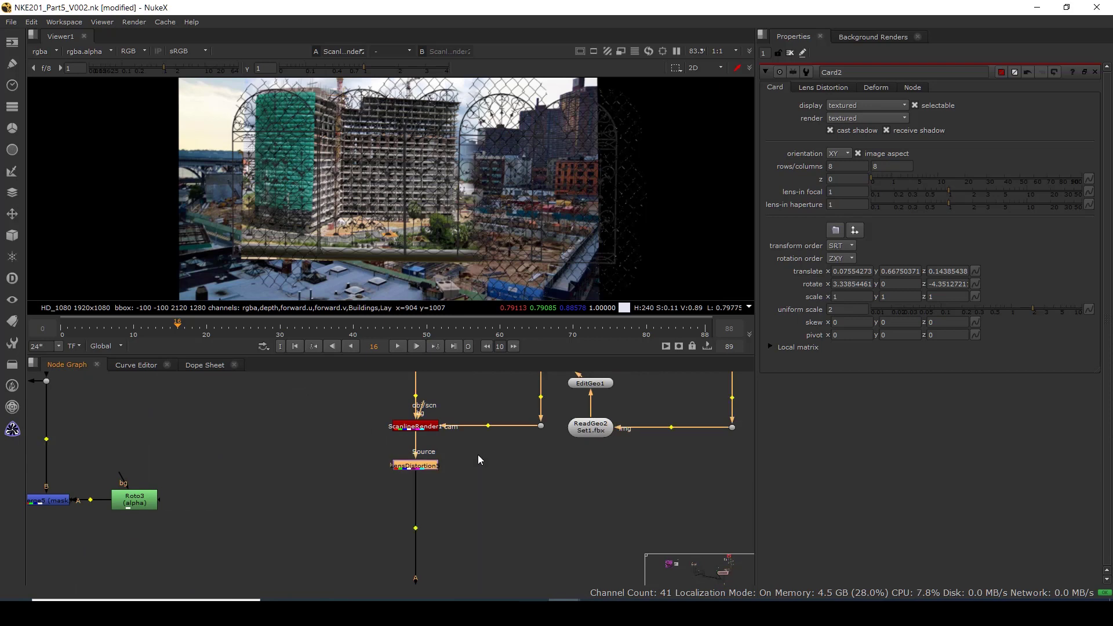
Insert the copied LensDistortion node directly after ScanlineRender2 and display its output.
scroll(477, 454, "down", 5)
scroll(432, 490, "up", 5)
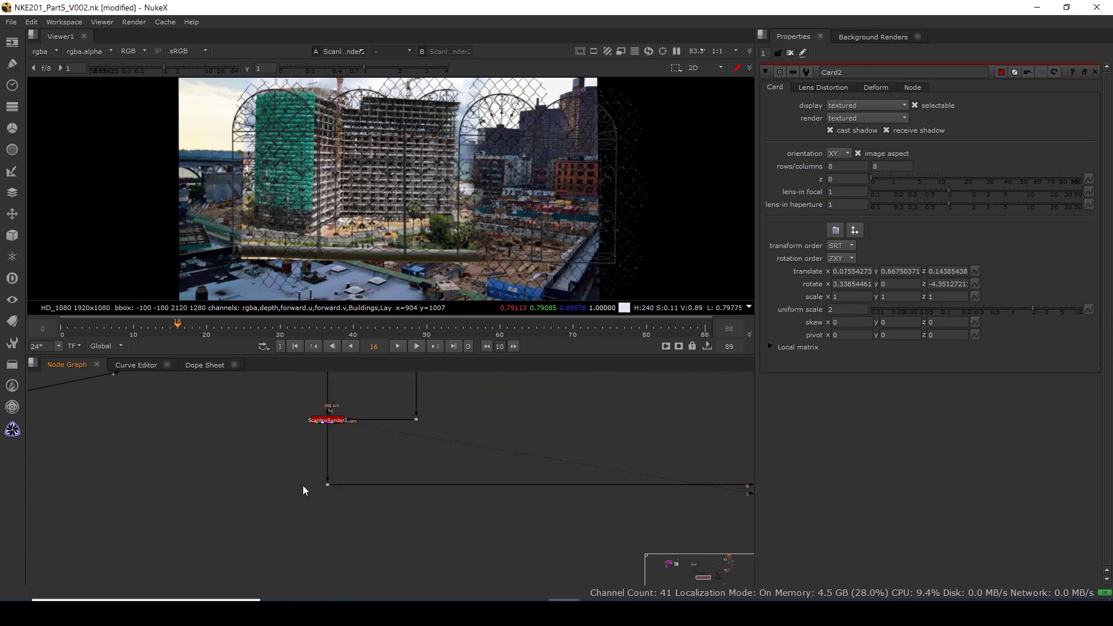
scroll(277, 472, "up", 2)
left_click_drag(307, 459, 370, 444)
key("1")
left_click(390, 450)
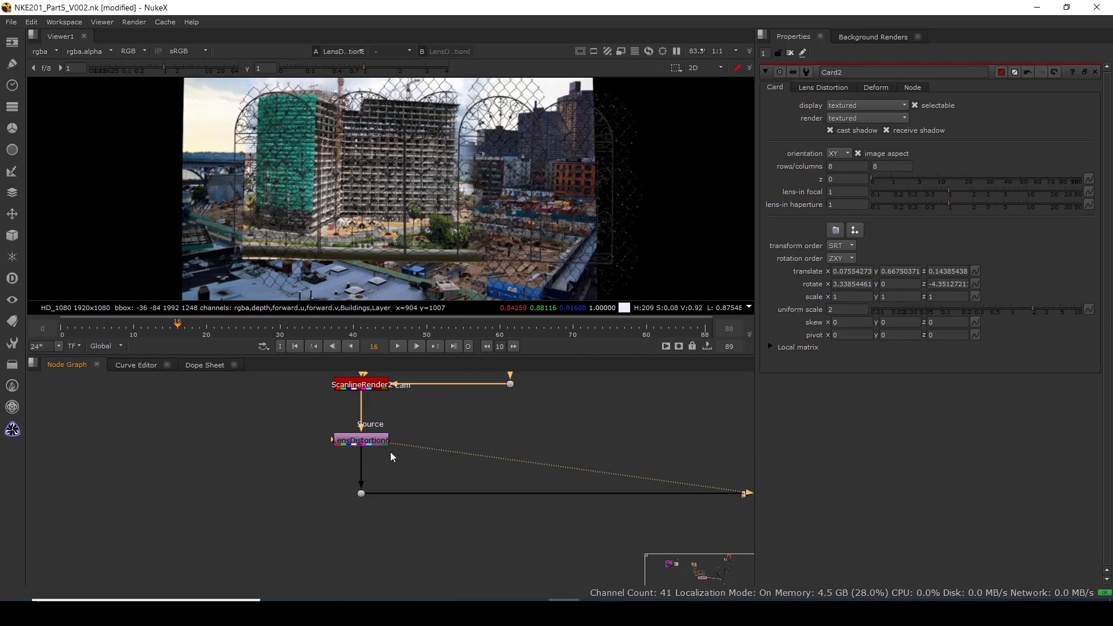
Compare ScanlineRender2's output with the lens-distorted output in the viewer.
left_click(356, 386)
key("2")
left_click(358, 441)
key("1")
Display the Merge1 composite with the lens-distorted window background.
scroll(492, 513, "down", 5)
scroll(343, 524, "up", 2)
middle_click_drag(314, 472, 267, 421)
scroll(267, 421, "down", 4)
scroll(350, 464, "up", 2)
left_click_drag(356, 421, 310, 451)
key("1")
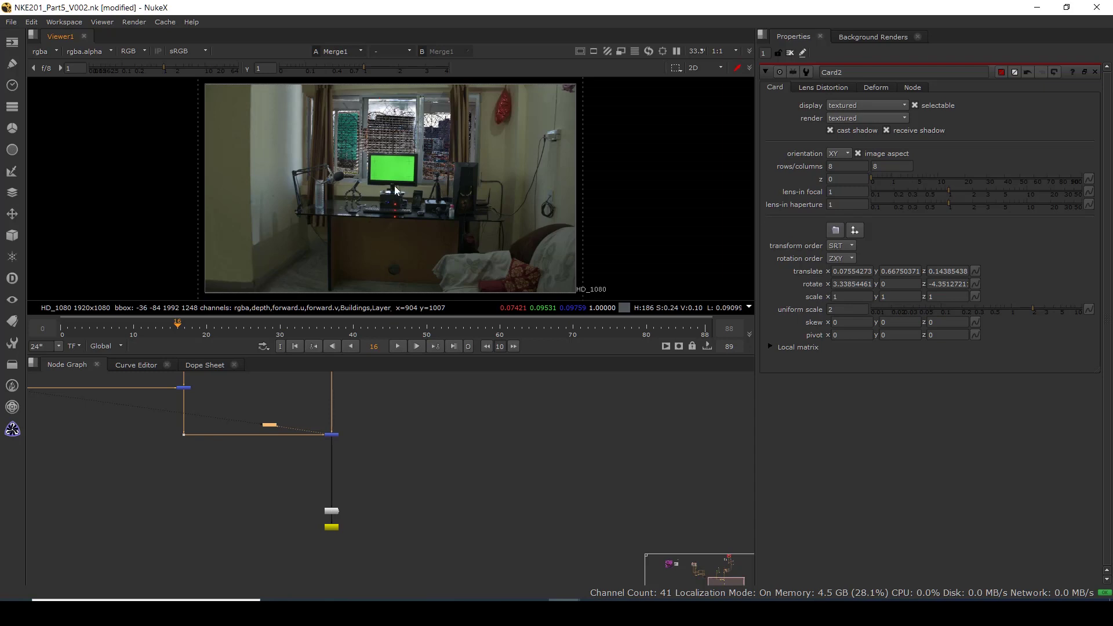
Examine the keyed window panes, curtain edges and tripod area in the composite up close.
scroll(397, 197, "up", 6)
scroll(406, 191, "up", 1)
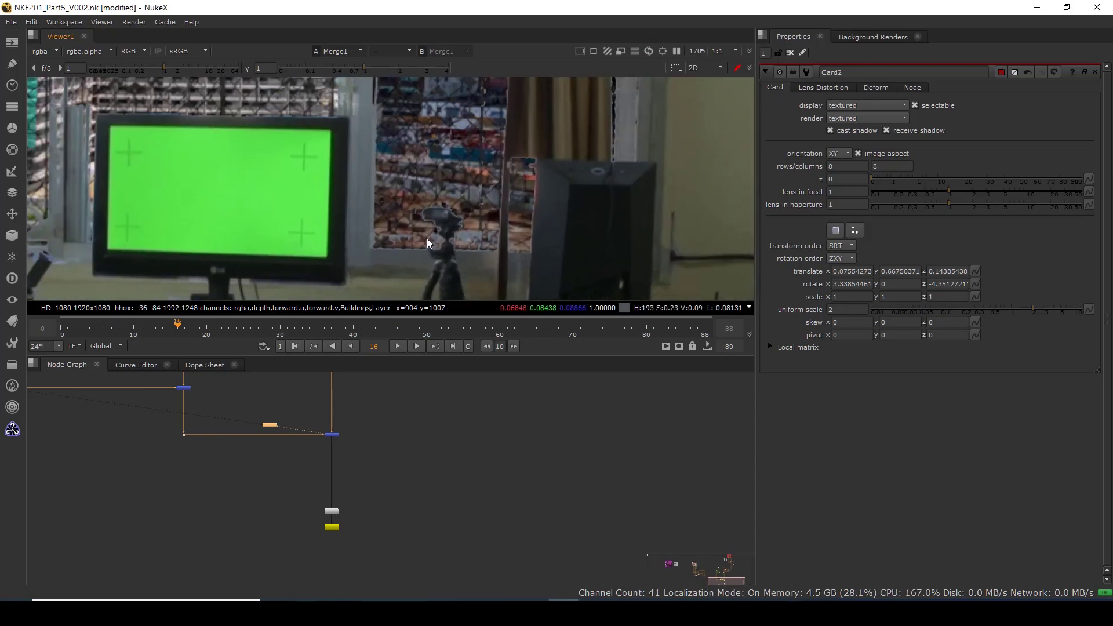
scroll(486, 257, "down", 2)
scroll(486, 256, "up", 3)
scroll(485, 256, "down", 3)
middle_click_drag(450, 201, 464, 243)
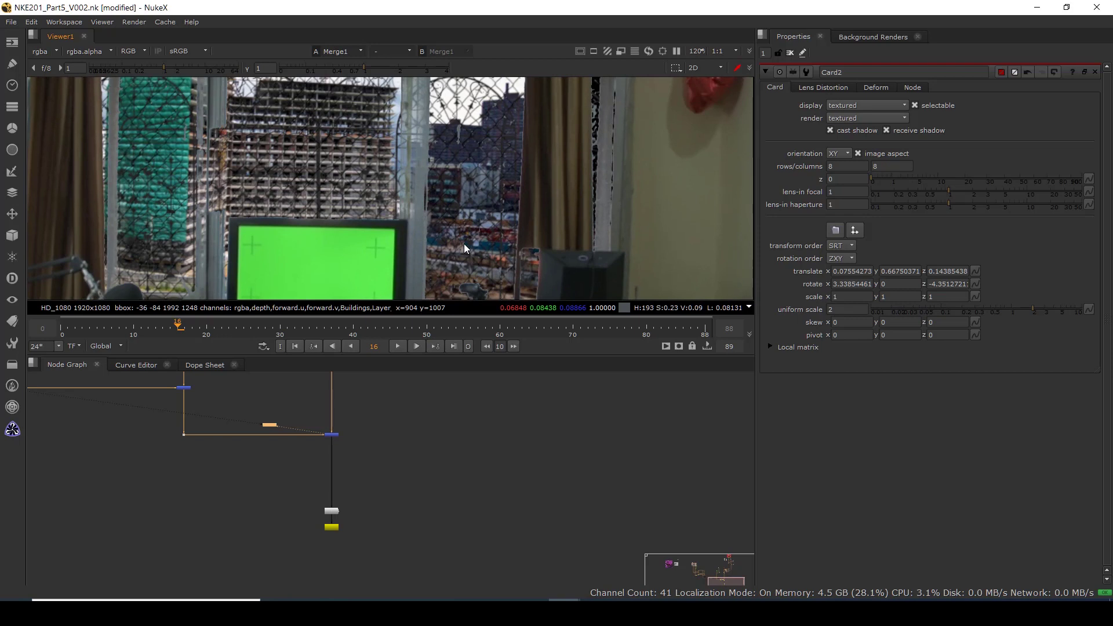
scroll(465, 179, "up", 1)
middle_click_drag(459, 113, 449, 176)
left_click_drag(565, 139, 575, 207)
Display Merge7 to check the keyed foreground plate without the window background.
scroll(466, 435, "down", 5)
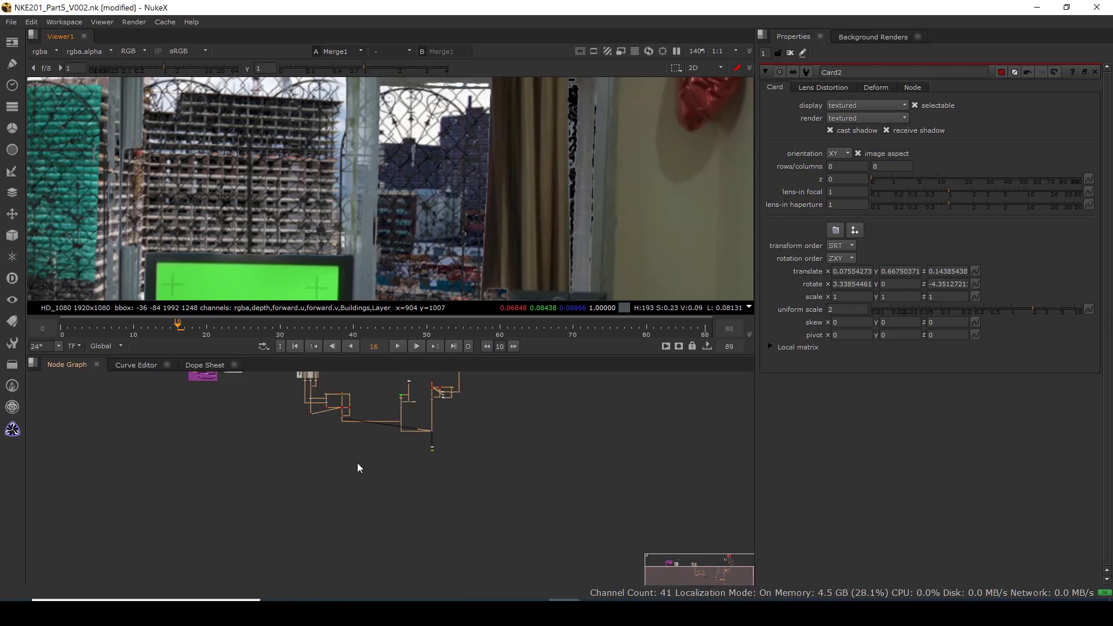
scroll(356, 470, "up", 5)
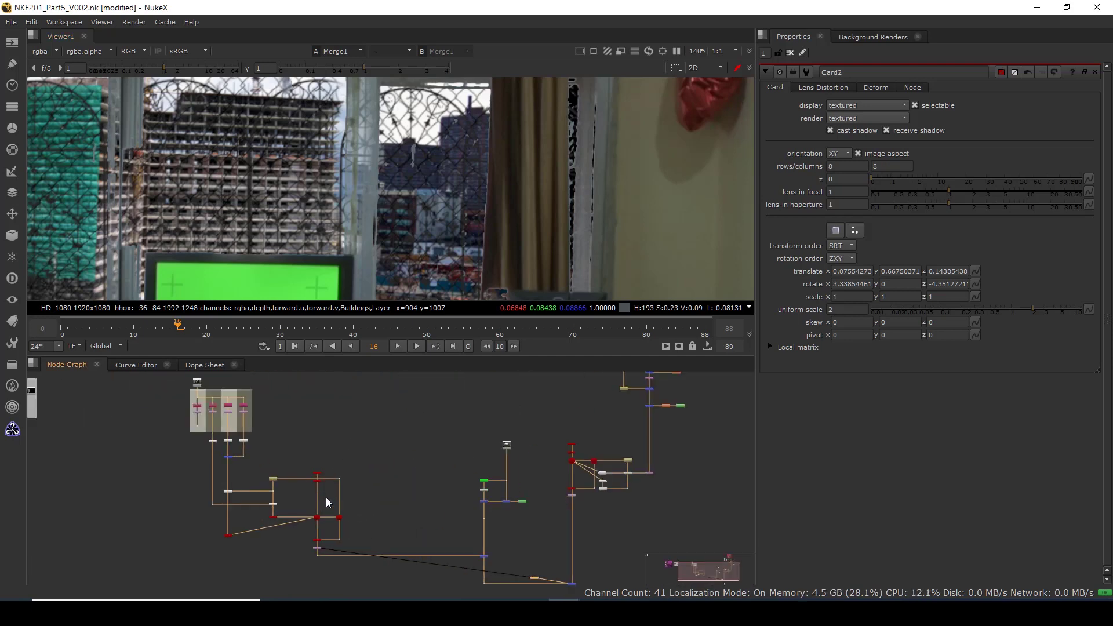
scroll(326, 497, "up", 3)
scroll(223, 449, "down", 3)
middle_click_drag(573, 579, 221, 506)
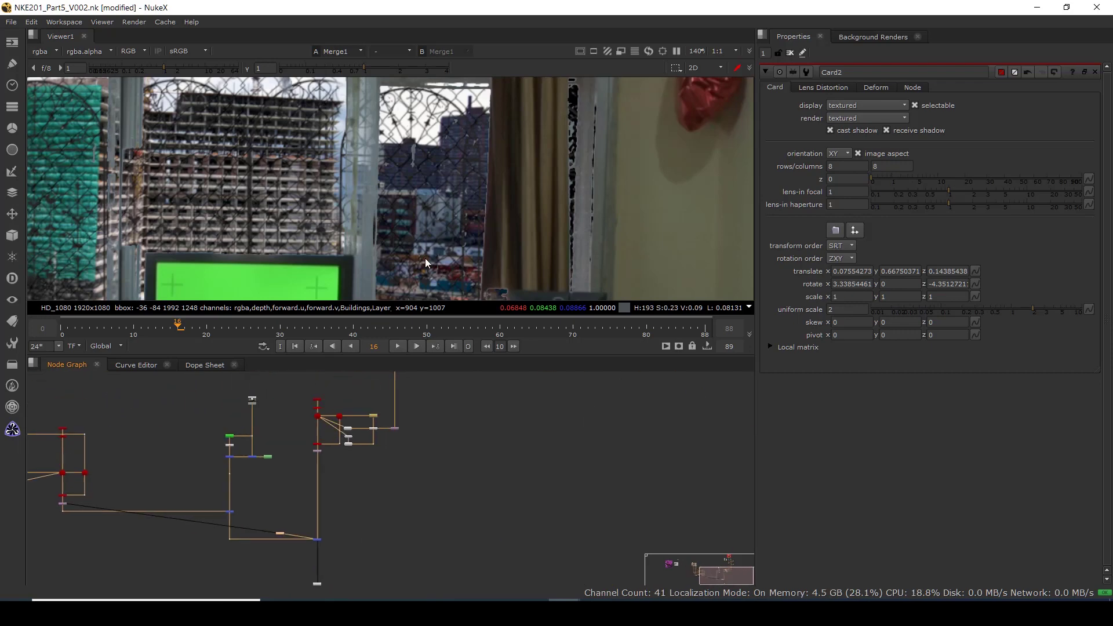
scroll(220, 487, "up", 5)
left_click(223, 479)
key("1")
scroll(407, 196, "down", 3)
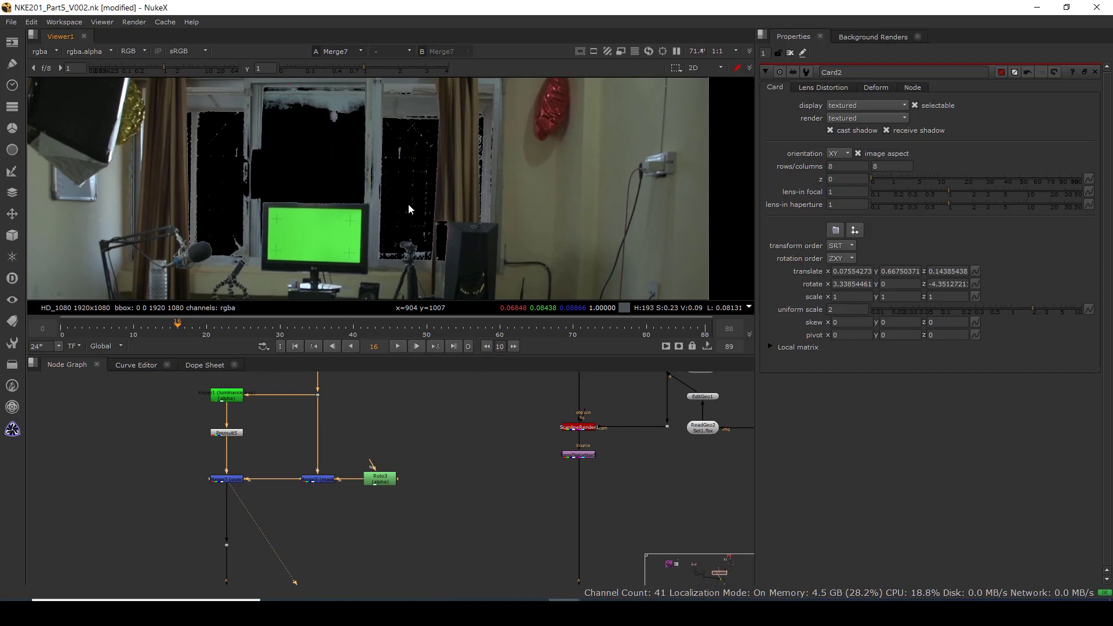
Add a new Roto node beside the key branch, with the window panes close up in the viewer.
left_click(110, 465)
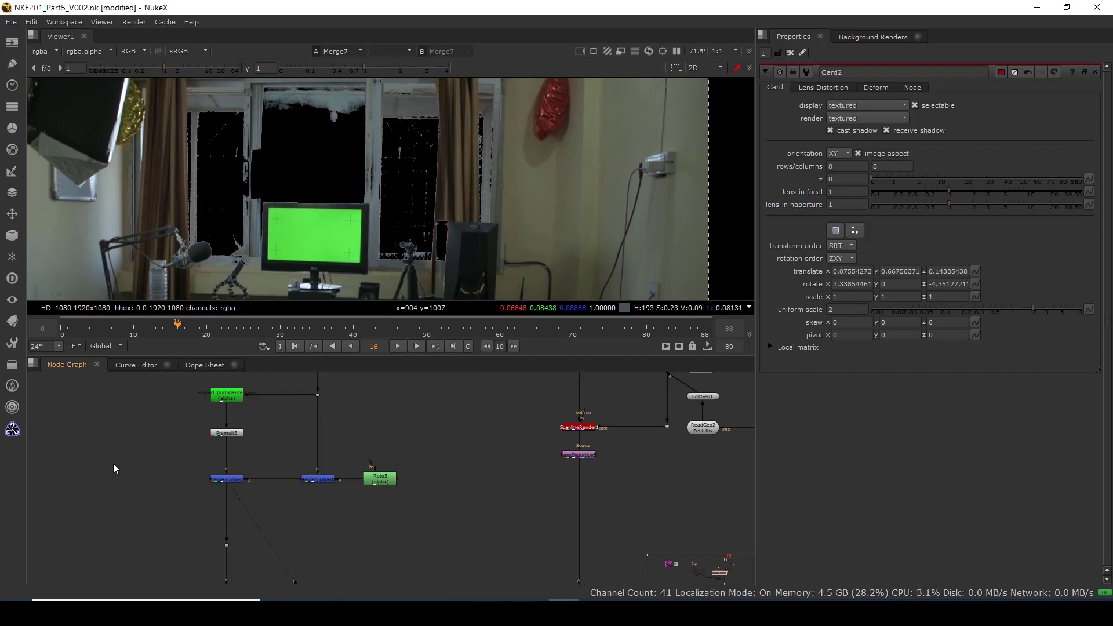
key("o")
scroll(395, 128, "up", 1)
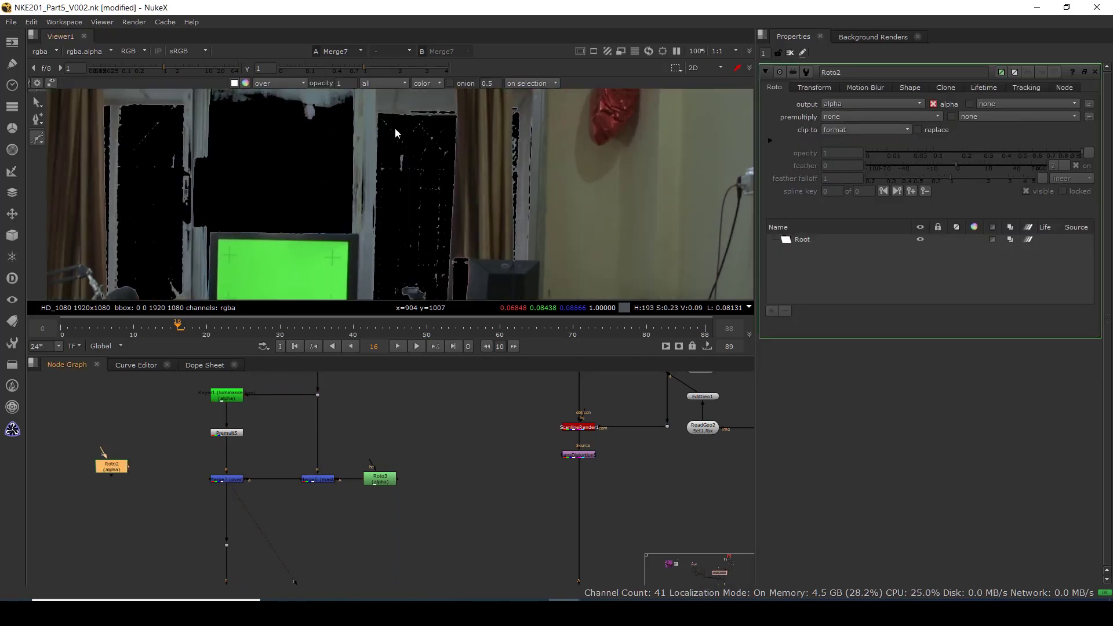
scroll(395, 128, "up", 2)
Draw a closed Bezier shape around the window pane between the monitor and the brown curtain at frame 16.
left_click(366, 107)
middle_click_drag(353, 216, 343, 129)
middle_click_drag(336, 236, 335, 189)
left_click(332, 266)
left_click(471, 271)
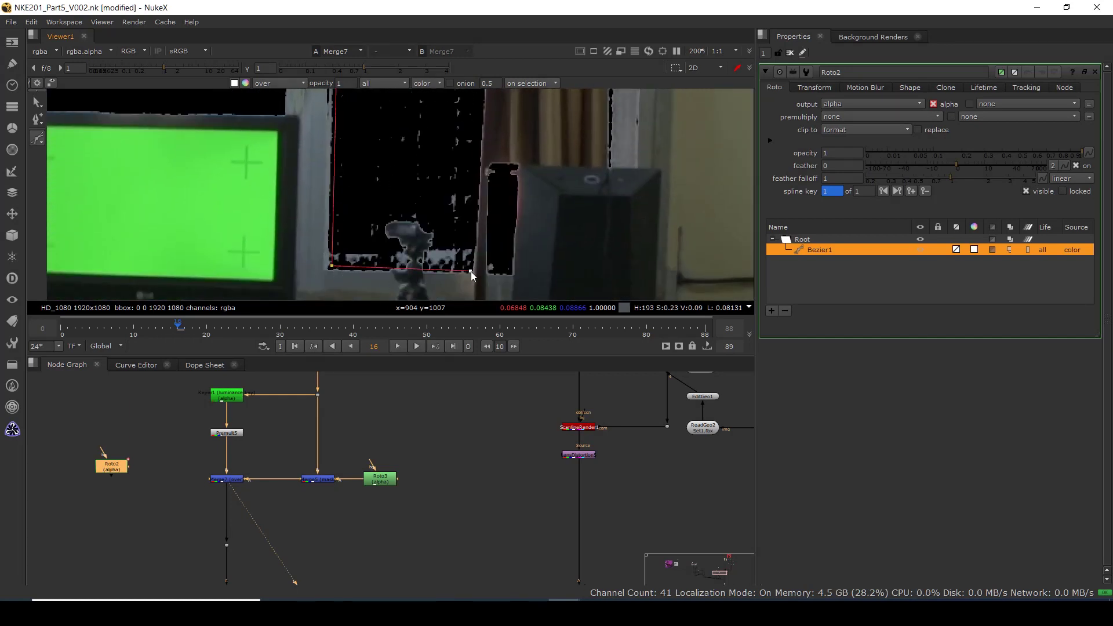
left_click(477, 115)
mouse_move(477, 117)
middle_mouse_down()
mouse_move(454, 163)
mouse_move(451, 220)
middle_mouse_up()
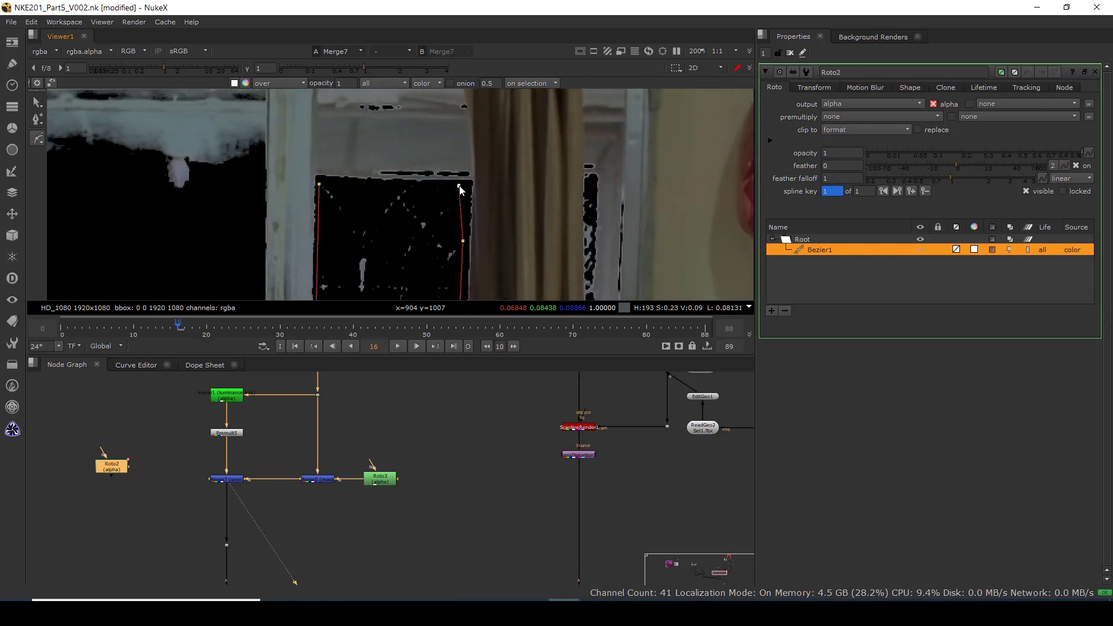
left_click(319, 185)
left_click_drag(457, 187, 463, 185)
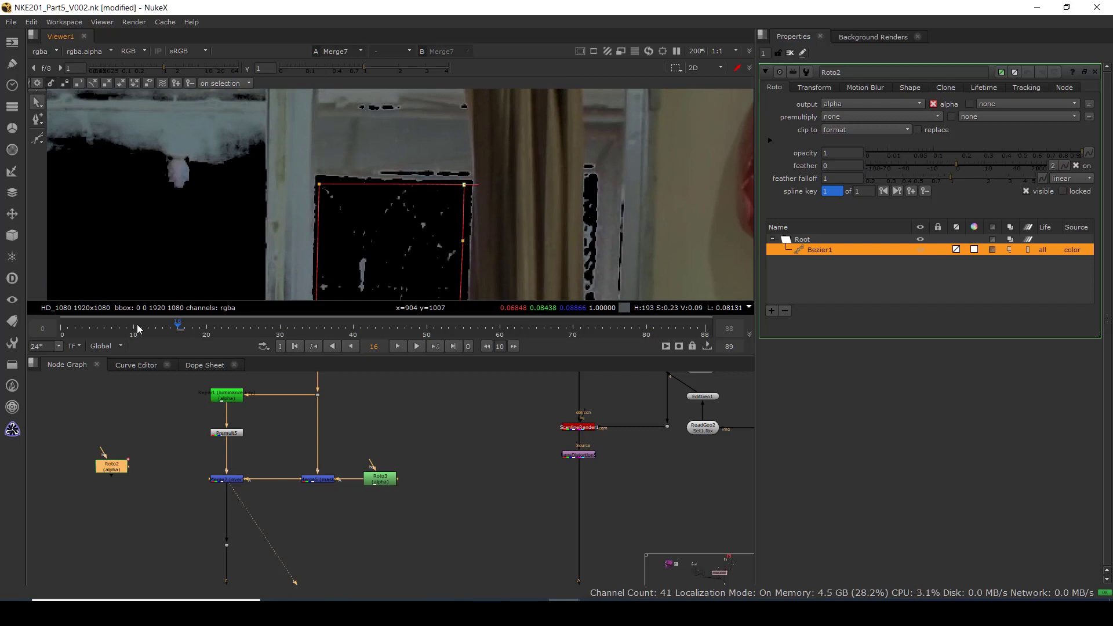
Go to frame 0, select all the Bezier's points and reposition the shape over the same window pane.
left_click(294, 347)
scroll(360, 196, "down", 5)
left_click_drag(305, 174, 515, 360)
middle_click_drag(340, 241, 298, 181)
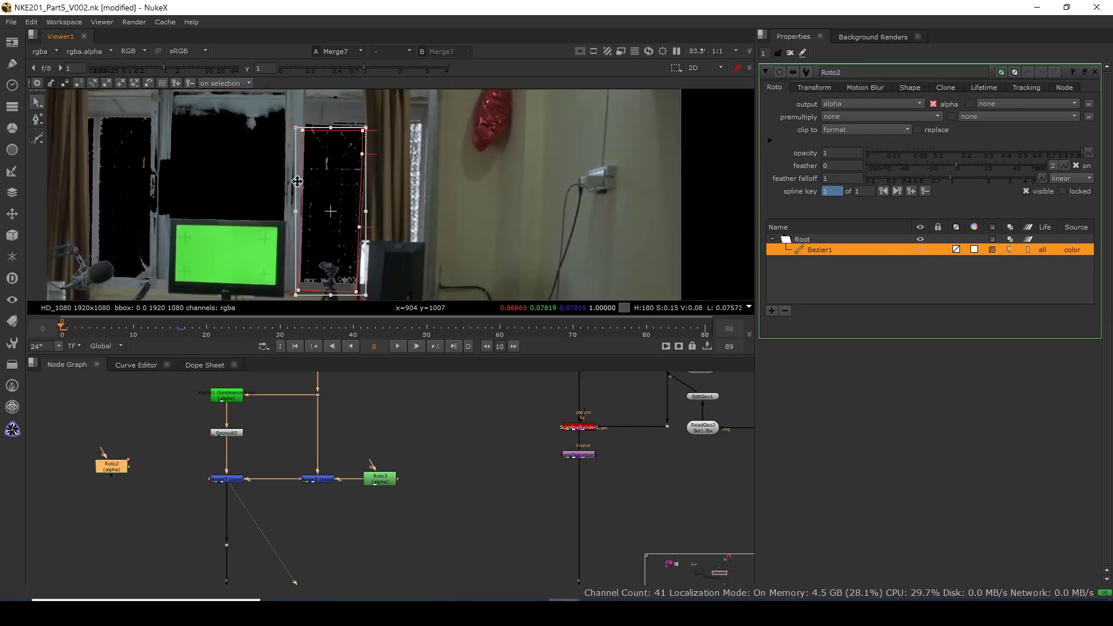
key("space")
scroll(362, 300, "up", 6)
left_click_drag(363, 300, 368, 287)
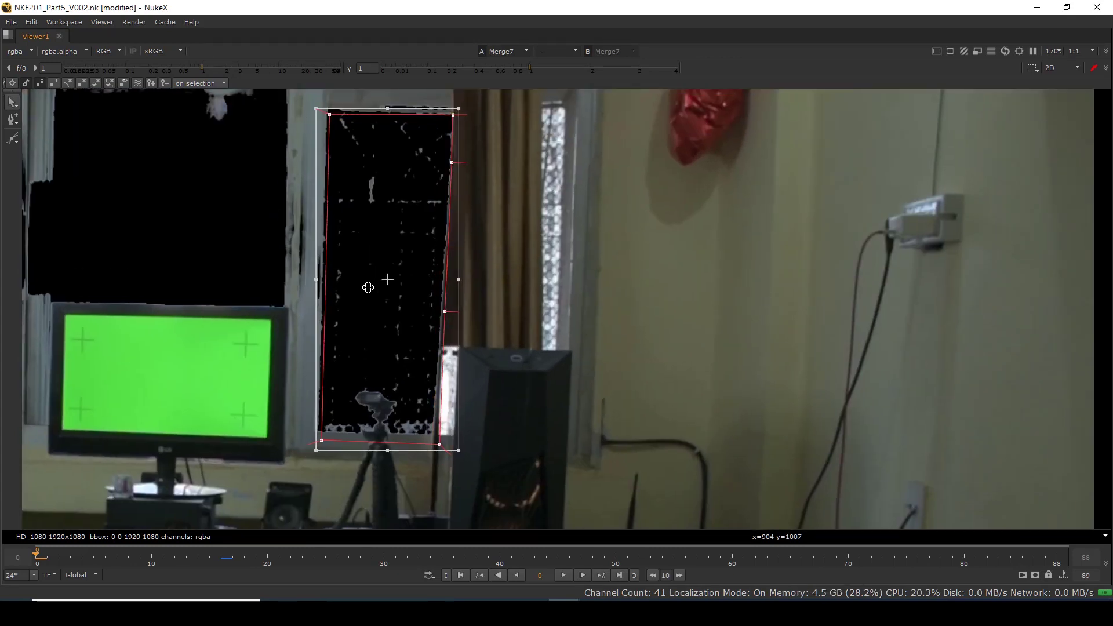
Move the Bezier's bottom edge up slightly to fit the window pane's lower border at frame 0.
left_click(295, 517)
left_click_drag(309, 453, 529, 386)
scroll(411, 444, "up", 2)
mouse_move(411, 444)
left_mouse_down()
mouse_move(399, 425)
mouse_move(401, 434)
left_mouse_up()
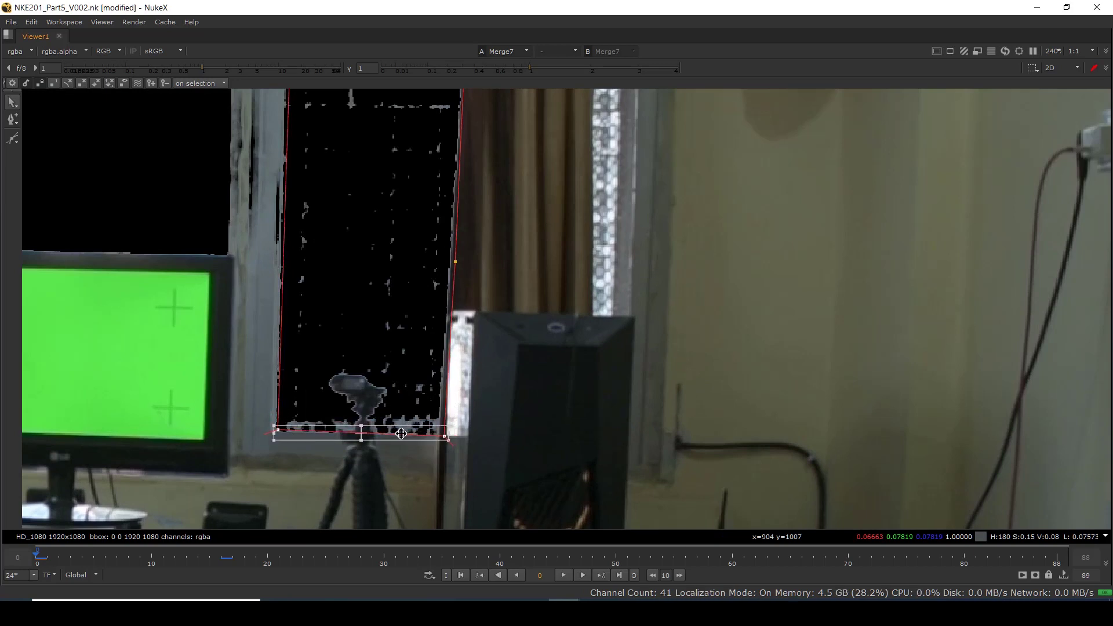
Shift the Bezier's side points beside the brown curtain inward, away from the pane border, at frame 0.
middle_click_drag(476, 253, 456, 350)
scroll(506, 203, "down", 2)
left_click(509, 179)
left_click_drag(449, 119, 490, 374)
scroll(486, 260, "up", 4)
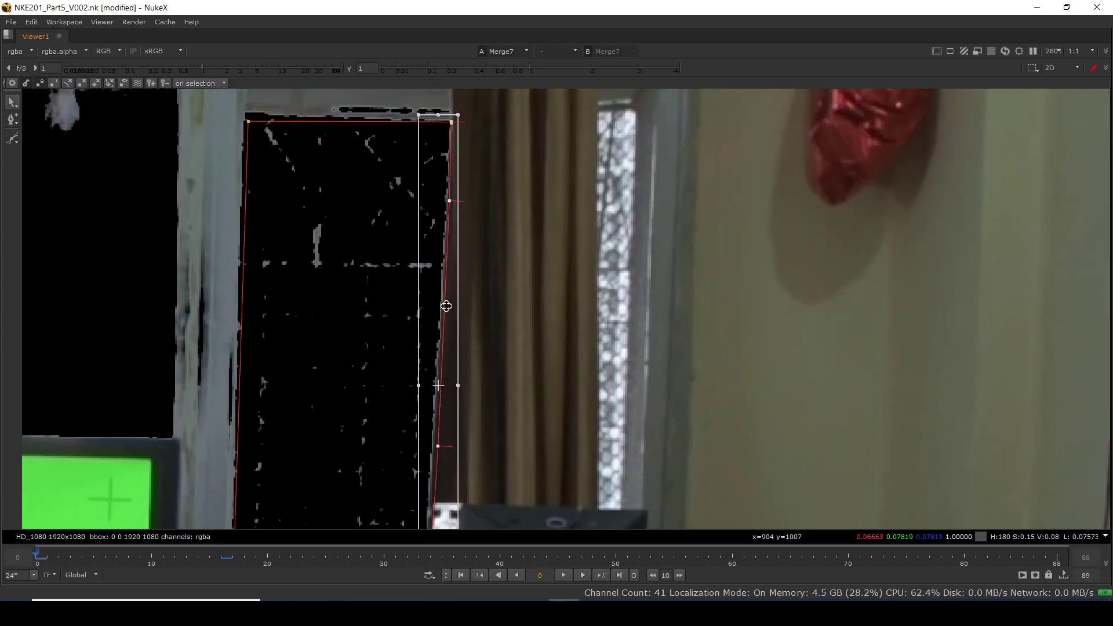
left_click_drag(438, 305, 424, 307)
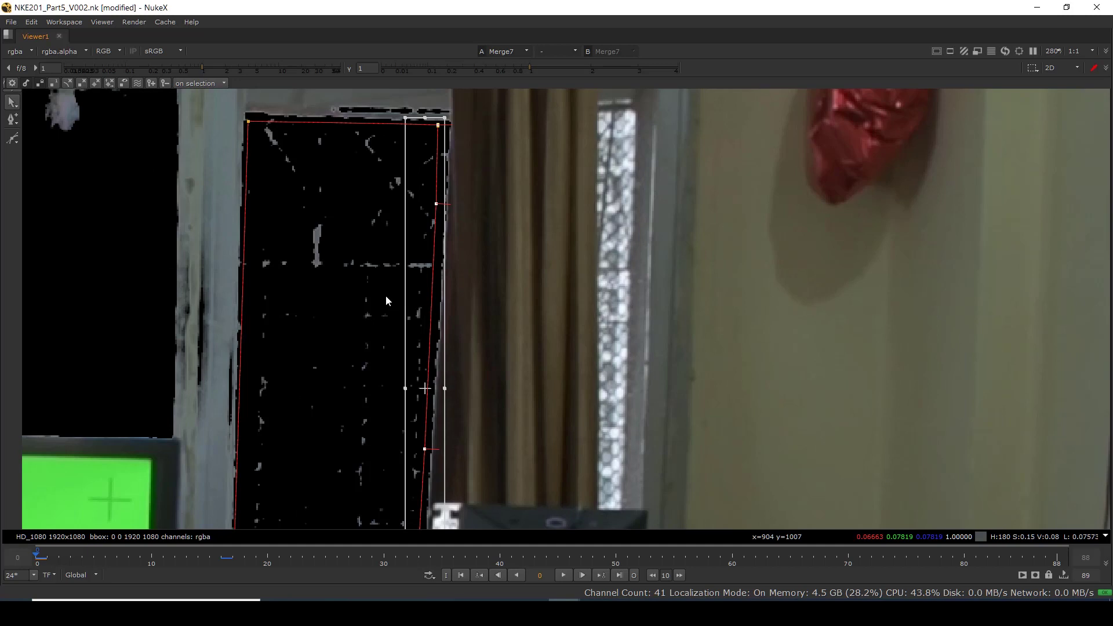
Fine-tune the Bezier's two bottom corner points to follow the pane's lower edge at frame 0.
scroll(385, 295, "down", 2)
scroll(324, 371, "down", 1)
middle_click_drag(324, 408, 325, 376)
scroll(298, 453, "up", 4)
left_click(312, 447)
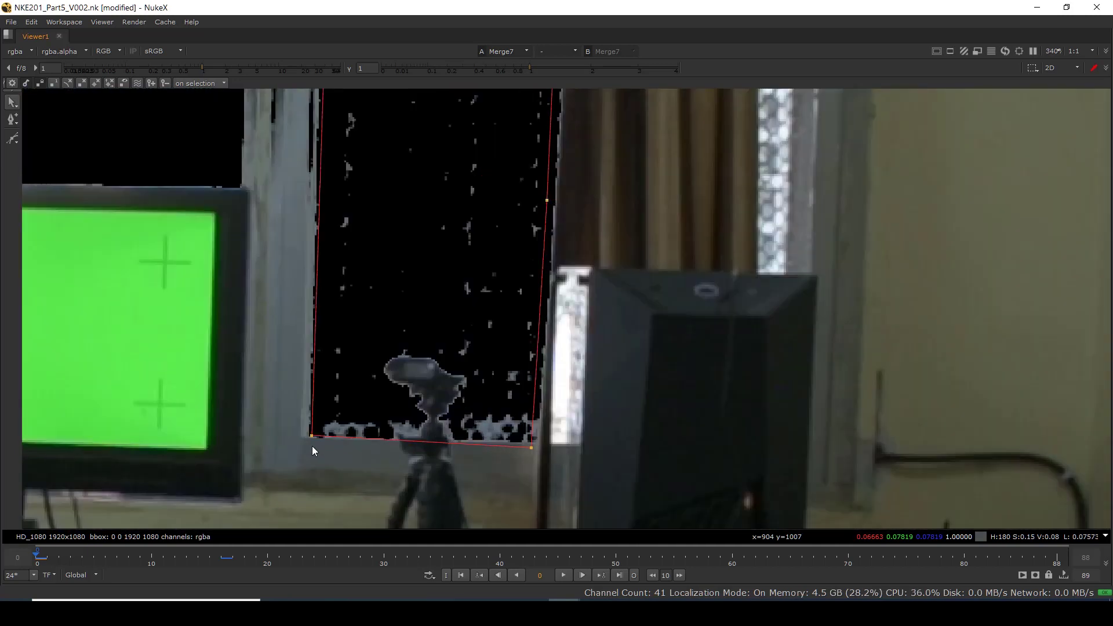
left_click(313, 436)
left_click_drag(530, 448, 531, 438)
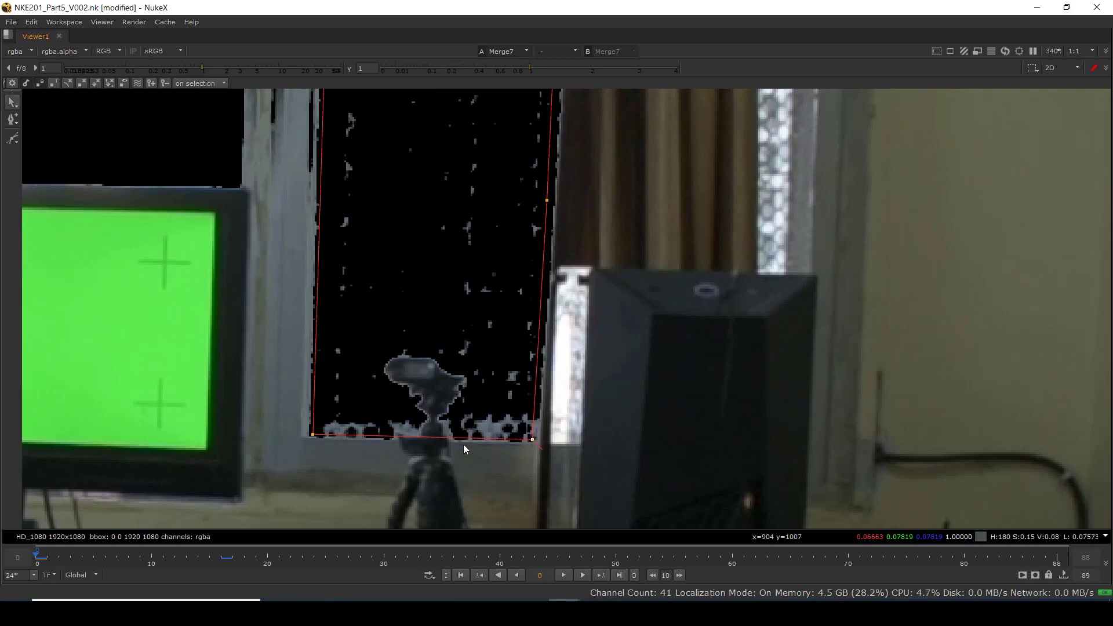
Key the Bezier at frames 10 and 20, refitting its points to the same window pane.
left_click_drag(37, 556, 269, 558)
scroll(422, 322, "down", 4)
left_click_drag(353, 127, 495, 432)
scroll(422, 174, "up", 6)
left_click_drag(197, 218, 591, 394)
middle_click_drag(357, 492, 358, 116)
left_click_drag(192, 383, 571, 431)
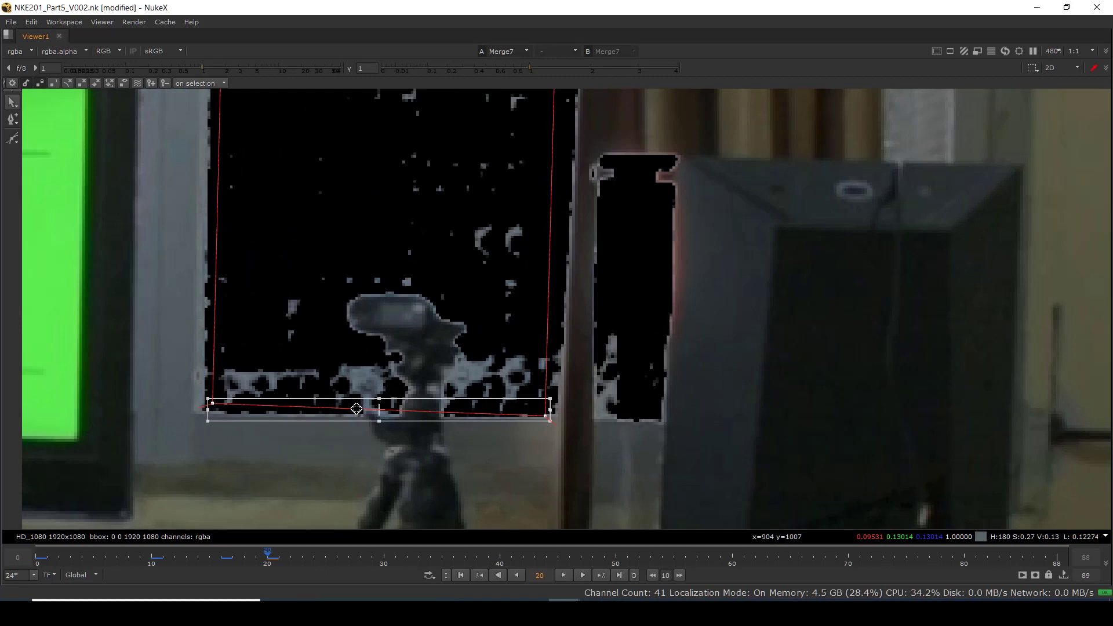
Go to frame 30 and move all the Bezier's points to fit the window pane again.
left_click(383, 558)
scroll(310, 254, "down", 7)
left_click_drag(309, 250, 438, 472)
left_click_drag(380, 348, 385, 331)
scroll(384, 250, "up", 6)
scroll(418, 336, "down", 4)
middle_click_drag(467, 437, 452, 273)
Go to frame 40, select the Bezier's points and realign the shape with the window pane.
left_click(500, 560)
scroll(536, 370, "down", 3)
left_click_drag(345, 160, 492, 434)
scroll(481, 173, "up", 3)
middle_click_drag(478, 174, 378, 210)
left_click_drag(367, 209, 380, 207)
middle_click_drag(375, 450, 340, 311)
scroll(200, 406, "down", 3)
Go to frame 50, move the whole Bezier over the pane and adjust its points to the edges.
left_click(616, 558)
scroll(293, 301, "down", 2)
left_click_drag(241, 188, 371, 409)
left_click_drag(293, 301, 297, 303)
scroll(337, 386, "up", 5)
left_click_drag(334, 340, 341, 349)
middle_click_drag(342, 169, 281, 293)
scroll(281, 186, "up", 2)
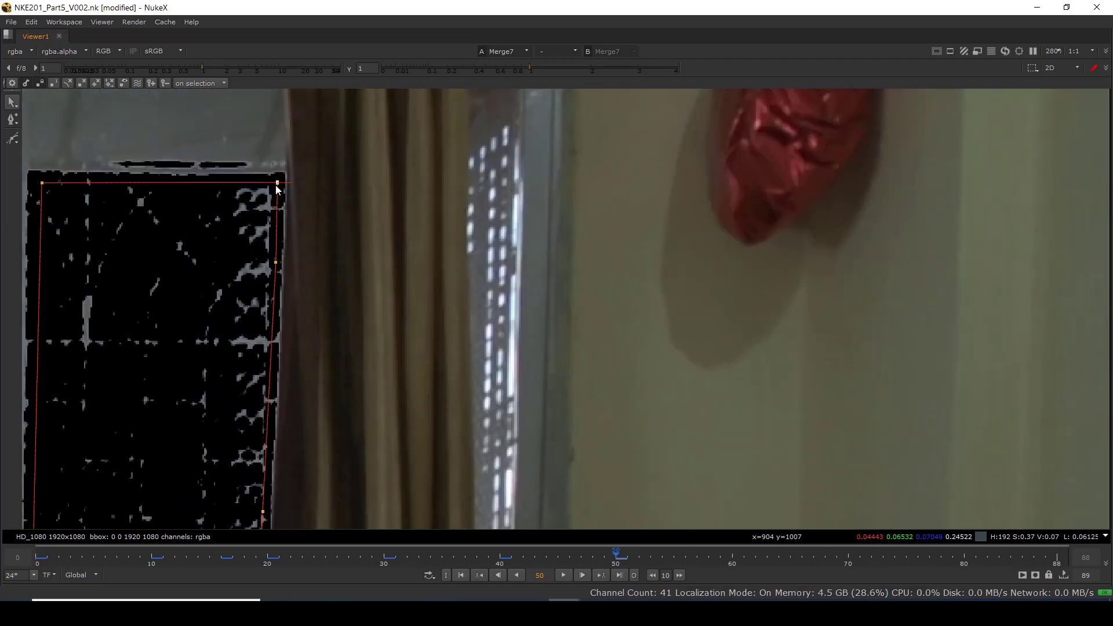
At frame 60, reposition the Bezier over the window pane and correct its side and bottom corner points.
scroll(276, 232, "down", 4)
key("shift+Right")
left_click_drag(232, 189, 406, 522)
left_click_drag(273, 289, 277, 294)
scroll(388, 176, "up", 3)
middle_click_drag(403, 513, 281, 283)
left_click_drag(271, 277, 286, 291)
middle_click_drag(273, 492, 267, 400)
left_click_drag(78, 400, 60, 412)
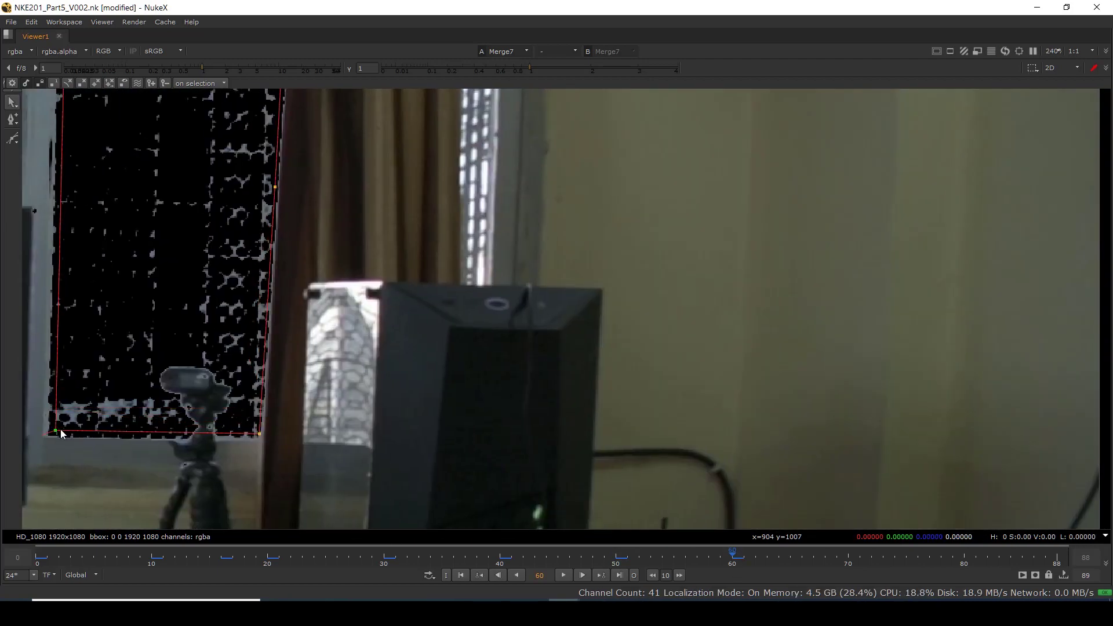
At frame 70, move the Bezier onto the pane and pull its bottom corners to the lower border.
scroll(162, 406, "down", 4)
key("shift+Right")
left_click_drag(158, 336, 164, 331)
scroll(186, 256, "up", 7)
left_click_drag(249, 232, 268, 230)
scroll(272, 342, "down", 3)
middle_click_drag(266, 475, 274, 378)
left_click_drag(274, 429, 274, 438)
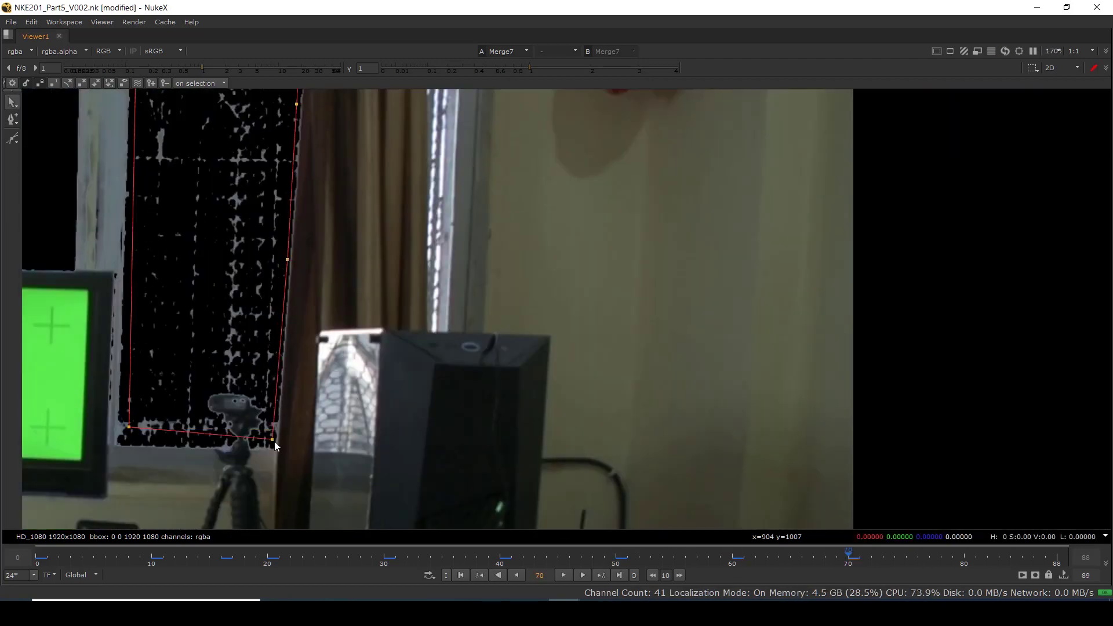
left_click_drag(131, 429, 123, 442)
At frame 80, realign the Bezier with the pane and adjust its curtain-side and bottom points.
scroll(163, 380, "down", 1)
scroll(232, 371, "down", 3)
key("shift+Right")
left_click_drag(209, 283, 214, 279)
scroll(255, 156, "up", 5)
left_click_drag(318, 223, 311, 228)
middle_click_drag(313, 453, 313, 341)
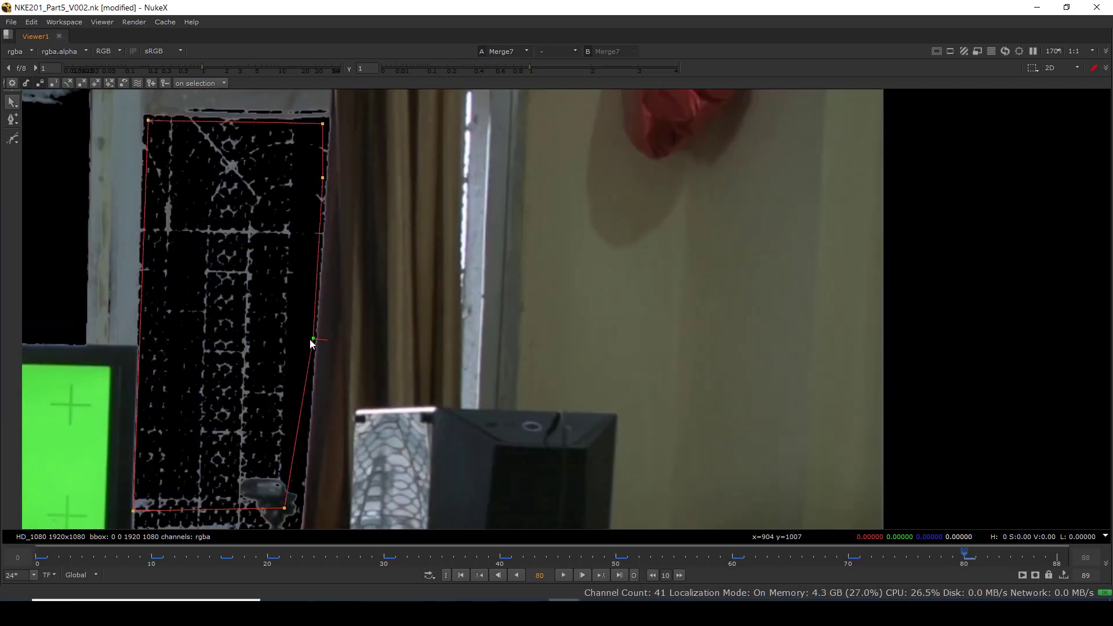
middle_click_drag(307, 487, 307, 390)
left_click_drag(140, 424, 144, 434)
Go to the end of the shot, select all the Bezier's points and refit the shape to the pane.
key("shift+Right")
scroll(258, 300, "down", 2)
middle_click_drag(258, 301, 294, 401)
key("ctrl+a")
middle_click_drag(200, 513, 218, 480)
left_click_drag(214, 477, 214, 491)
scroll(250, 282, "down", 2)
Refine the Bezier's fit at the in-between frames 84, 76, 66, 55, 45, 35, 26 and 5.
left_click(1010, 558)
left_click(917, 559)
left_click_drag(194, 155, 405, 477)
scroll(323, 327, "up", 1)
left_click(802, 559)
left_click_drag(249, 342, 214, 390)
left_click(675, 561)
left_click(557, 559)
left_click(441, 560)
left_click(338, 560)
left_click(94, 560)
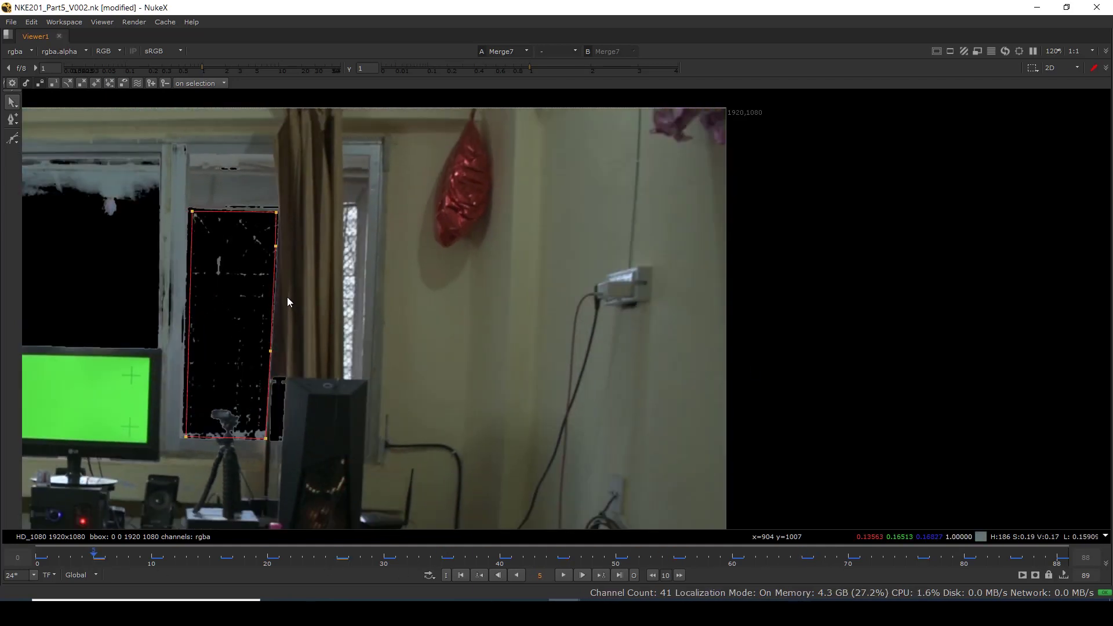
scroll(289, 303, "down", 1)
Add a Merge node below Merge7 with Roto2 as its A input, routed through a dot under Roto2.
key("space")
key("f")
scroll(226, 487, "down", 2)
scroll(225, 503, "up", 2)
middle_click_drag(216, 476, 224, 520)
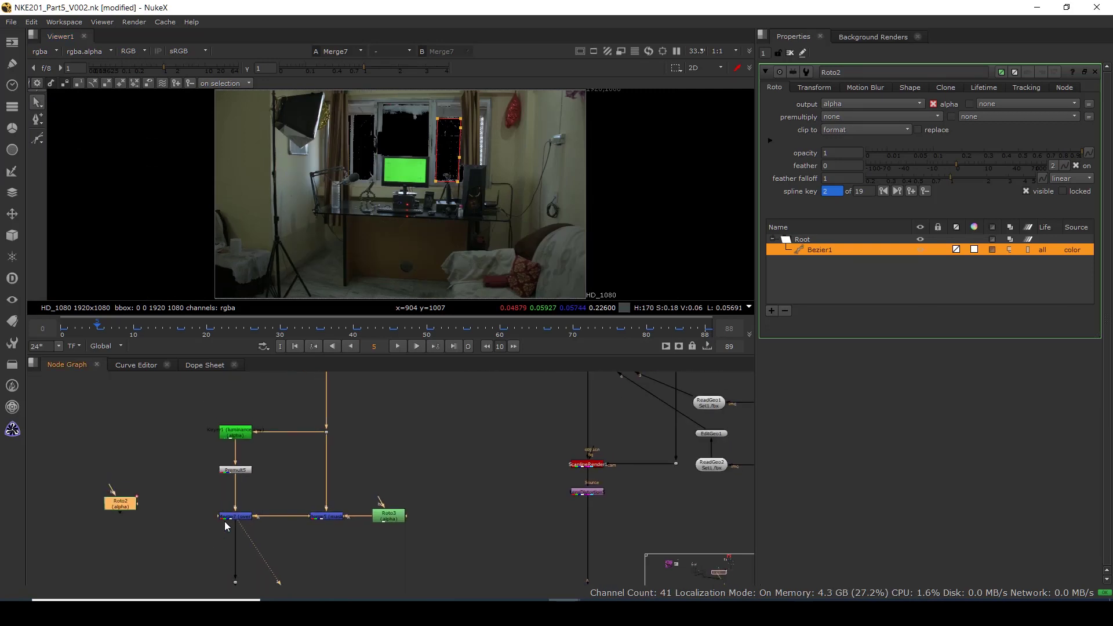
left_click(230, 527)
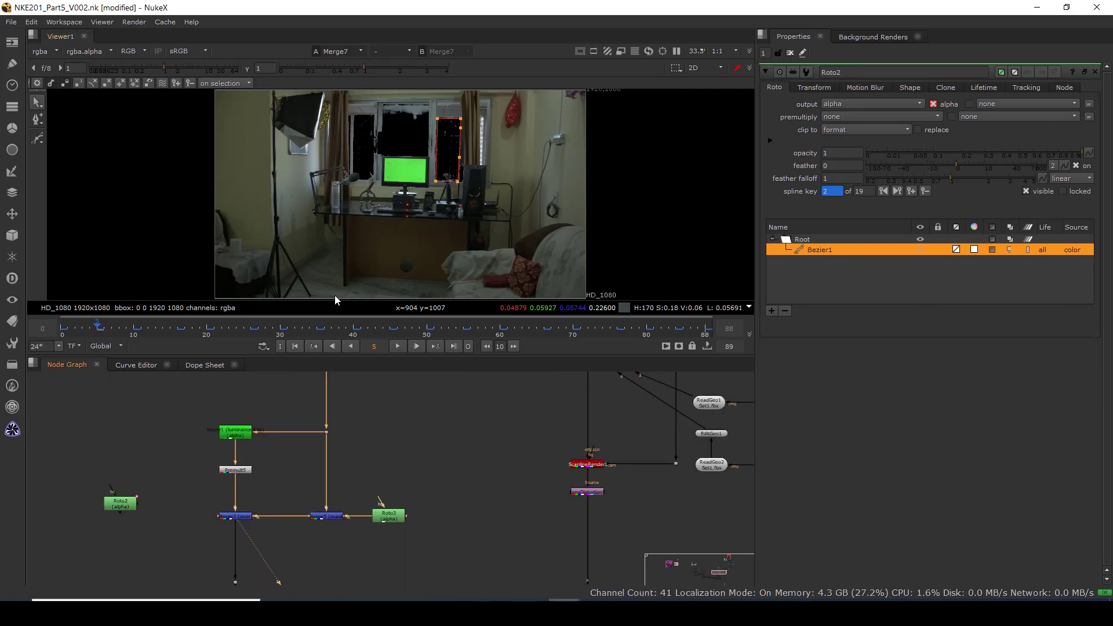
mouse_move(129, 506)
left_mouse_down()
mouse_move(119, 529)
mouse_move(272, 550)
mouse_move(110, 510)
left_mouse_up()
left_click(137, 560)
key("m")
scroll(160, 562, "up", 3)
left_click(173, 542)
left_click_drag(183, 533, 88, 557)
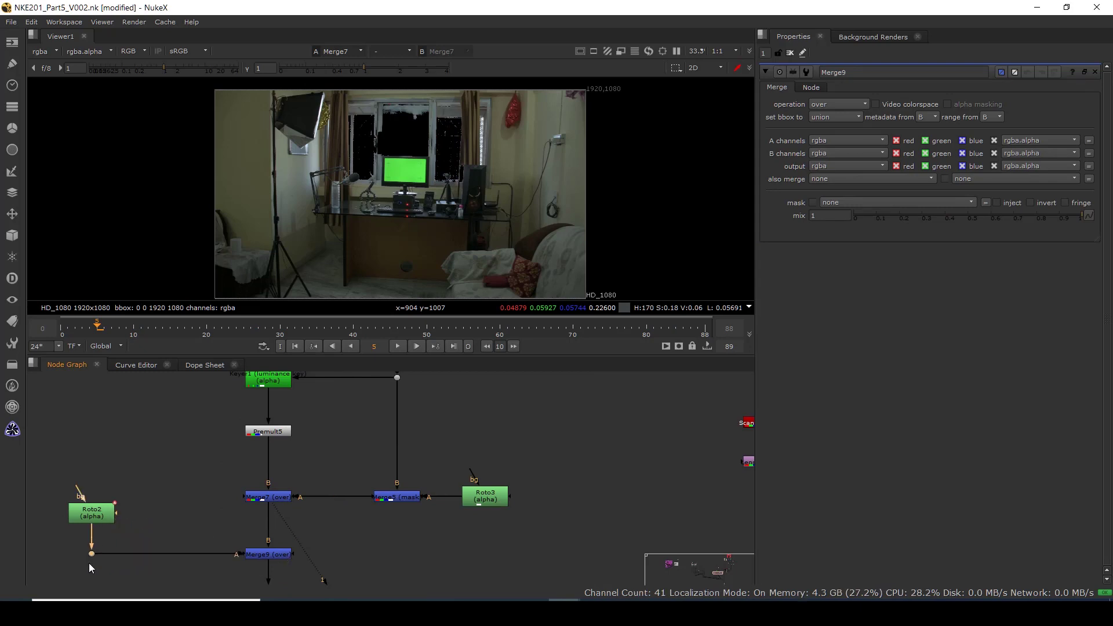
Display Merge9 and set its operation to stencil.
left_click(271, 555)
key("1")
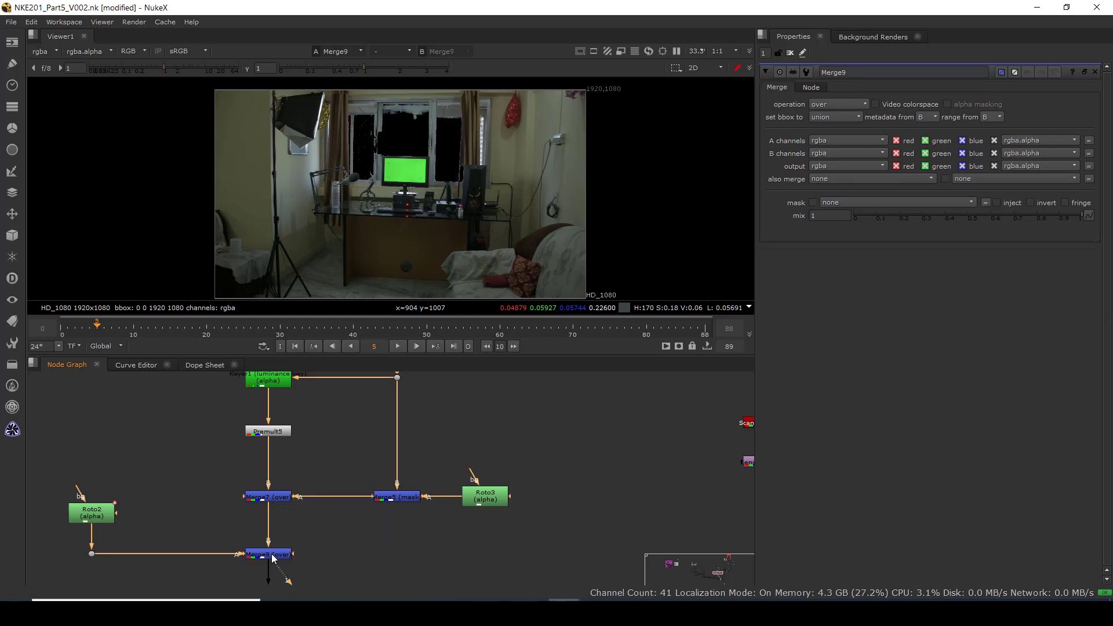
left_click(828, 105)
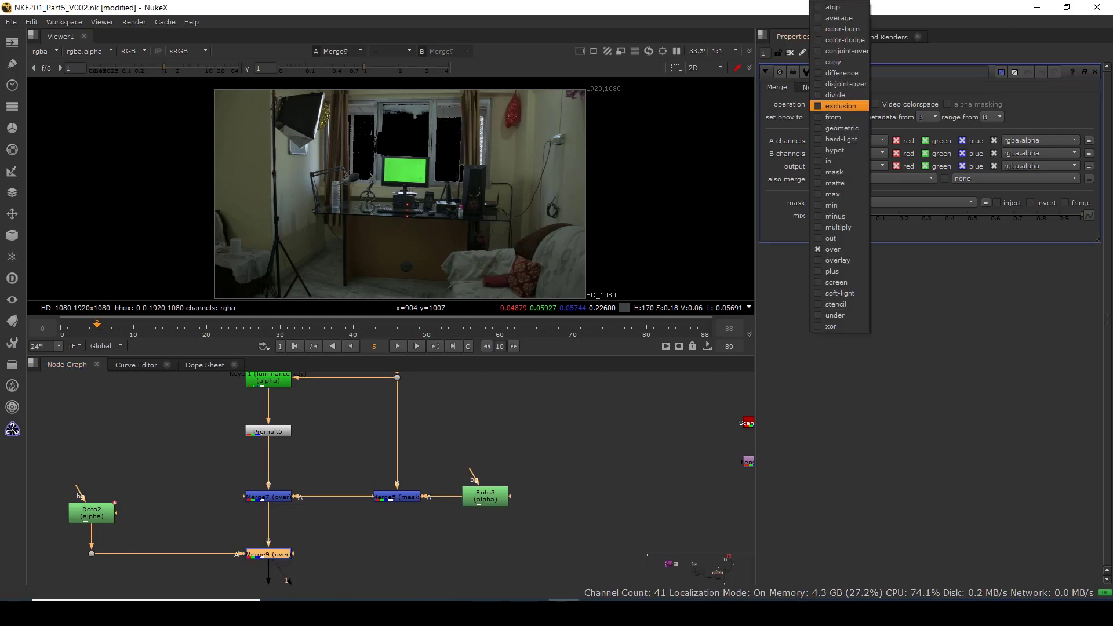
left_click(820, 303)
scroll(448, 124, "up", 3)
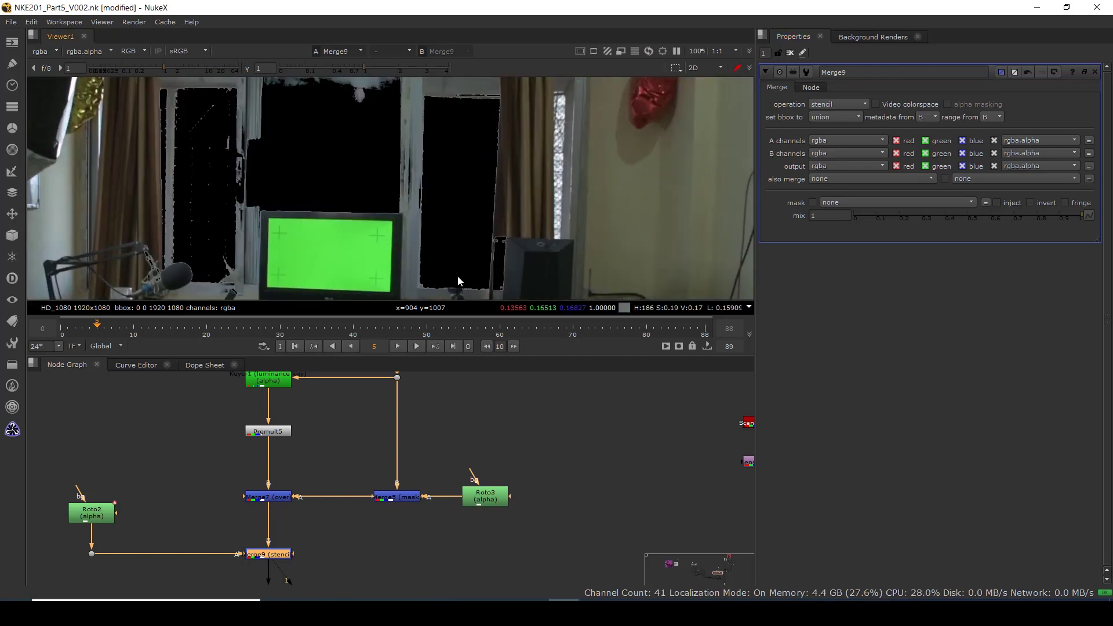
Check the stencil on other frames, return to frame 0 and examine the window panes in the Merge1 composite.
left_click_drag(286, 335, 323, 336)
left_click(295, 346)
left_click_drag(186, 94, 232, 235, "ctrl+shift")
scroll(301, 492, "down", 5)
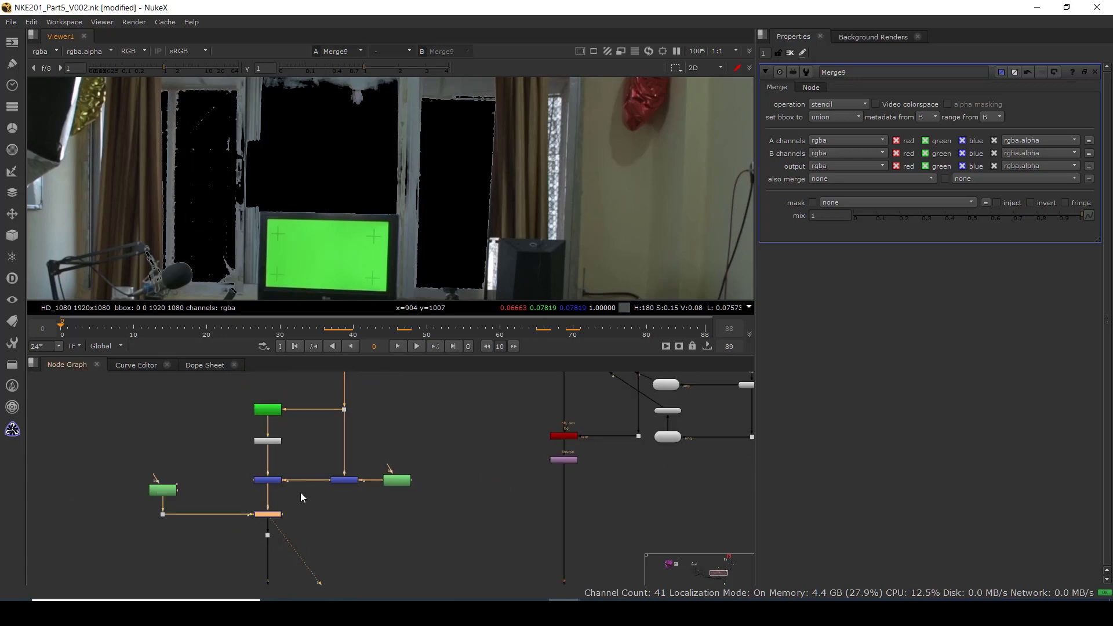
scroll(251, 447, "down", 4)
left_click(373, 498)
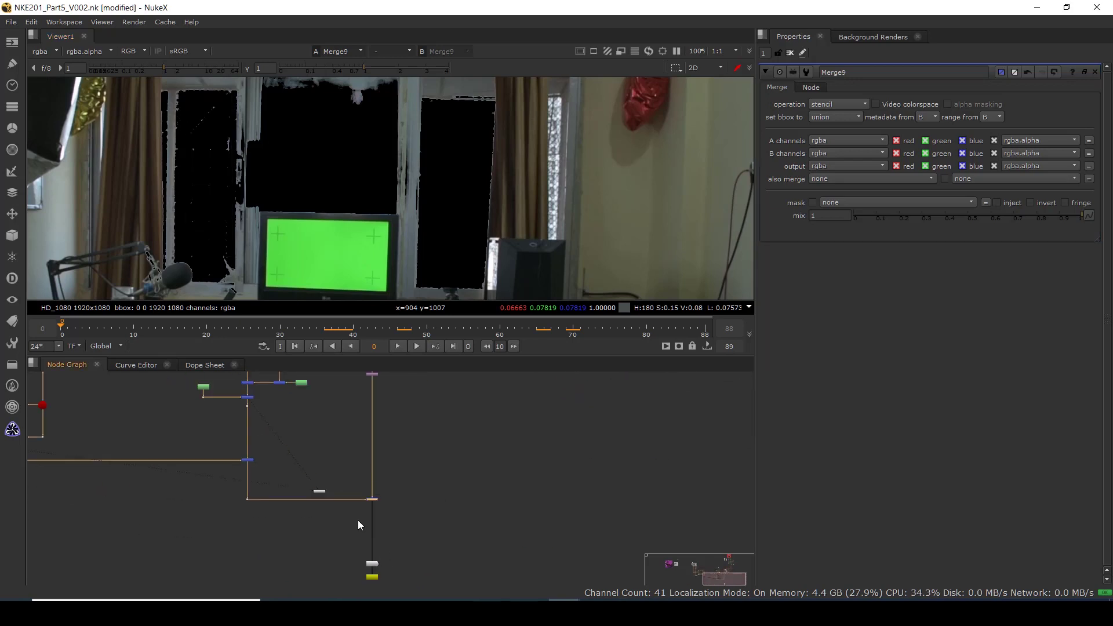
key("1")
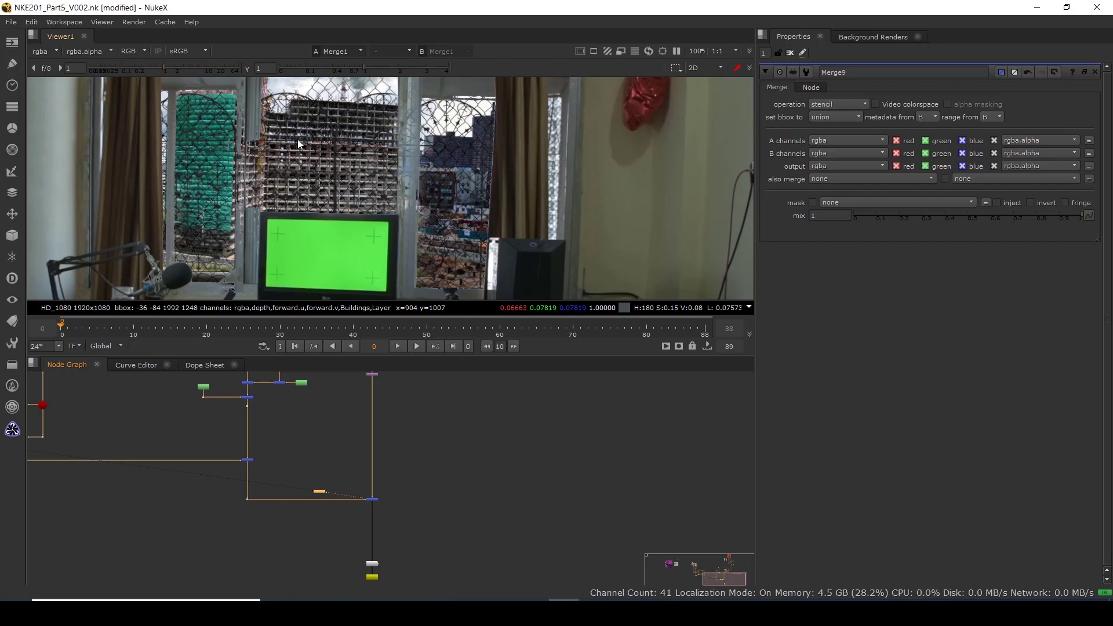
scroll(273, 179, "up", 5)
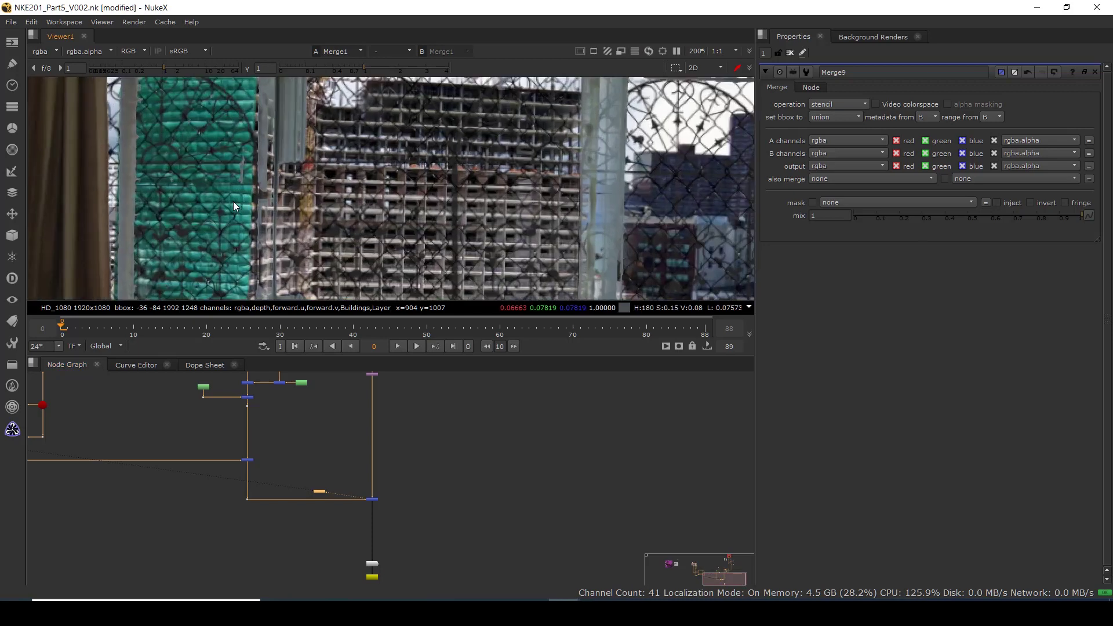
left_click_drag(259, 138, 331, 259, "ctrl+shift")
scroll(402, 218, "down", 3)
scroll(290, 212, "up", 3)
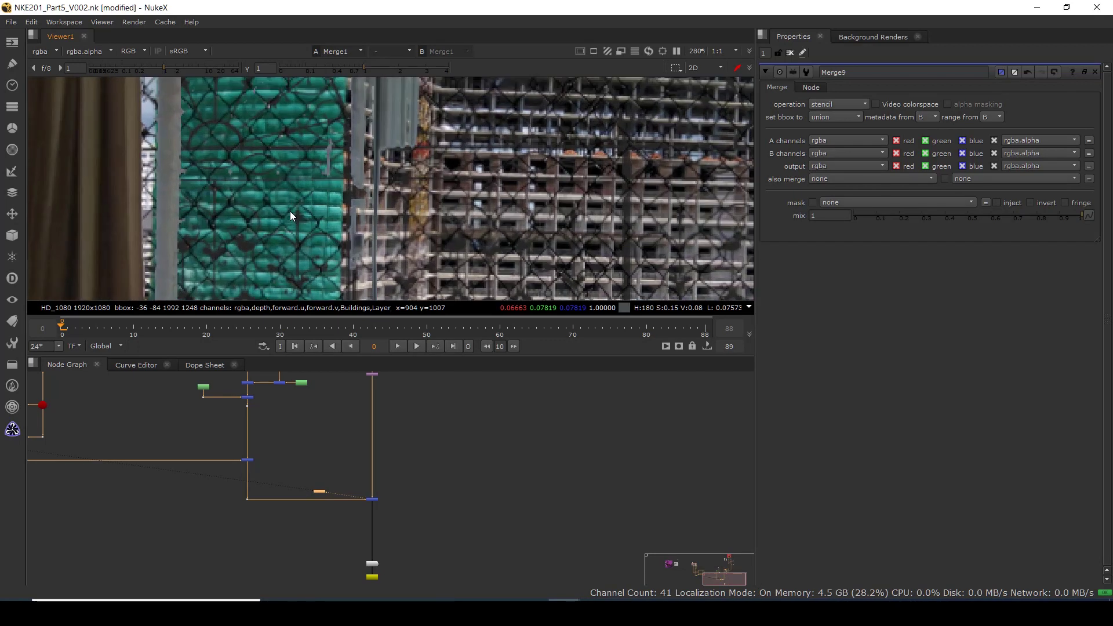
scroll(347, 188, "down", 3)
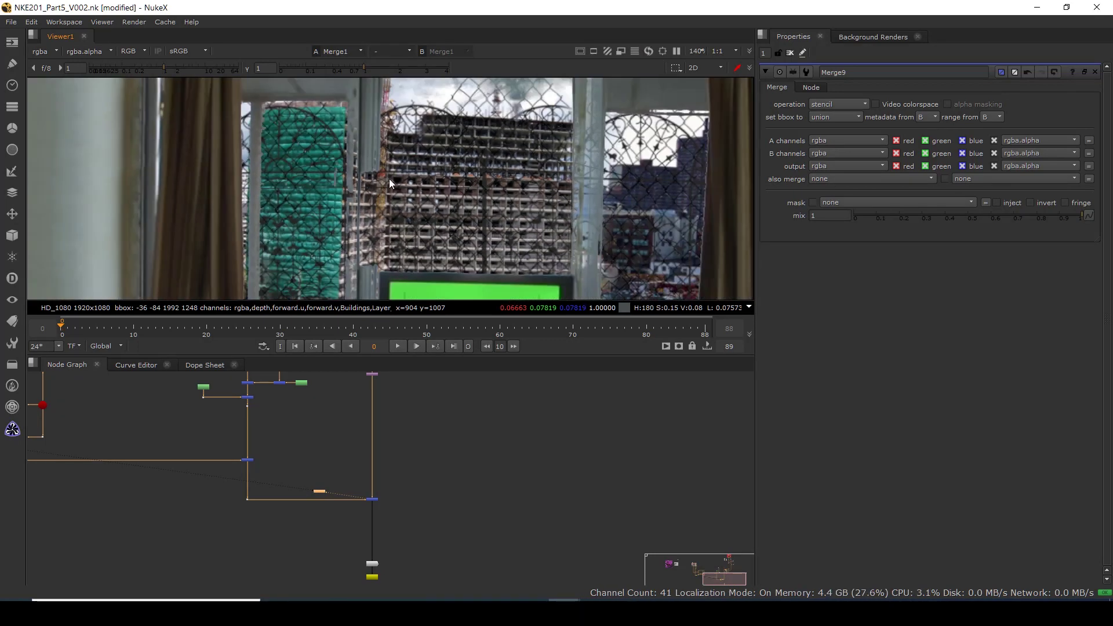
Compare the Premult5 and Keyer1 outputs around the window frame beside the middle pane.
middle_click_drag(168, 453, 258, 547)
scroll(335, 457, "up", 6)
left_click(342, 437)
left_click(326, 475)
key("1")
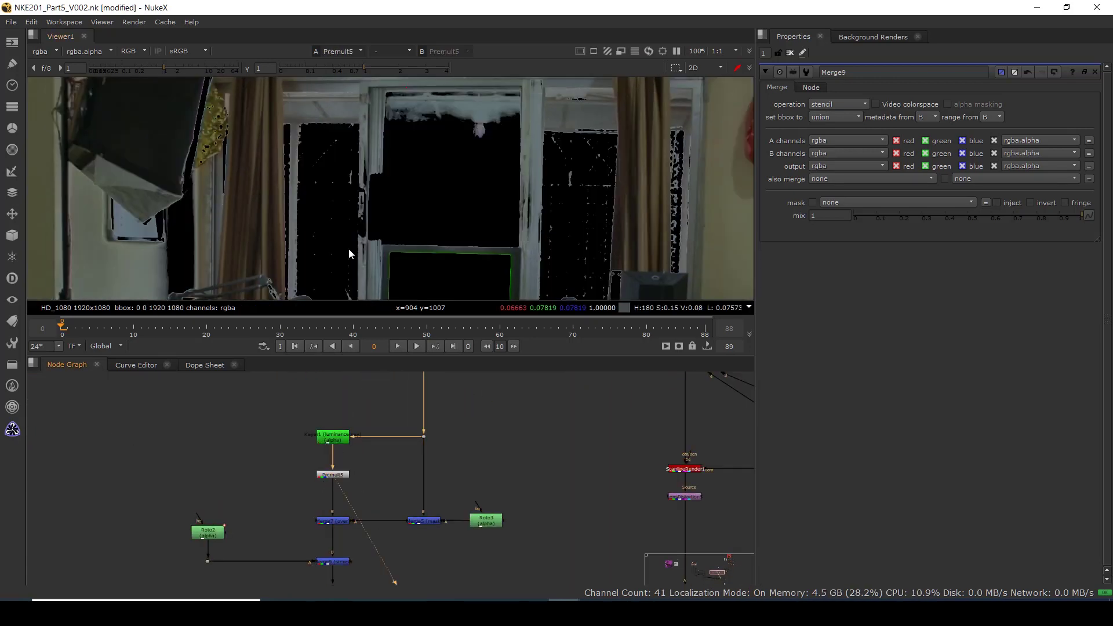
scroll(368, 251, "up", 3)
left_click(331, 437)
key("1")
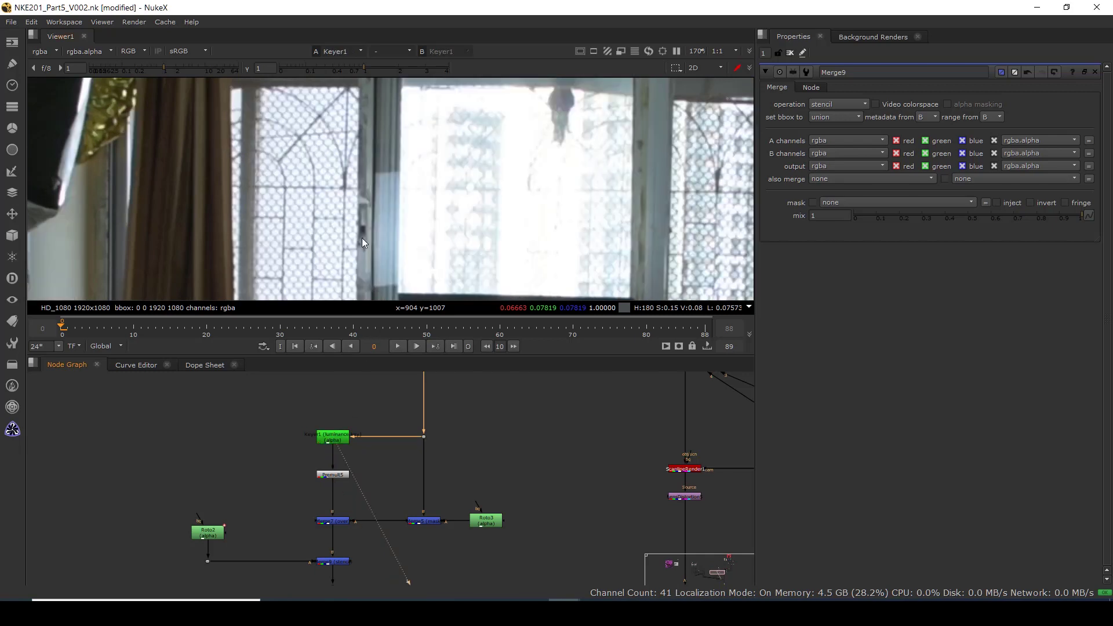
left_click(334, 475)
key("1")
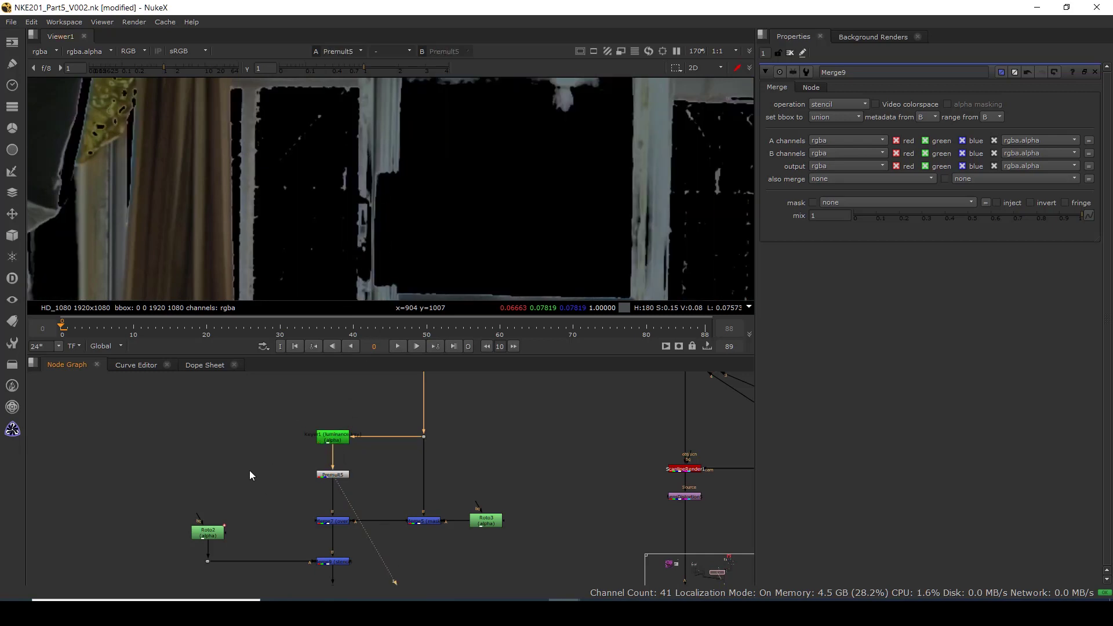
Display Keyer1 and add a new Roto node in the empty area above Roto2.
middle_click_drag(250, 468, 330, 475)
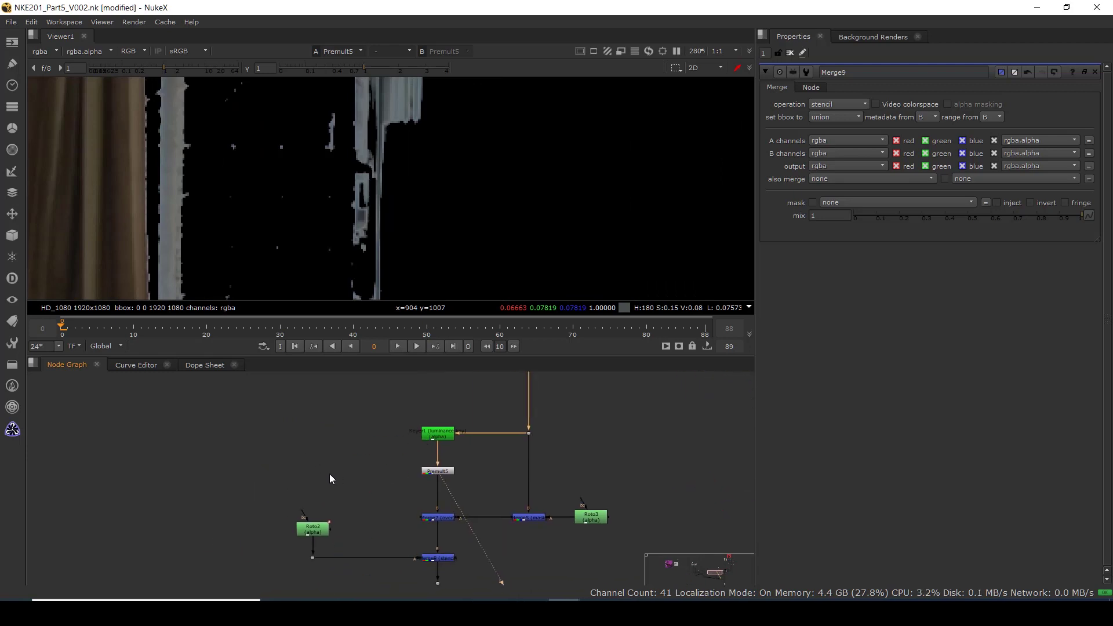
left_click_drag(310, 529, 309, 539)
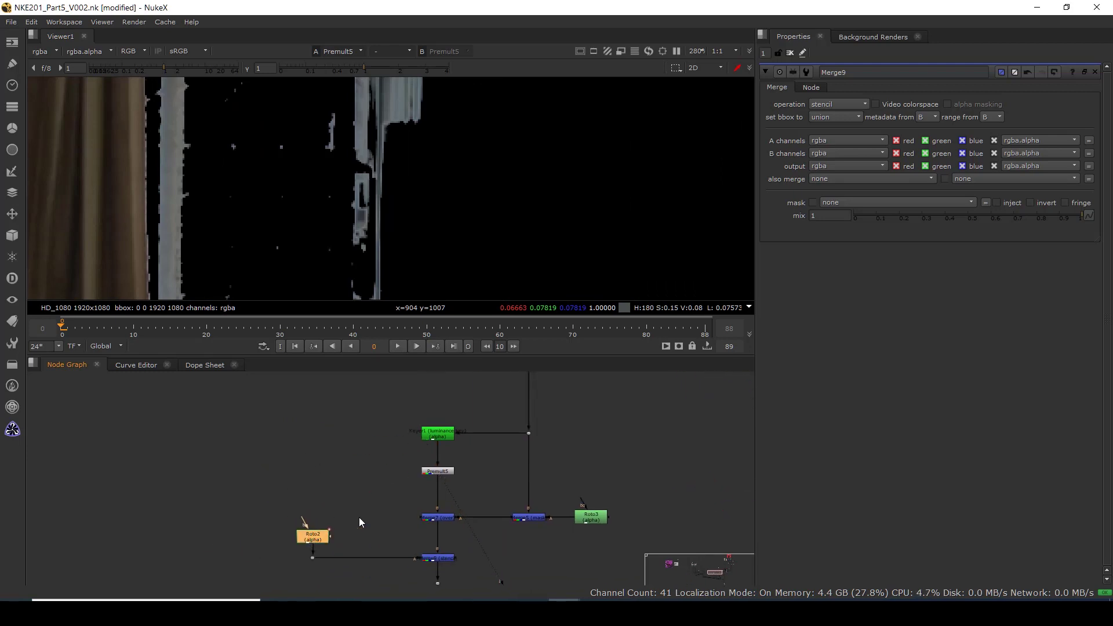
left_click(438, 434)
key("1")
left_click(298, 441)
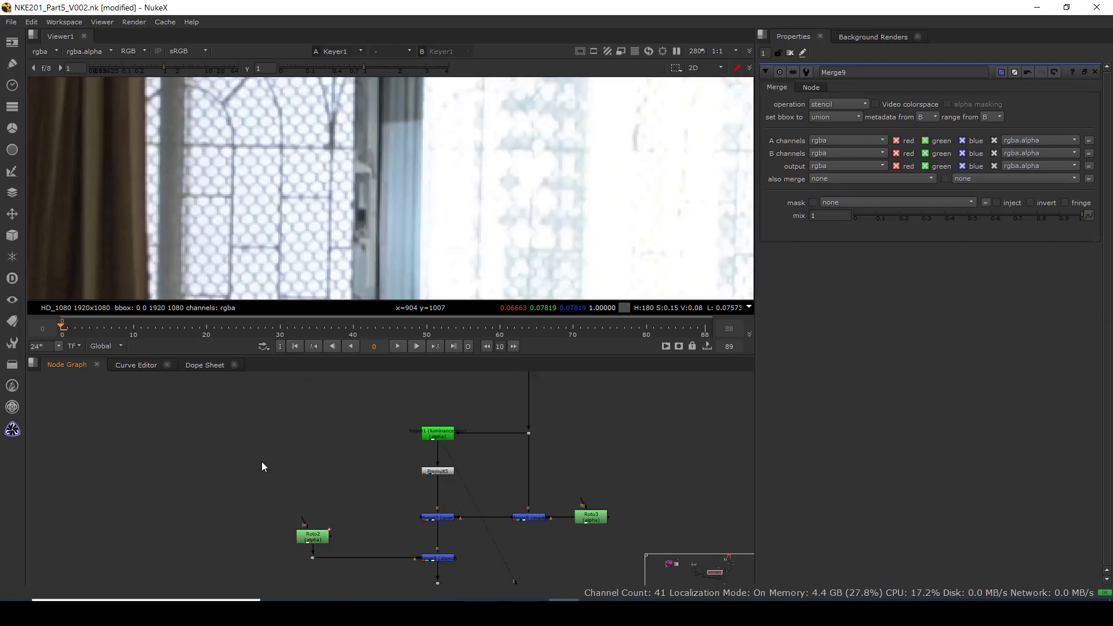
key("o")
scroll(364, 152, "up", 4)
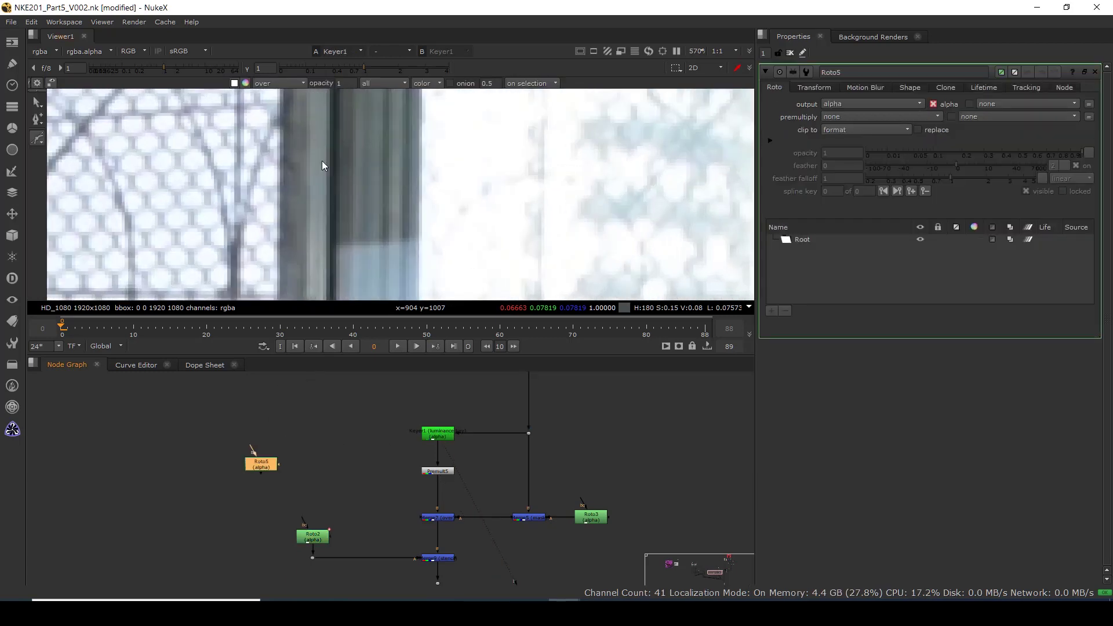
Draw a closed four-point Bezier around the vertical window frame between the left and middle panes at frame 0.
left_click(281, 148)
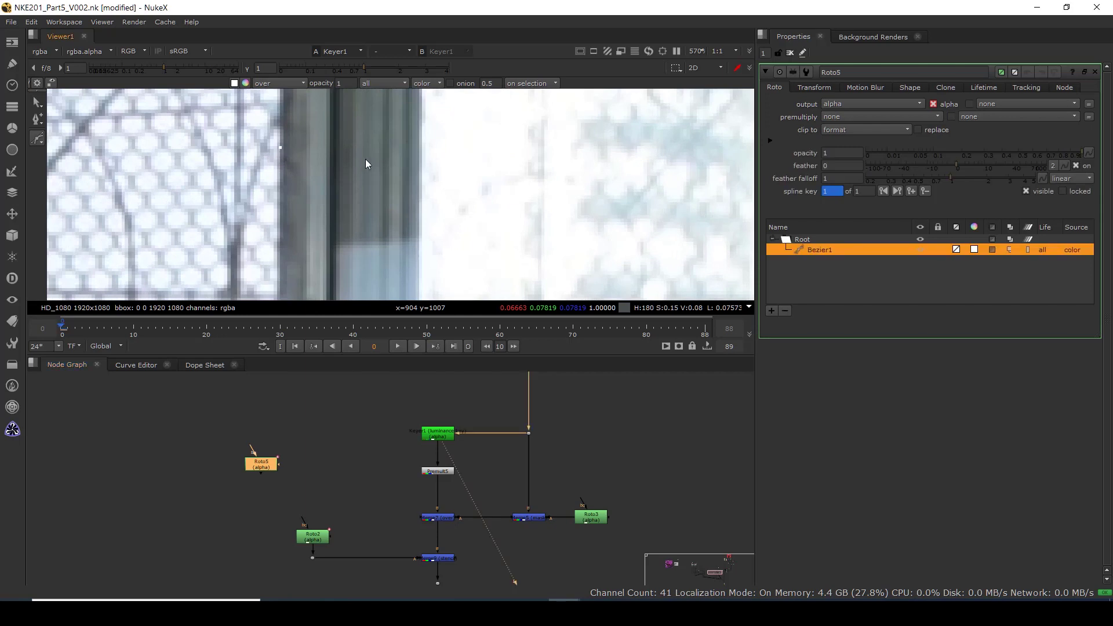
scroll(421, 155, "down", 5)
scroll(377, 238, "up", 2)
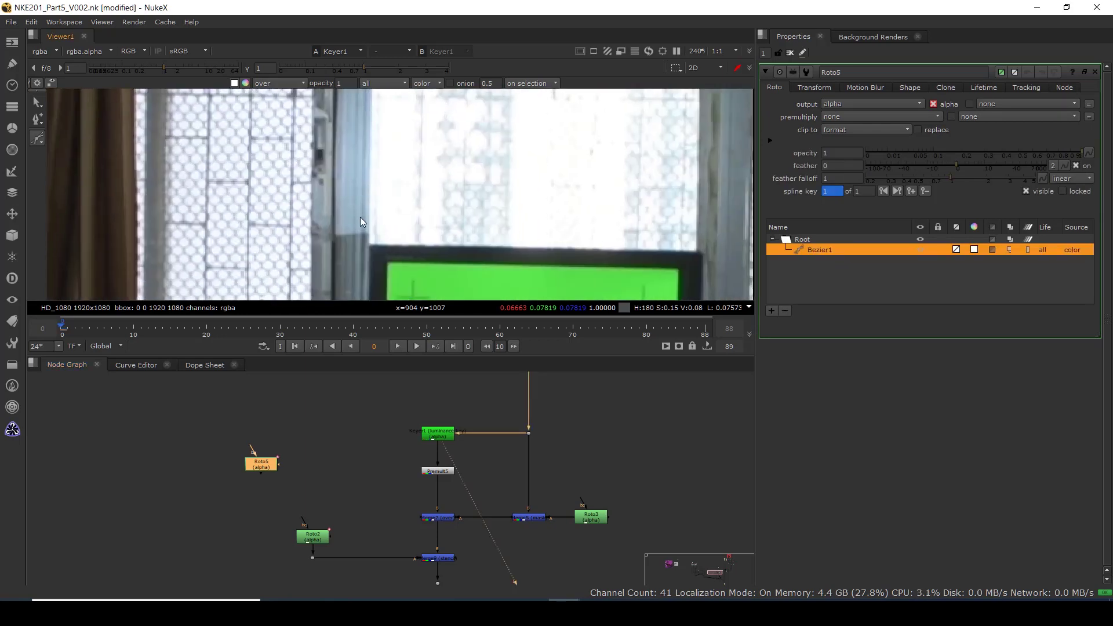
scroll(354, 224, "up", 2)
left_click(367, 192)
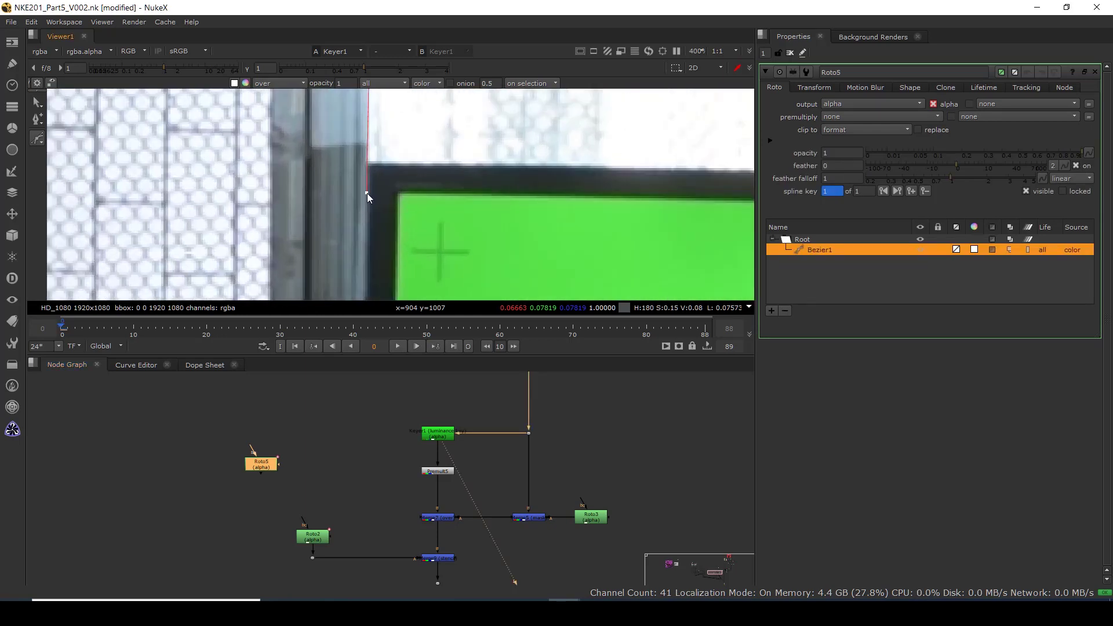
middle_click_drag(270, 200, 306, 162)
left_click(308, 142)
key("Return")
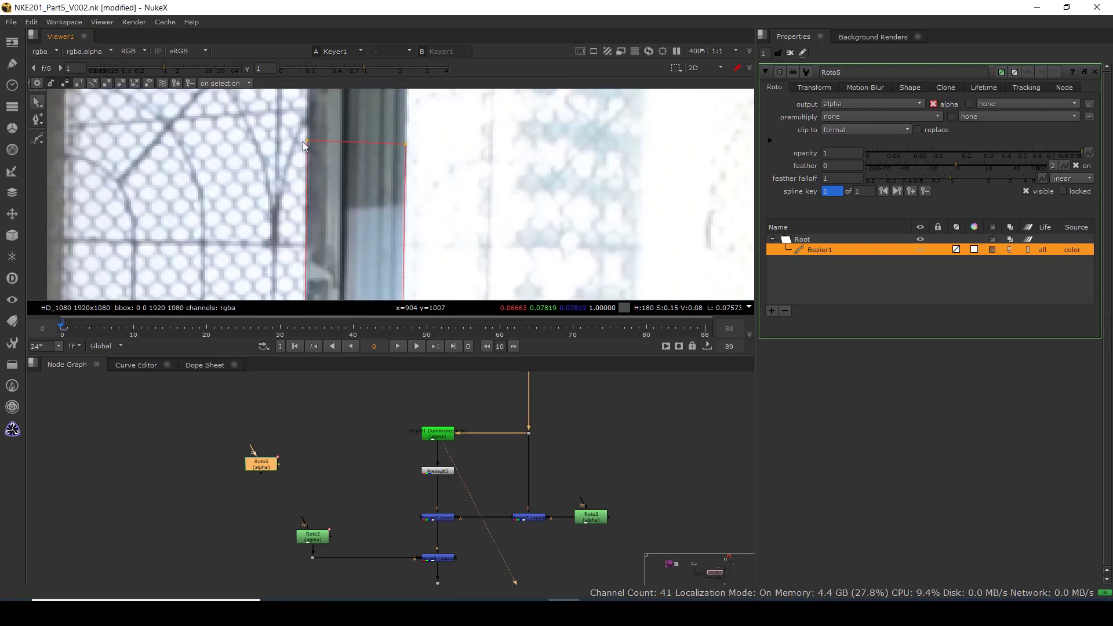
scroll(272, 183, "down", 5)
scroll(284, 245, "down", 2)
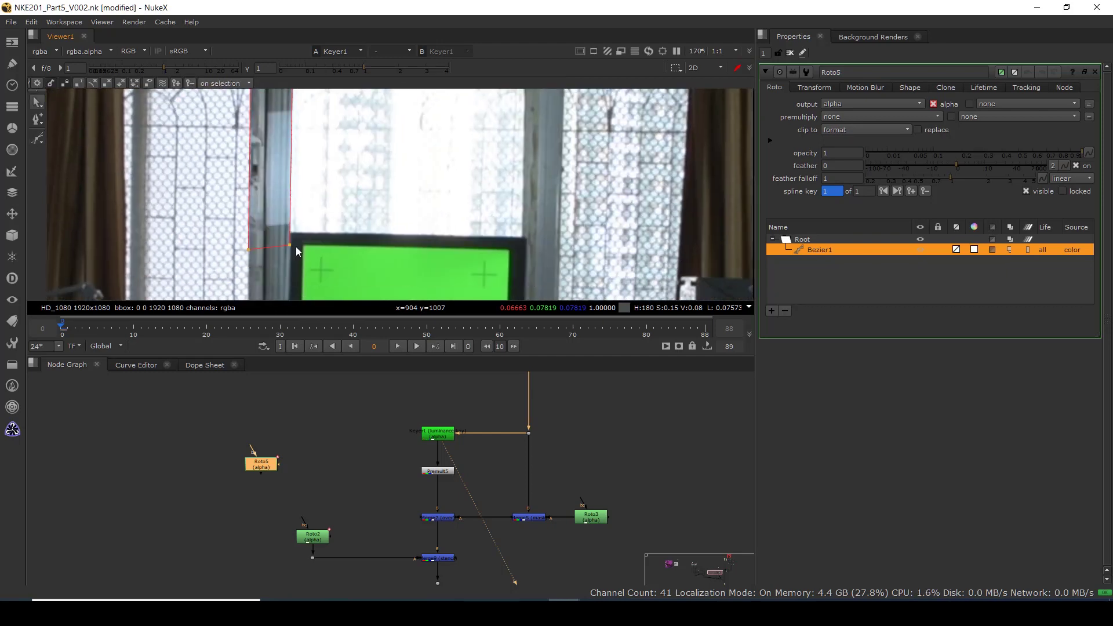
Move the Bezier's lower corner beside the monitor onto the window frame's edge.
scroll(293, 246, "up", 4)
left_click_drag(283, 249, 285, 259)
scroll(270, 483, "down", 3)
Add a dot on the source plate's connection line above the Keyer1 branch.
left_click(268, 483)
middle_click_drag(268, 482, 242, 520)
left_click_drag(377, 426, 376, 410)
left_click(255, 478)
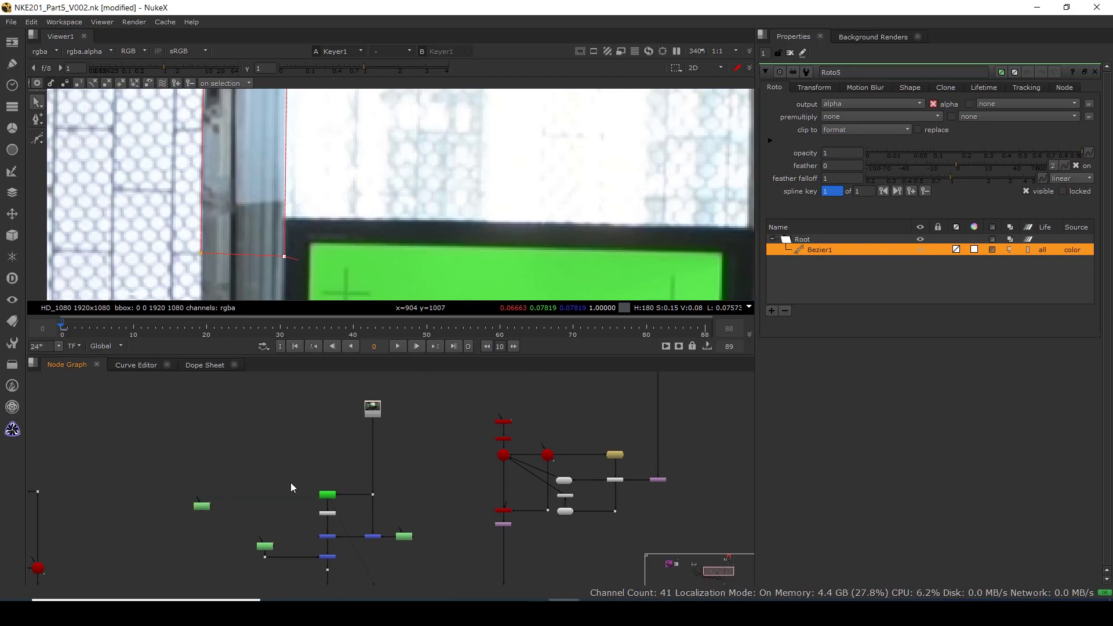
scroll(292, 482, "up", 2)
left_click_drag(406, 446, 401, 458)
left_click(232, 455)
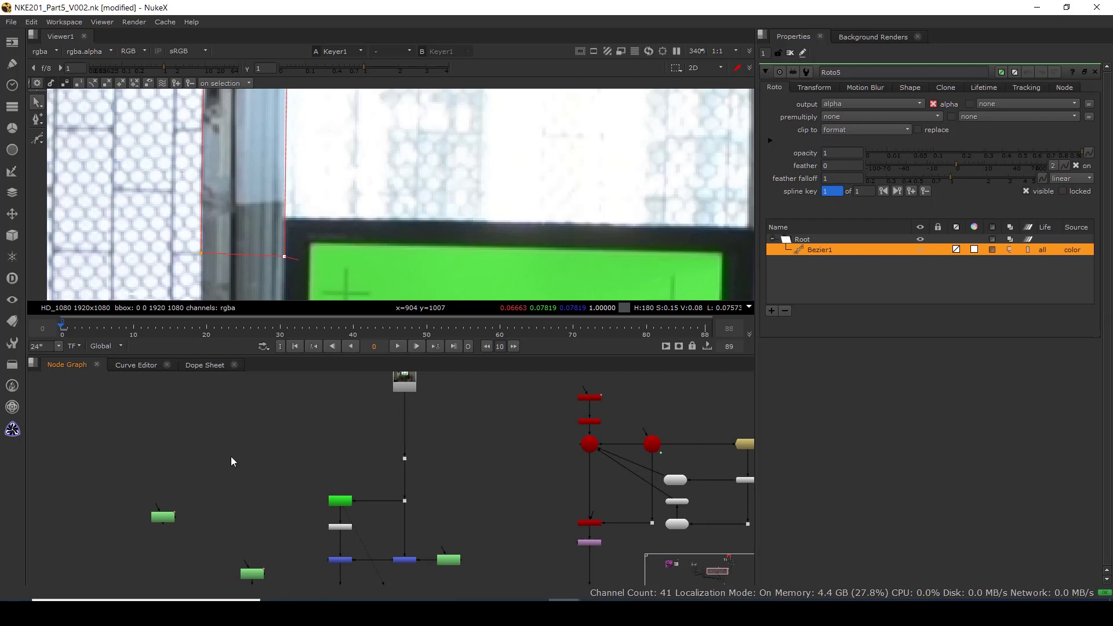
Create a FrameHold node, connect it to the new dot on the plate line and display its output.
key("Tab")
type("fra")
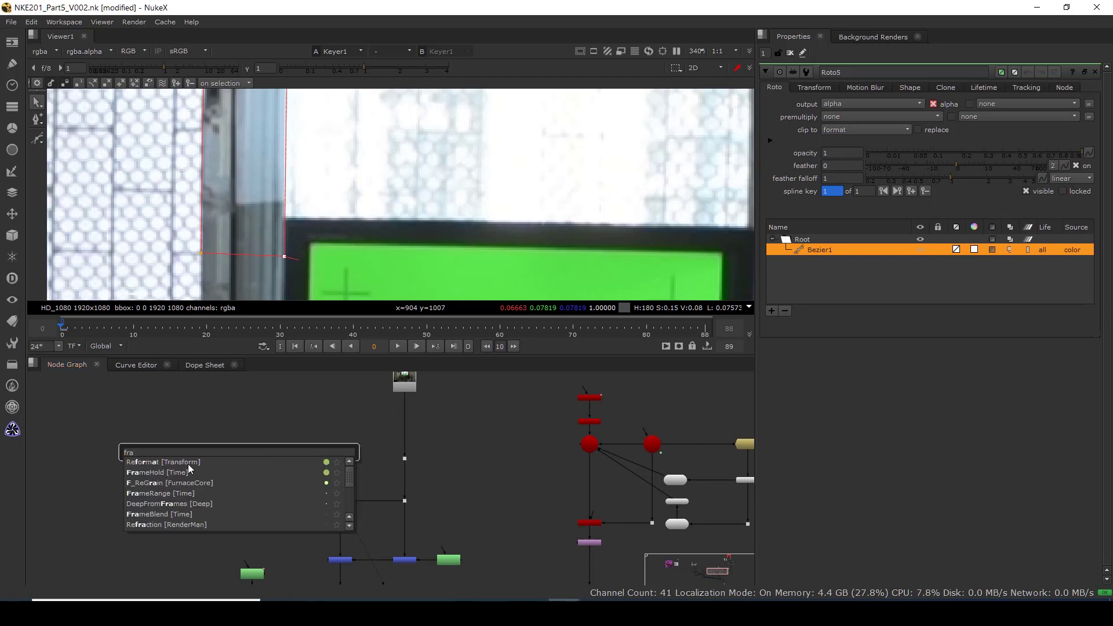
left_click(150, 472)
left_click_drag(264, 450, 404, 458)
left_click_drag(228, 460, 197, 456)
key("1")
Add a Merge node with the FrameHold as B through a dot and Roto5 as A, and align the nodes neatly.
left_click(151, 529)
left_click_drag(162, 514, 128, 414)
left_click(135, 481)
key("m")
scroll(143, 488, "up", 2)
left_click_drag(140, 468, 205, 453)
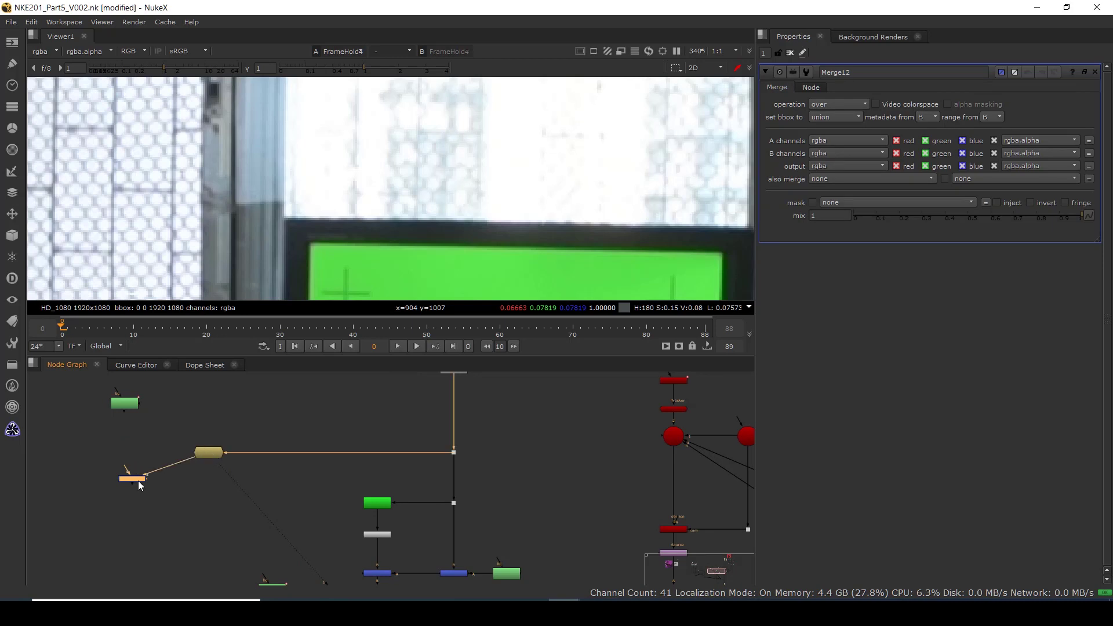
left_click_drag(129, 478, 141, 398)
left_click_drag(168, 472, 204, 488, "ctrl")
left_click_drag(126, 488, 119, 489)
left_click_drag(204, 490, 209, 489)
Display the new Merge and set its operation to mask.
key("1")
left_click(124, 489)
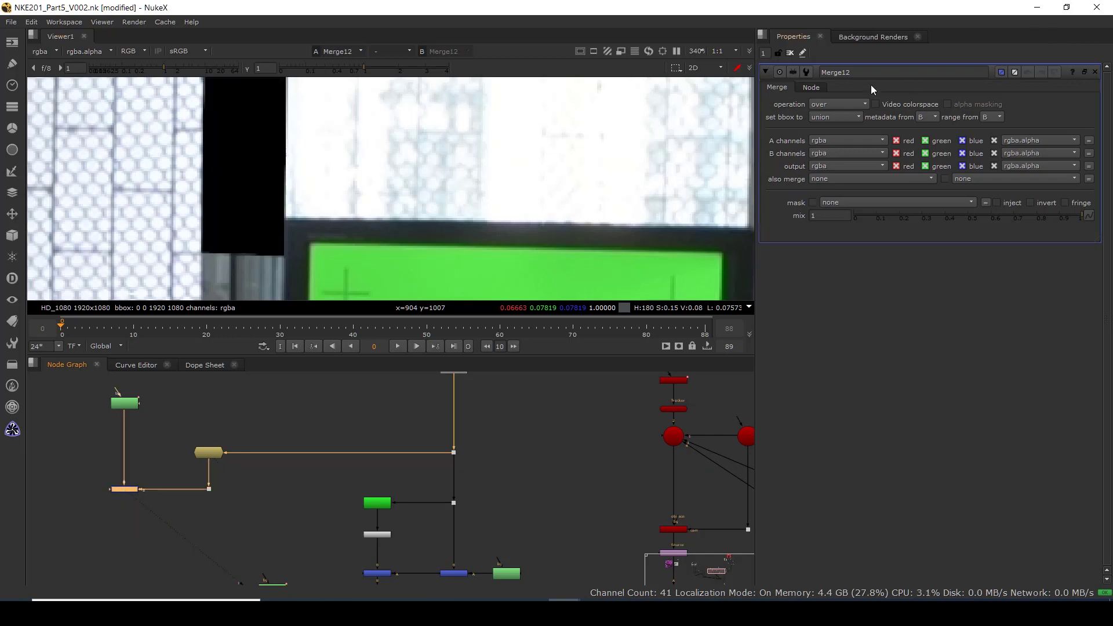
left_click(838, 104)
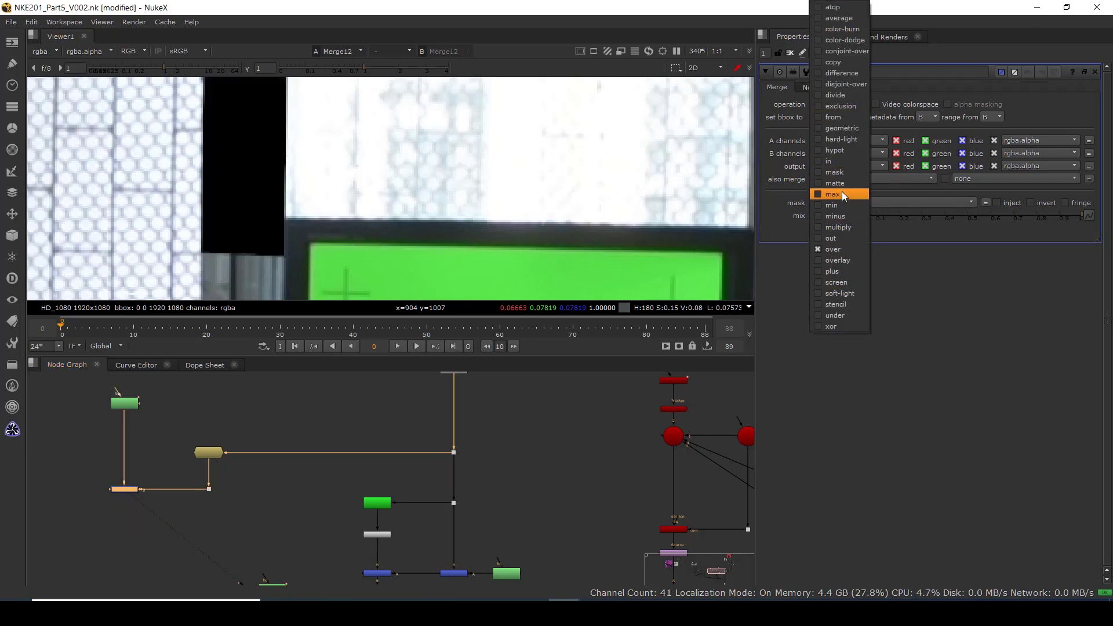
left_click(835, 174)
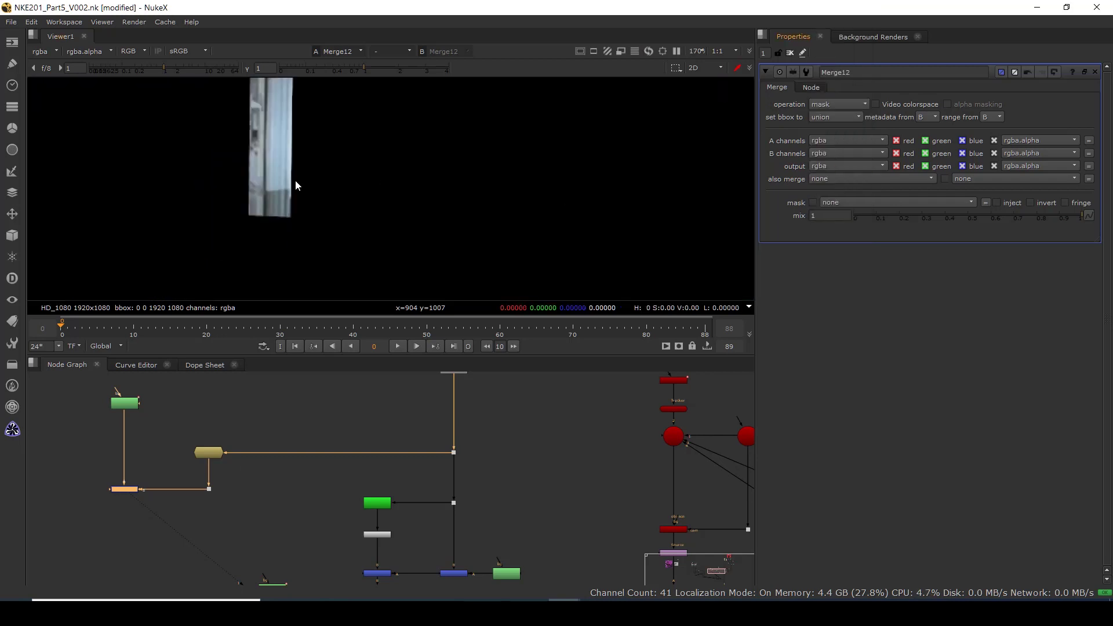
Select the Roto5, FrameHold and Merge12 branch and move it slightly up in the node graph.
scroll(236, 473, "down", 5)
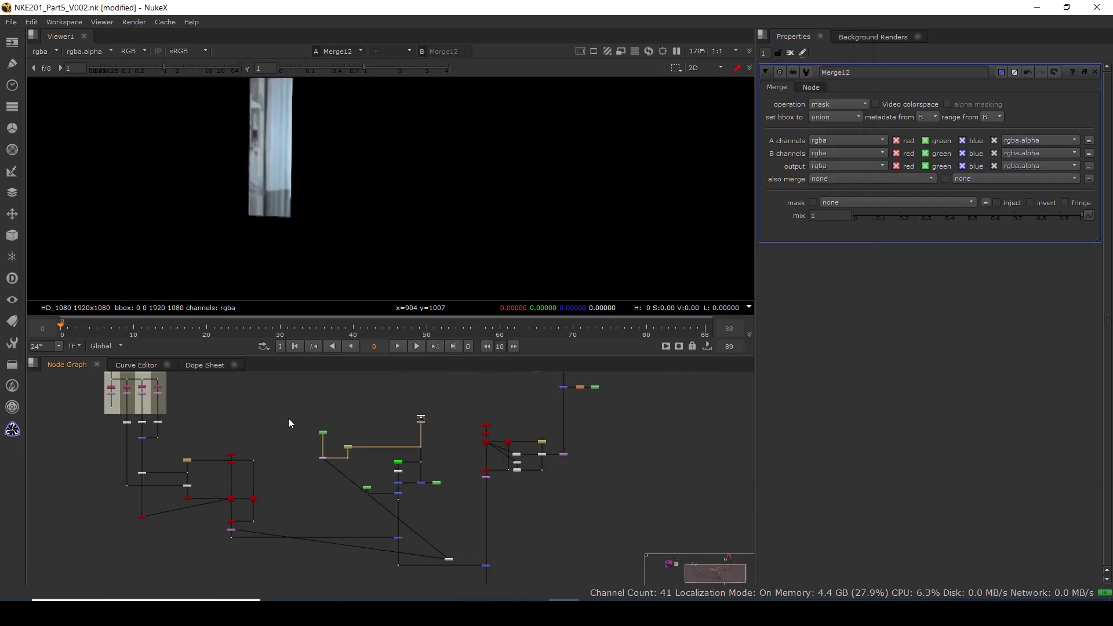
scroll(295, 453, "up", 5)
left_click_drag(301, 417, 401, 466)
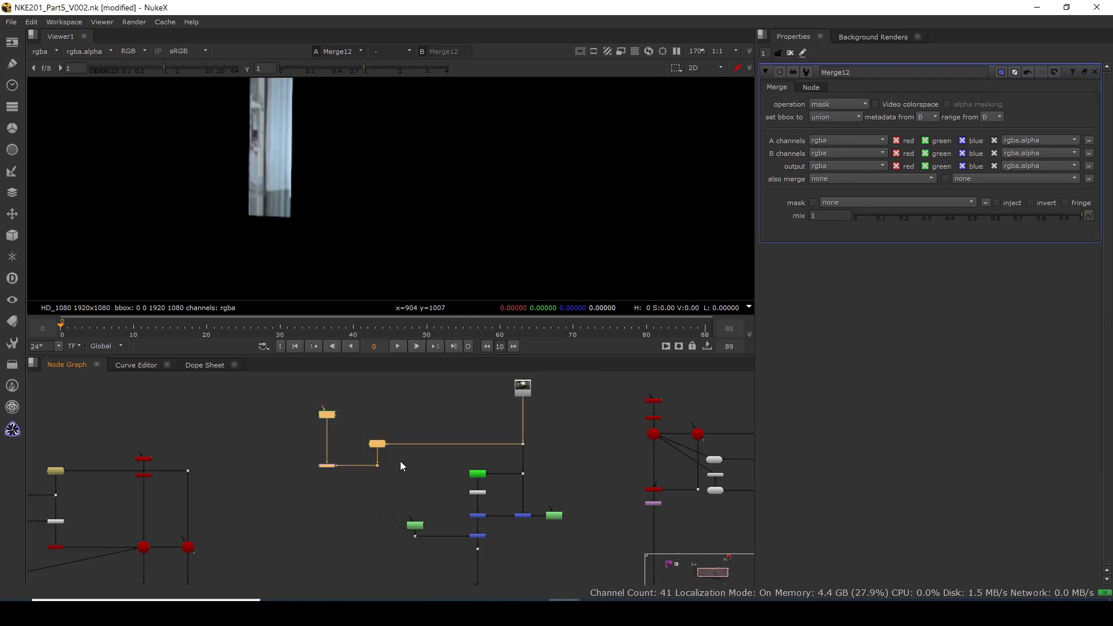
left_click_drag(375, 443, 372, 424)
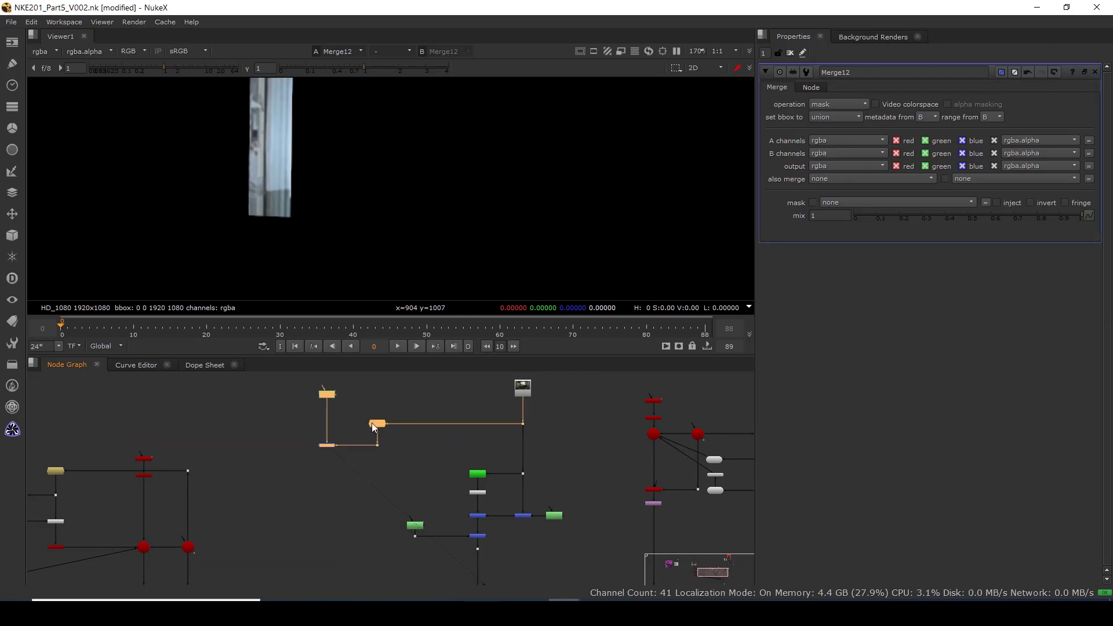
Insert a Merge below the existing merge in the background layers branch and connect Merge12 to its A input.
scroll(327, 391, "down", 1)
middle_click_drag(159, 424, 304, 438)
scroll(181, 435, "up", 3)
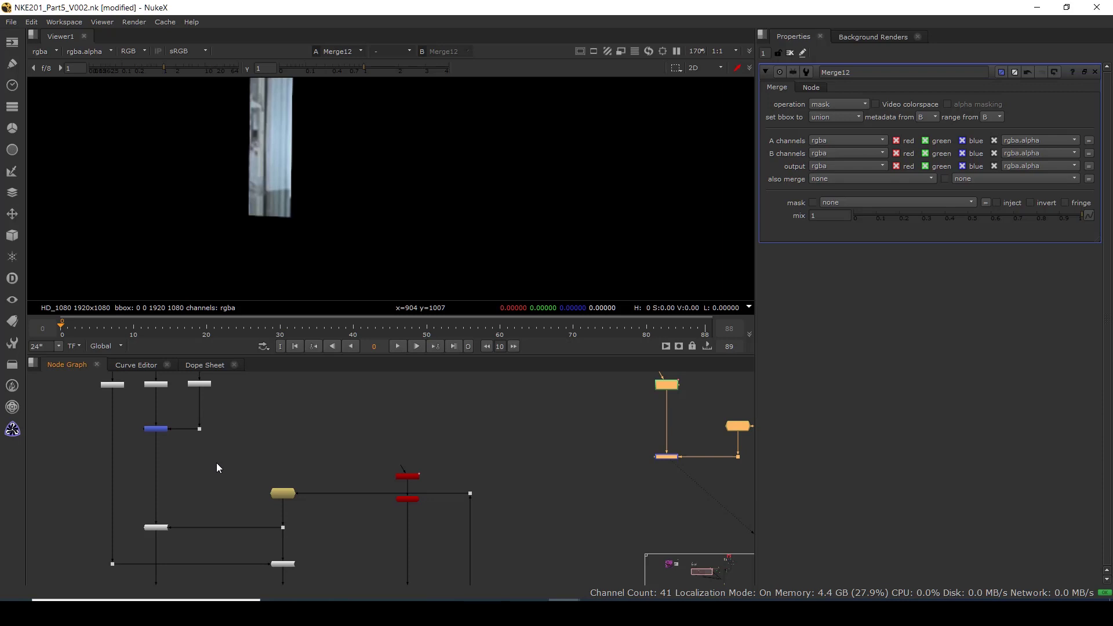
left_click(232, 458)
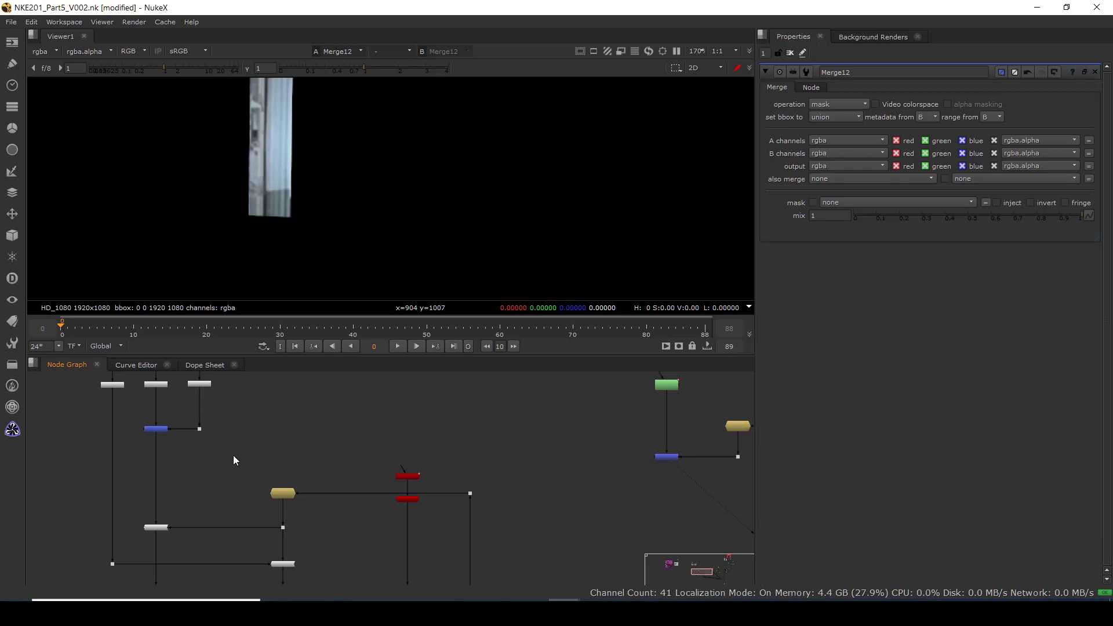
key("m")
left_click(159, 459)
left_click_drag(160, 460, 159, 479)
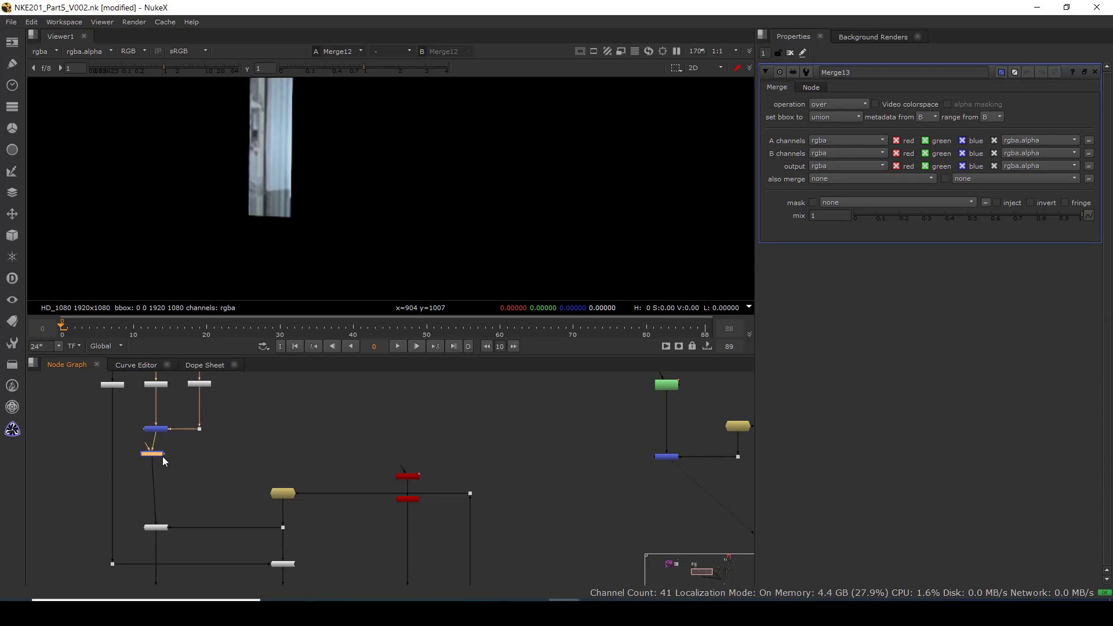
key("1")
left_click_drag(155, 434, 666, 457)
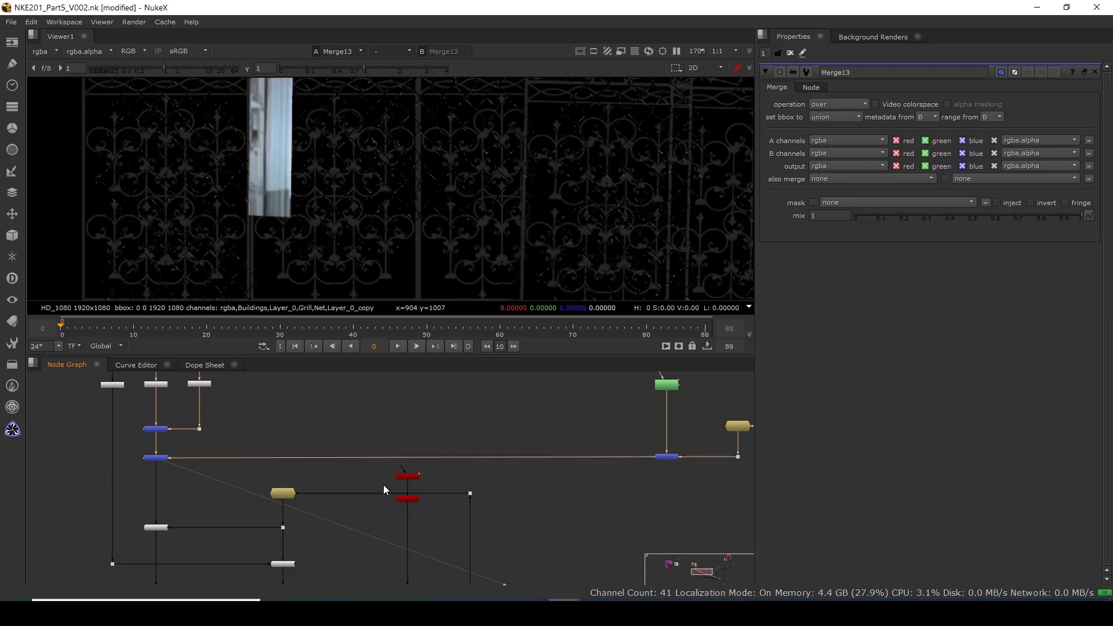
Display the final Grain2_1 output and examine the window frame between the left and middle panes.
scroll(227, 471, "down", 3)
middle_click_drag(539, 574, 285, 486)
left_click_drag(431, 458, 443, 507)
left_click(361, 464)
key("1")
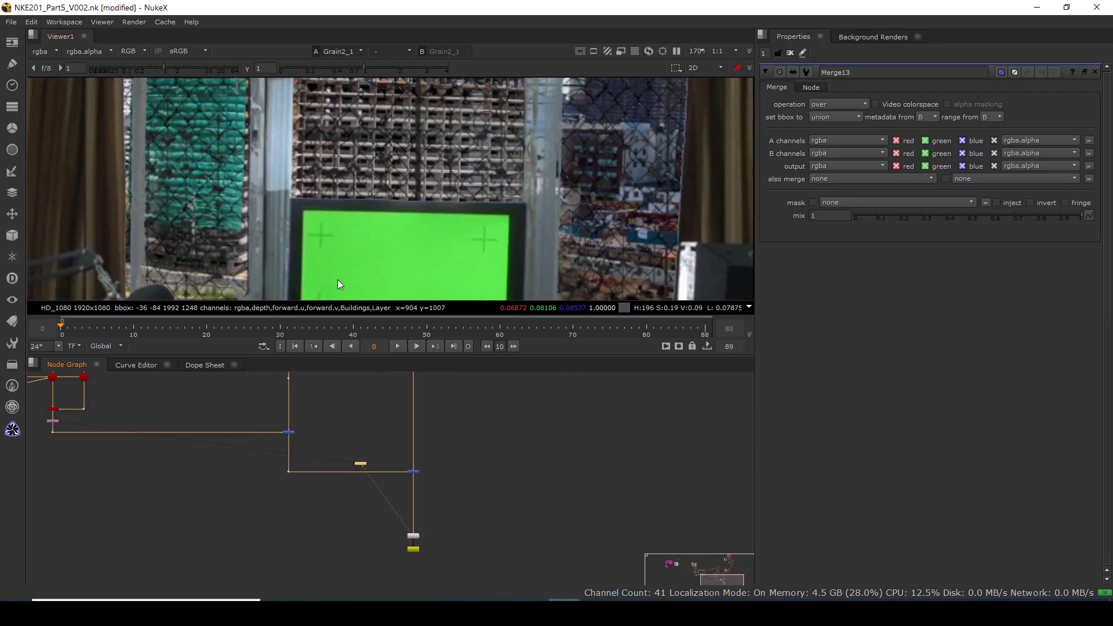
scroll(255, 211, "down", 1)
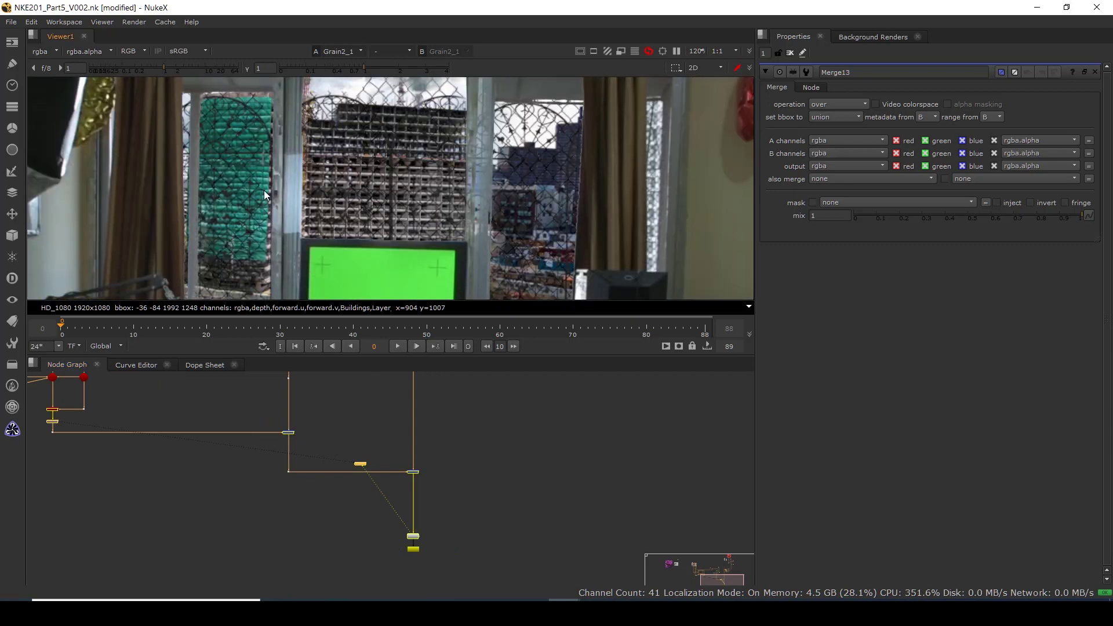
left_click_drag(273, 142, 315, 247, "ctrl+shift")
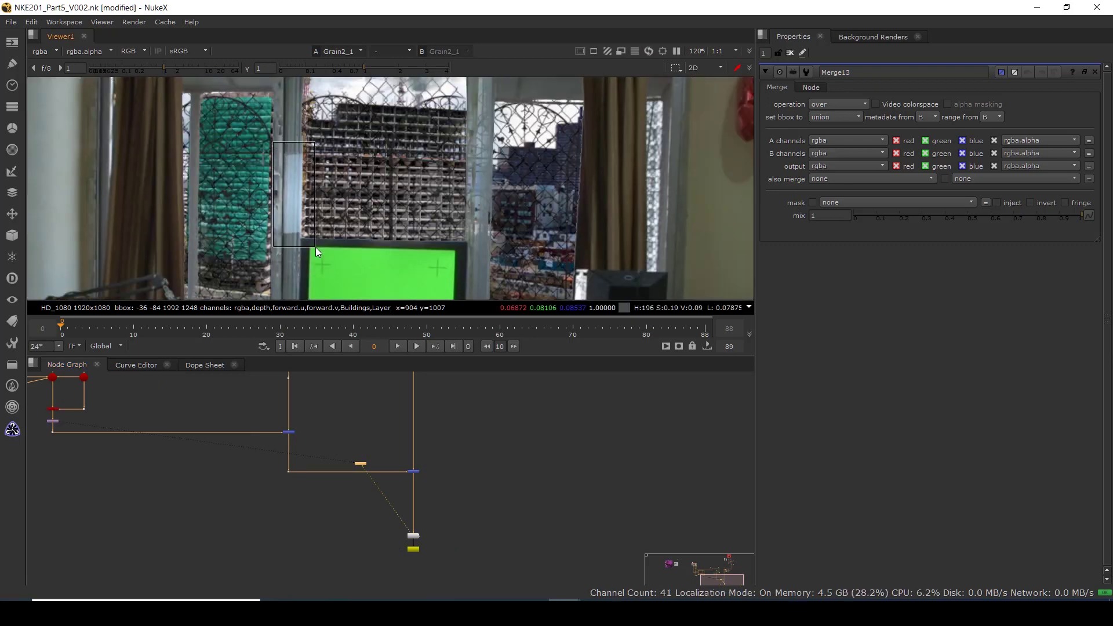
scroll(488, 127, "up", 3)
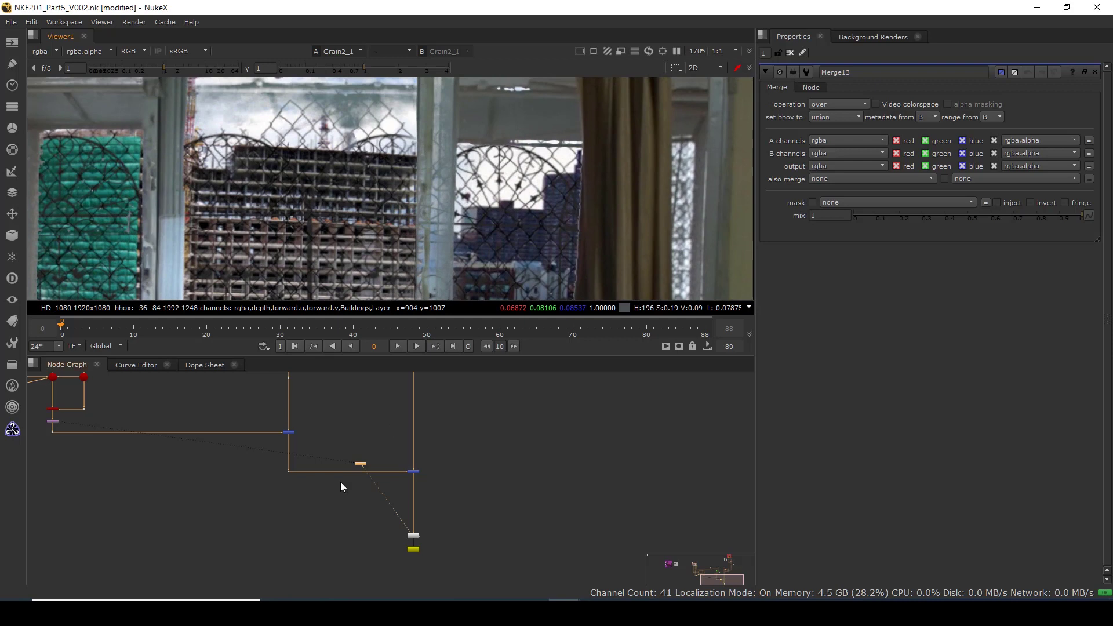
Check the Merge12 output, reopen the Roto5 properties and display the FrameHold output.
scroll(349, 475, "down", 5)
middle_click_drag(286, 505, 285, 582)
scroll(261, 479, "up", 6)
left_click(259, 481)
left_click(260, 523)
key("1")
left_click(259, 481)
double_click(259, 480)
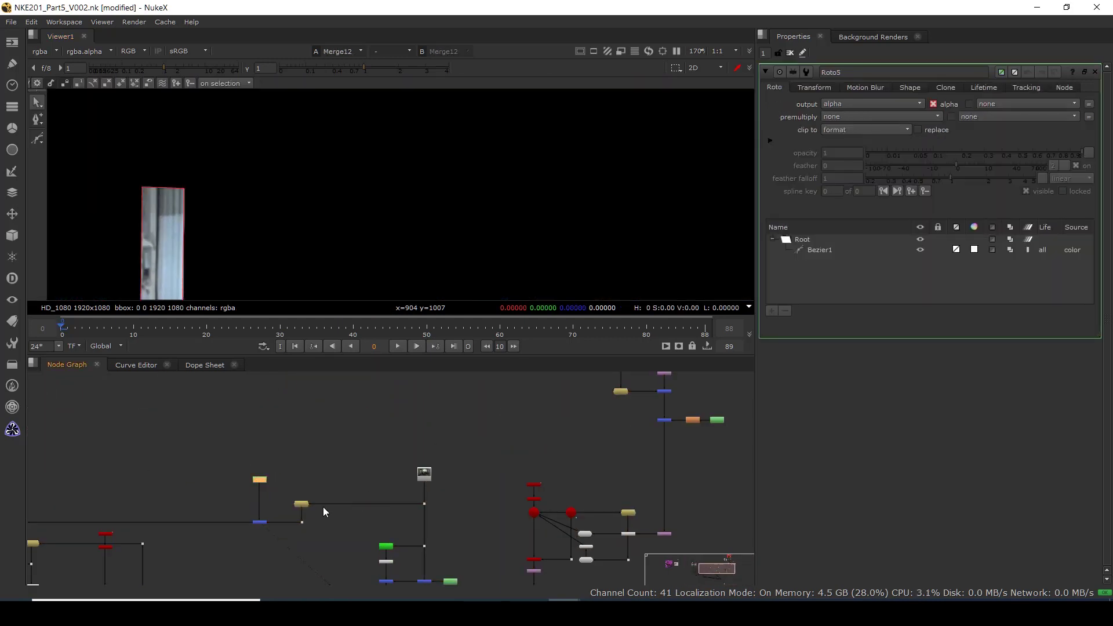
left_click(301, 504)
key("1")
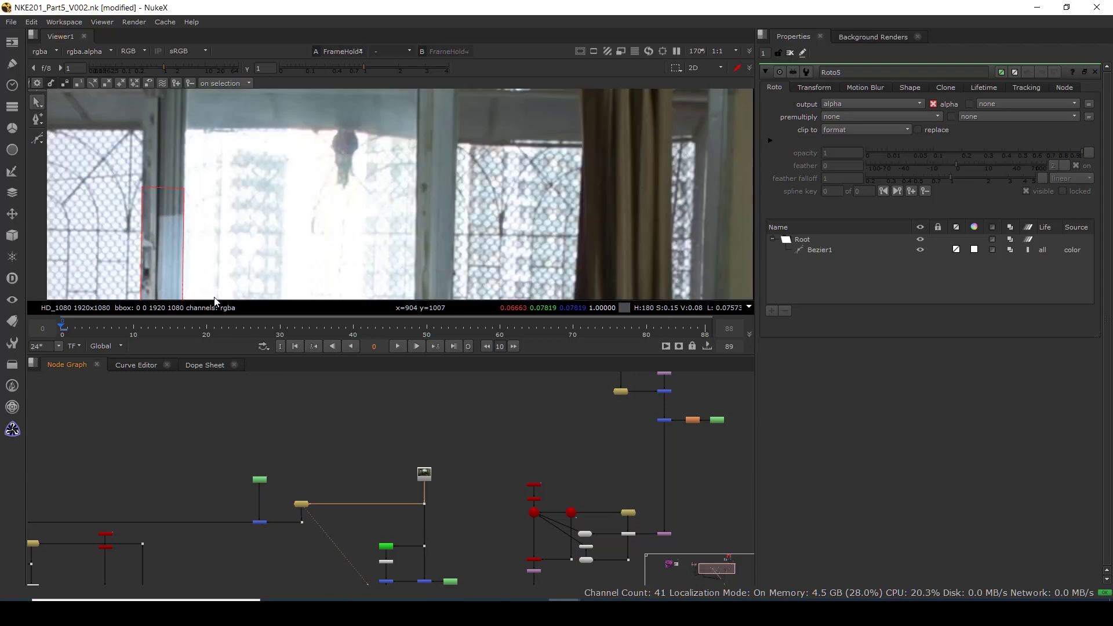
Draw a closed second Bezier in Roto5 around the vertical window frame between the middle and right panes.
left_click(36, 140)
key("space")
scroll(426, 263, "up", 3)
scroll(415, 198, "up", 2)
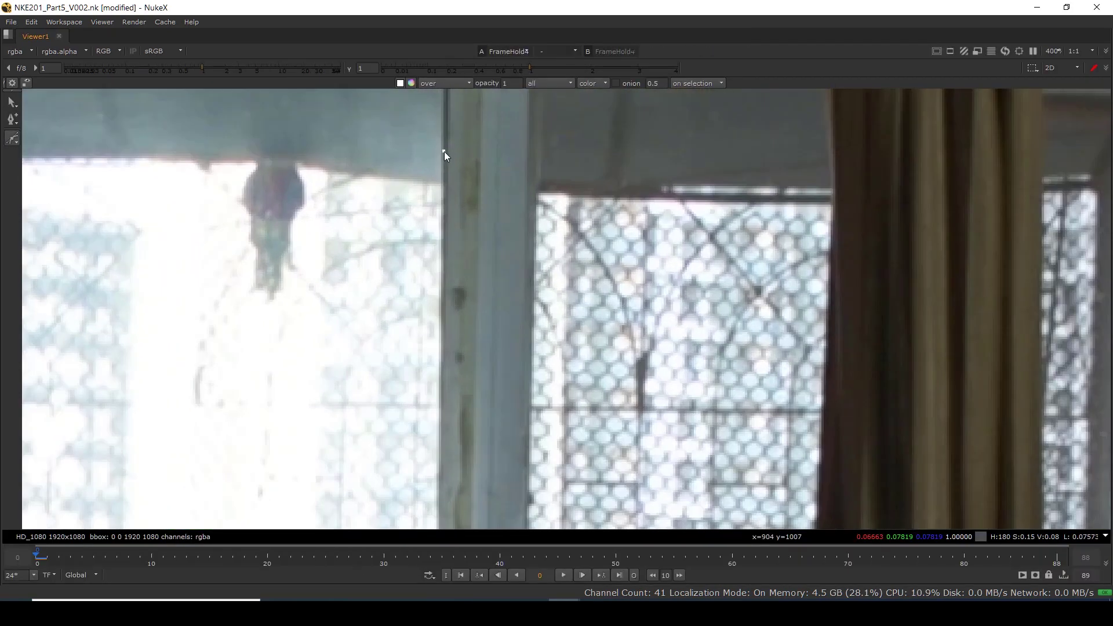
middle_click_drag(521, 468, 474, 266)
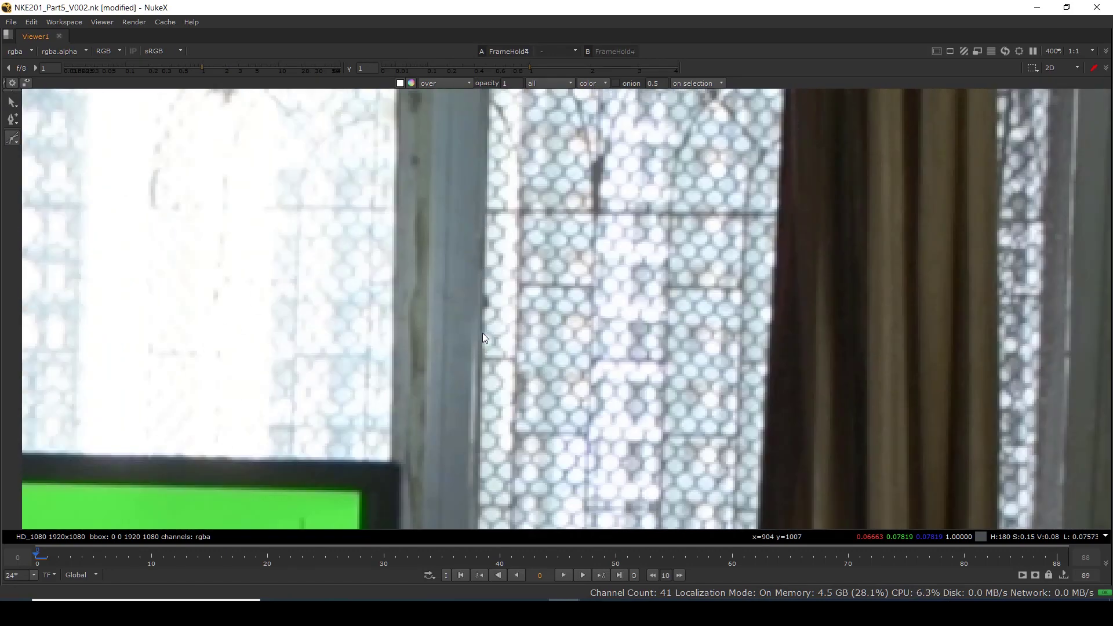
middle_click_drag(481, 447, 453, 315)
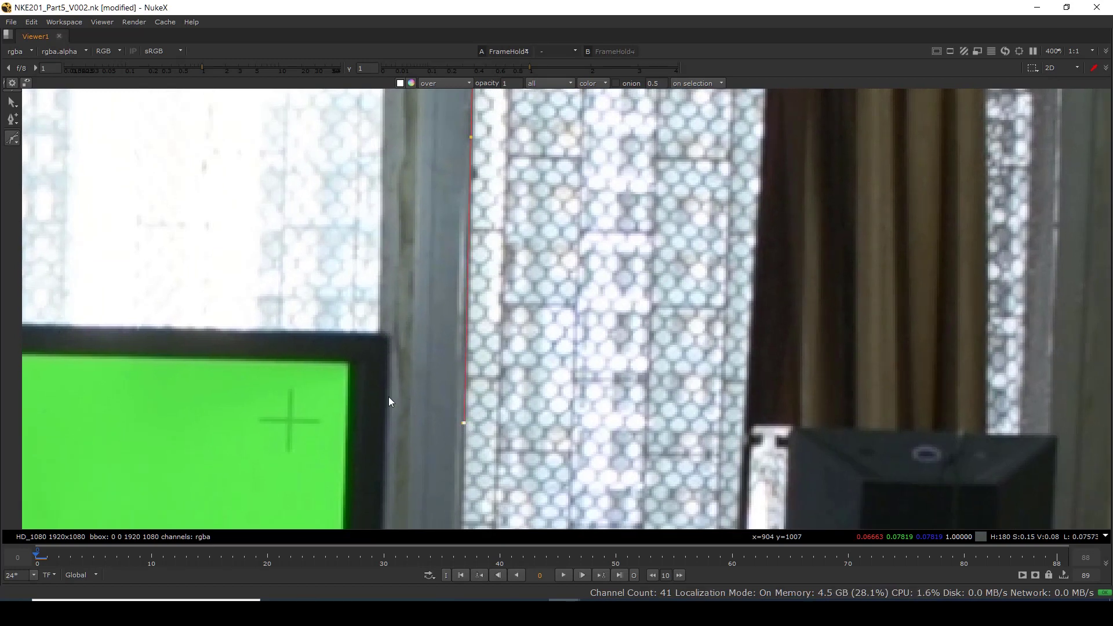
left_click(380, 327)
middle_click_drag(393, 252, 400, 448)
middle_click_drag(391, 170, 388, 346)
left_click(390, 200)
scroll(403, 336, "down", 3)
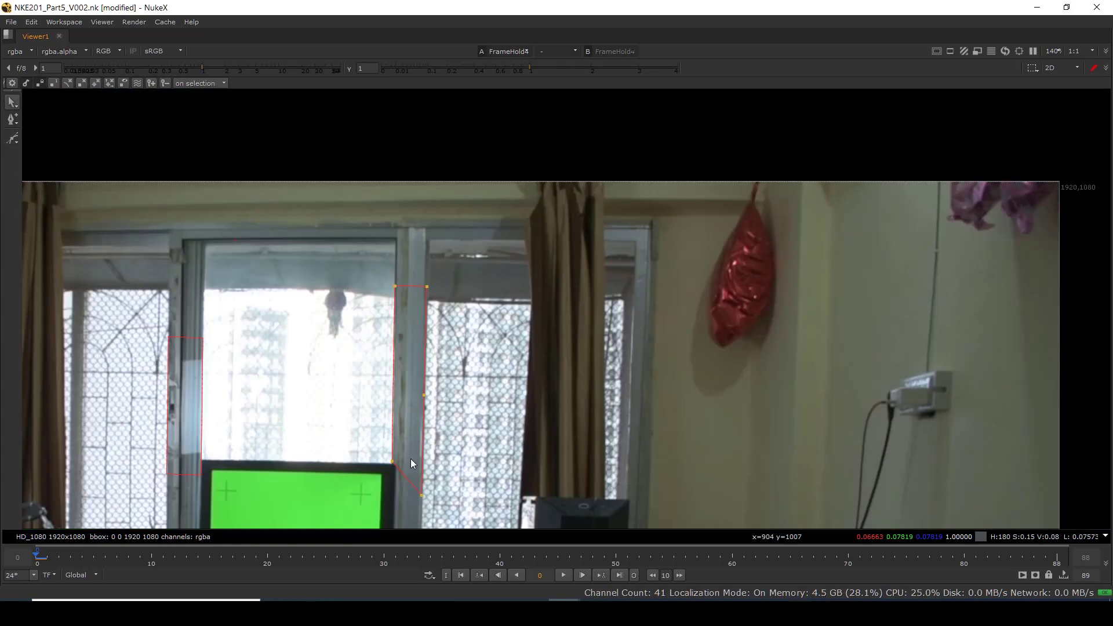
middle_click_drag(410, 457, 401, 364)
scroll(408, 394, "up", 1)
scroll(409, 395, "up", 3)
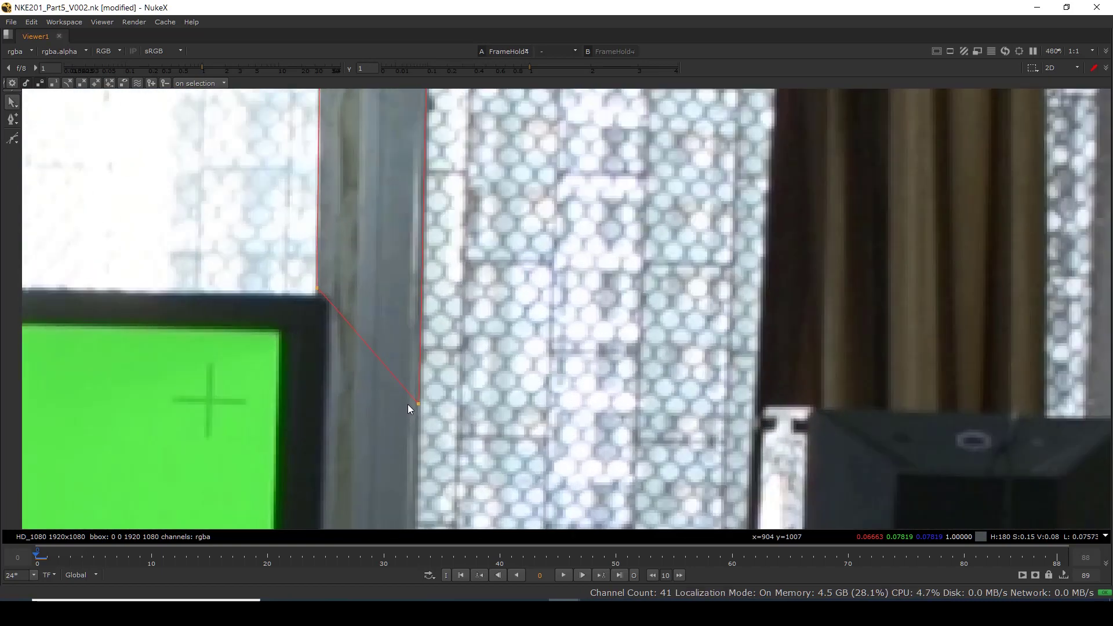
scroll(408, 404, "down", 5)
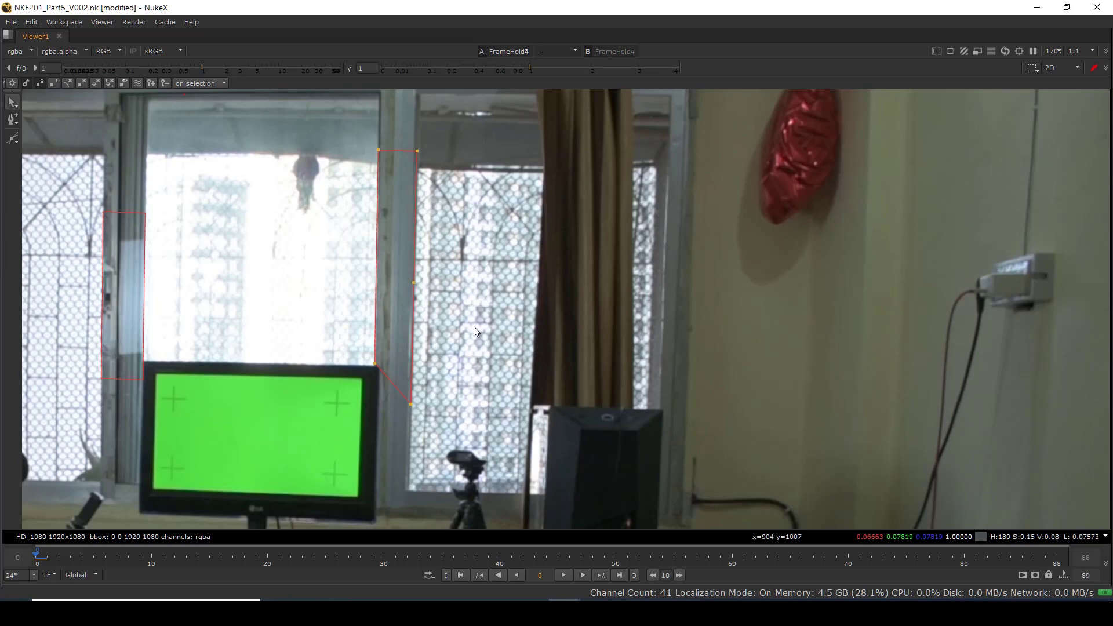
Display Merge12 and then Grain2_1 to check both frame shapes in the composite.
key("space")
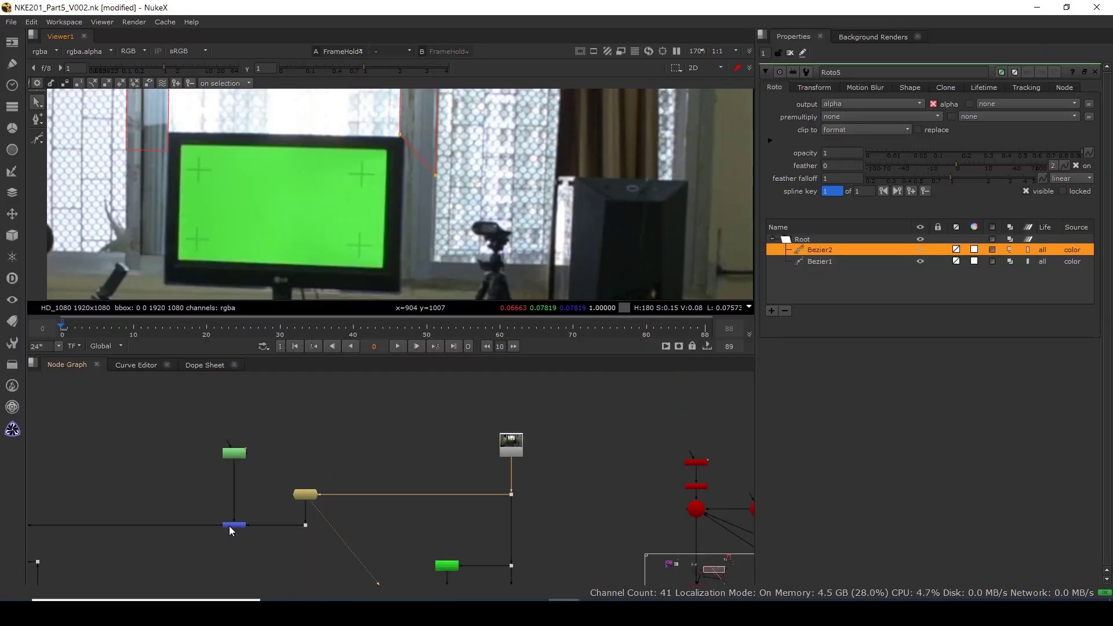
left_click(234, 525)
key("1")
scroll(291, 497, "down", 5)
scroll(394, 548, "up", 5)
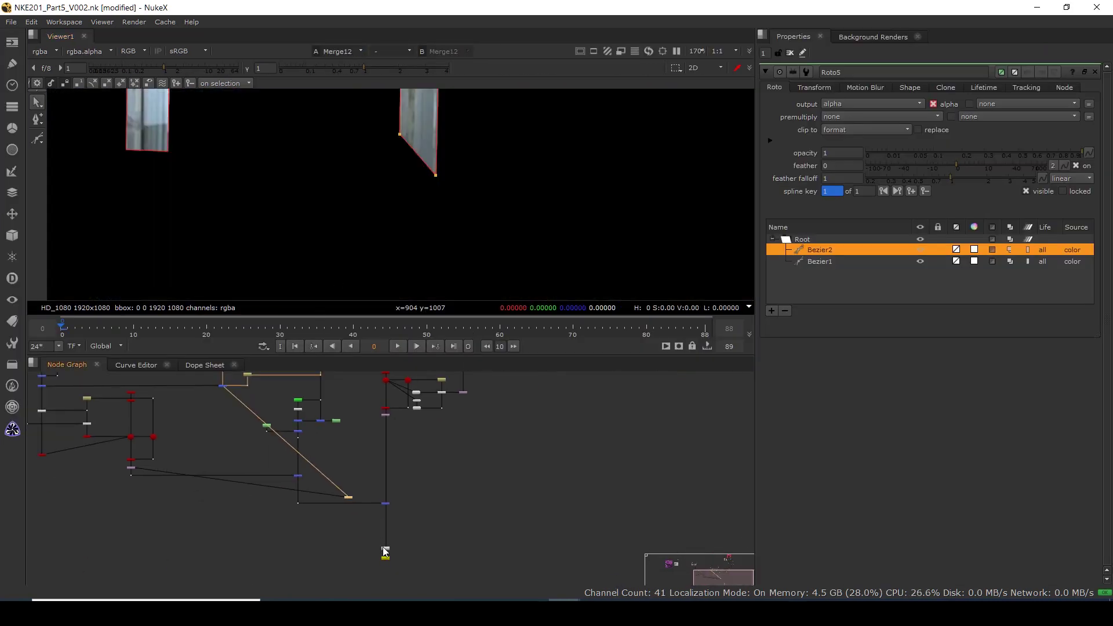
left_click(392, 547)
key("1")
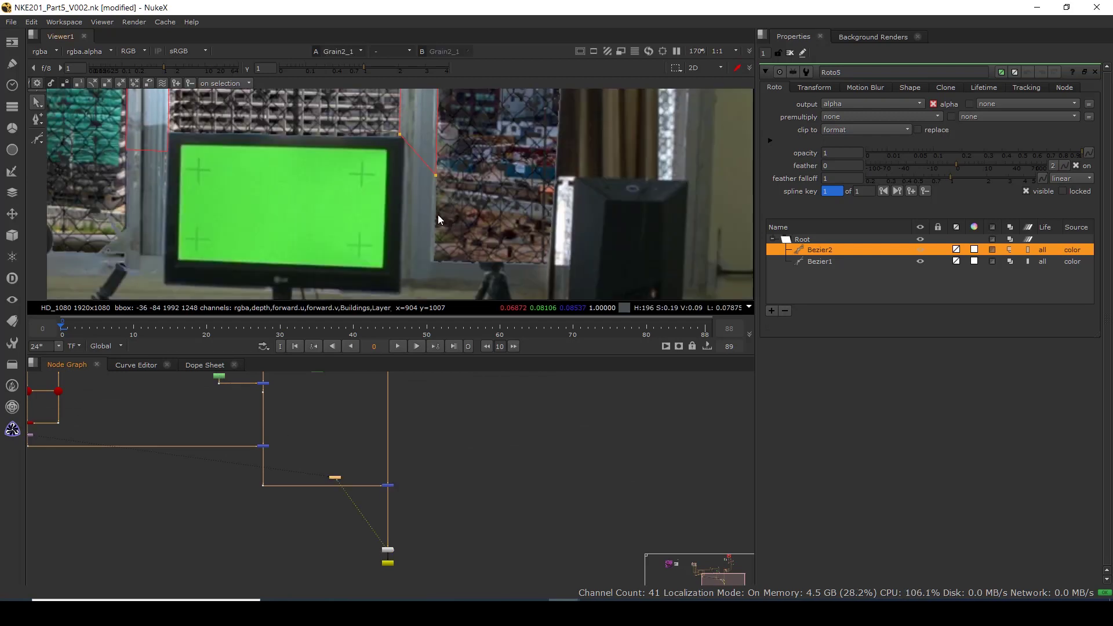
middle_click_drag(453, 220, 422, 300)
scroll(431, 193, "down", 2)
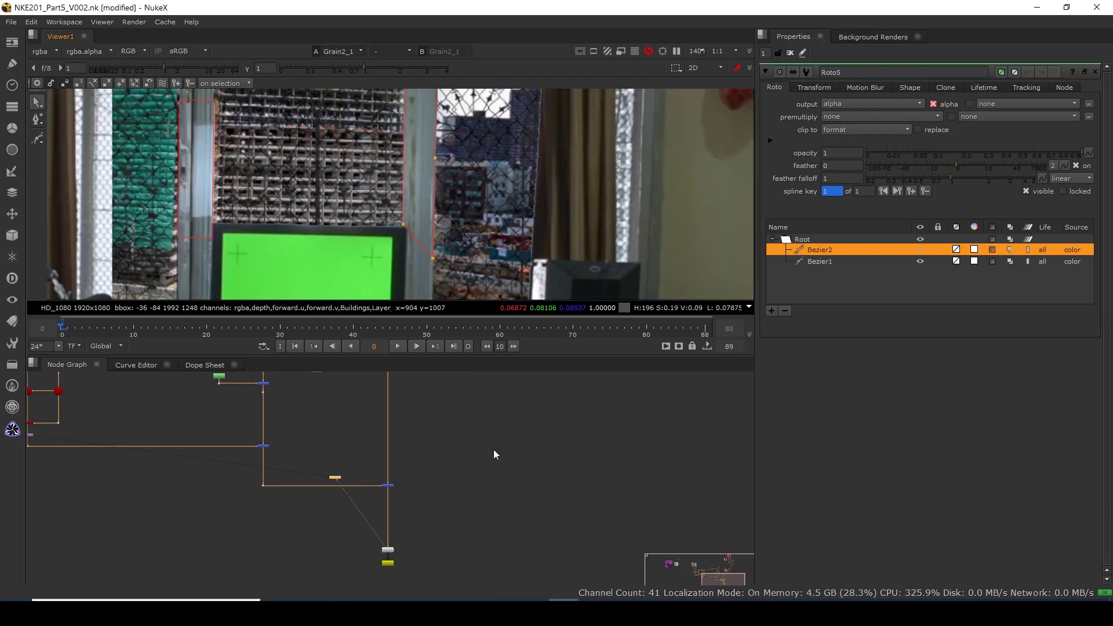
Close the open node properties and examine the composited window panes and the surrounding room.
left_click(790, 53)
scroll(425, 148, "down", 2)
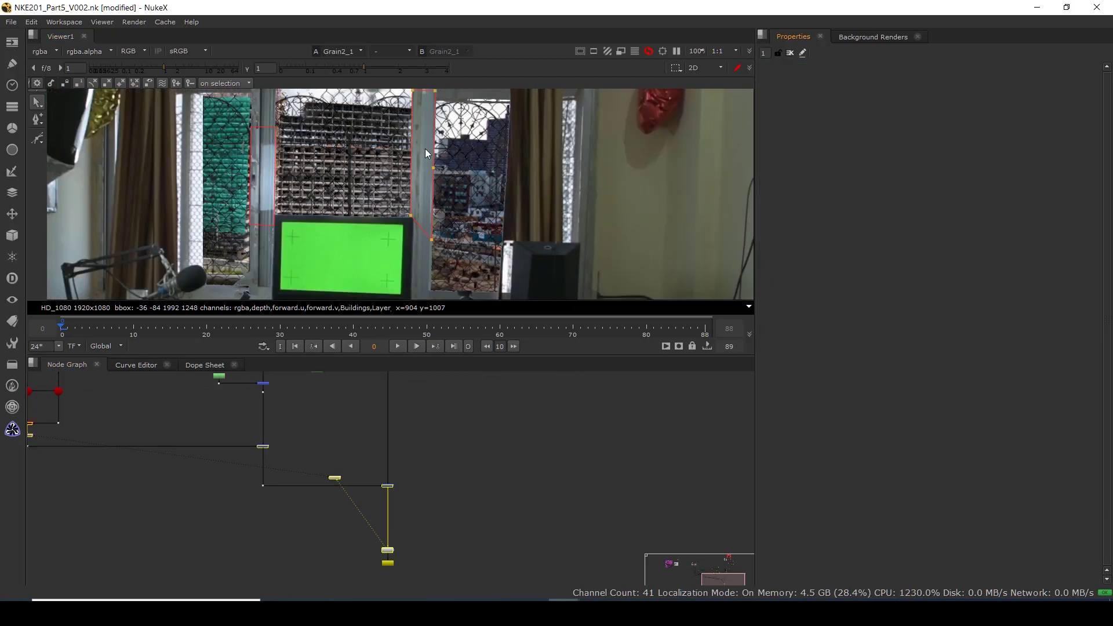
scroll(421, 122, "down", 6)
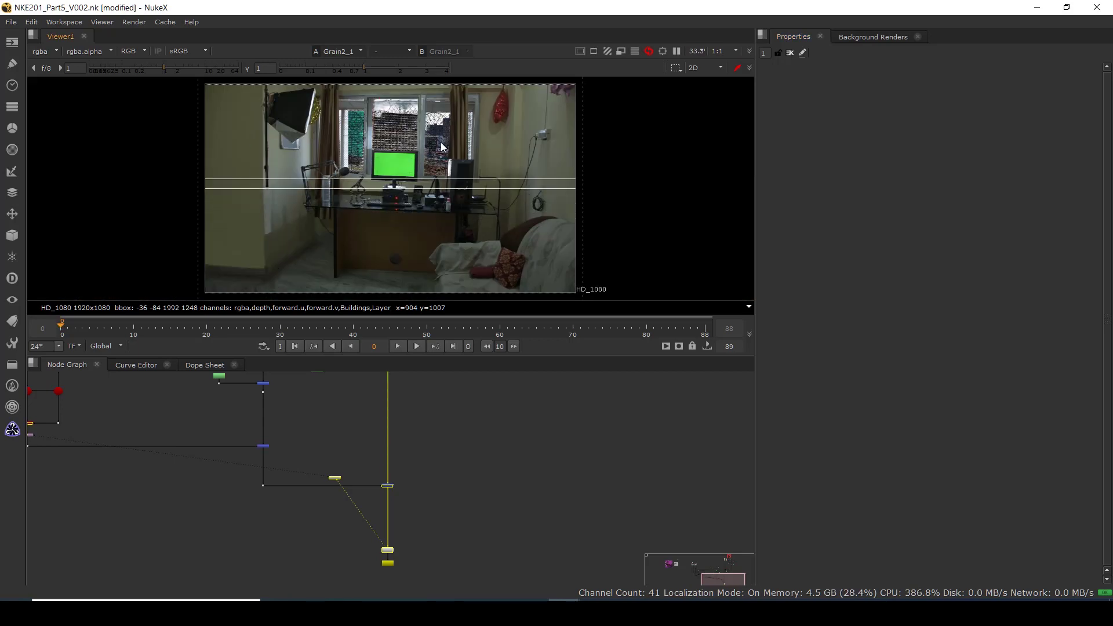
scroll(441, 147, "up", 3)
middle_click_drag(372, 150, 360, 198)
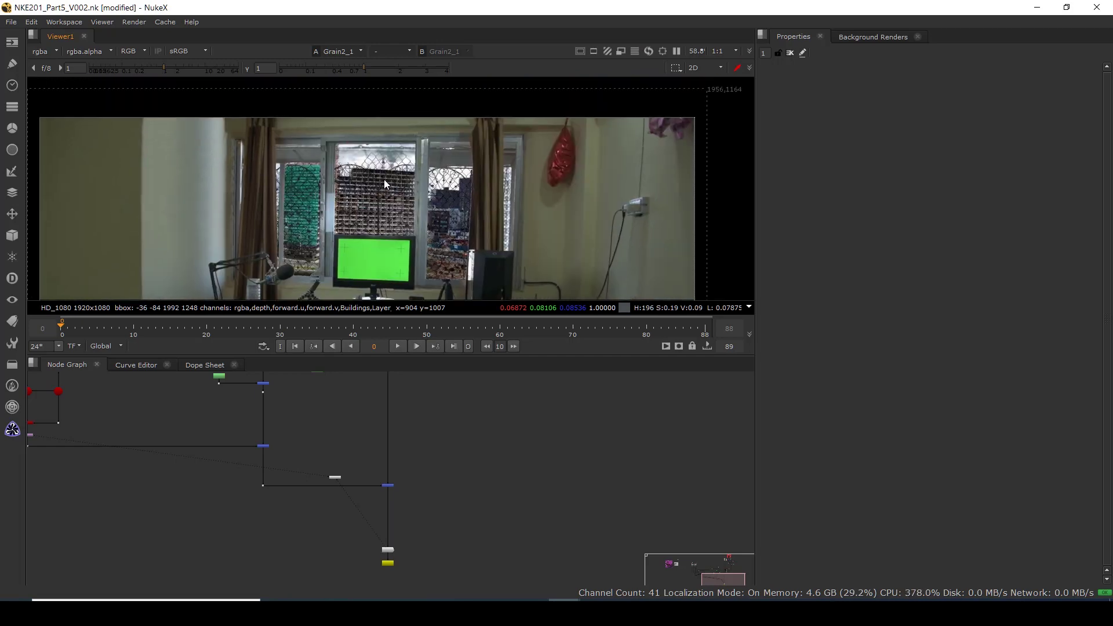
scroll(384, 184, "up", 3)
scroll(339, 157, "up", 2)
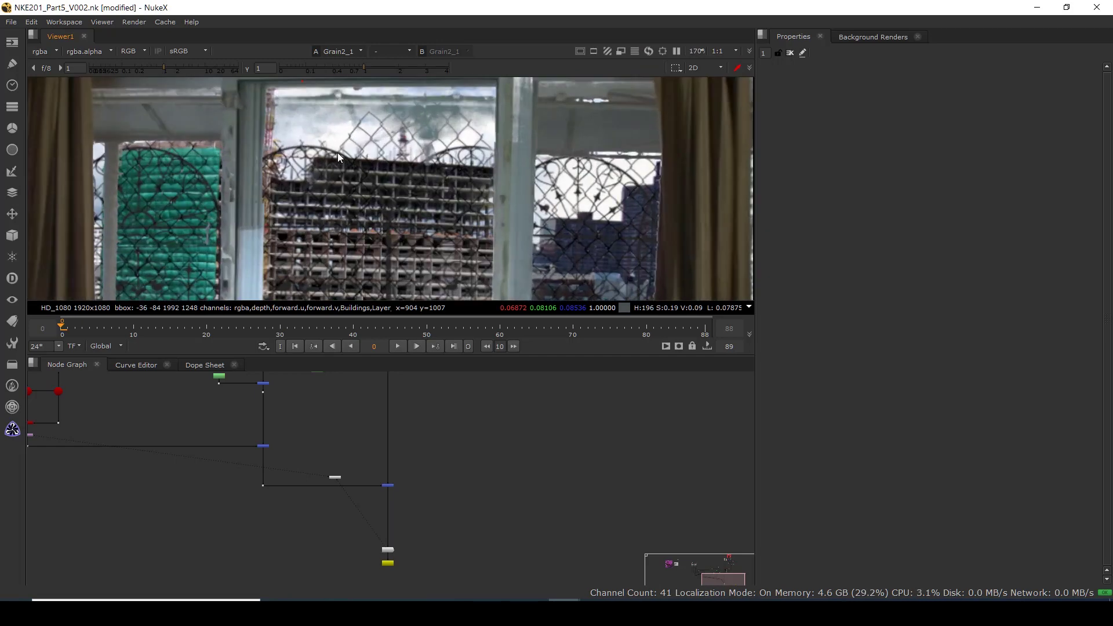
scroll(447, 261, "down", 4)
scroll(364, 167, "up", 3)
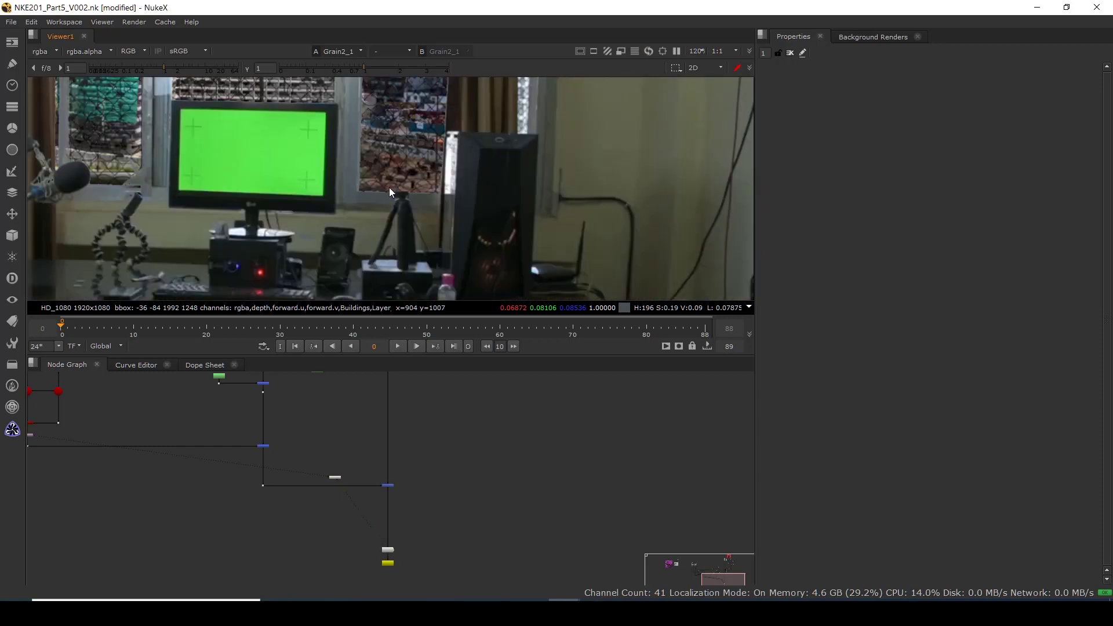
Examine the tripod against the composited window pane, and display the output of Dot11 in the background branch.
scroll(388, 189, "up", 4)
left_click_drag(363, 222, 499, 149, "ctrl+shift")
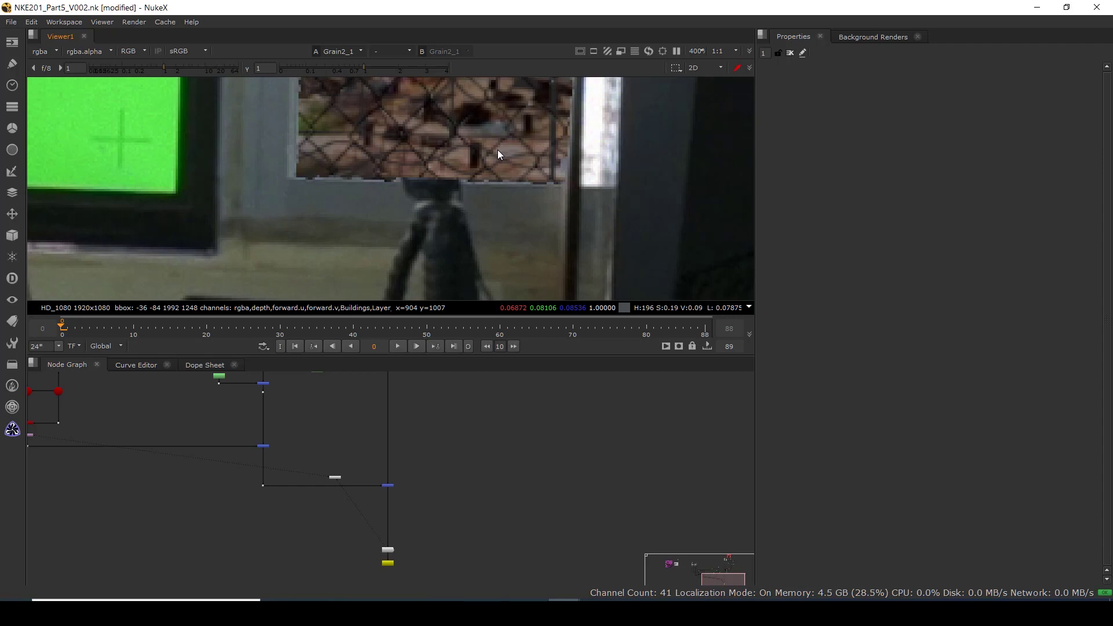
scroll(389, 503, "down", 5)
middle_click_drag(333, 509, 340, 543)
scroll(354, 505, "up", 8)
scroll(312, 468, "down", 2)
middle_click_drag(323, 430, 358, 554)
scroll(382, 508, "up", 2)
middle_click_drag(340, 517, 380, 503)
scroll(381, 502, "down", 5)
middle_click_drag(360, 569, 354, 461)
scroll(354, 462, "up", 2)
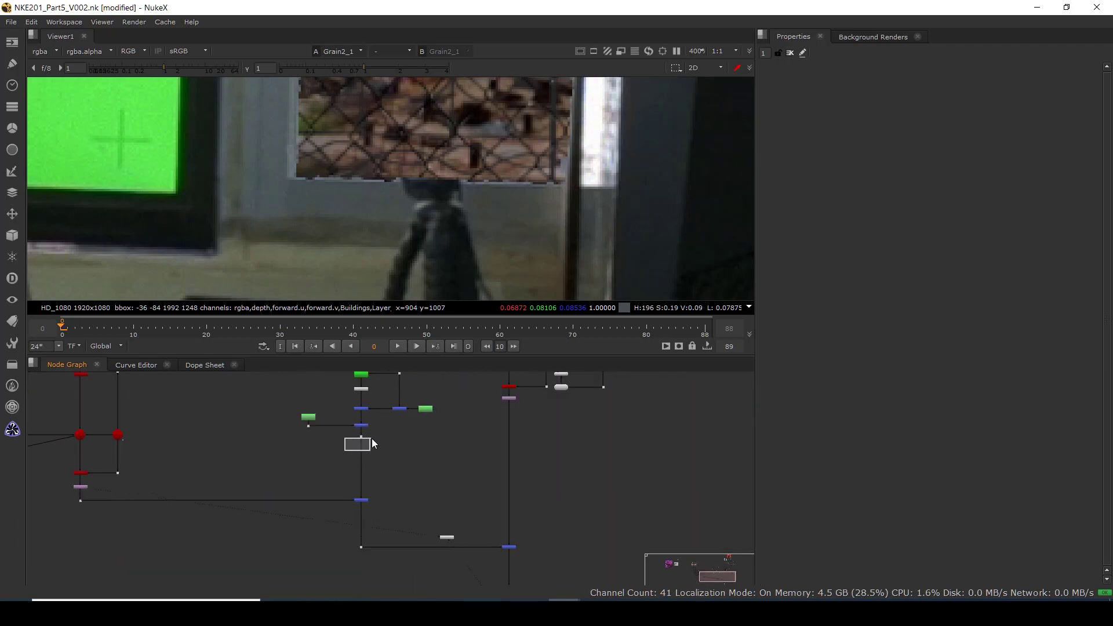
key("1")
Add a Dot on the vertical plate pipe and create a Keyer node beside it.
middle_click_drag(373, 403, 331, 510)
scroll(372, 499, "up", 2)
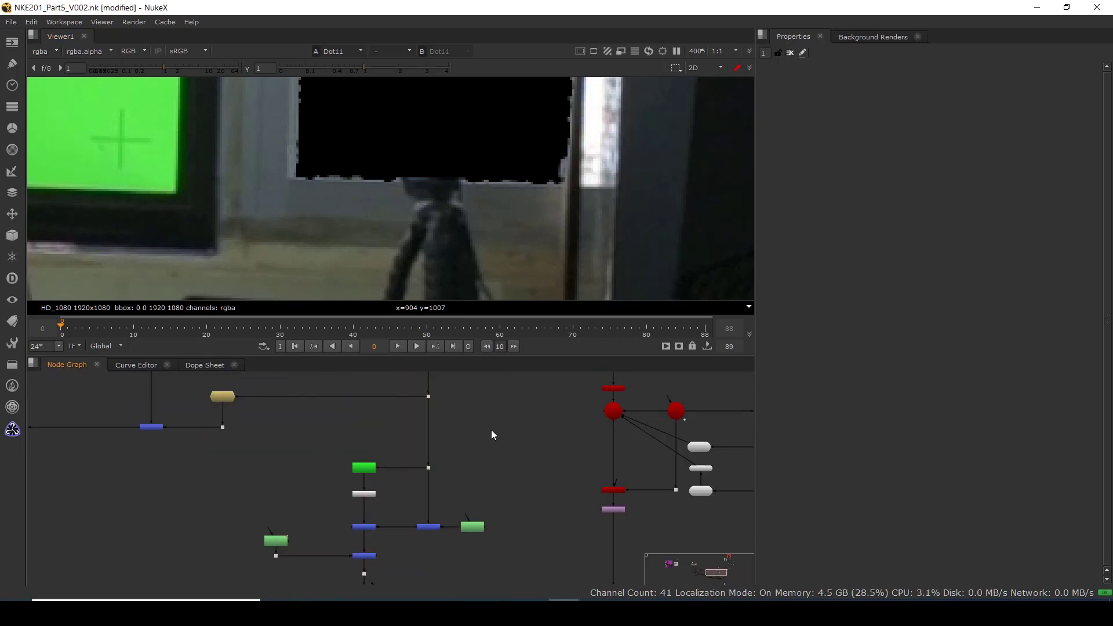
left_click(429, 432)
left_click(302, 446)
key("Tab")
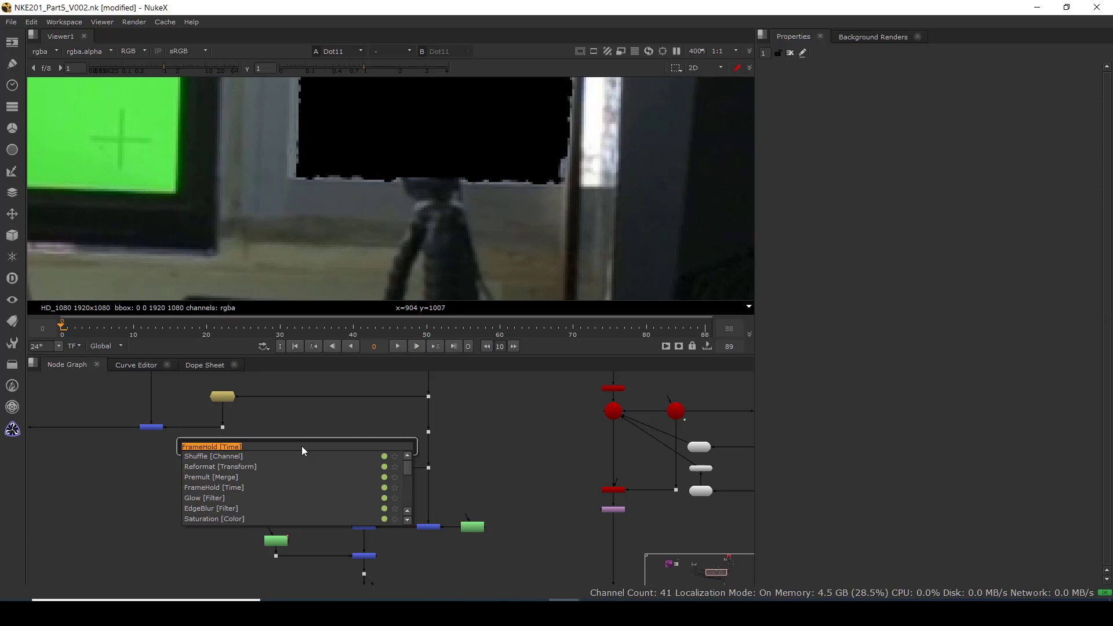
type("keye")
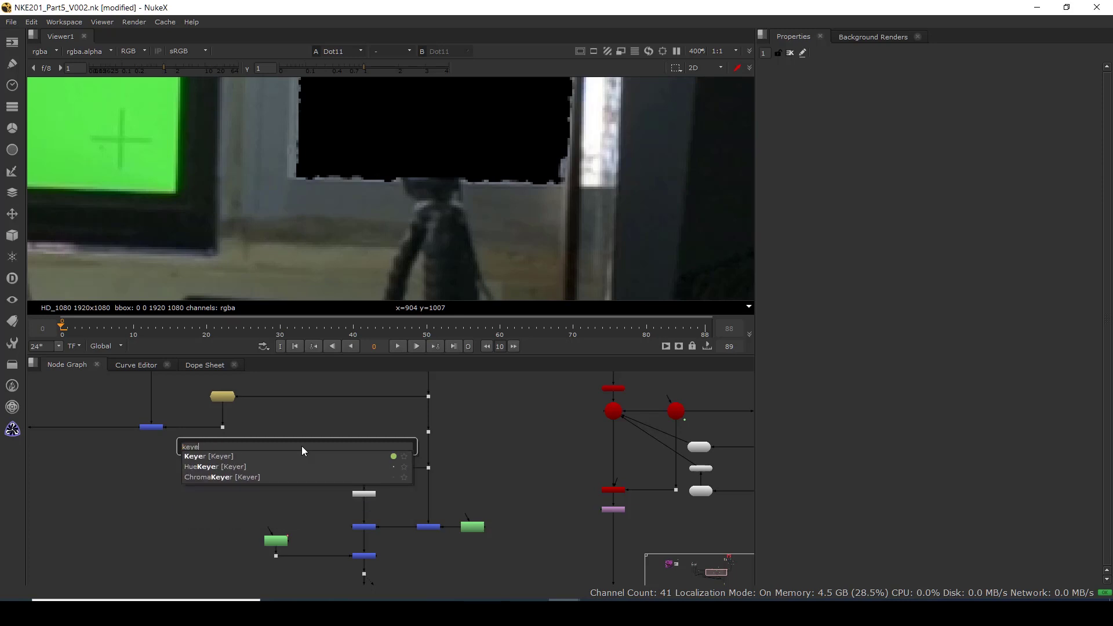
left_click(207, 457)
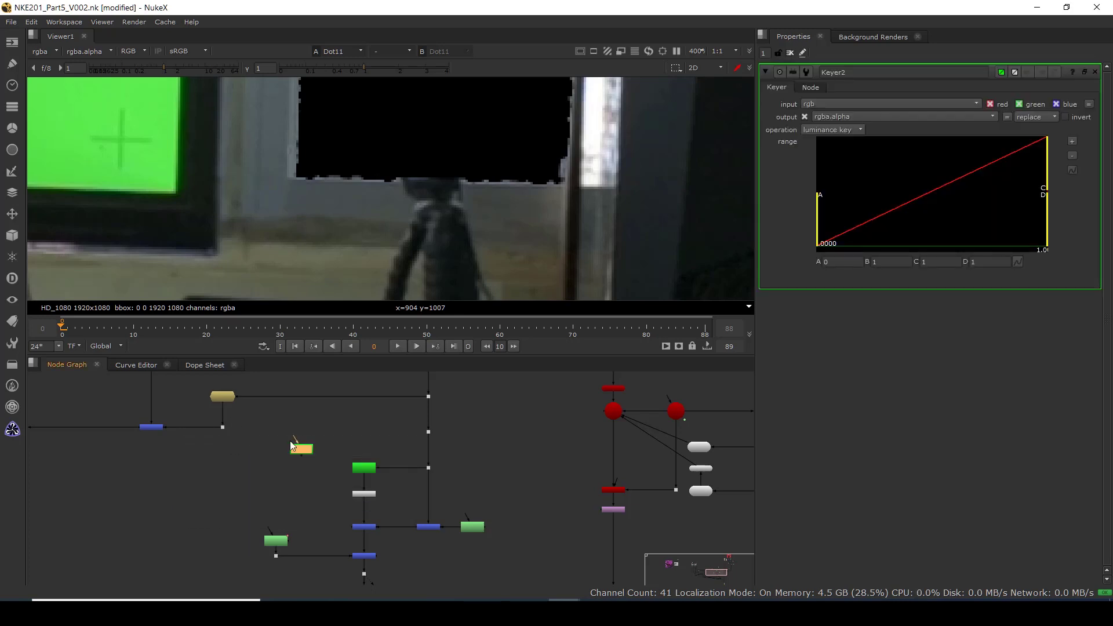
Connect the new Keyer to the added Dot and display its alpha around the tripod.
left_click_drag(301, 440, 428, 432)
left_click_drag(308, 447, 254, 434)
key("1")
scroll(422, 191, "down", 3)
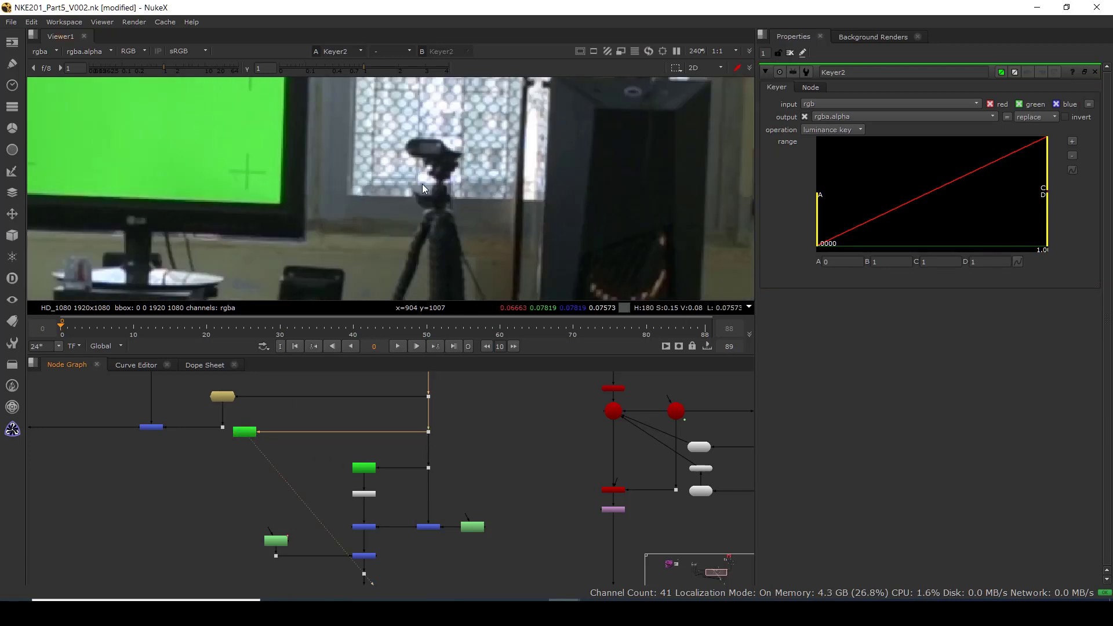
middle_click_drag(422, 183, 360, 248)
key("a")
scroll(384, 229, "up", 3)
scroll(382, 232, "up", 1)
Invert the Keyer2 output and set its luminance range to about 0.122 for A and 0.174 for B.
left_click(1079, 118)
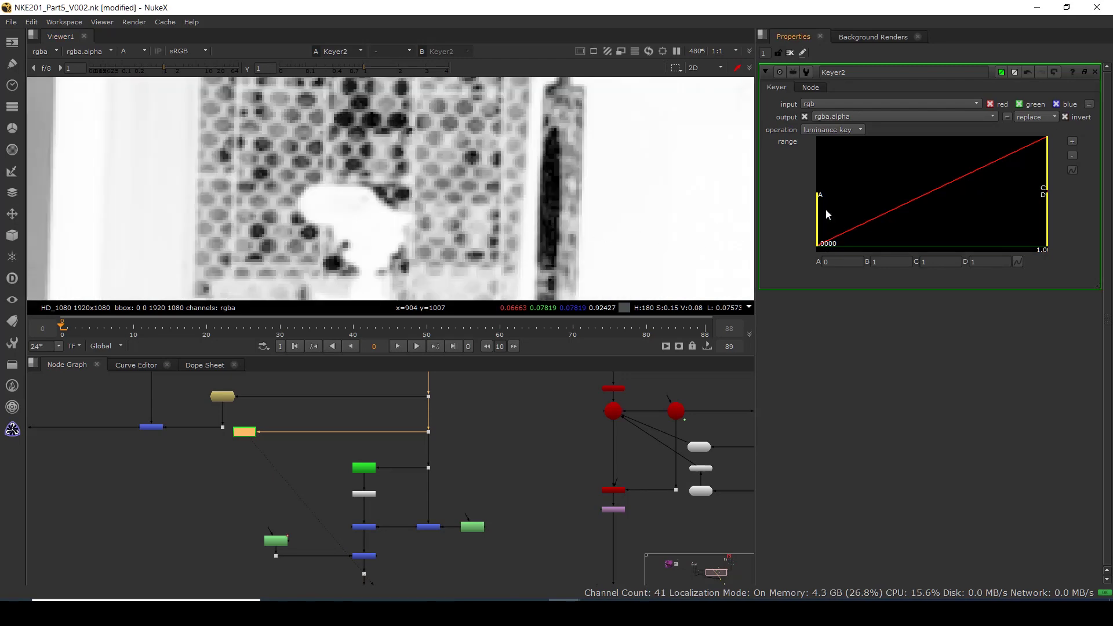
left_click_drag(818, 199, 861, 197)
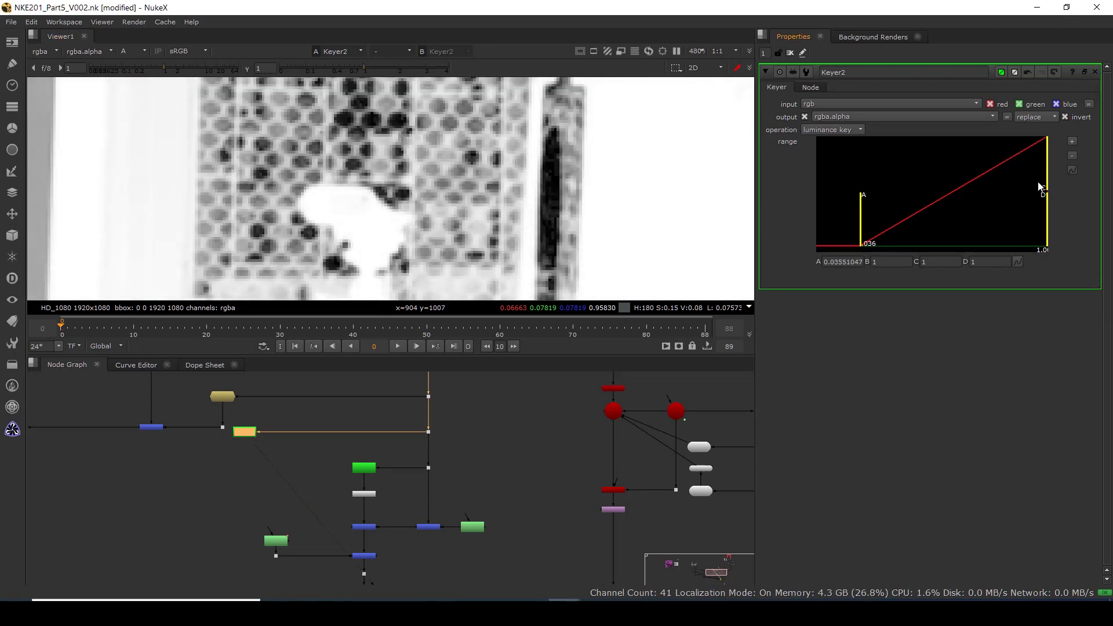
left_click_drag(1046, 185, 922, 181)
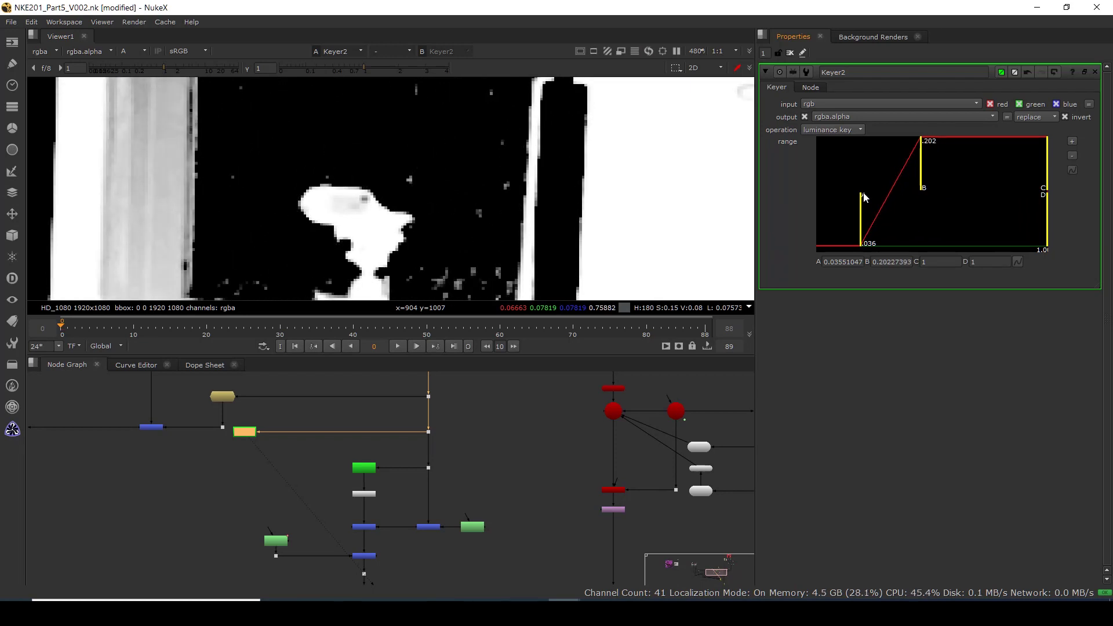
left_click_drag(862, 199, 917, 190)
scroll(297, 244, "down", 2)
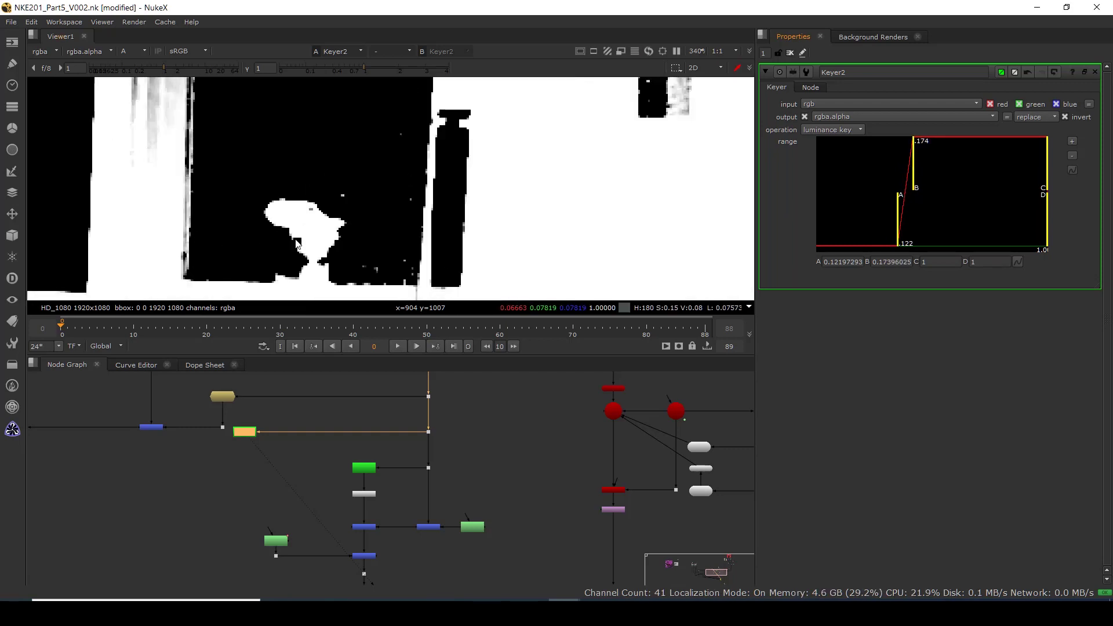
Shift the Keyer2 node slightly, line it up with its Dot and check the tripod matte up close.
left_click(255, 427)
left_click_drag(241, 441, 250, 434)
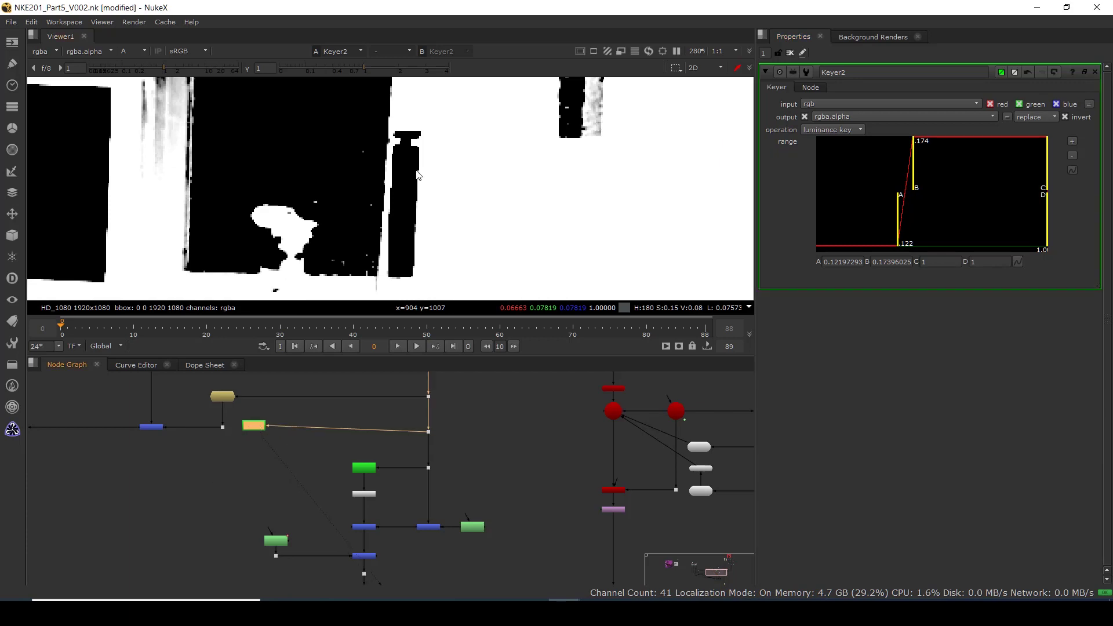
scroll(291, 142, "up", 2)
left_click_drag(291, 143, 409, 250)
left_click_drag(259, 428, 259, 434)
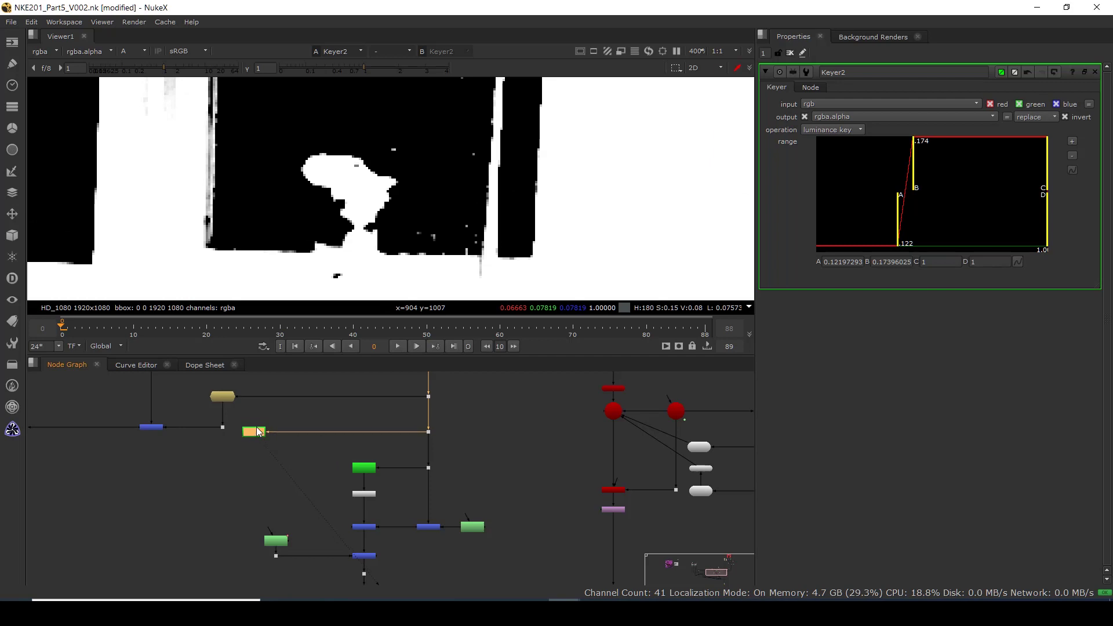
Create a Roto node and draw a closed Bezier around the camera and tripod head in front of the window.
left_click(215, 482)
key("o")
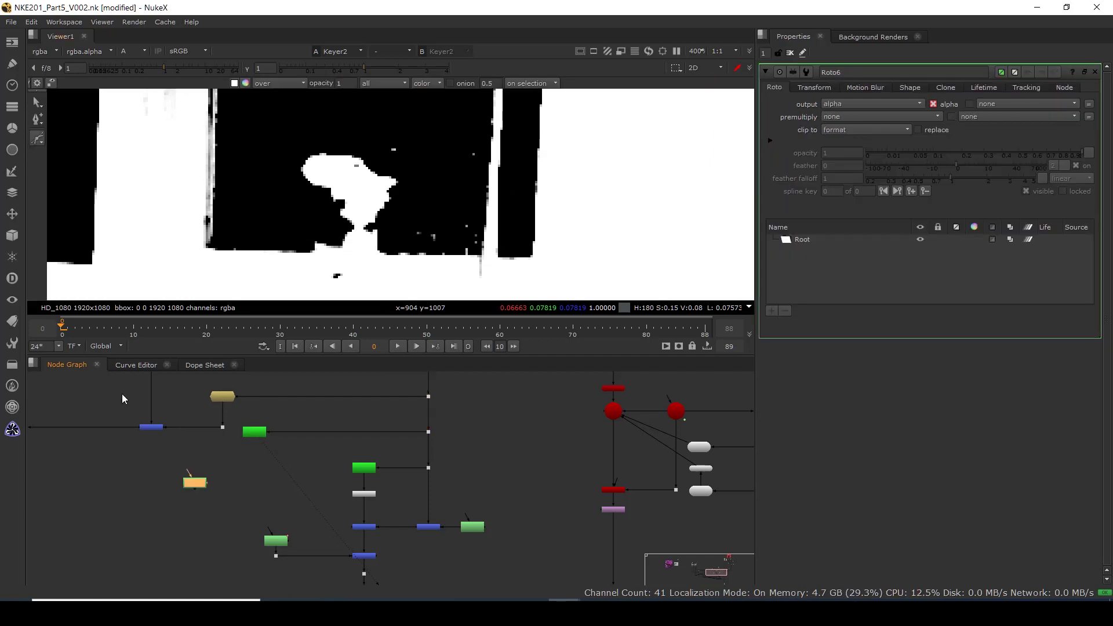
left_click(291, 139)
left_click(279, 263)
left_click(383, 272)
left_click(427, 251)
left_click(437, 175)
left_click(385, 118)
left_click(292, 138)
left_click_drag(292, 138, 486, 341)
Keyframe the Roto6 Bezier across the shot, including frames 10 and 20, so it follows the tripod.
left_click(136, 333)
scroll(297, 196, "down", 3)
left_click_drag(336, 197, 330, 239)
left_click(207, 332)
left_click(351, 335)
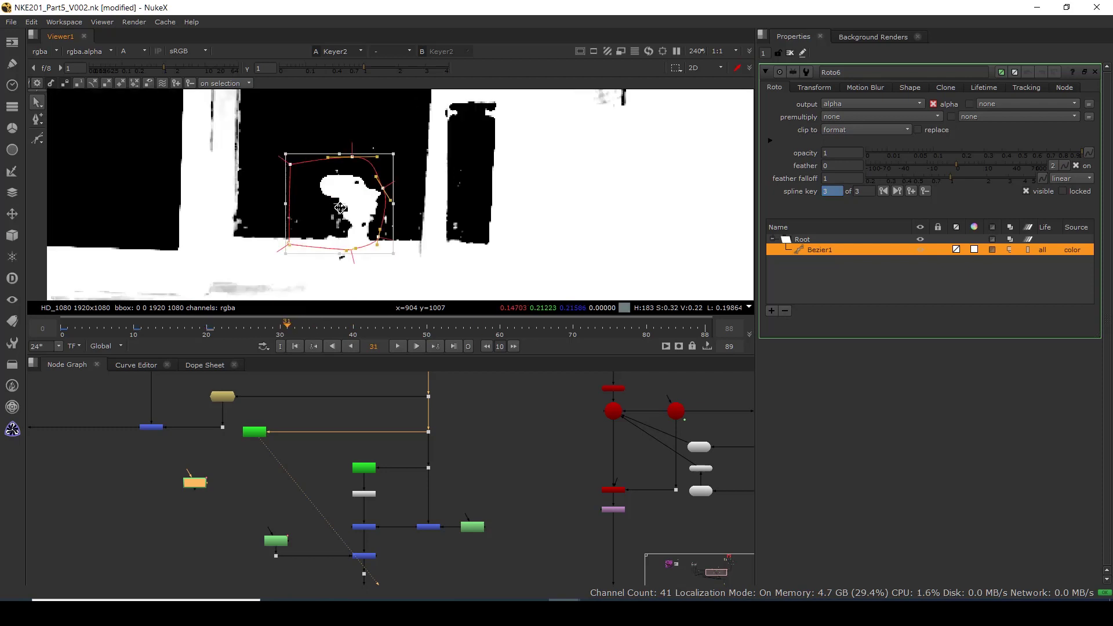
left_click_drag(352, 336, 98, 331)
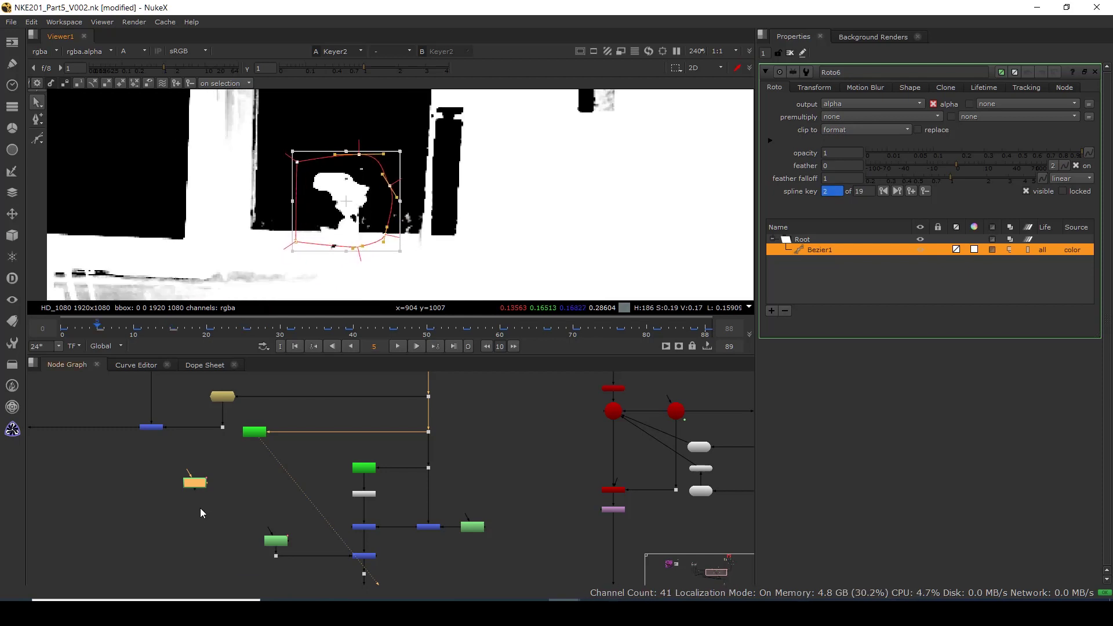
Combine the tripod Roto as A with Keyer2 as B in a new Merge, display it and set its operation to mask.
left_click_drag(194, 488, 179, 486)
left_click(221, 524)
key("m")
left_click_drag(221, 521, 252, 438)
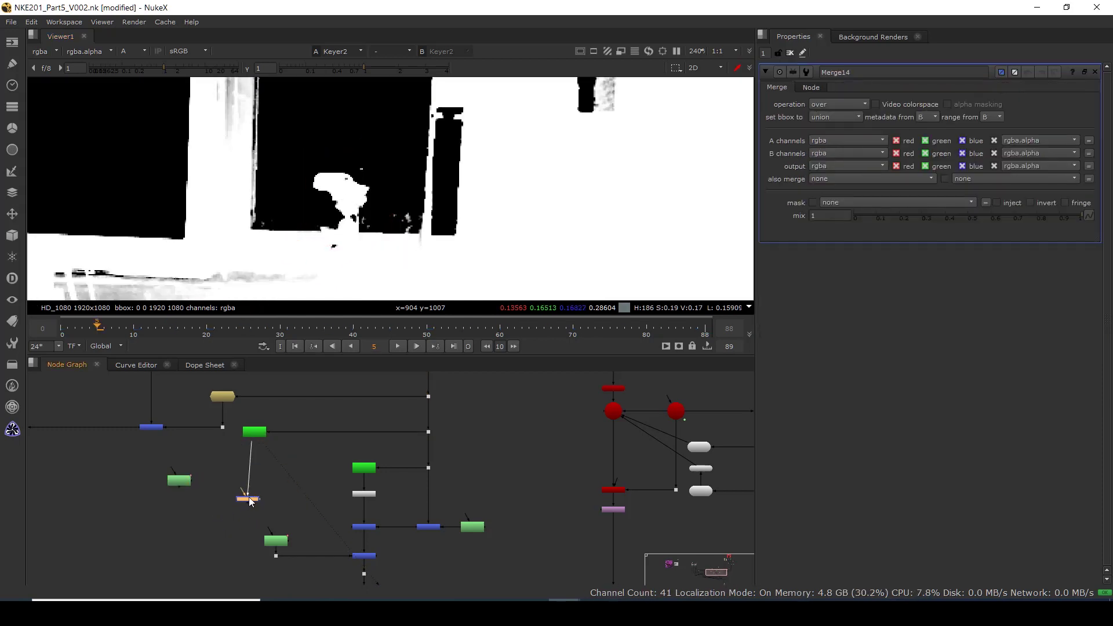
left_click_drag(255, 500, 155, 496)
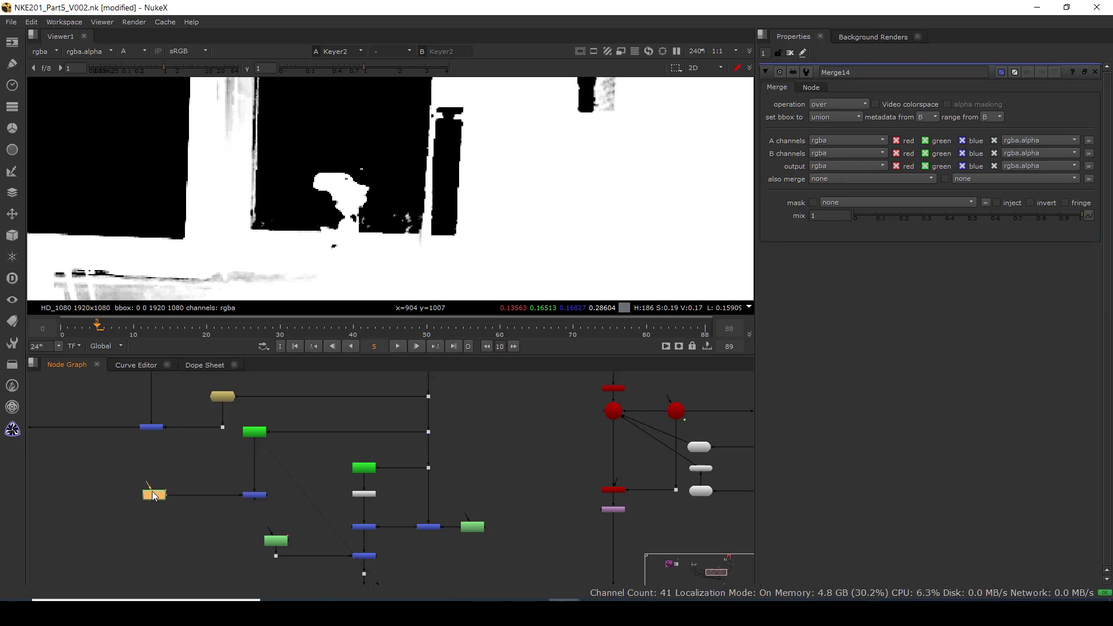
left_click(255, 496)
key("1")
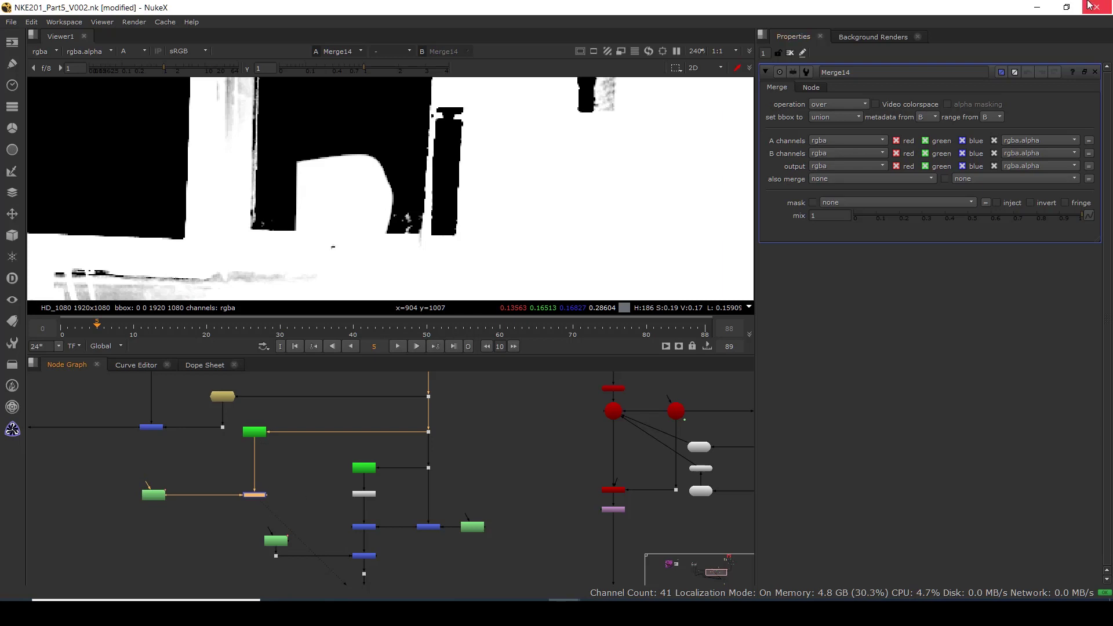
left_click(843, 104)
left_click(840, 179)
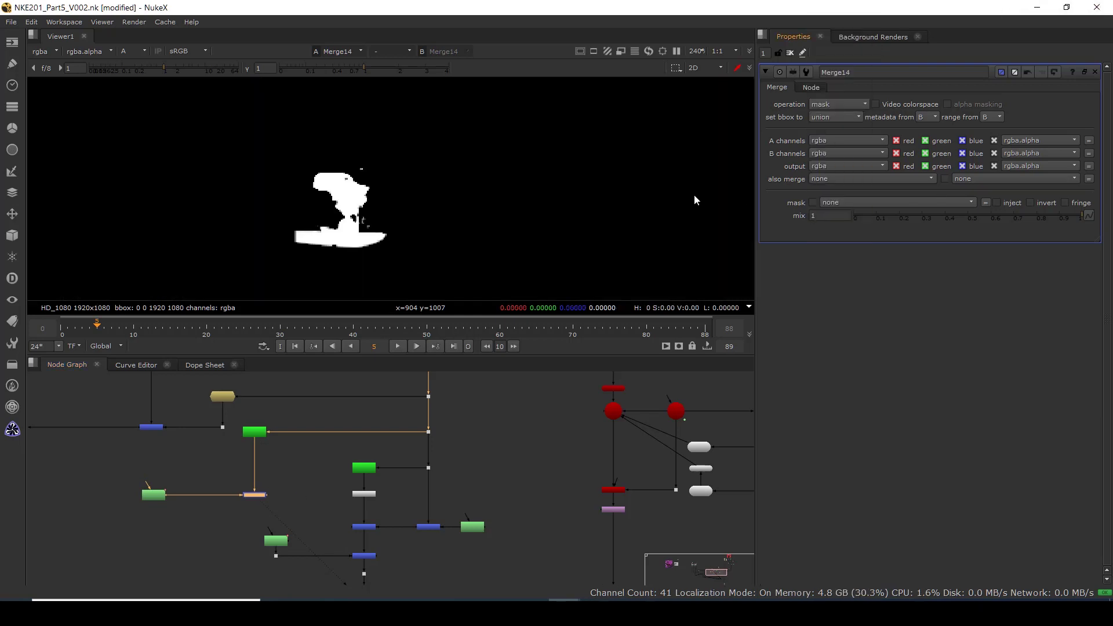
Display Dot11, insert a Merge in the pipe below it and connect the masked tripod matte through a Dot elbow.
scroll(301, 441, "down", 3)
left_click_drag(270, 497, 319, 543)
scroll(348, 527, "up", 2)
key("1")
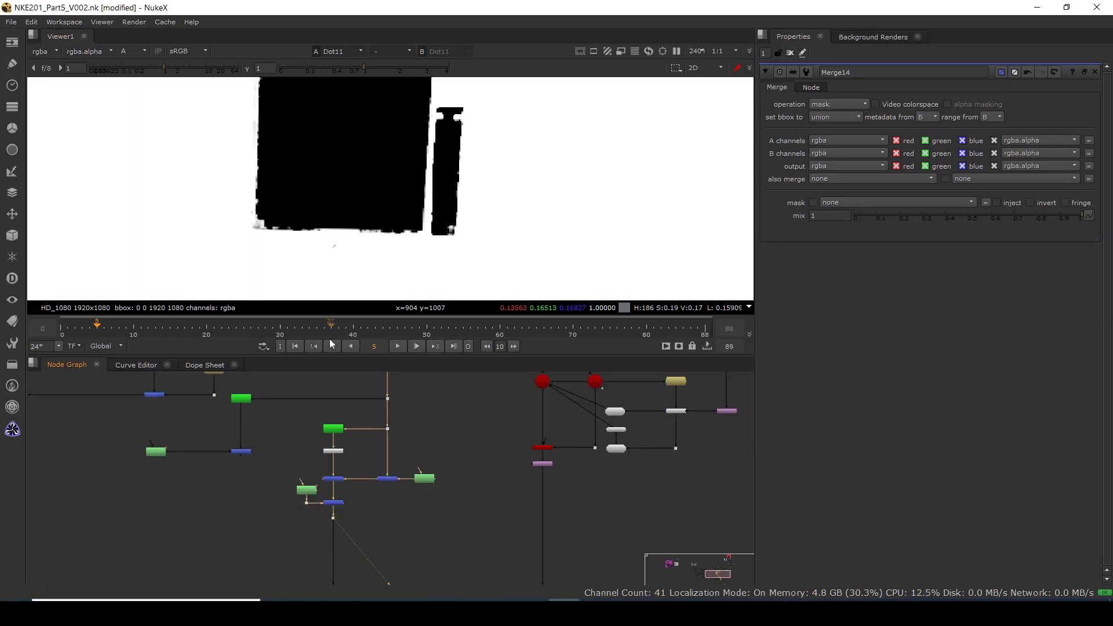
key("m")
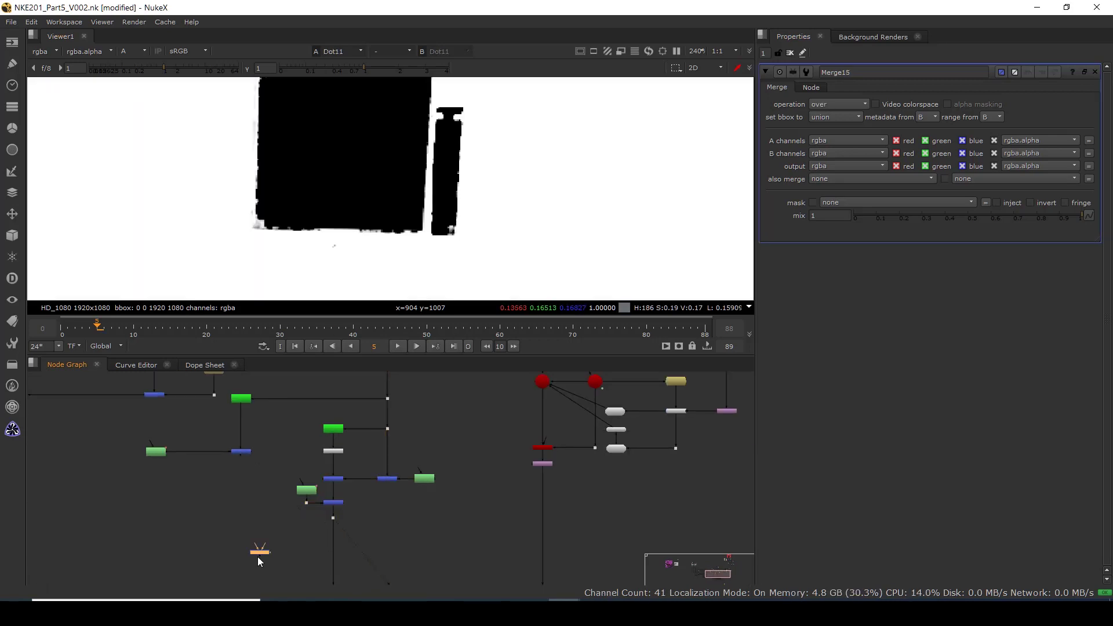
left_click_drag(327, 568, 335, 562)
left_click_drag(273, 520, 241, 453)
left_click_drag(286, 510, 242, 566, "ctrl")
Check the newly merged matte and display the Merge1 composite in colour around the tripod.
scroll(318, 567, "down", 3)
middle_click_drag(318, 568, 309, 510)
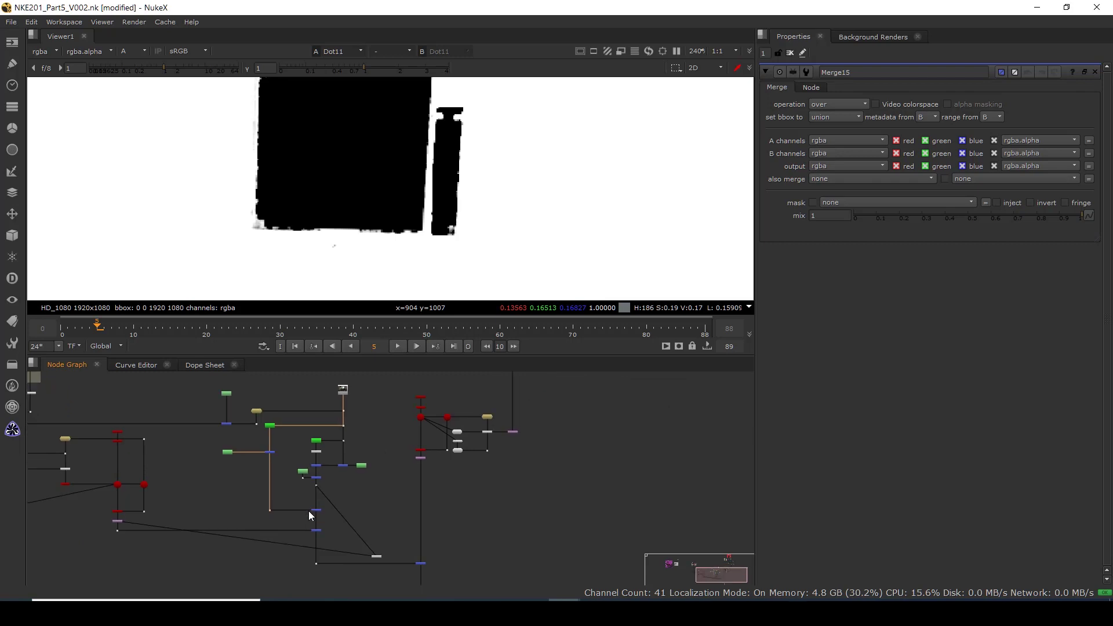
scroll(308, 510, "up", 3)
left_click_drag(338, 502, 284, 534)
key("1")
middle_click_drag(352, 471, 261, 341)
left_click(405, 470)
key("1")
key("a")
scroll(347, 211, "up", 2)
Insert a Premult node between Keyer2 and the mask Merge, and inspect the tripod's edges in the composite.
scroll(204, 479, "down", 2)
middle_click_drag(181, 434, 258, 587)
scroll(262, 493, "up", 3)
left_click(298, 460)
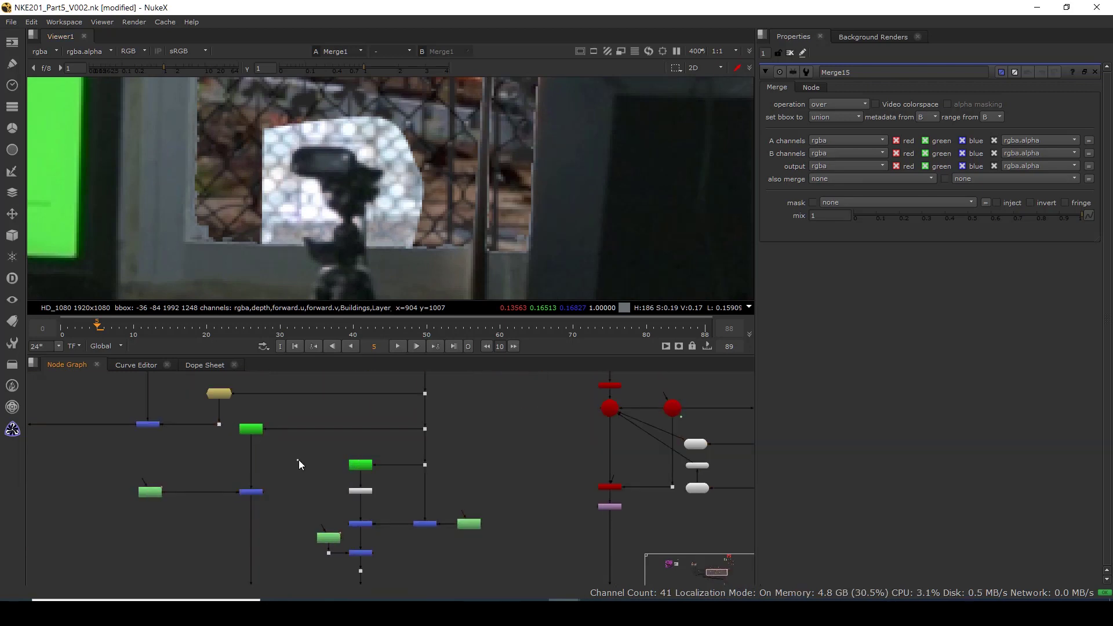
key("Tab")
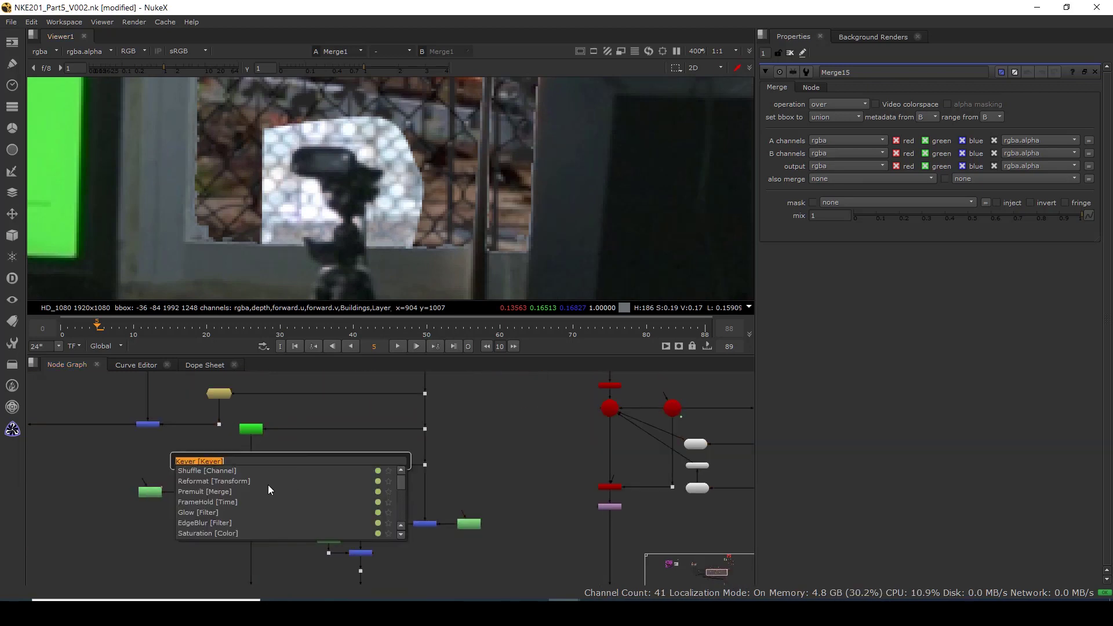
type("pre")
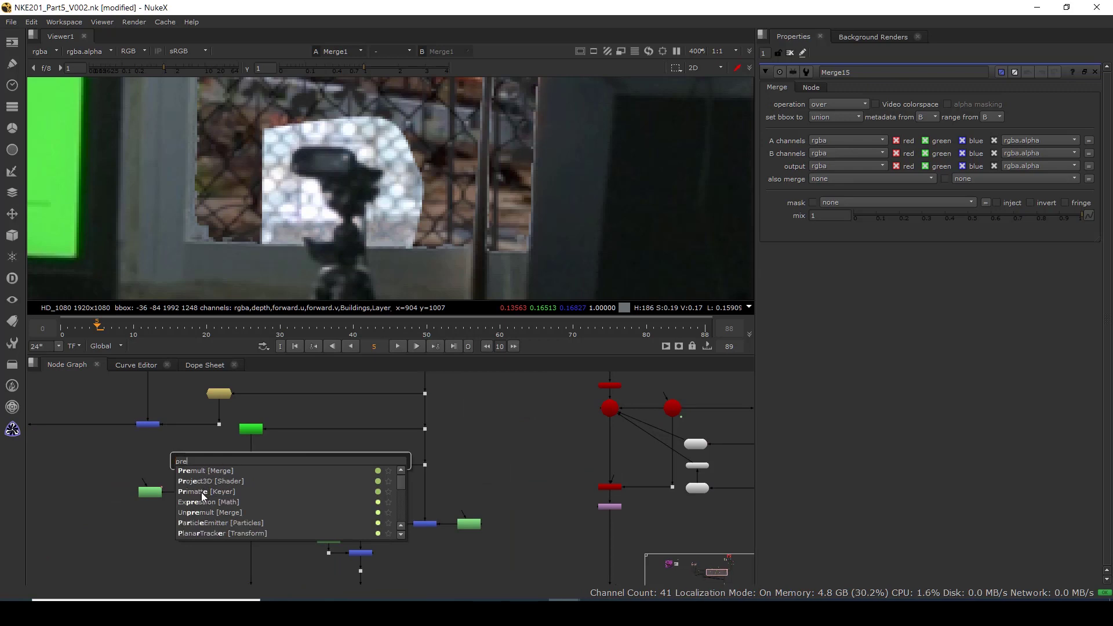
left_click(207, 470)
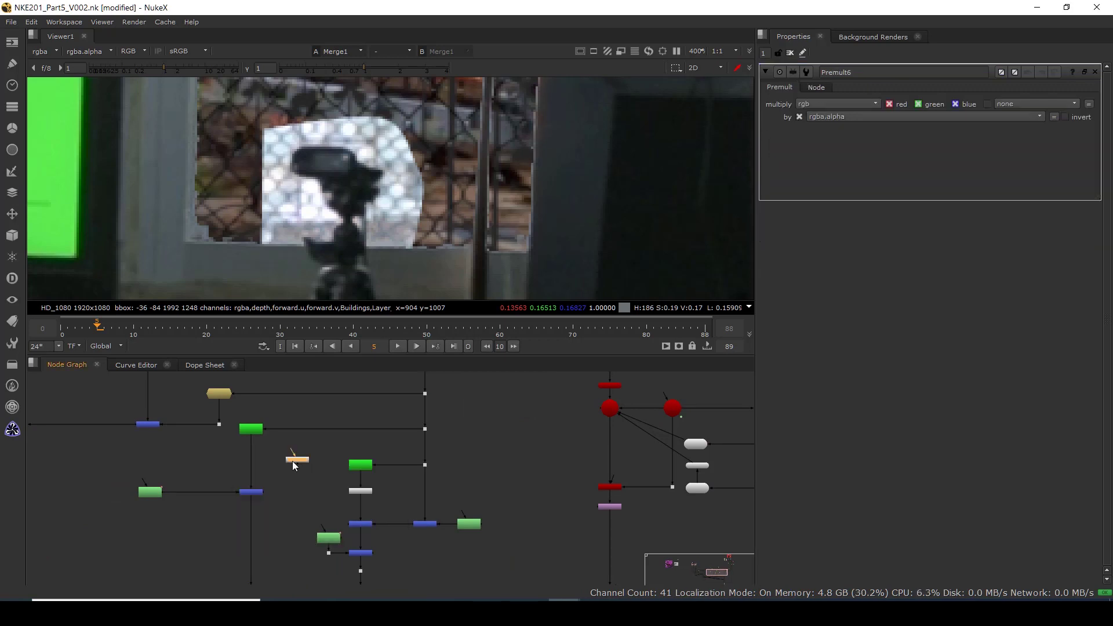
left_click_drag(255, 461, 257, 454)
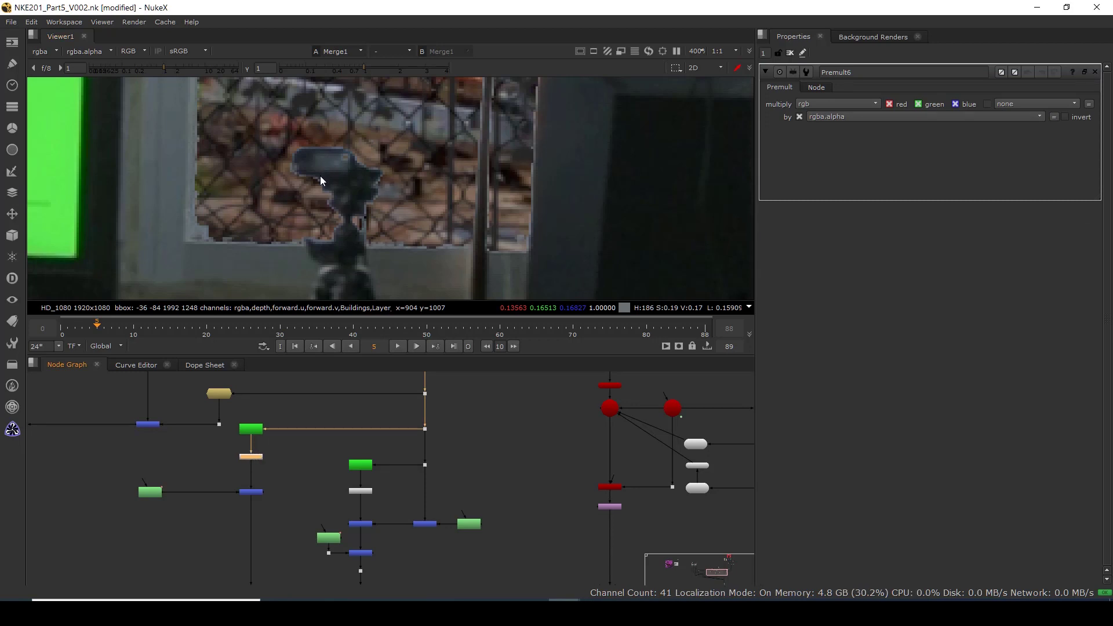
scroll(256, 185, "down", 1)
left_click_drag(218, 183, 196, 244)
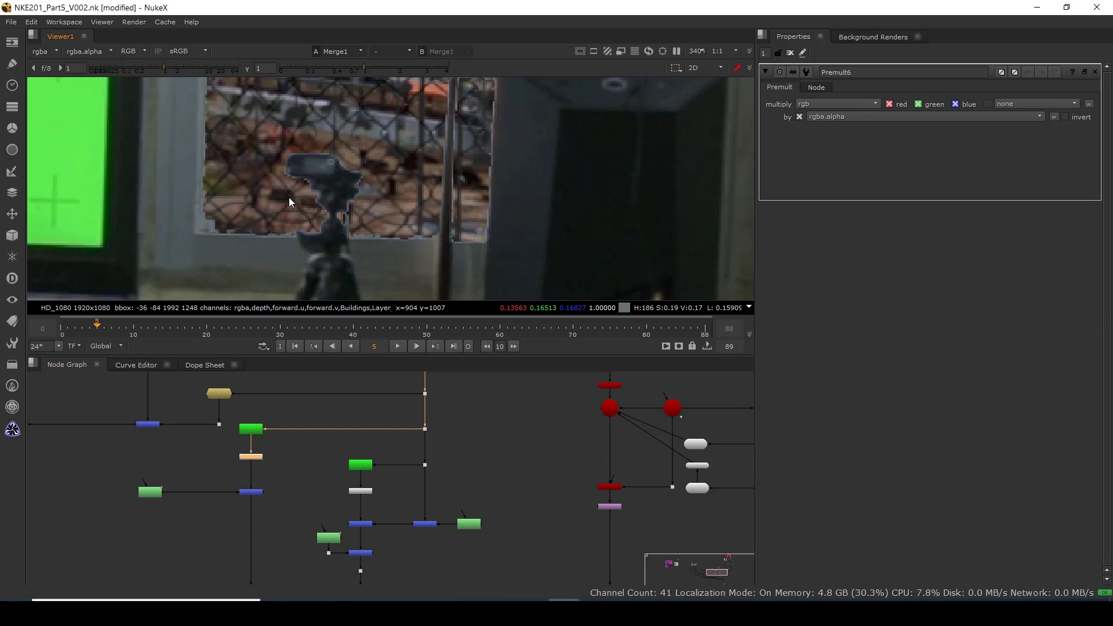
Insert an EdgeBlur node between the tripod's Premult and the mask Merge.
left_click(255, 462)
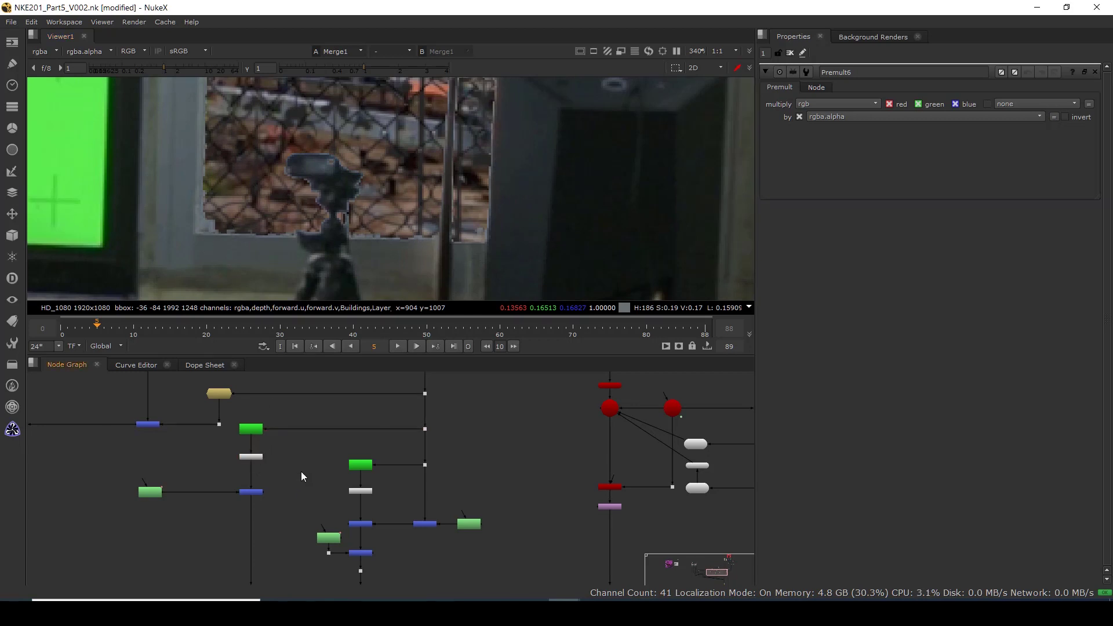
key("Tab")
type("edg")
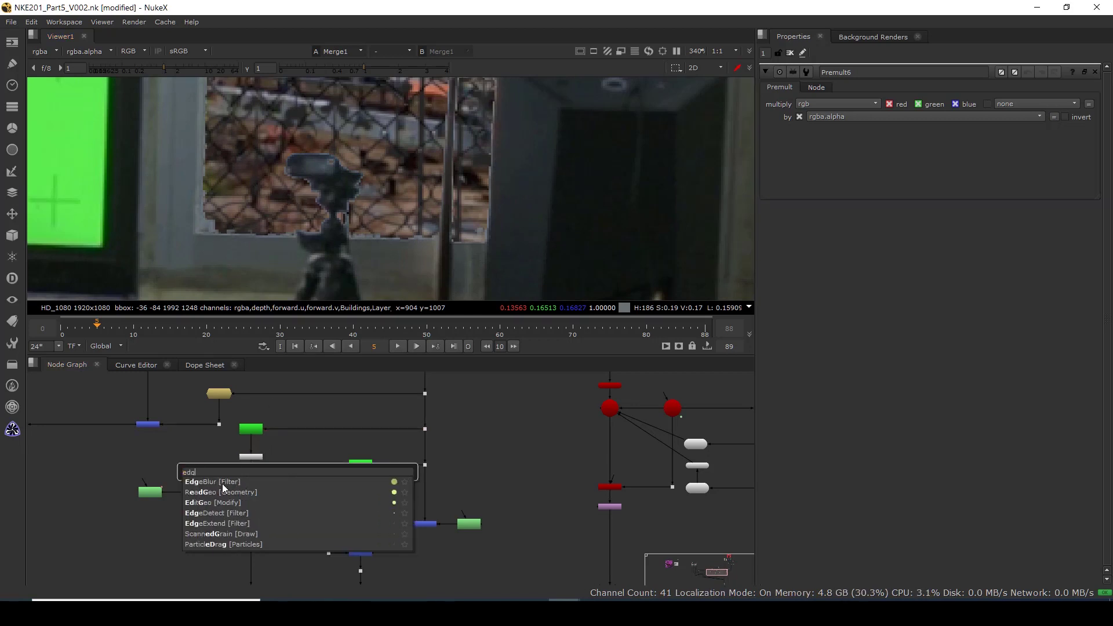
key("Return")
left_click_drag(255, 481, 252, 480)
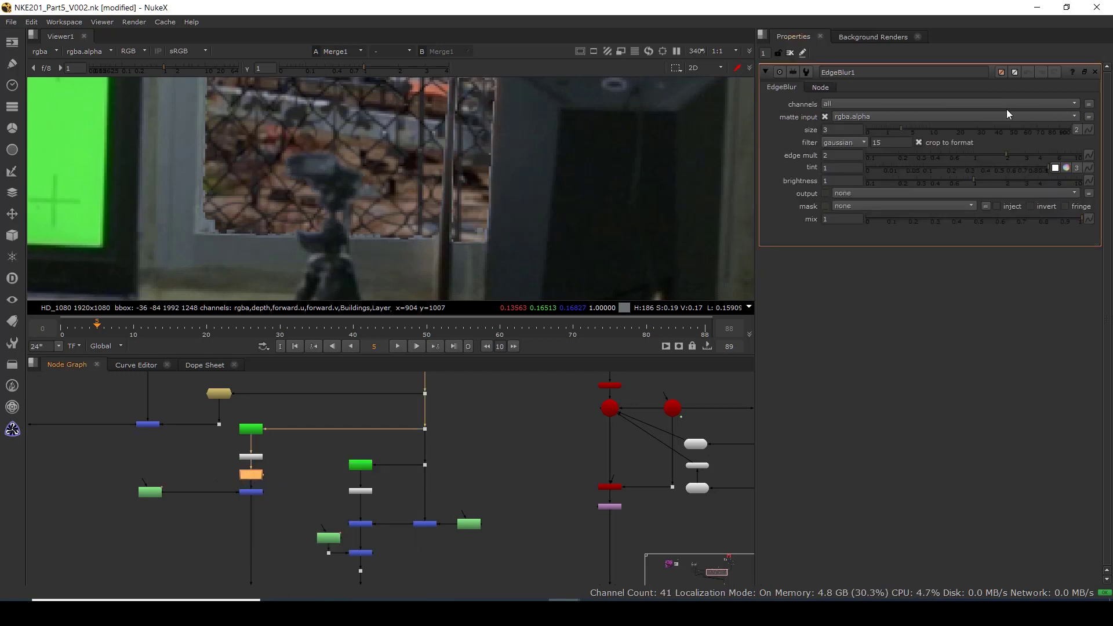
Set the EdgeBlur size to 1.7 and review the tripod within the full composite.
left_click_drag(878, 133, 891, 130)
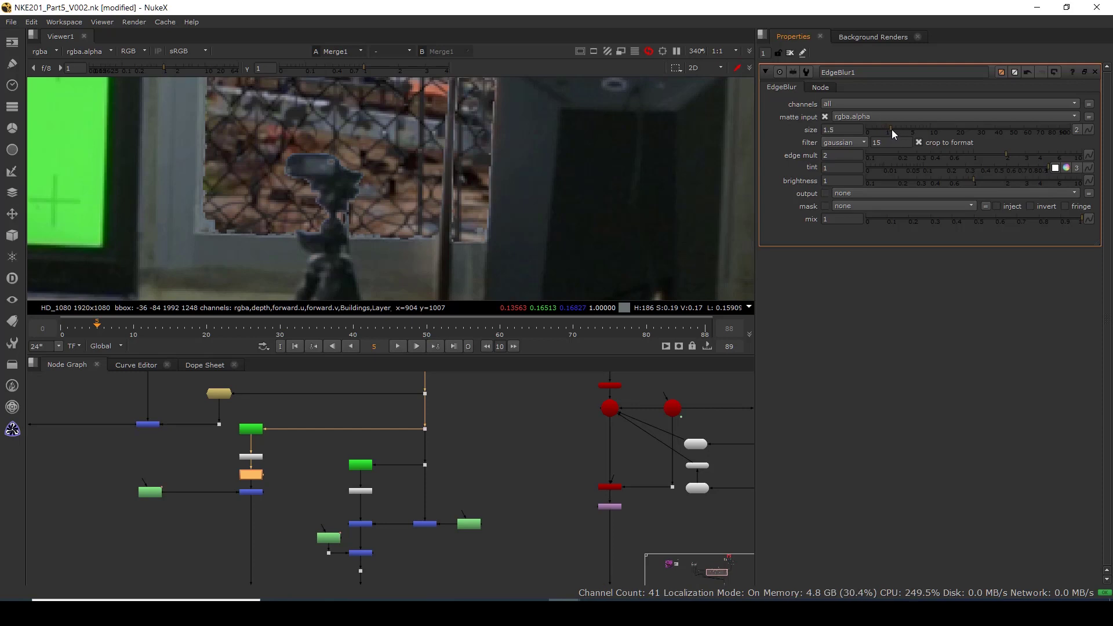
scroll(376, 171, "down", 10)
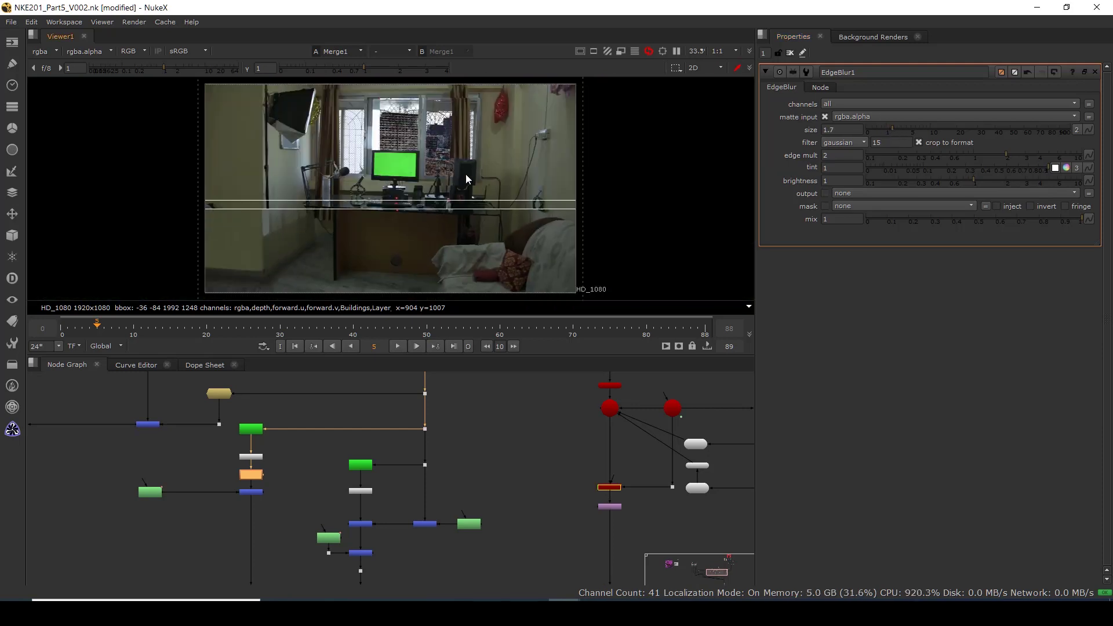
scroll(451, 172, "up", 4)
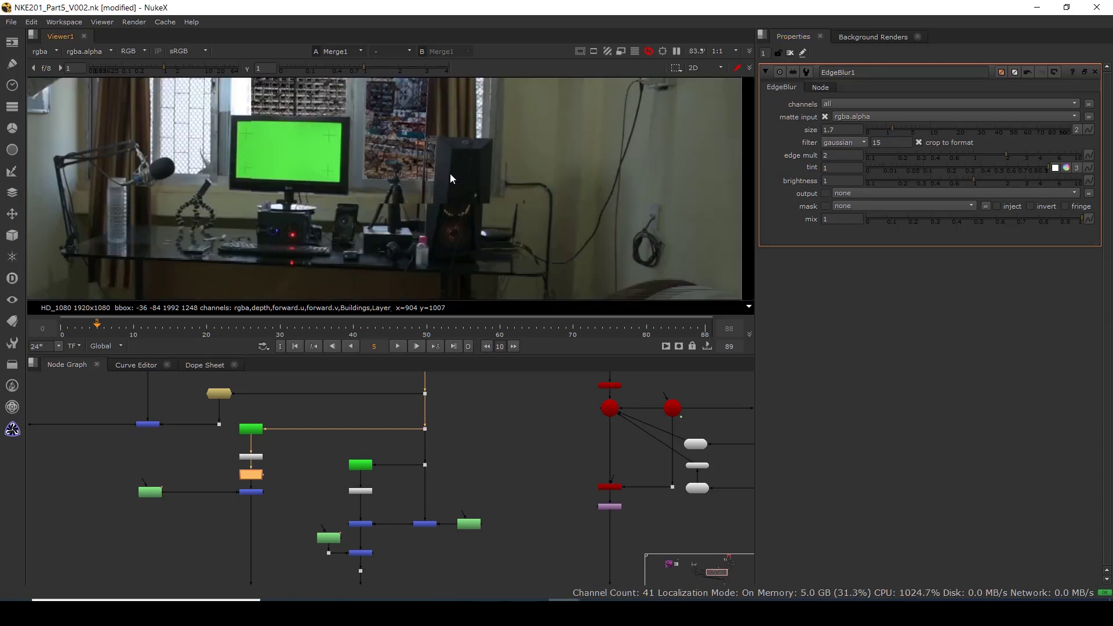
Inspect the tripod's softened edges in the Merge1 composite against the full window area.
scroll(427, 151, "up", 5)
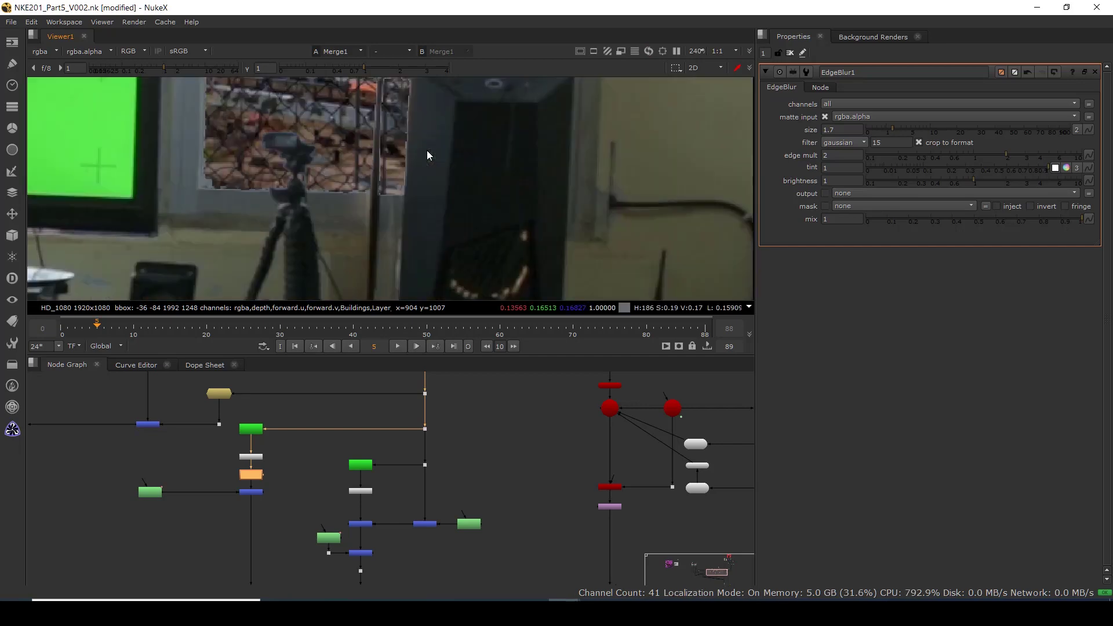
left_click_drag(369, 110, 420, 276)
scroll(408, 223, "down", 6)
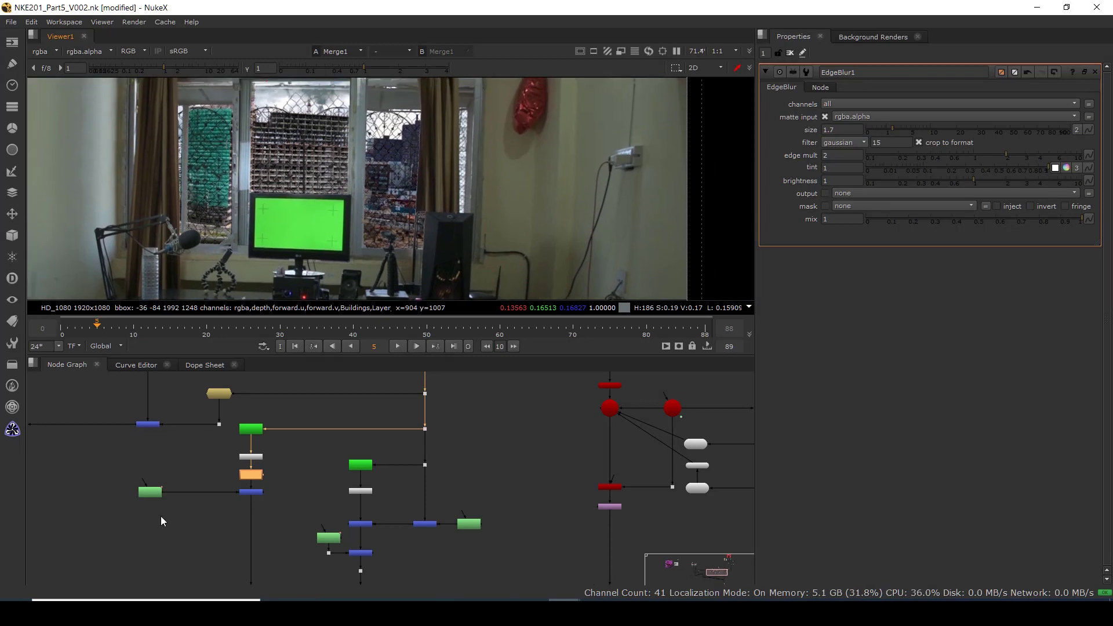
Locate the city background branch below the layer stack, and display the original Read10 plate to compare the window's brightness.
scroll(168, 513, "down", 5)
middle_click_drag(150, 510, 232, 513)
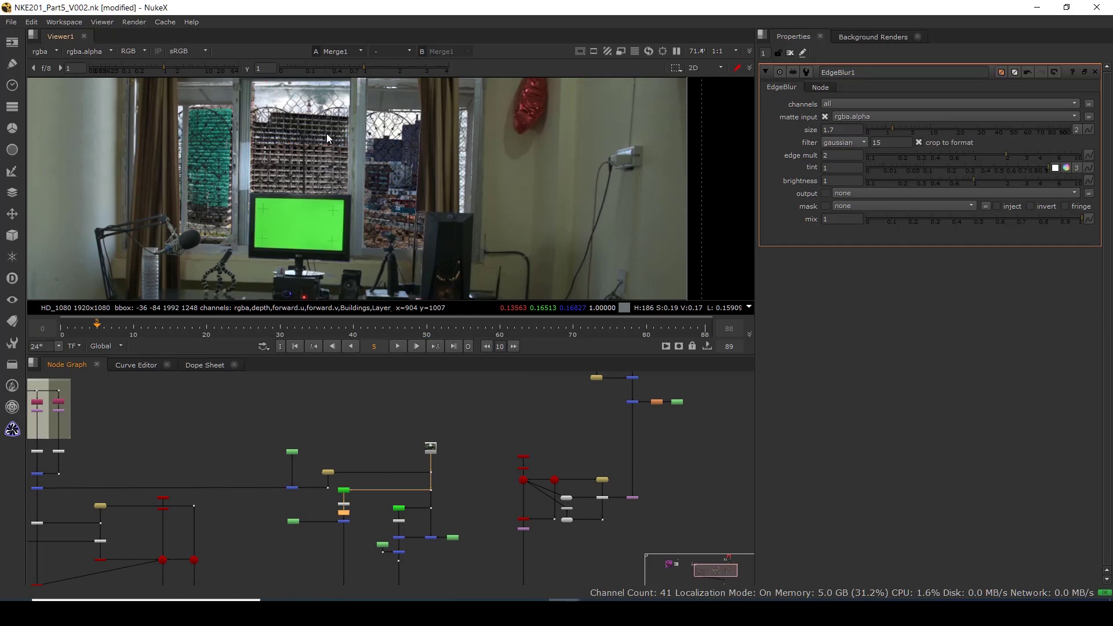
scroll(197, 465, "down", 3)
middle_click_drag(197, 465, 324, 462)
scroll(233, 462, "up", 3)
scroll(320, 133, "down", 1)
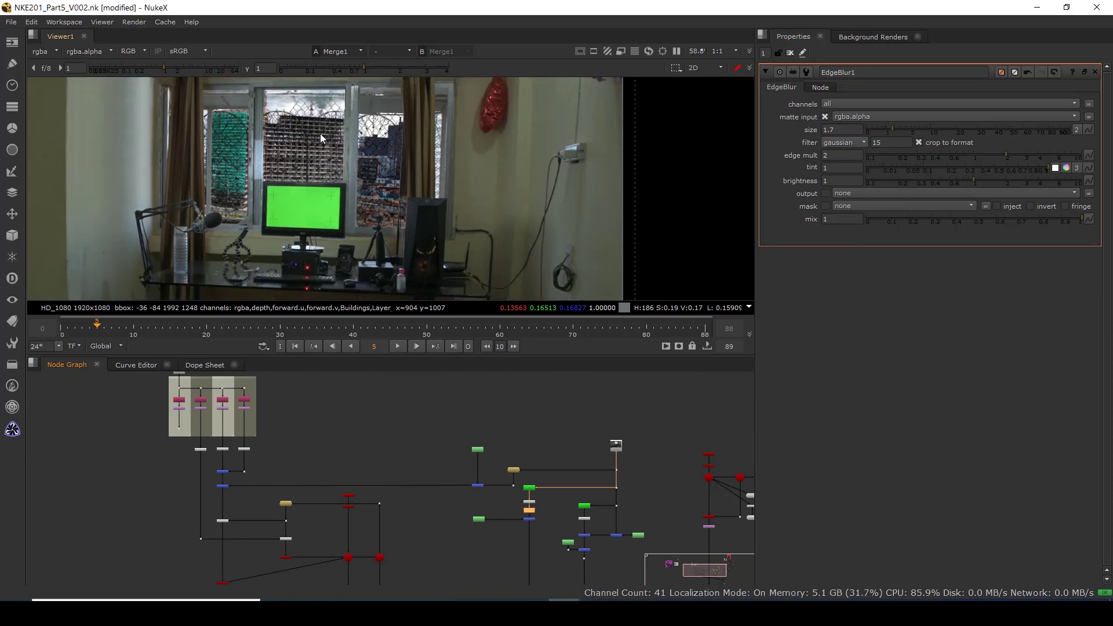
scroll(206, 466, "up", 2)
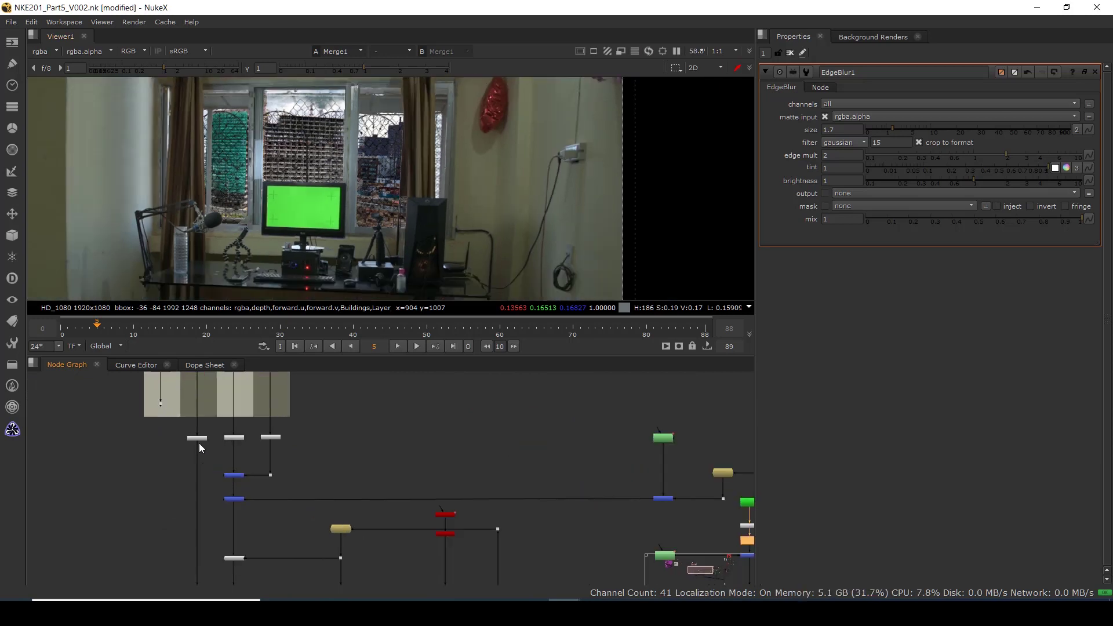
left_click(197, 438)
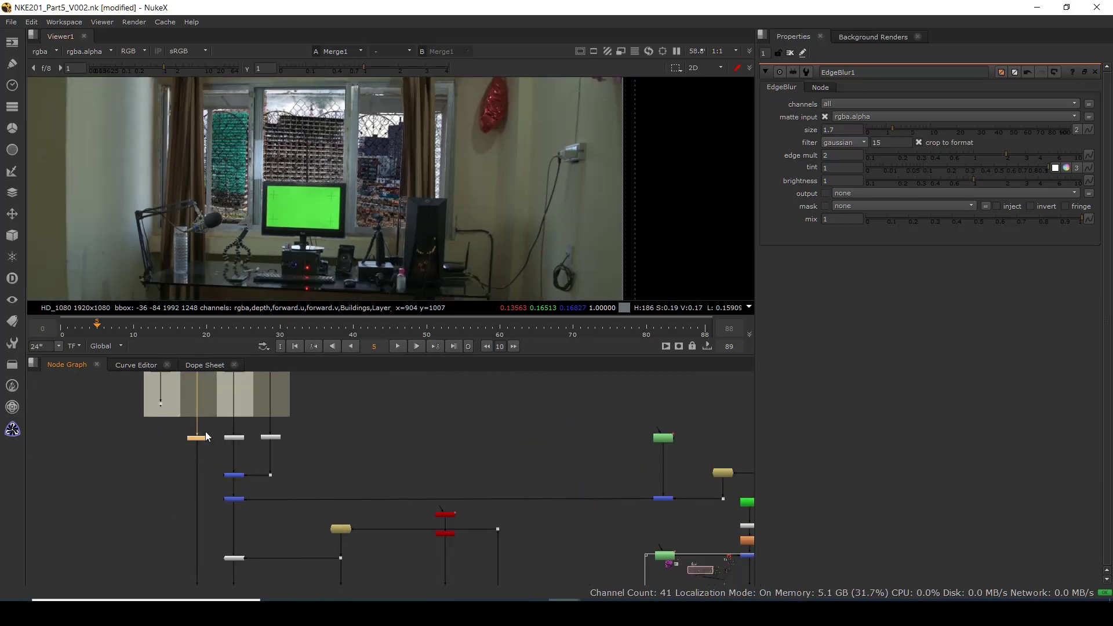
scroll(212, 437, "down", 3)
middle_click_drag(549, 438, 465, 459)
scroll(465, 461, "up", 2)
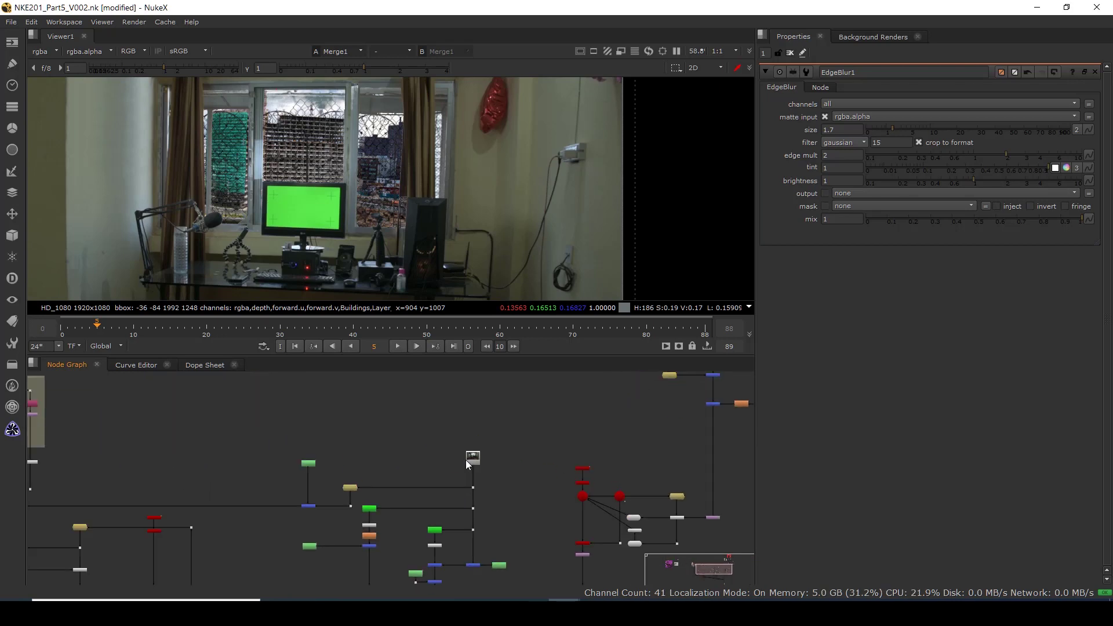
left_click(469, 460)
key("1")
scroll(327, 161, "up", 2)
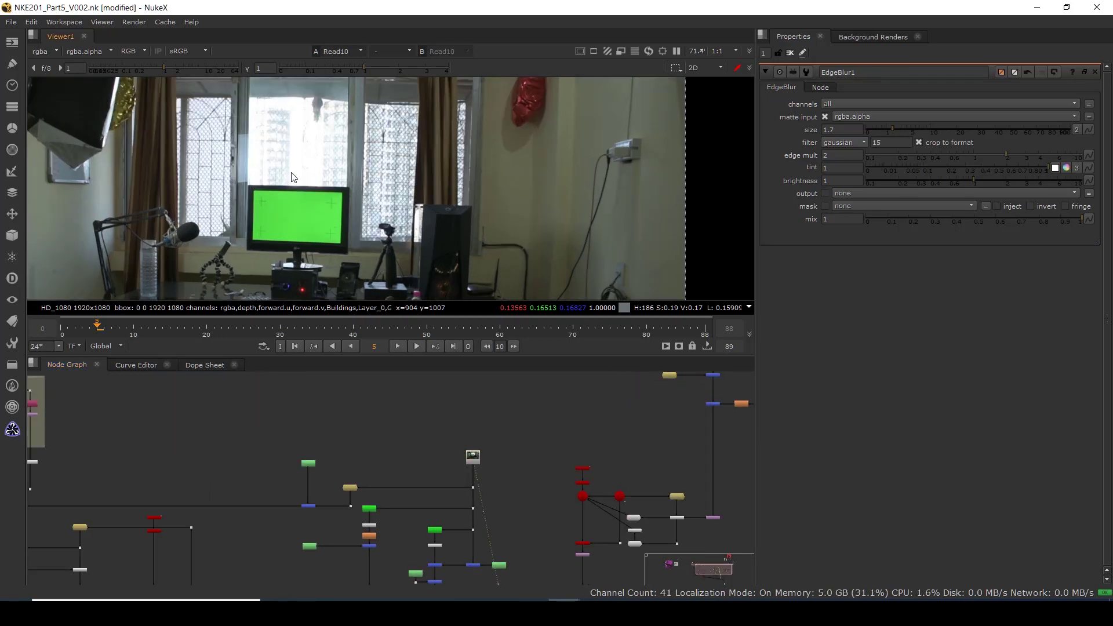
Check the city background branch again, and display the Merge1 composite to examine the background's brightness through the window.
middle_click_drag(220, 517, 300, 516)
scroll(249, 475, "up", 2)
left_click_drag(249, 474, 241, 476)
left_click(245, 471)
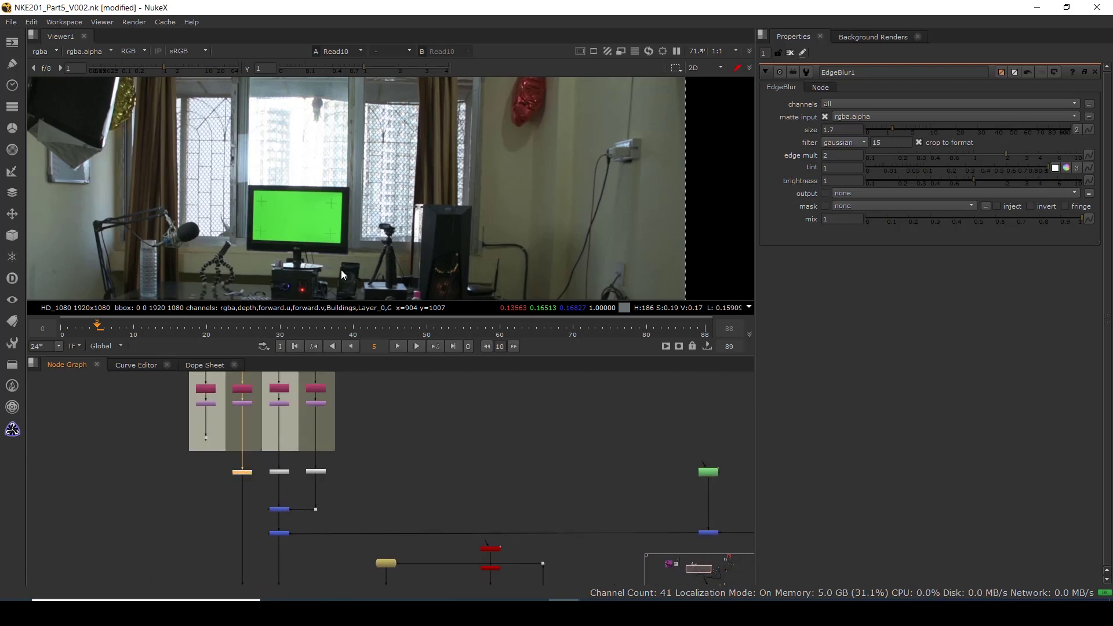
key("1")
scroll(391, 527, "down", 5)
middle_click_drag(391, 527, 336, 468)
left_click_drag(330, 438, 359, 415)
key("1")
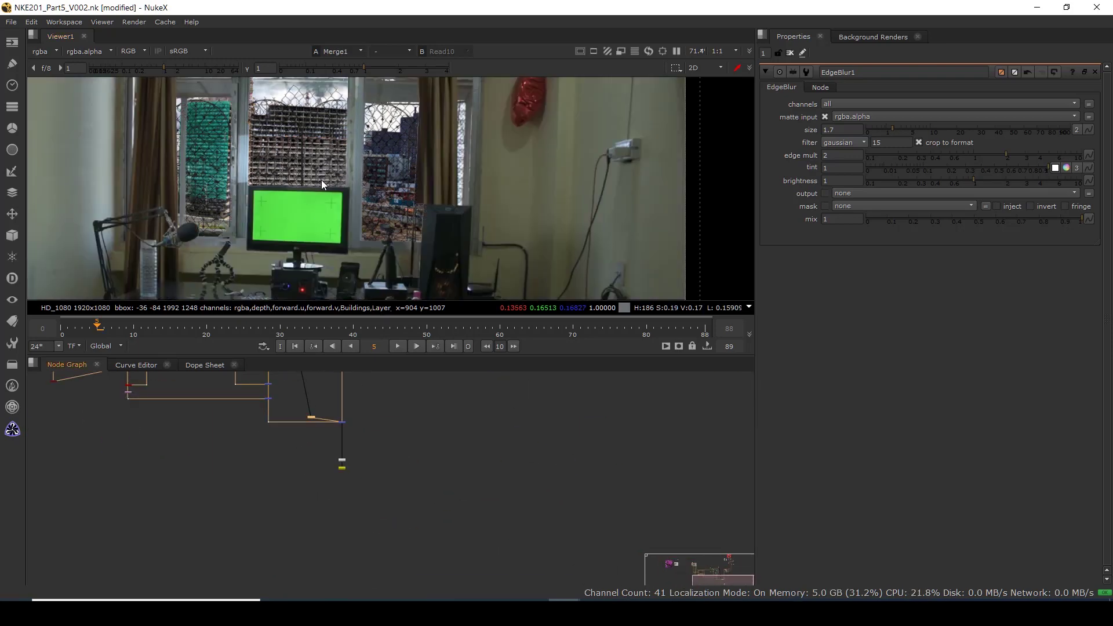
scroll(322, 182, "down", 3)
scroll(406, 161, "up", 2)
middle_click_drag(404, 151, 388, 183)
scroll(393, 180, "up", 1)
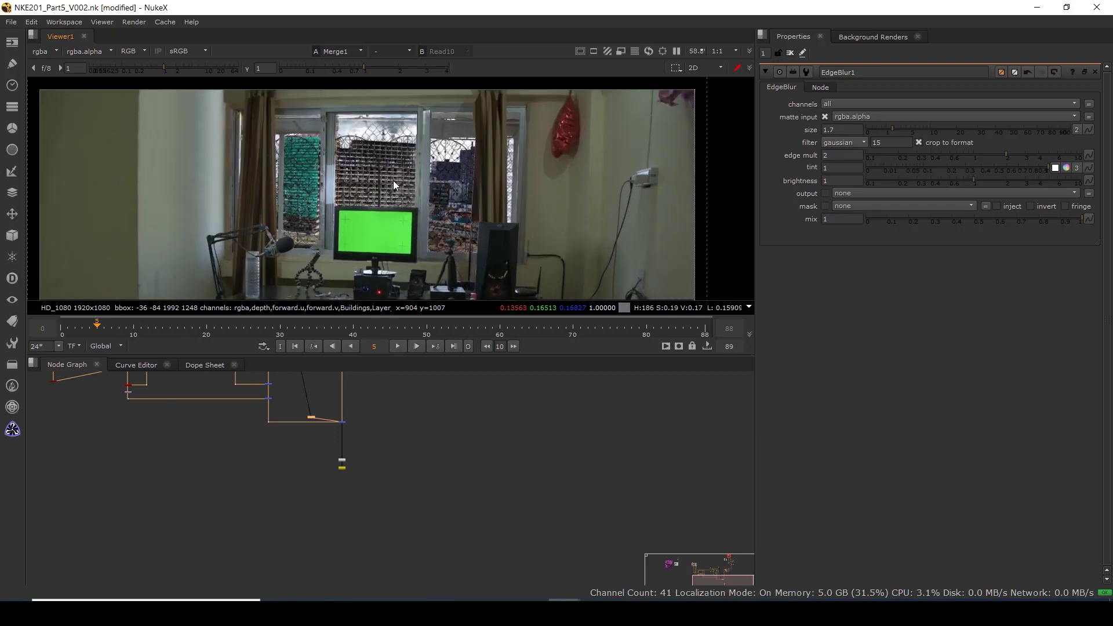
scroll(197, 192, "down", 2)
left_click_drag(196, 120, 198, 152)
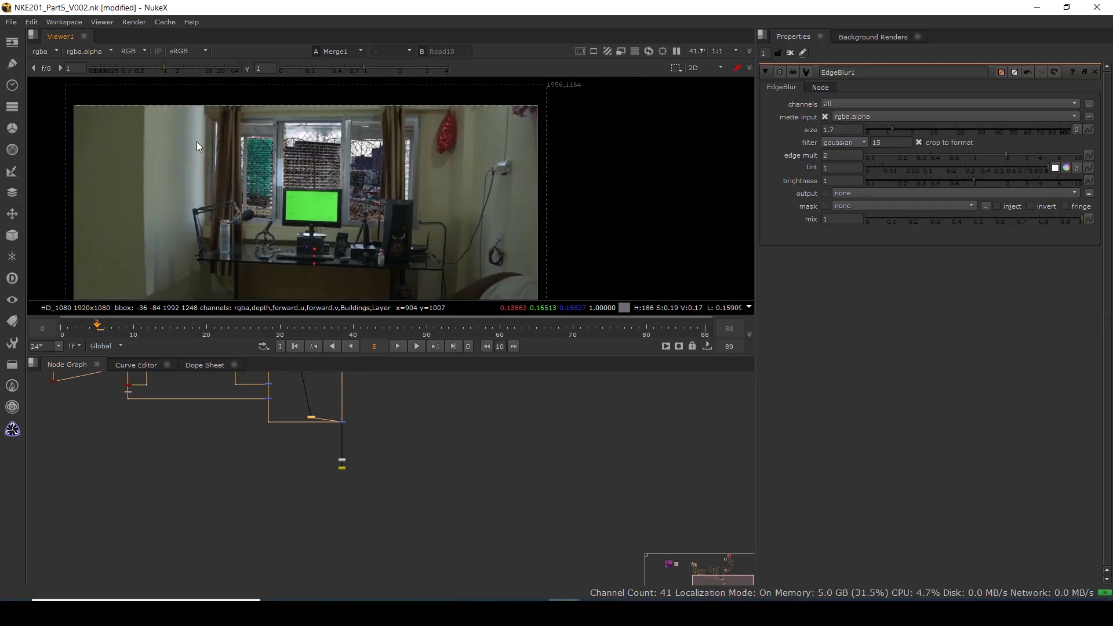
Insert a Grade node into the leftmost city background pipe, below the layer stack.
scroll(221, 483, "down", 3)
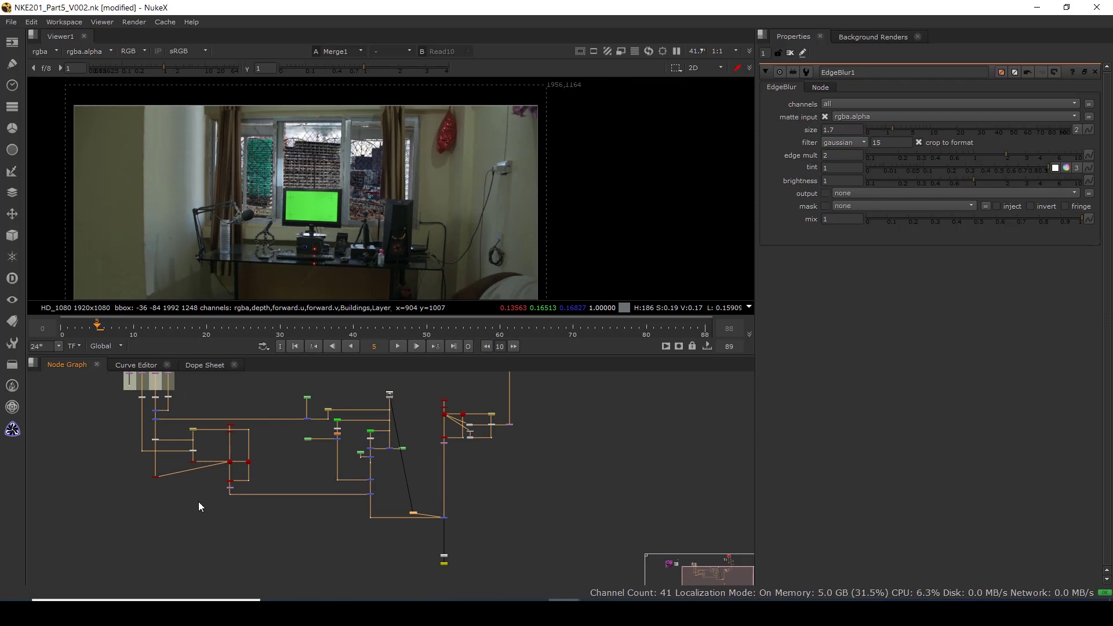
scroll(142, 416, "up", 3)
scroll(142, 440, "down", 1)
scroll(143, 443, "up", 1)
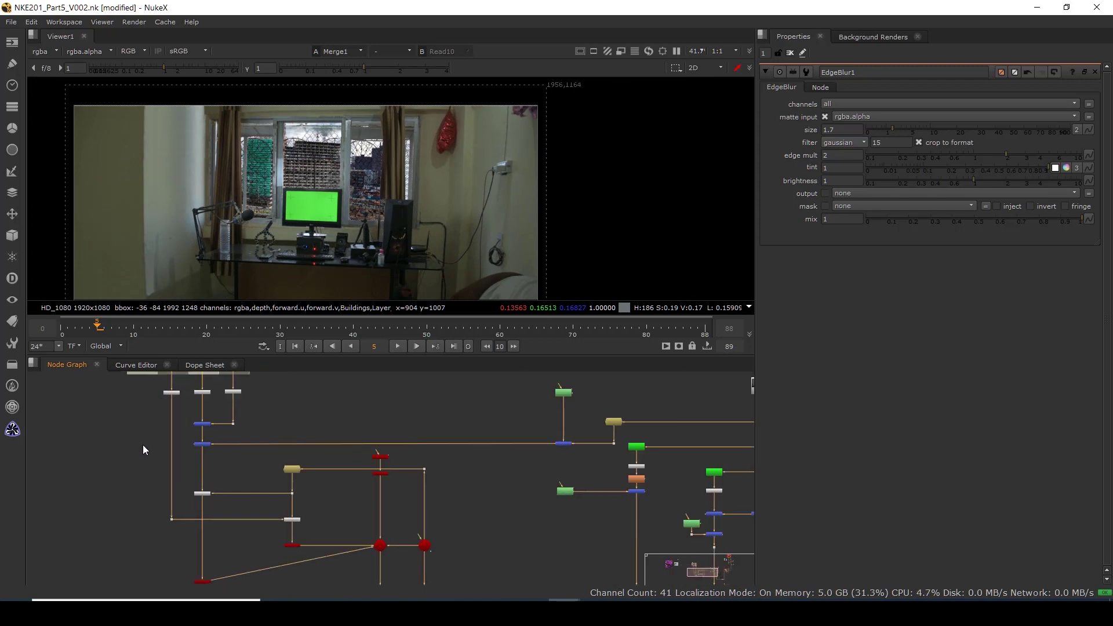
key("g")
scroll(144, 450, "up", 2)
left_click_drag(151, 437, 193, 422)
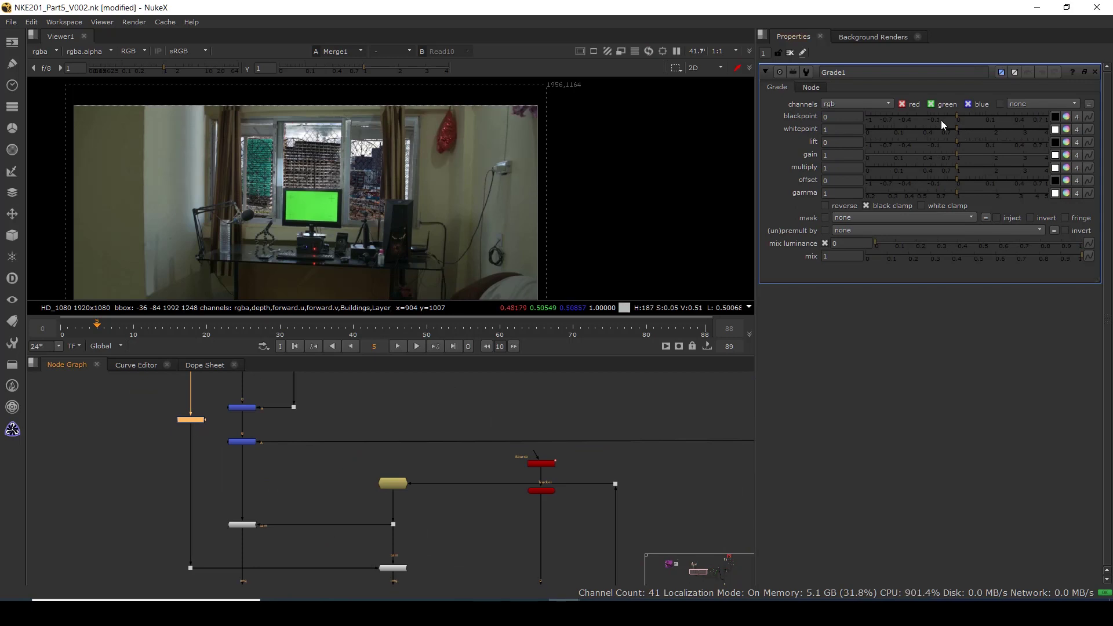
Brighten the city background by setting Grade1's gain to 1.6 and gamma to 1.44.
left_click_drag(958, 155, 992, 156)
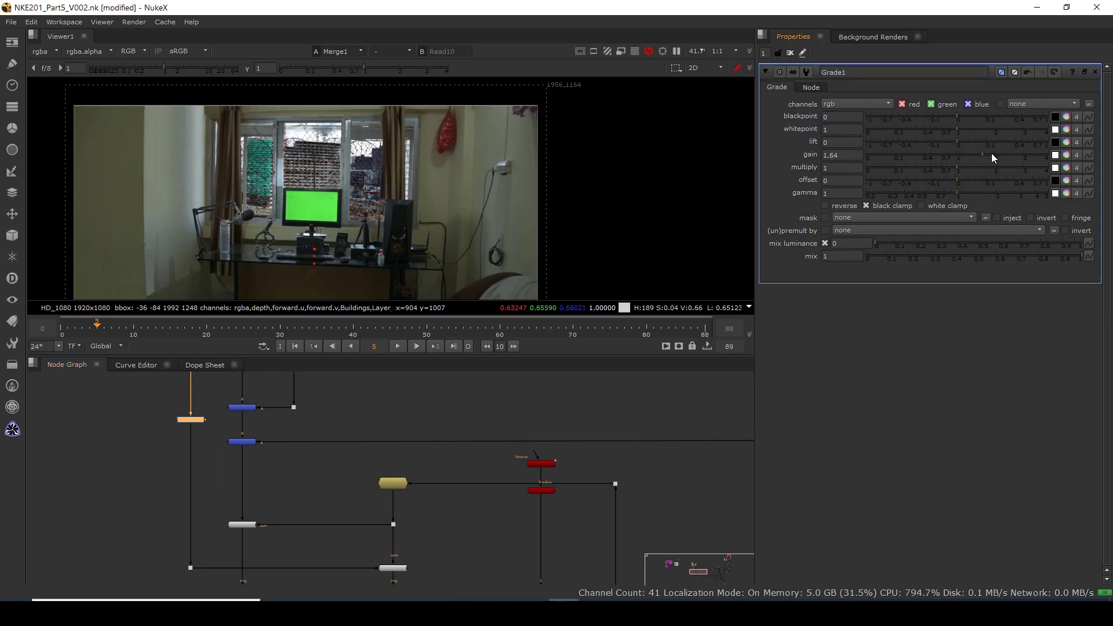
scroll(351, 191, "up", 4)
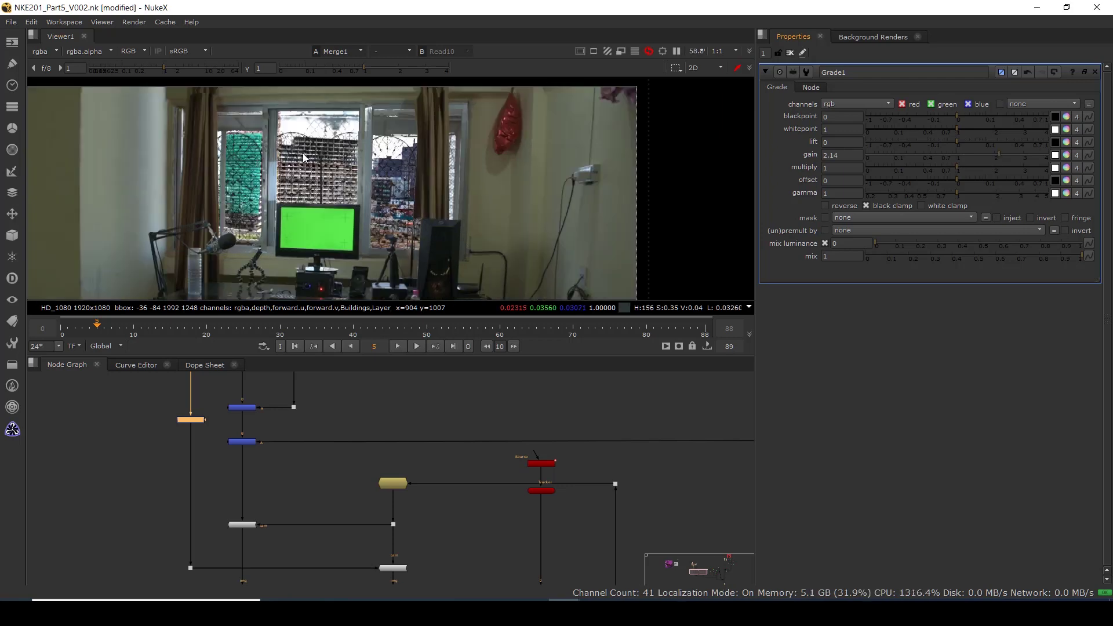
scroll(352, 191, "down", 2)
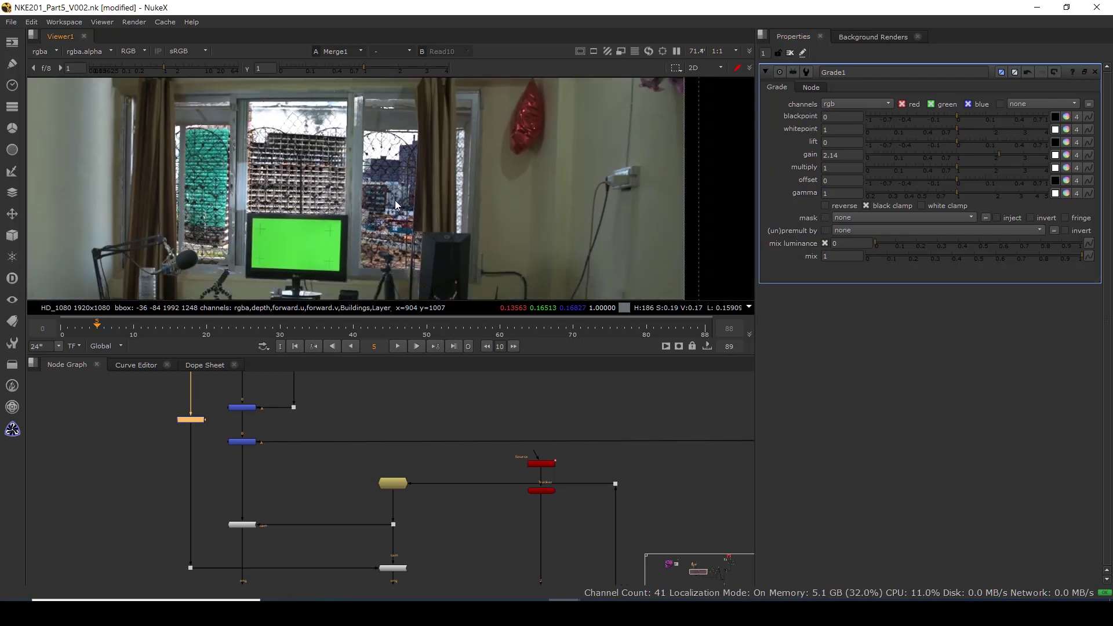
left_click_drag(1003, 157, 982, 155)
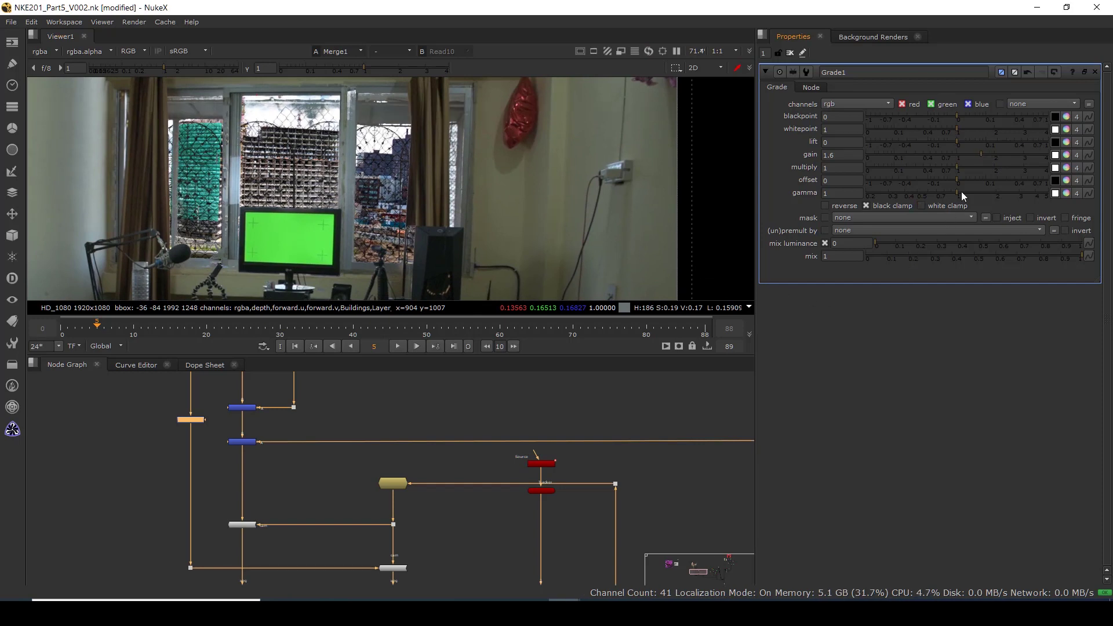
left_click_drag(962, 194, 975, 194)
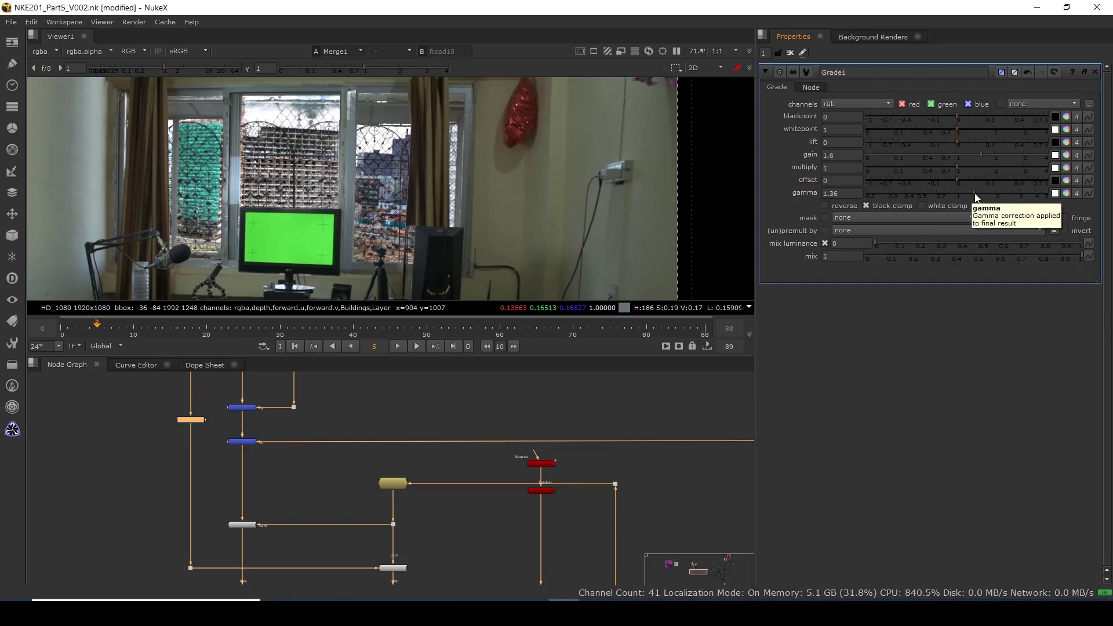
left_click_drag(975, 190, 977, 189)
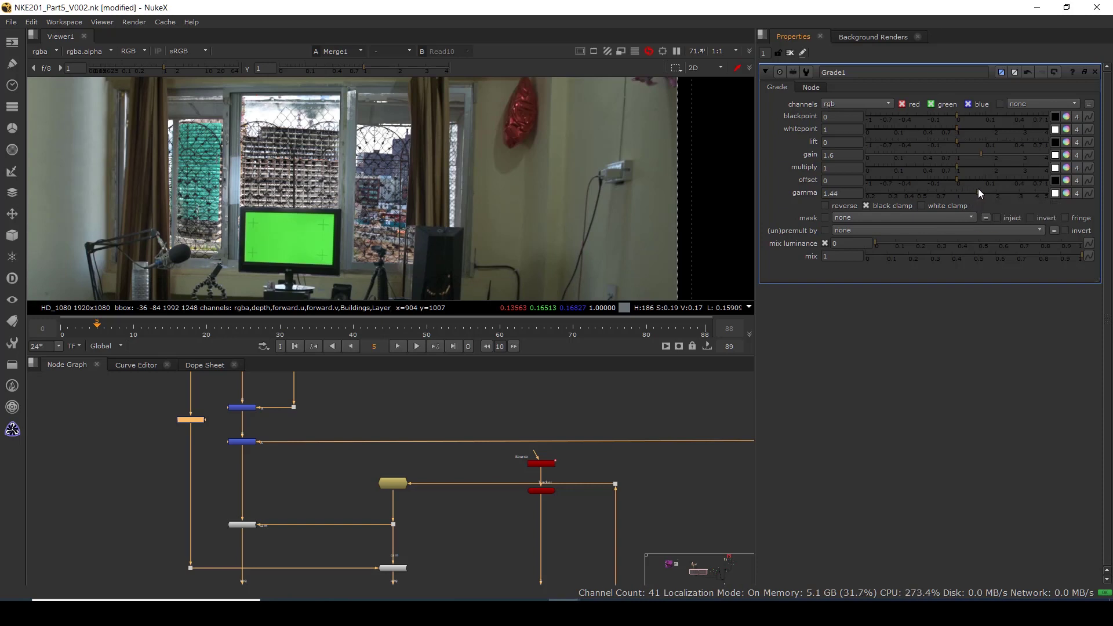
scroll(268, 200, "up", 1)
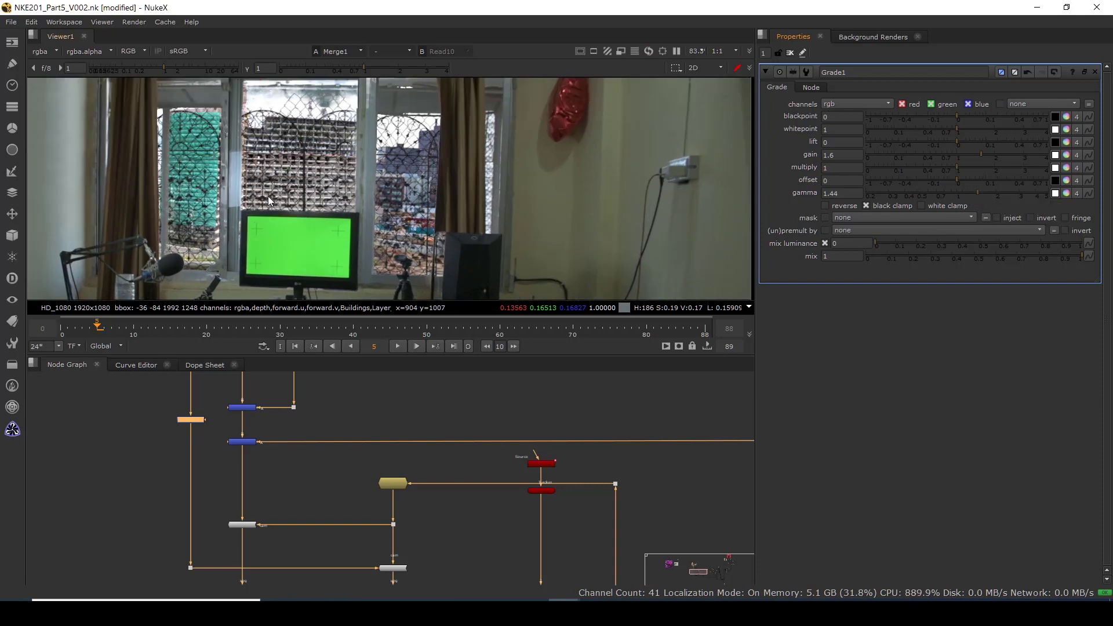
scroll(269, 200, "down", 1)
Display Grade1's output on its own and examine the light across the city image.
left_click_drag(155, 453, 212, 405)
key("1")
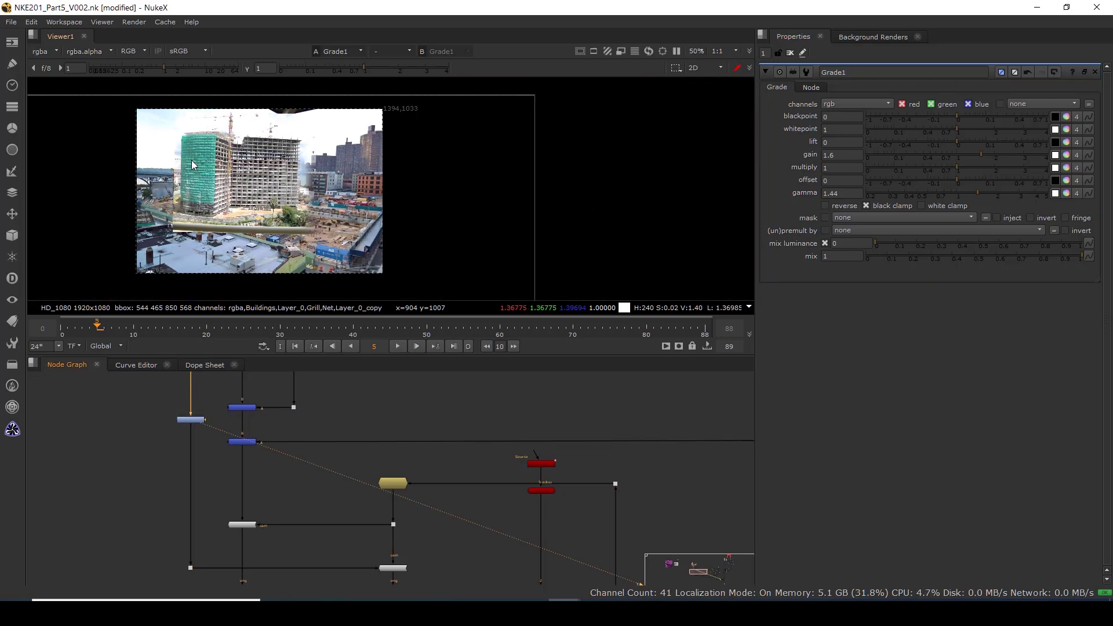
scroll(221, 191, "up", 2)
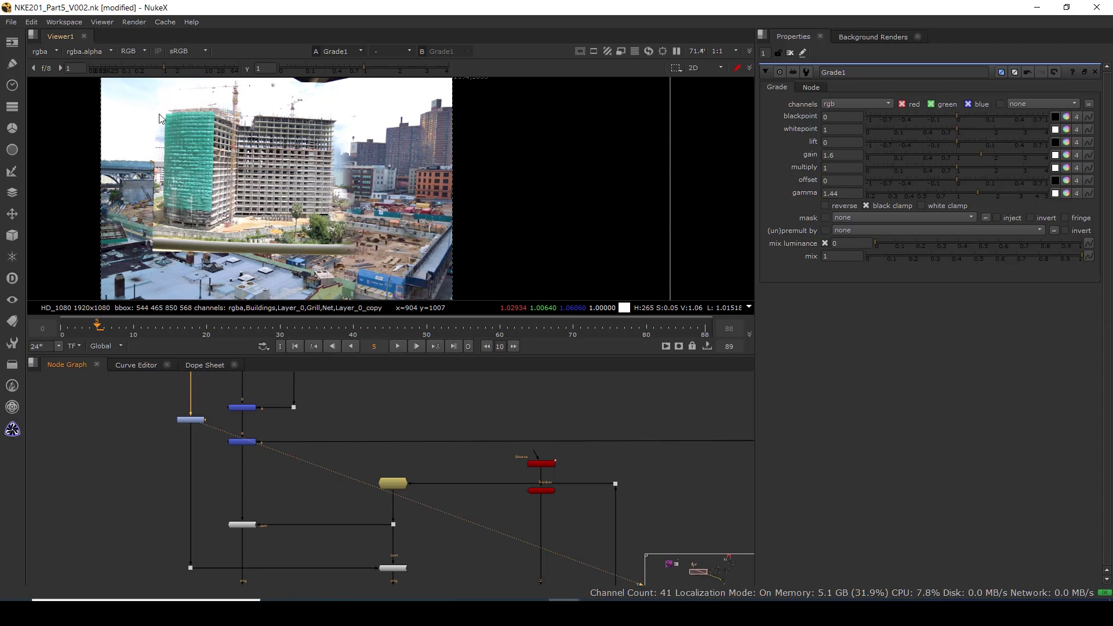
left_click_drag(214, 161, 263, 202, "ctrl+shift")
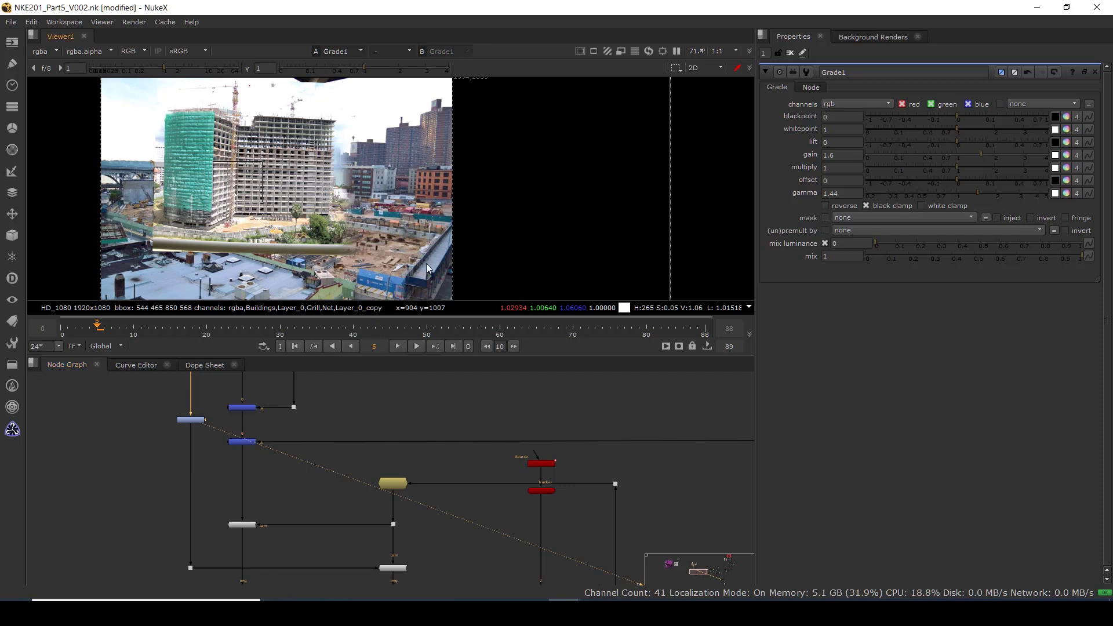
scroll(501, 265, "down", 1)
left_click_drag(416, 225, 330, 180)
Create a Roto node with a four-point Bezier over the city image's lower-right corner, pulling its feather points outward.
left_click(147, 464)
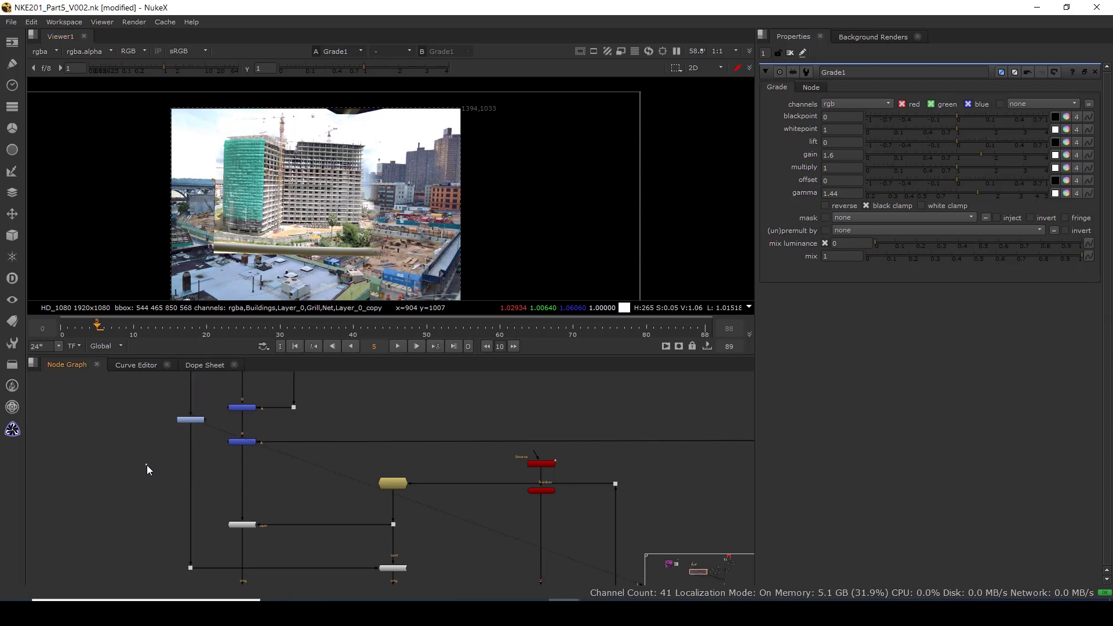
key("o")
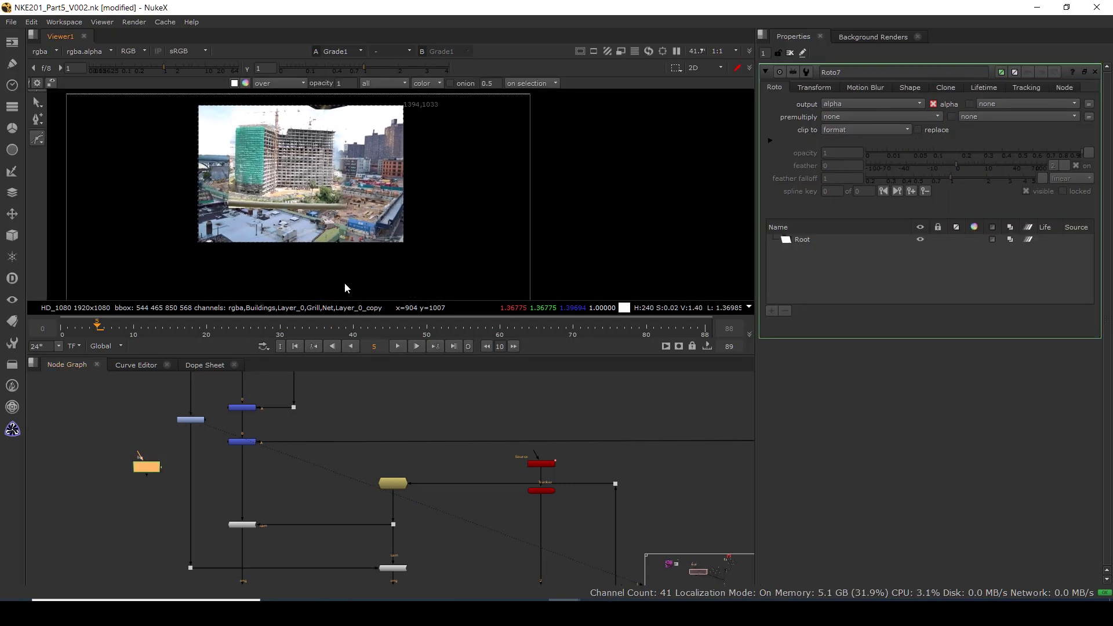
left_click(313, 256)
left_click(321, 283)
left_click(313, 255)
left_click_drag(426, 128, 239, 266)
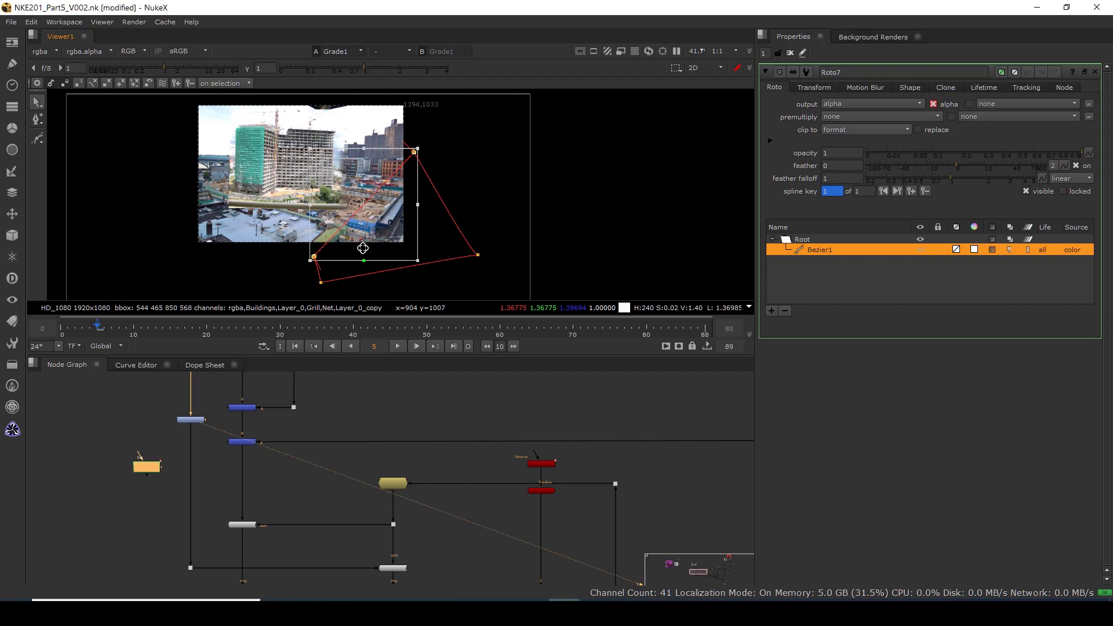
left_click_drag(414, 151, 378, 96)
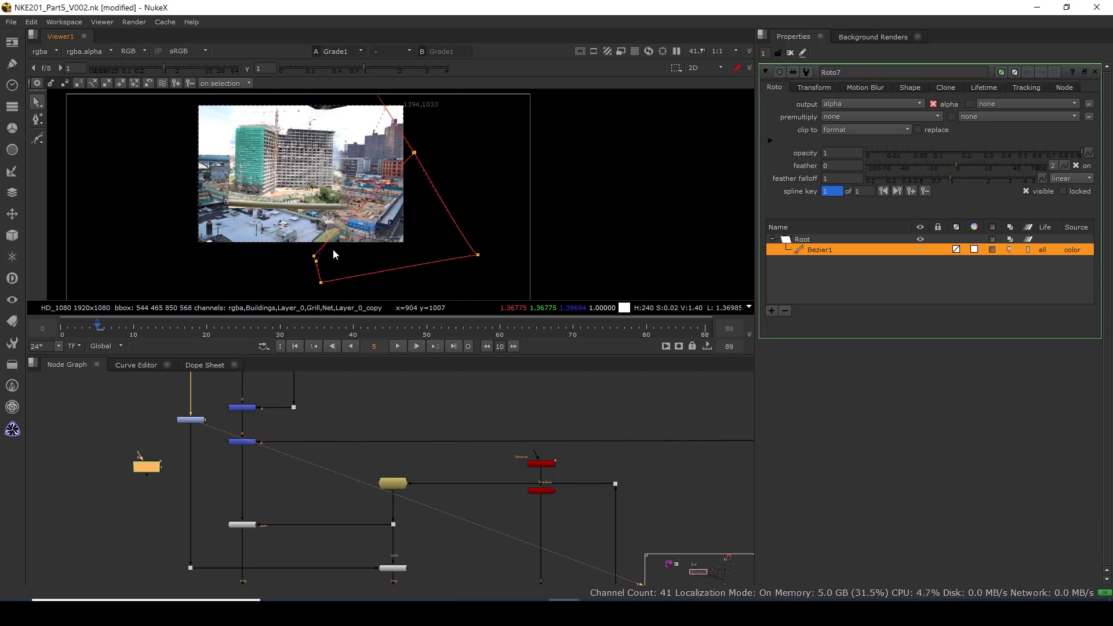
left_click_drag(316, 267, 231, 192)
left_click_drag(318, 289, 322, 292)
Insert a second Grade node below Grade1 and connect the new Roto to its mask input.
left_click(135, 494)
key("g")
left_click_drag(148, 489, 203, 484)
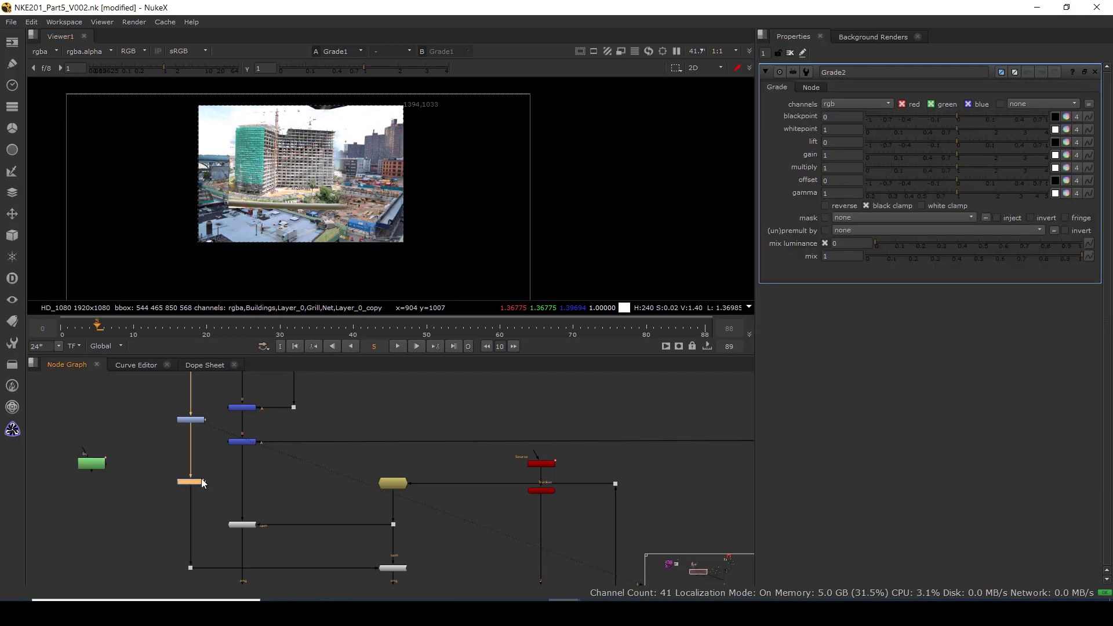
left_click_drag(118, 465, 65, 484)
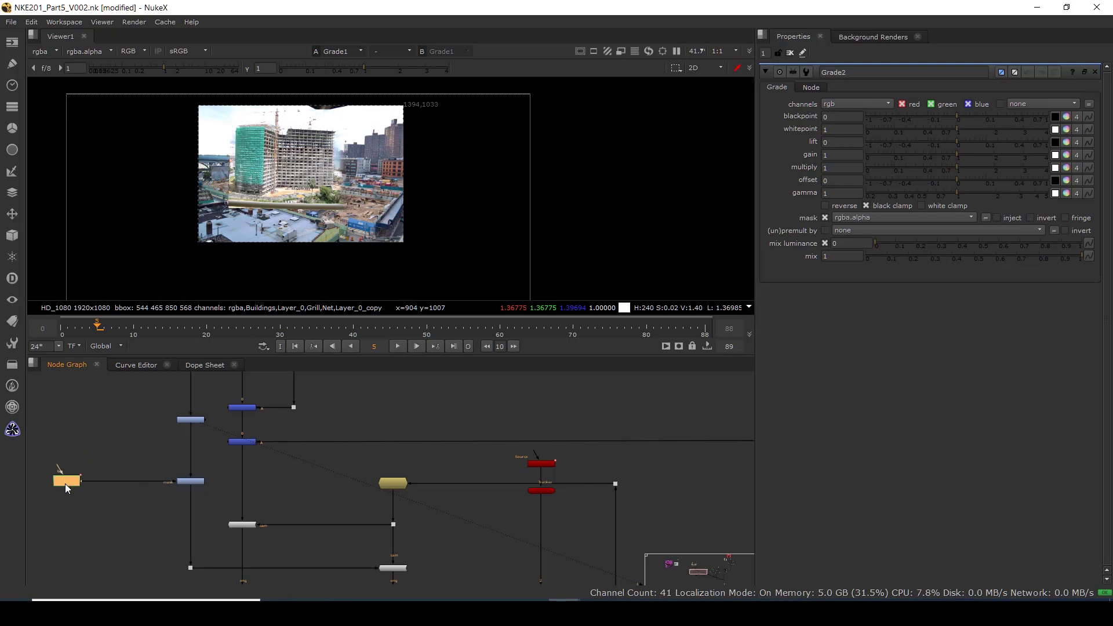
Display Grade2's output and lower its gain to 0.24 to darken the masked lower-right area.
left_click(191, 481)
key("1")
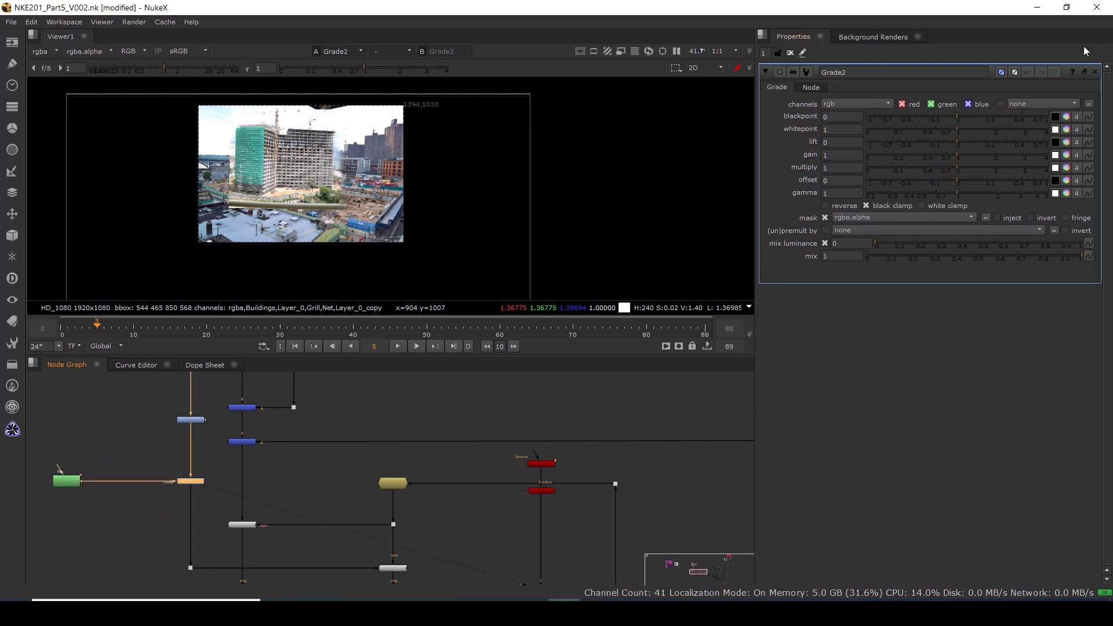
left_click_drag(955, 154, 908, 156)
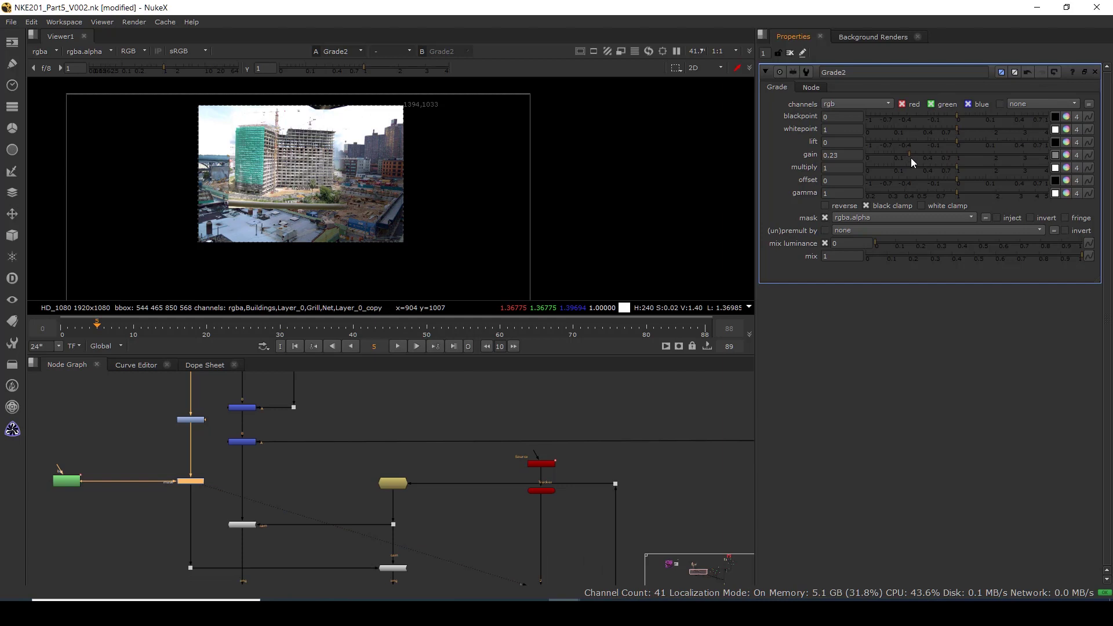
Reopen Roto7's shape and pull its feather points farther out past the city image's left edge and upper-right corner.
double_click(67, 481)
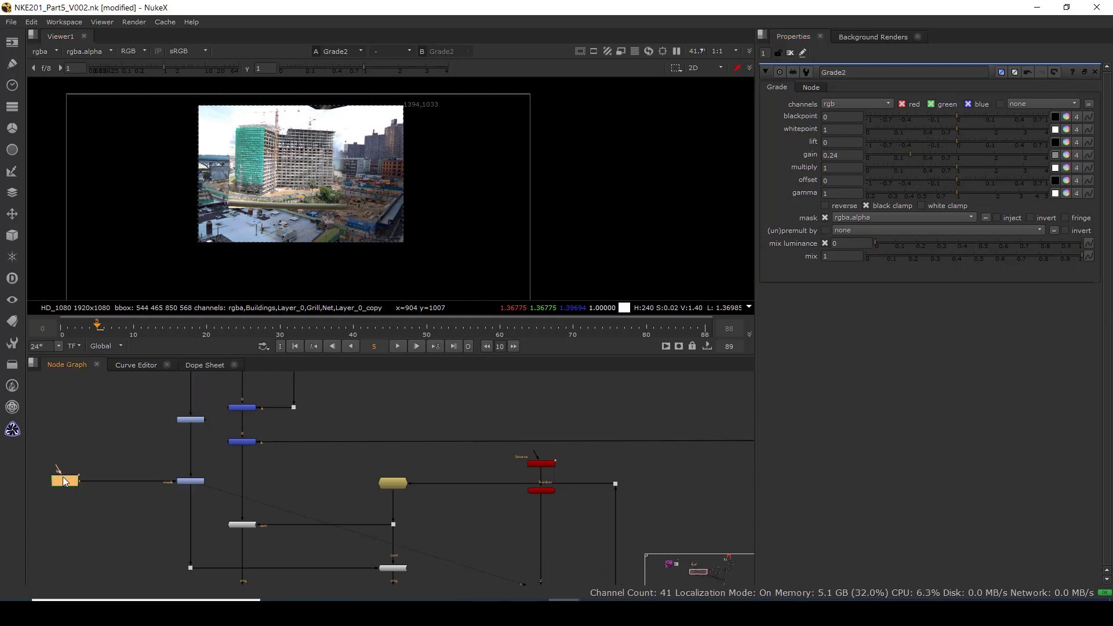
key("ctrl+a")
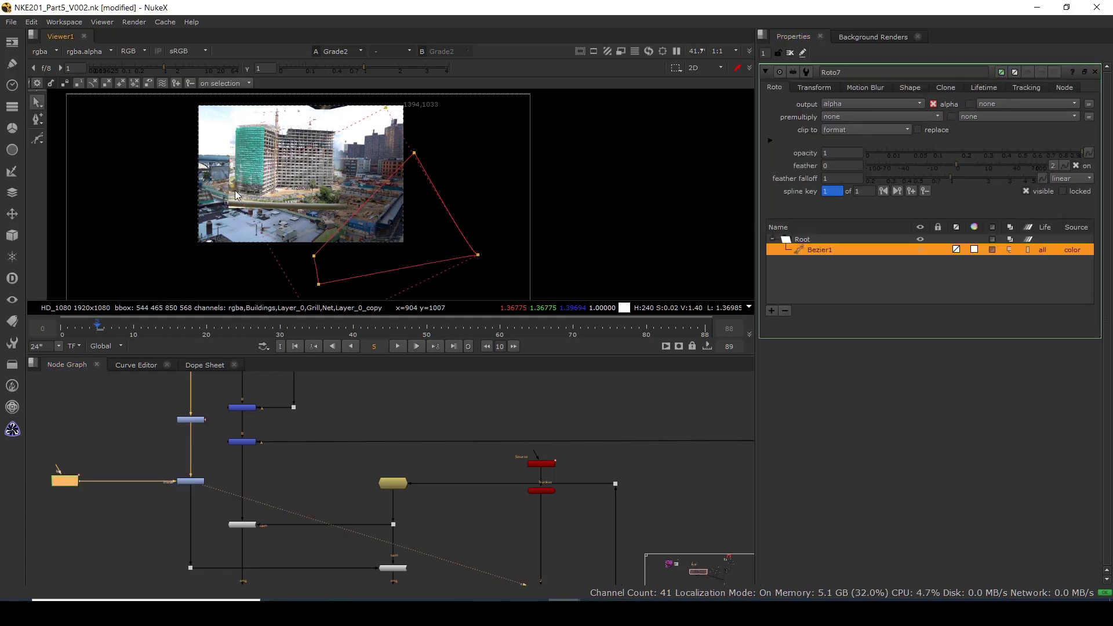
left_click_drag(168, 161, 146, 153)
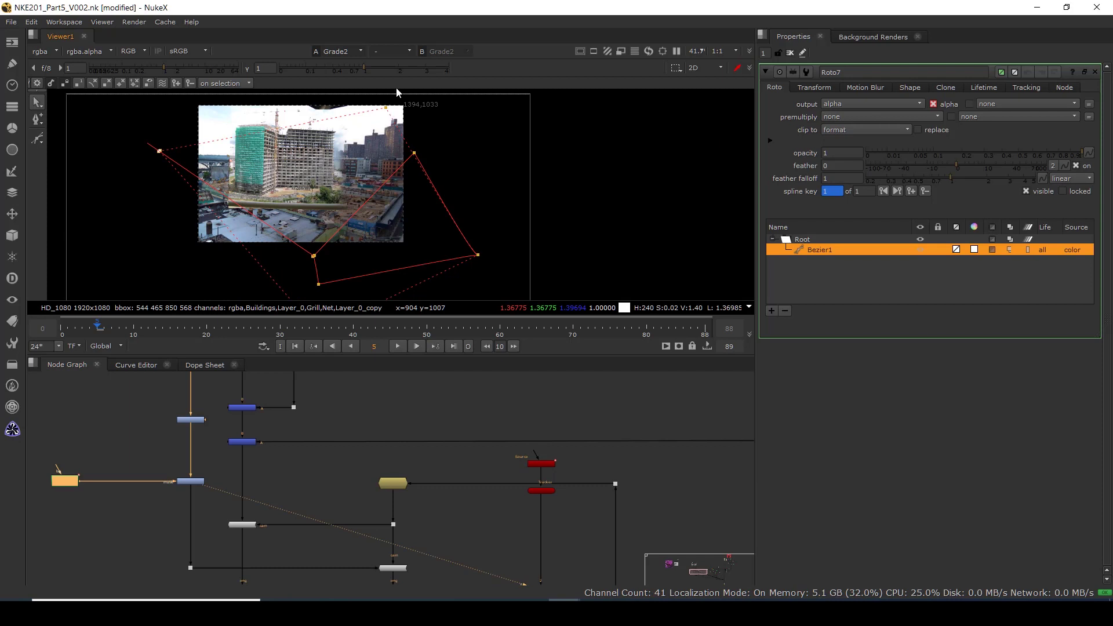
left_click_drag(386, 108, 392, 88)
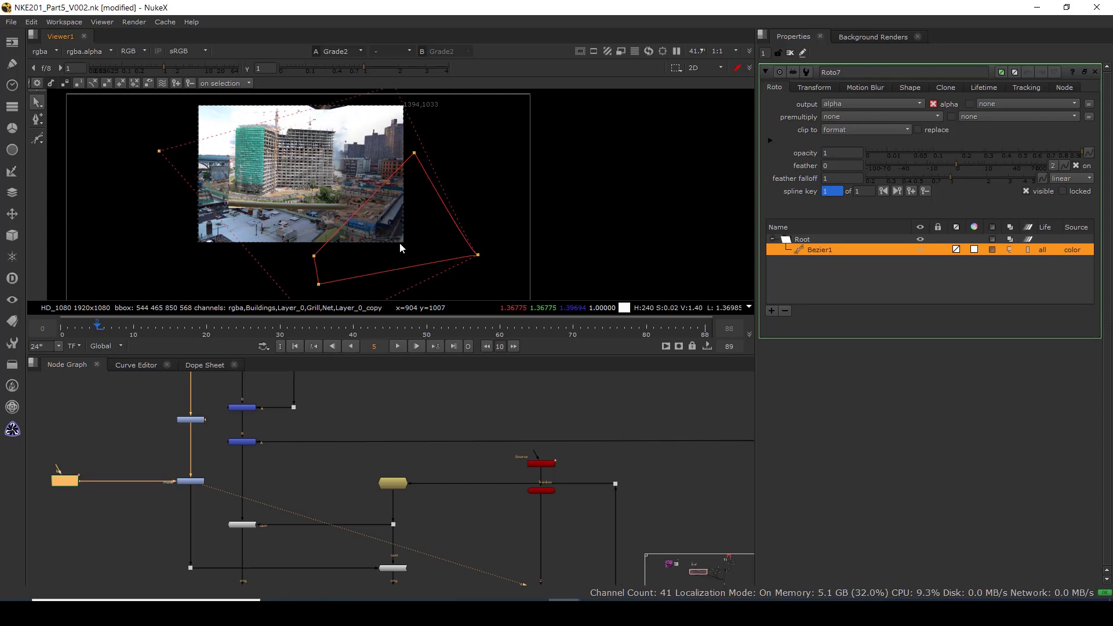
Display the output of Grain2_1 at the end of the node tree and close the open node properties.
scroll(400, 250, "down", 2)
scroll(345, 463, "down", 4)
middle_click_drag(511, 514, 309, 440)
middle_click_drag(679, 539, 290, 451)
left_click(265, 470)
key("1")
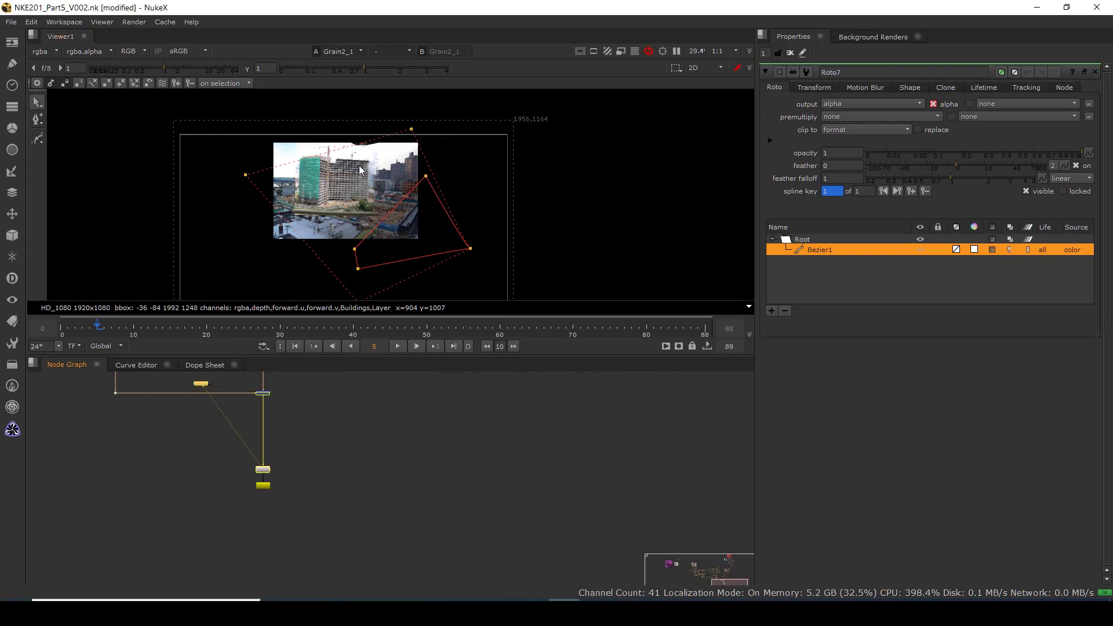
left_click(790, 53)
scroll(389, 196, "up", 4)
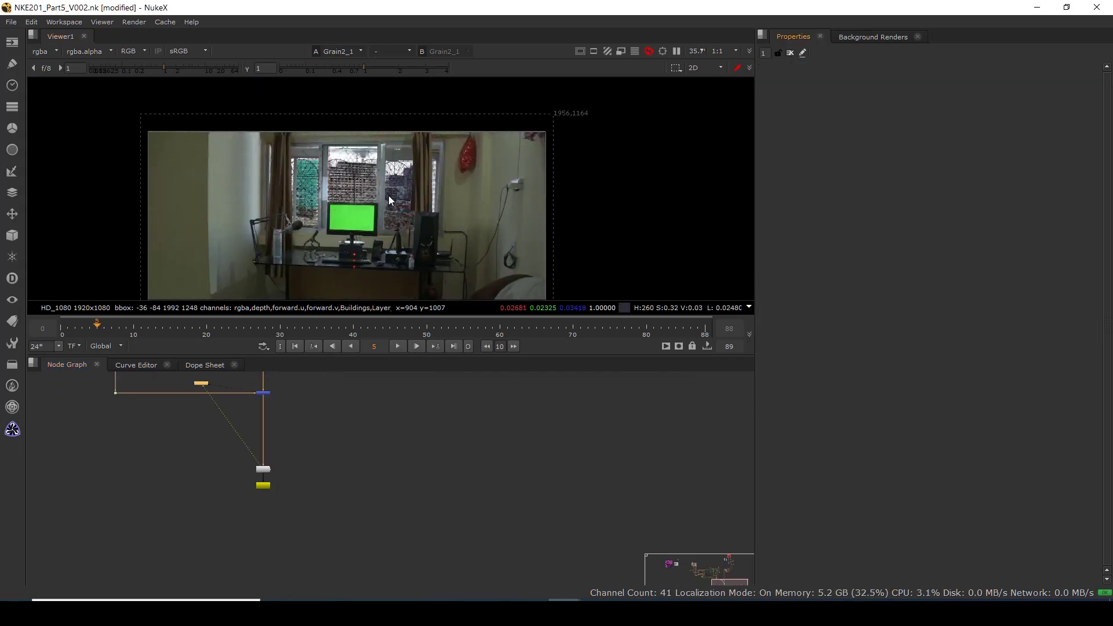
Examine the sharpness of the city and grille up close in all three window panes.
scroll(173, 496, "down", 5)
middle_click_drag(185, 502, 260, 537)
scroll(215, 494, "down", 2)
scroll(329, 153, "up", 6)
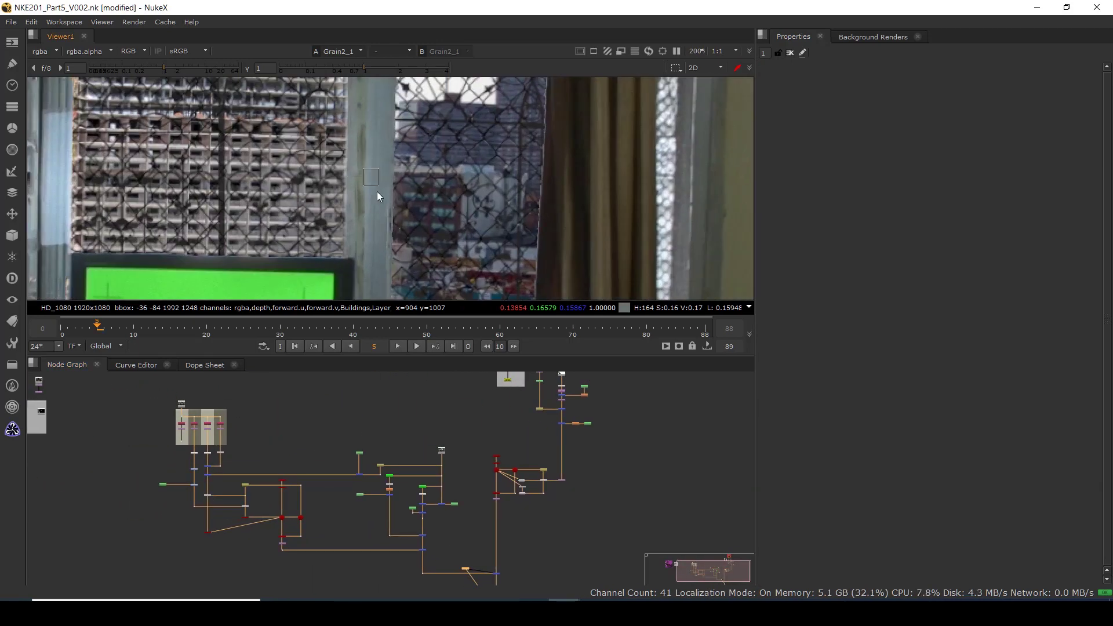
scroll(347, 196, "down", 3)
middle_click_drag(120, 181, 156, 232)
scroll(160, 220, "up", 3)
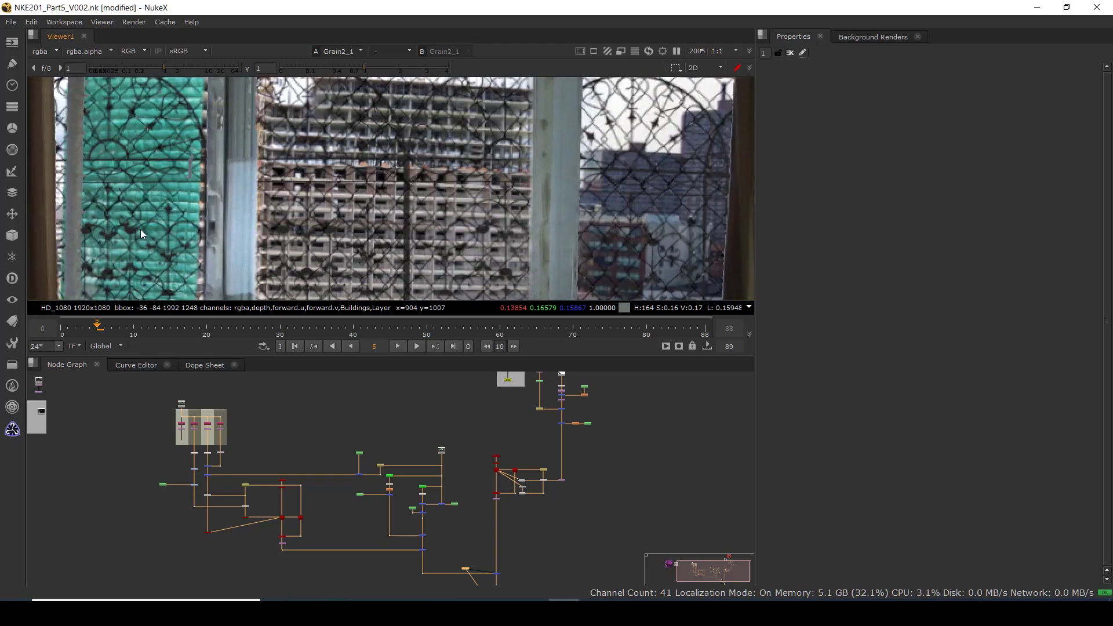
scroll(359, 186, "down", 3)
Create a Defocus node, insert it directly below Grade2 in the city branch and align it with the column.
scroll(203, 488, "up", 8)
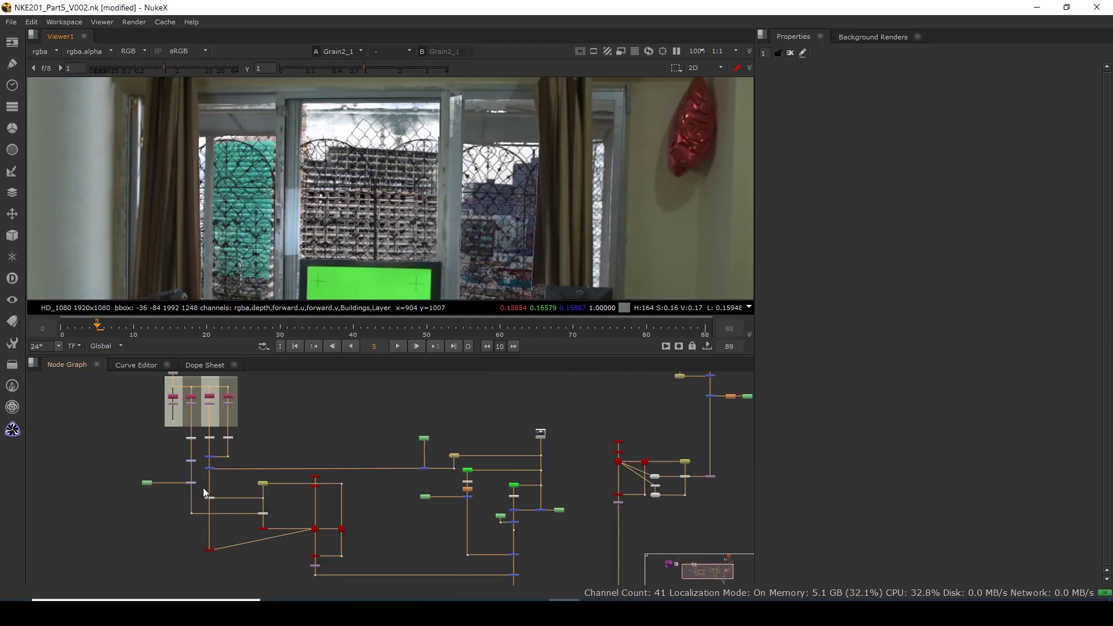
left_click(96, 523)
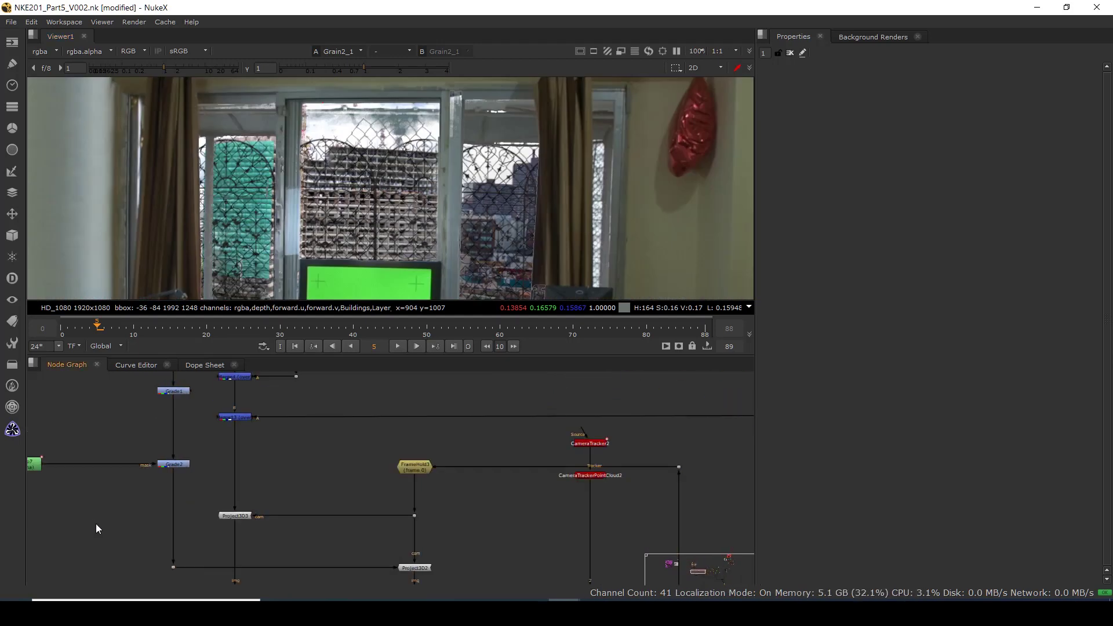
key("Tab")
type("def")
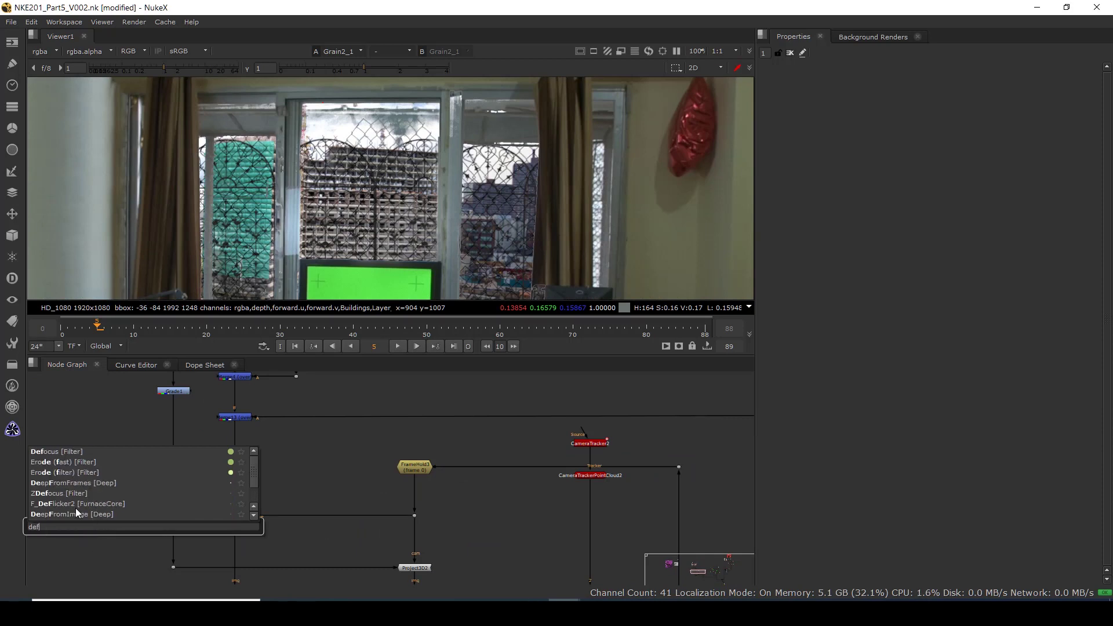
left_click(48, 453)
left_click_drag(102, 525, 175, 506)
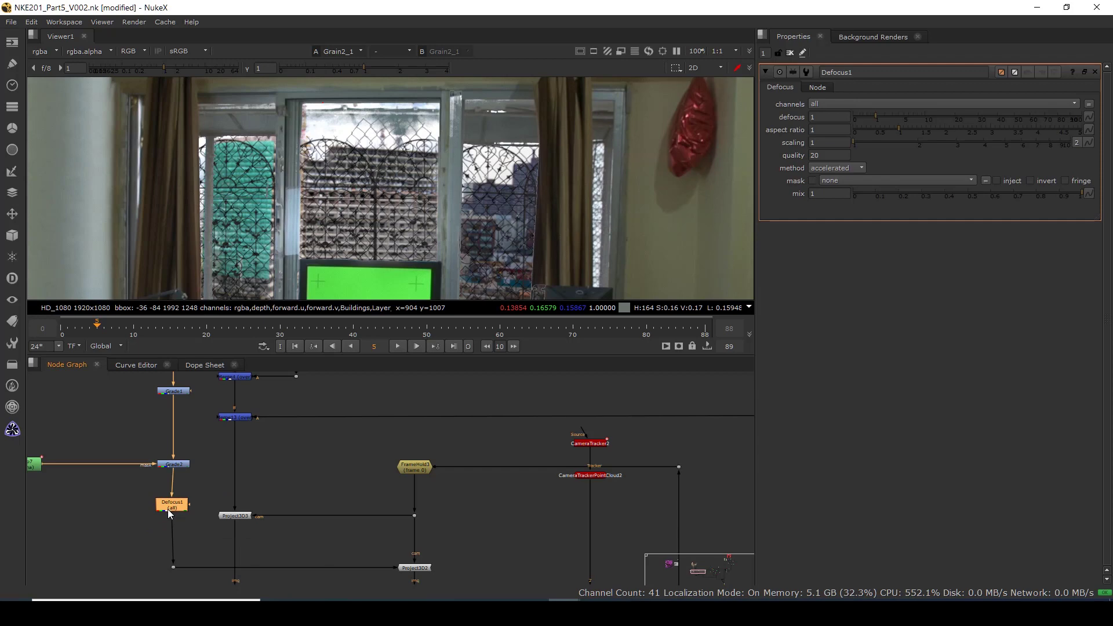
left_click_drag(168, 509, 177, 507)
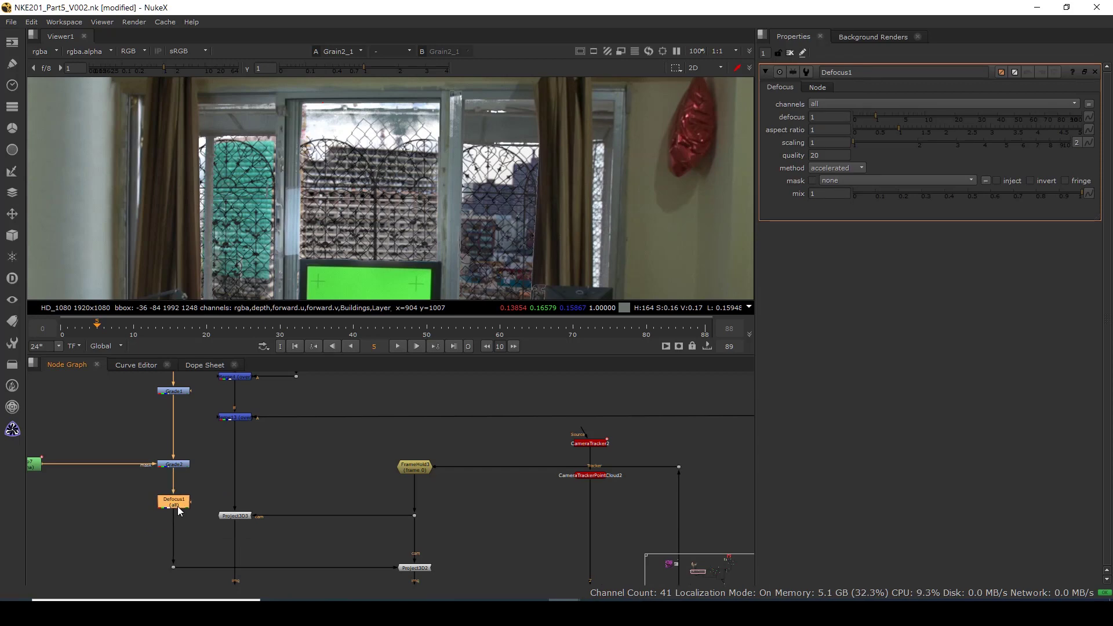
Paste a second Defocus node and insert it between the two Merge nodes of the neighbouring grille branch.
scroll(232, 220, "up", 3)
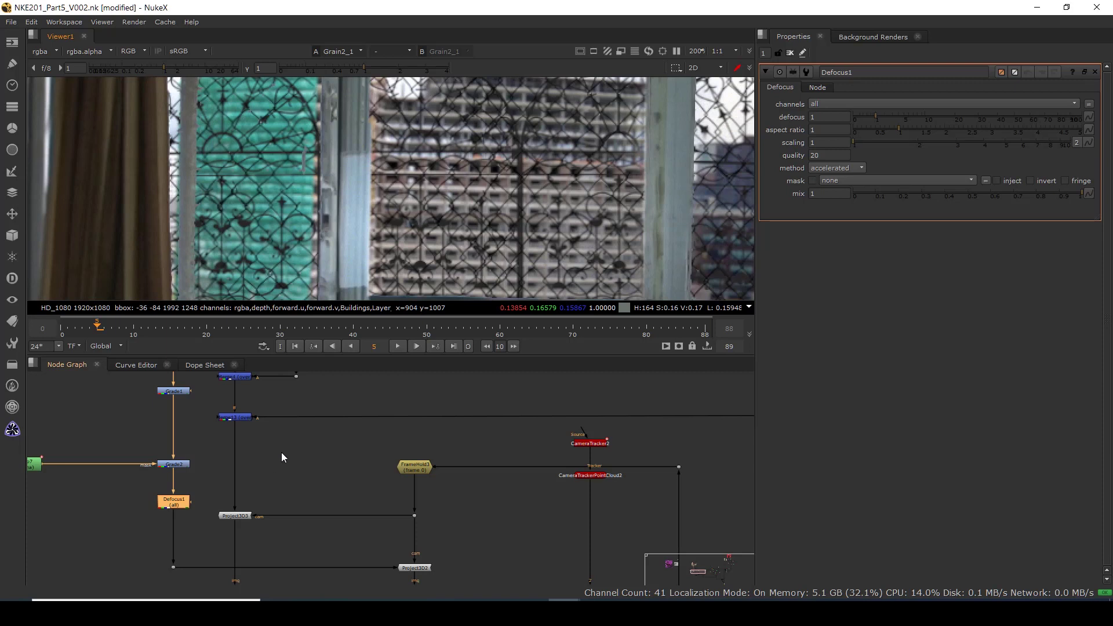
scroll(283, 461, "up", 4)
left_click_drag(222, 442, 324, 480)
left_click(273, 468)
key("ctrl+v")
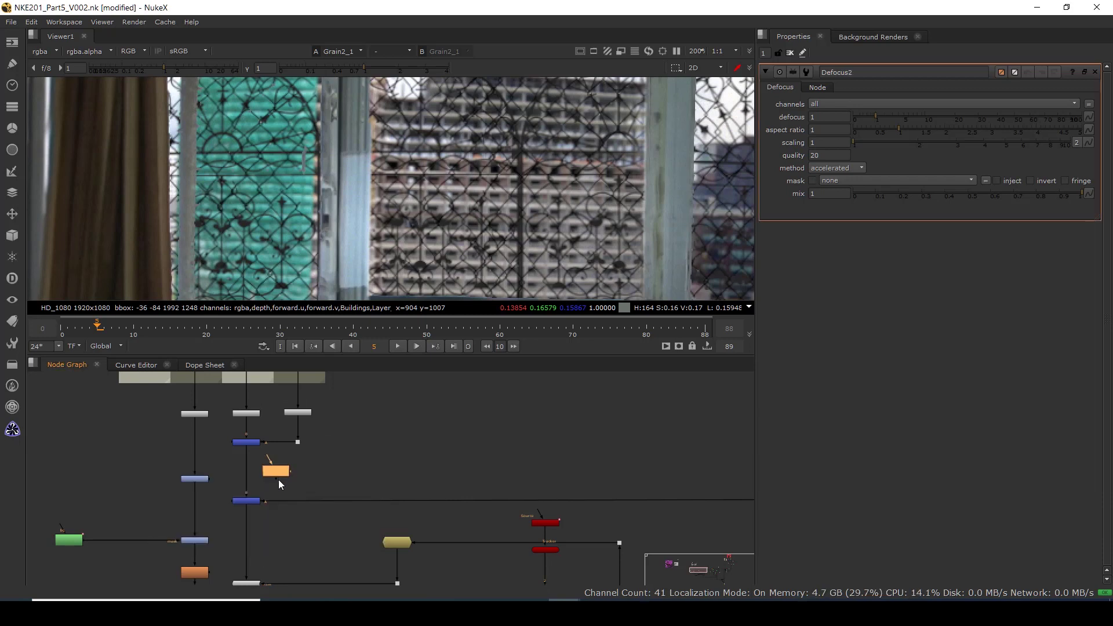
left_click_drag(263, 470, 242, 470)
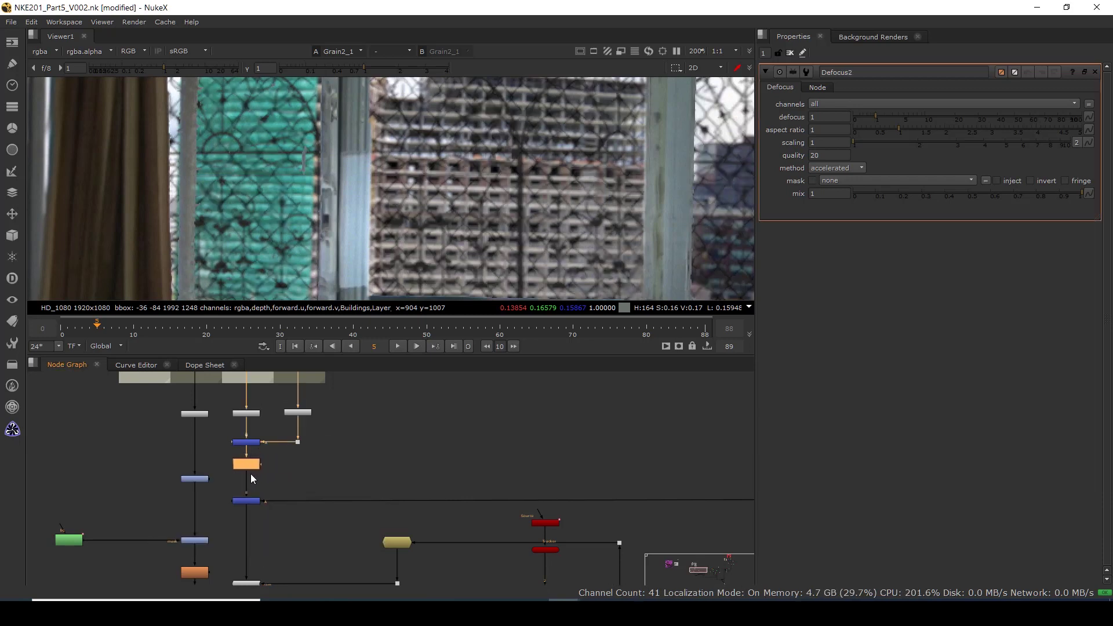
Set the grille branch's Defocus2 amount to 0.4.
left_click_drag(815, 117, 708, 119)
type(".")
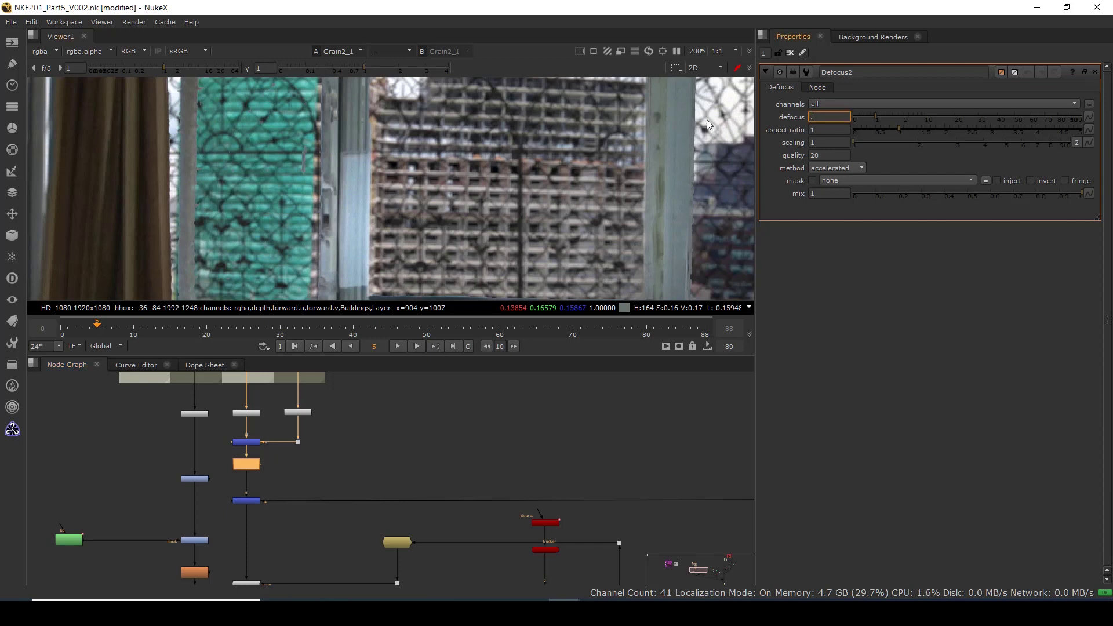
type("4")
key("Return")
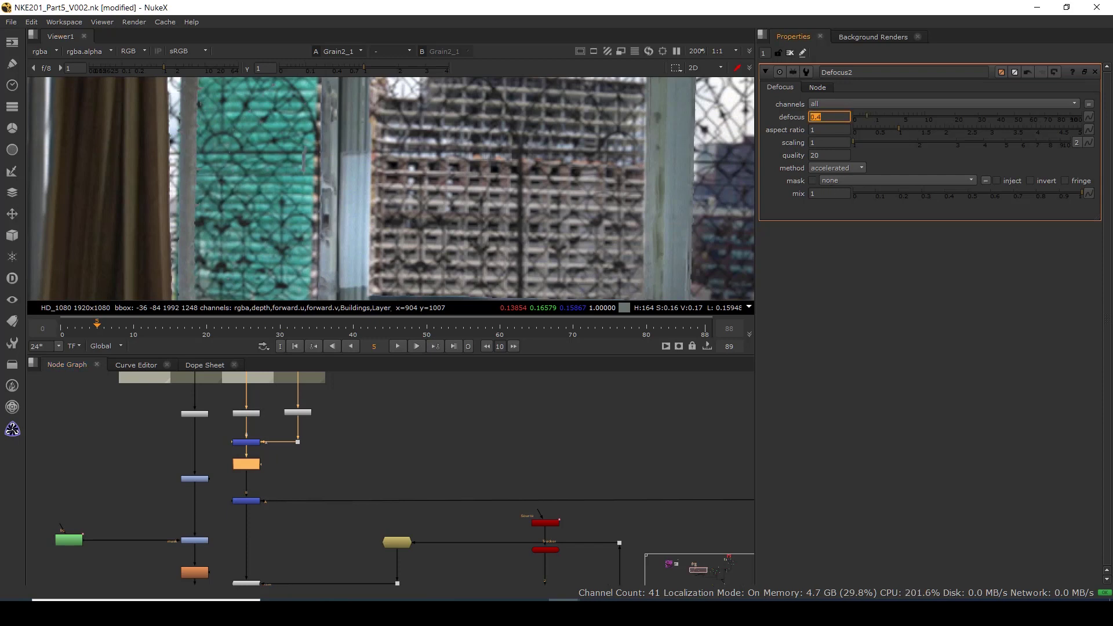
Compare the softened grille from Defocus2 with the softened city image from Defocus1.
key("1")
left_click(194, 542)
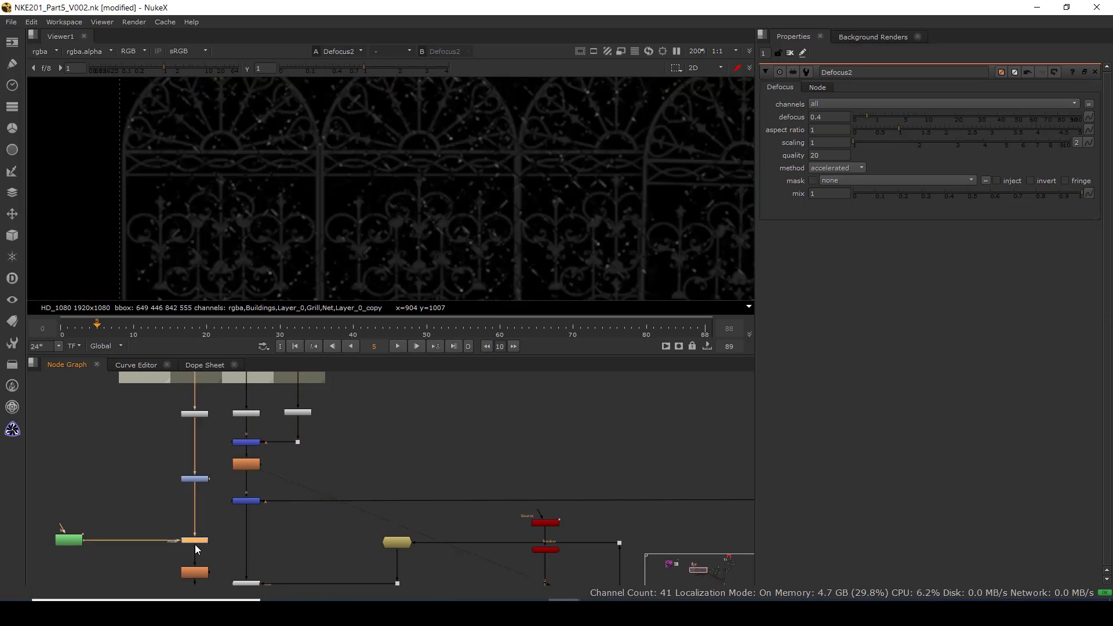
key("1")
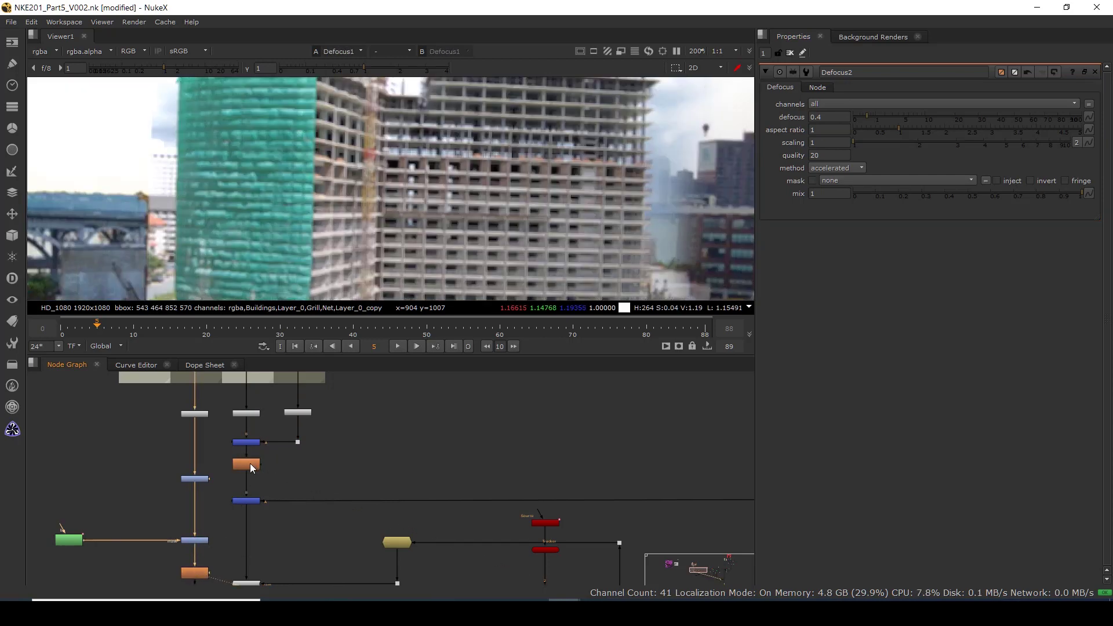
left_click(249, 465)
key("1")
Display the output of Merge1 in an enlarged viewer and examine the whole composited room.
scroll(349, 453, "down", 7)
middle_click_drag(303, 451, 76, 335)
scroll(447, 468, "up", 2)
left_click_drag(485, 439, 436, 485)
key("1")
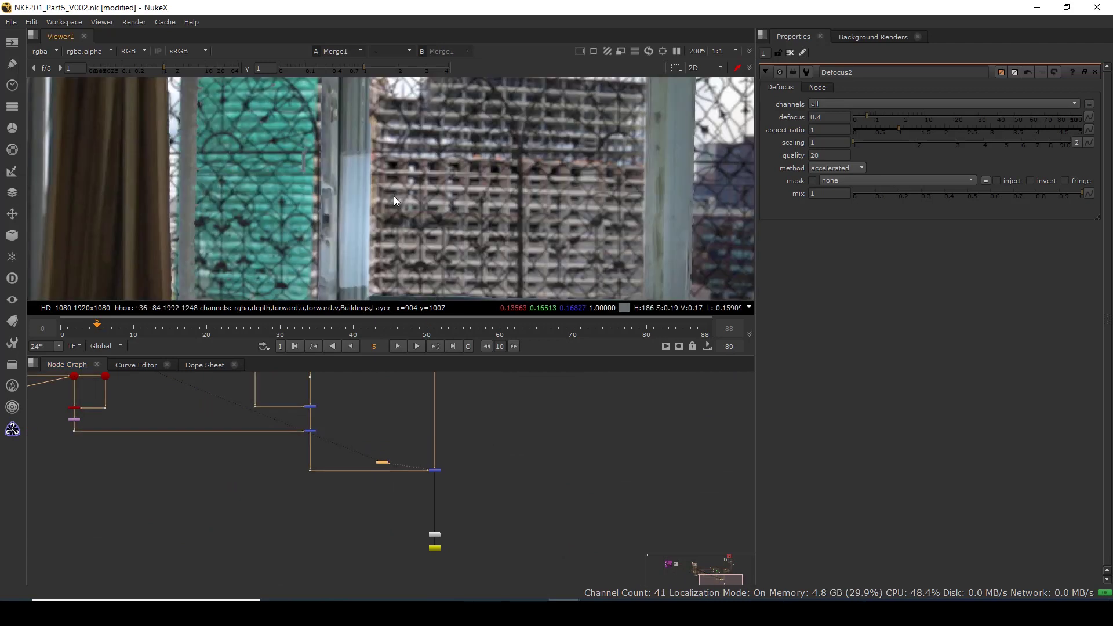
key("space")
key("minus")
key("minus")
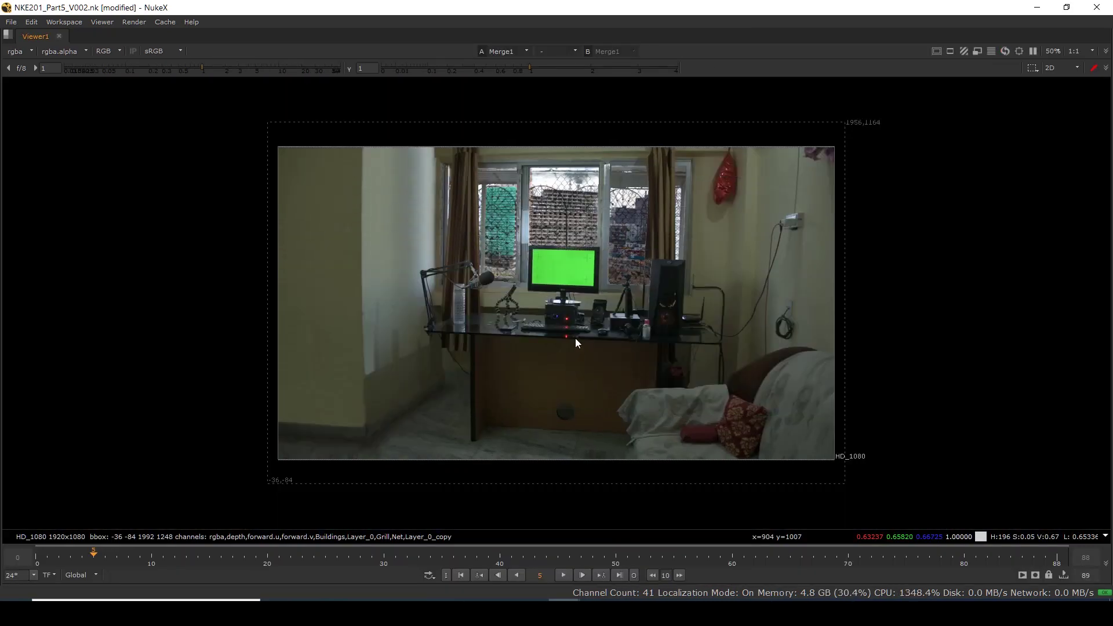
middle_click_drag(575, 345, 503, 332)
scroll(510, 318, "up", 1)
scroll(518, 304, "up", 1)
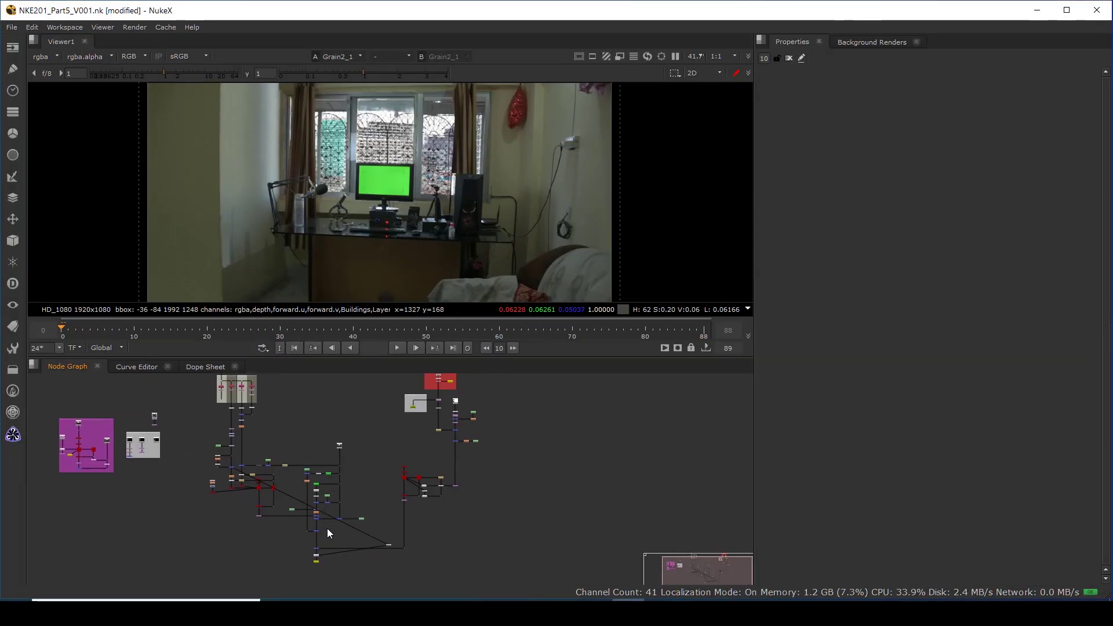
In the NKE201_Part5_V001 script, display Grain2_1's output in an enlarged viewer and examine the window area.
scroll(328, 527, "down", 2)
scroll(313, 528, "up", 5)
left_click_drag(310, 538, 324, 544)
key("1")
key("space")
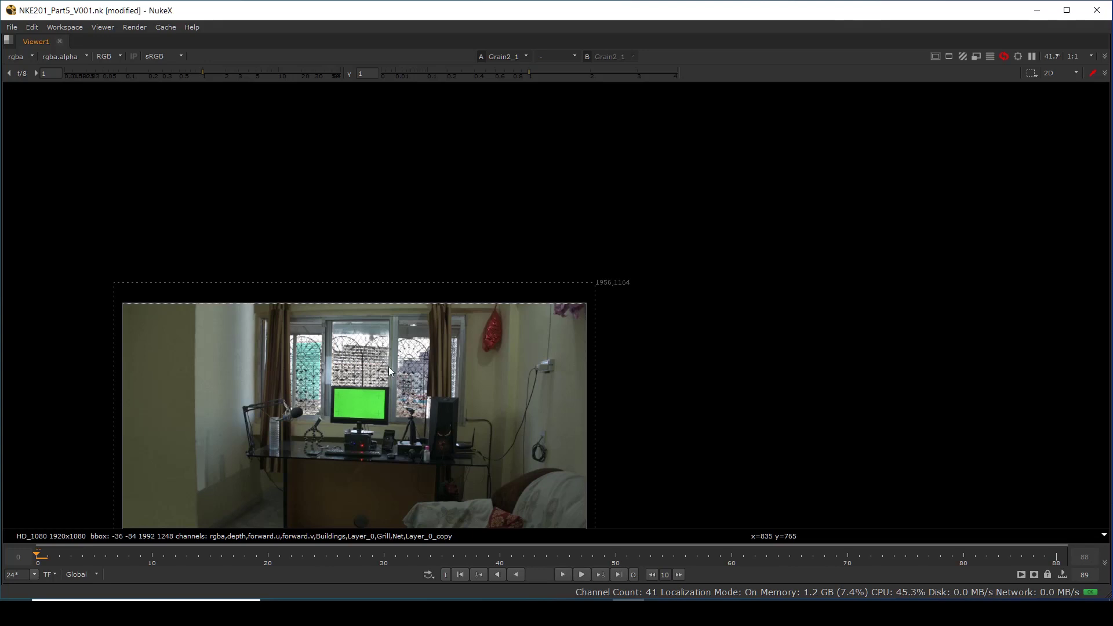
scroll(349, 376, "up", 4)
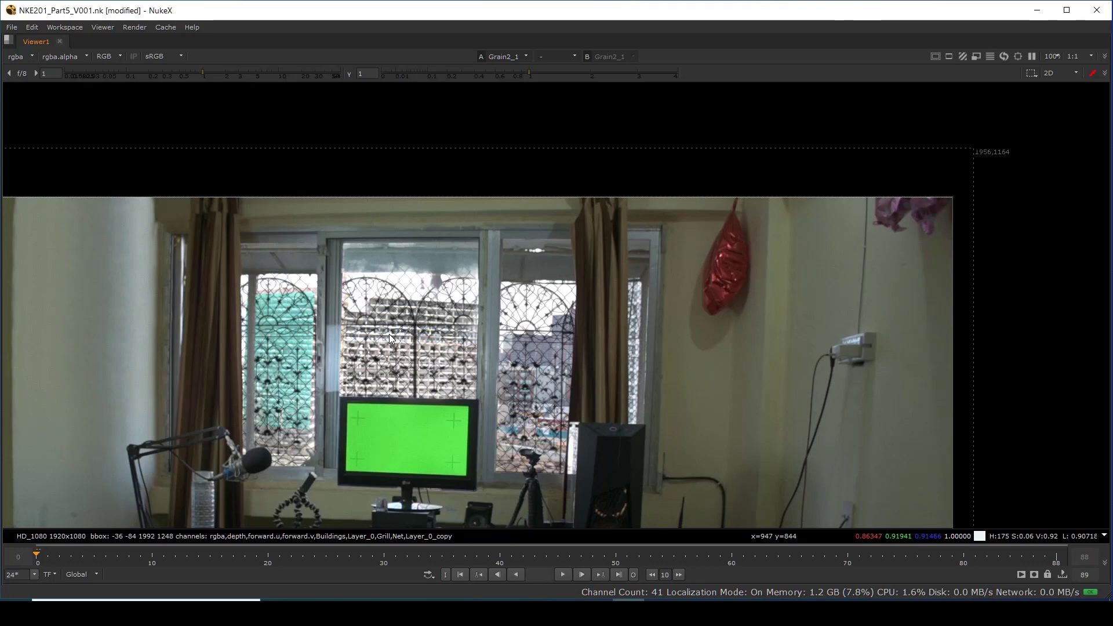
middle_click_drag(377, 367, 415, 280)
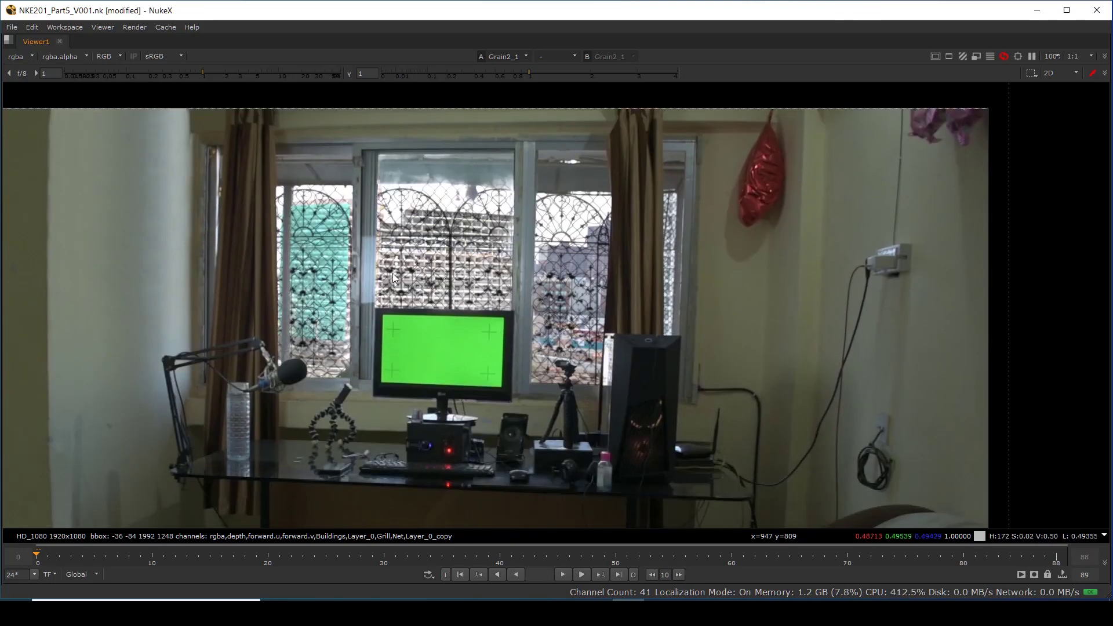
key("f")
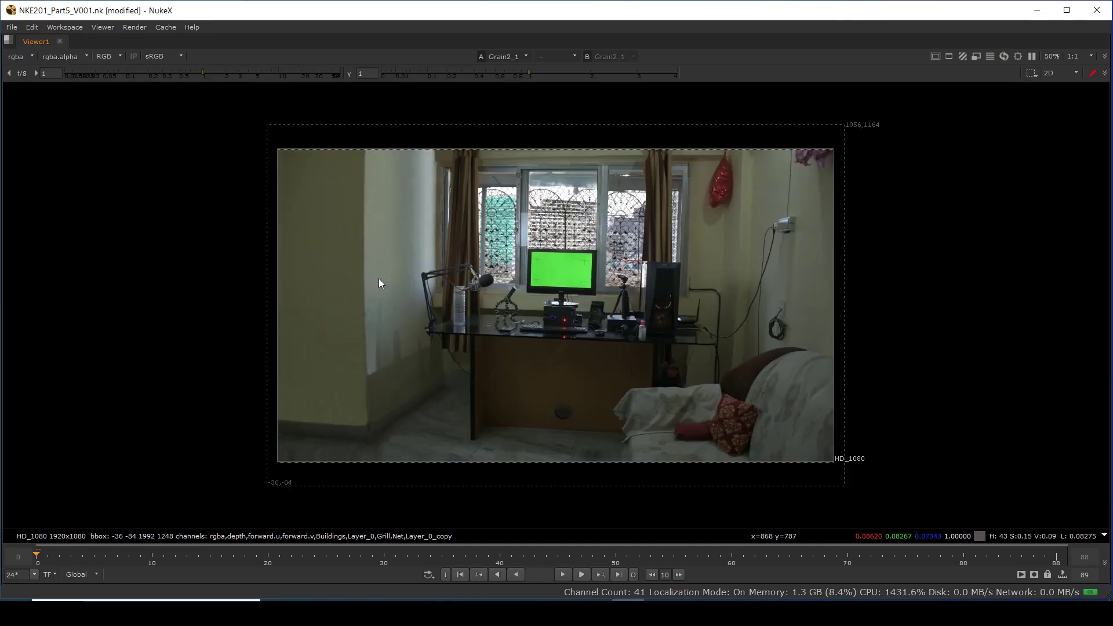
key("space")
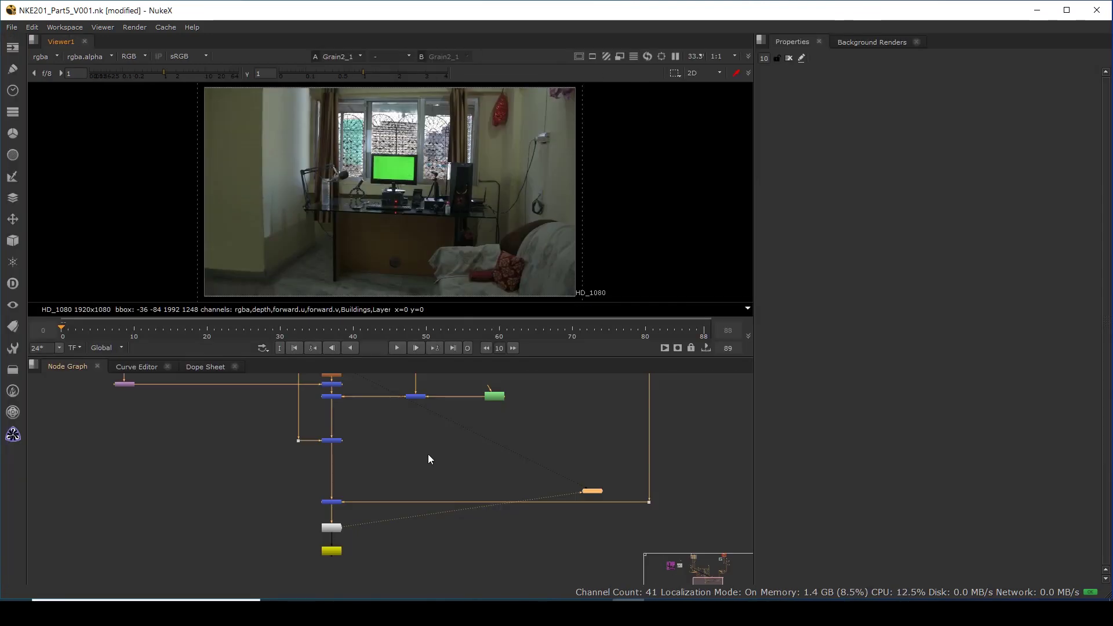
Trace the node tree up to the Read10 source node and display the original plate in an enlarged viewer.
left_click_drag(353, 515, 318, 541)
middle_click_drag(250, 467, 259, 575)
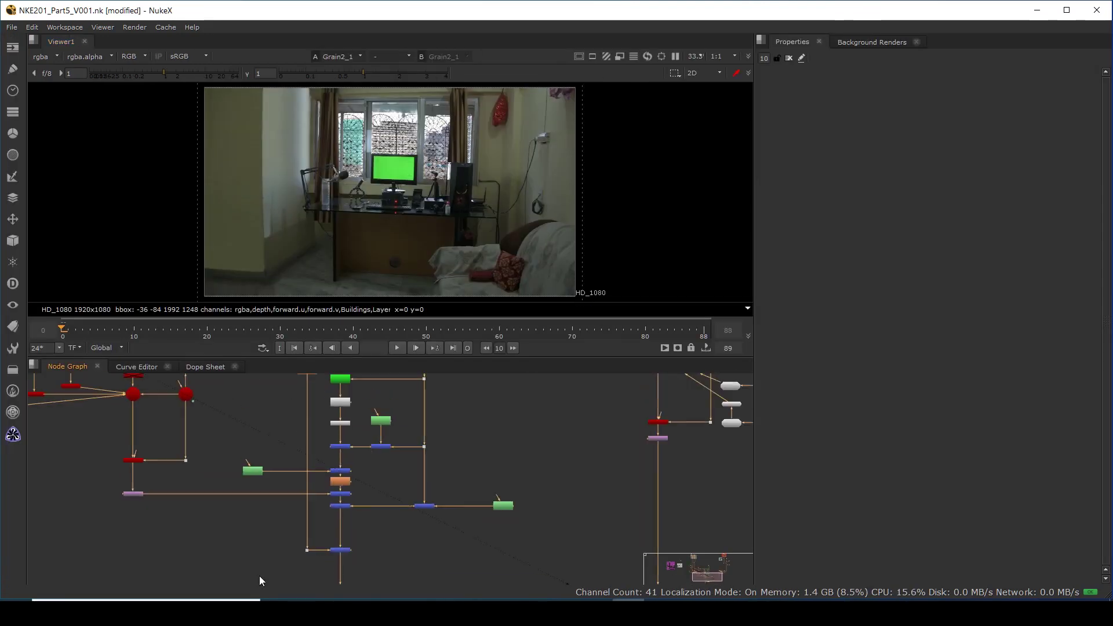
middle_click_drag(251, 511, 255, 582)
middle_click_drag(238, 481, 239, 493)
scroll(240, 486, "down", 3)
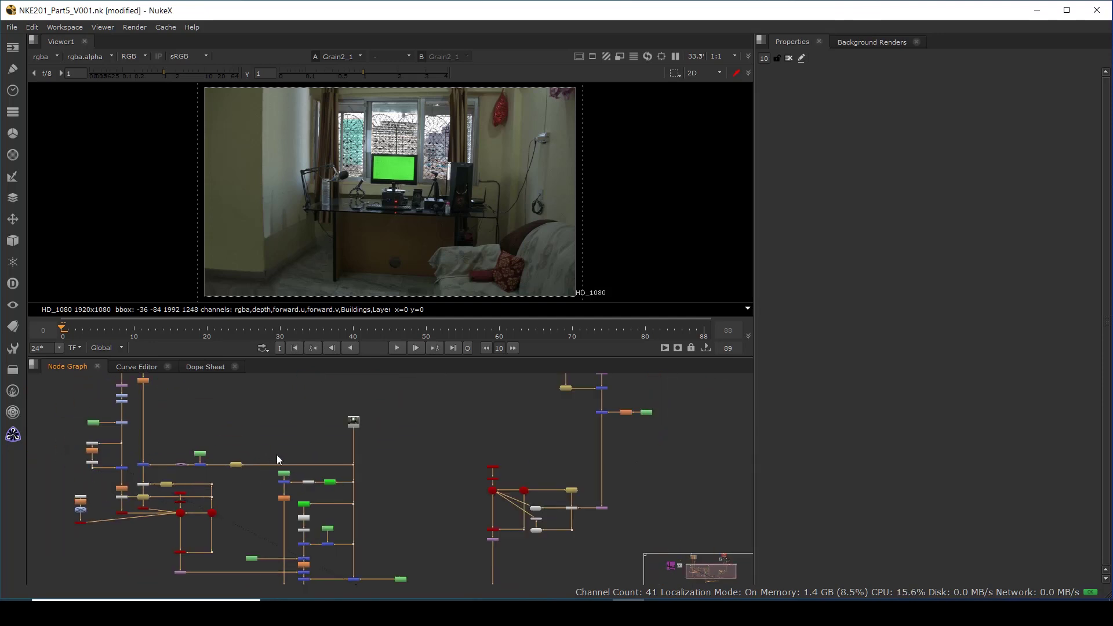
middle_click_drag(274, 453, 284, 488)
left_click_drag(342, 430, 374, 463)
key("1")
key("space")
scroll(493, 378, "up", 4)
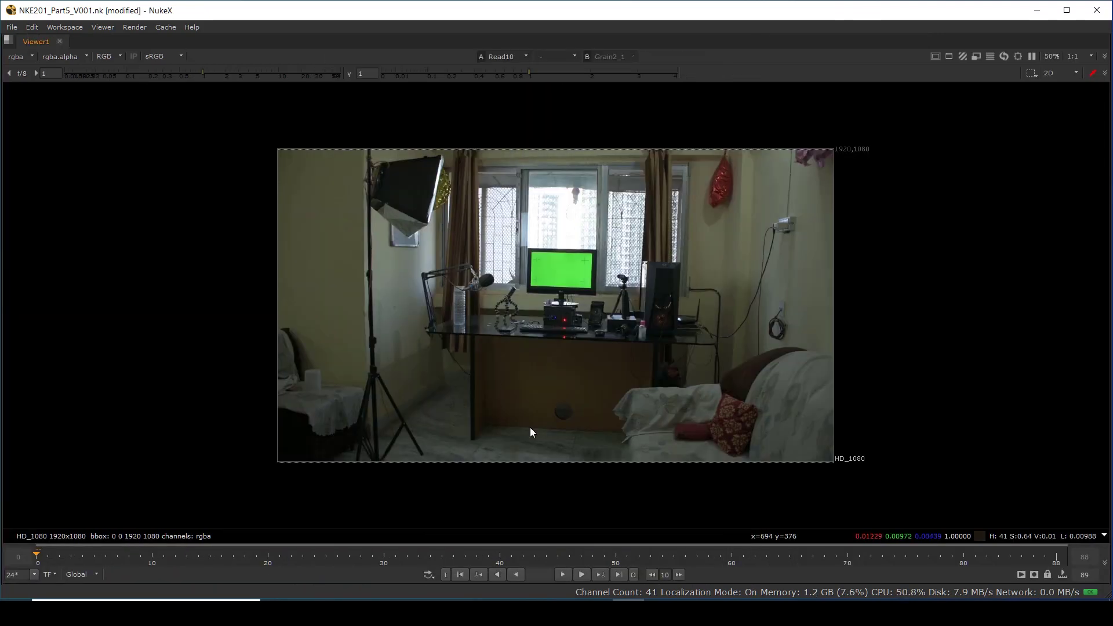
Switch the viewer repeatedly between the original Read10 plate and the finished Grain2_1 composite to compare them.
key("2")
key("1")
key("2")
key("1")
key("2")
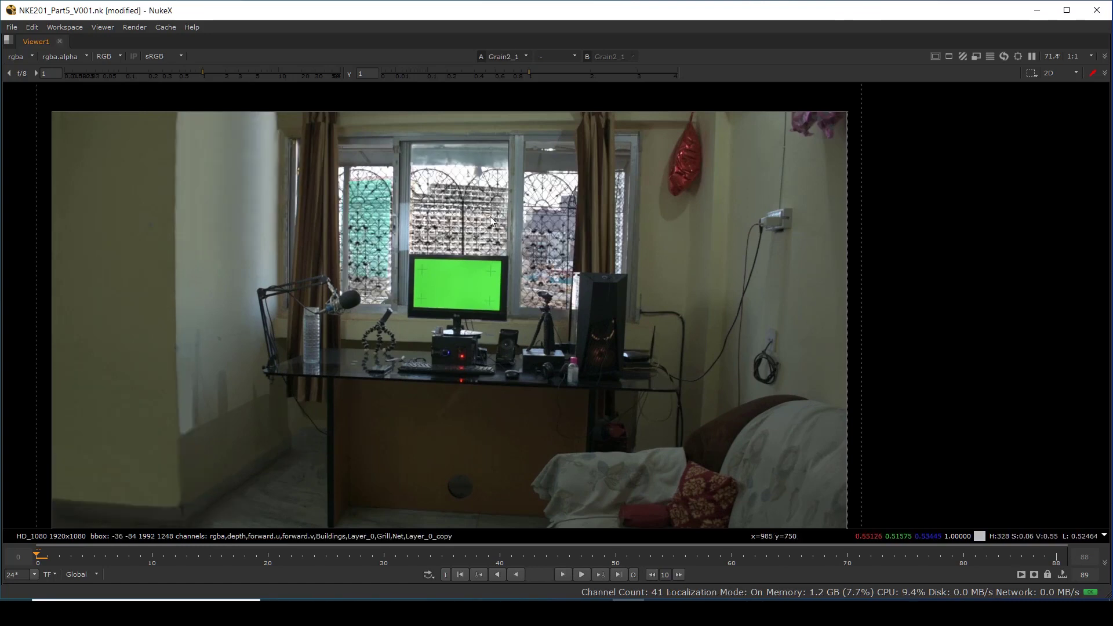
key("1")
key("2")
Examine the composited window's sky, buildings and grille up close, and play the finished sequence.
scroll(551, 308, "up", 3)
scroll(569, 273, "down", 2)
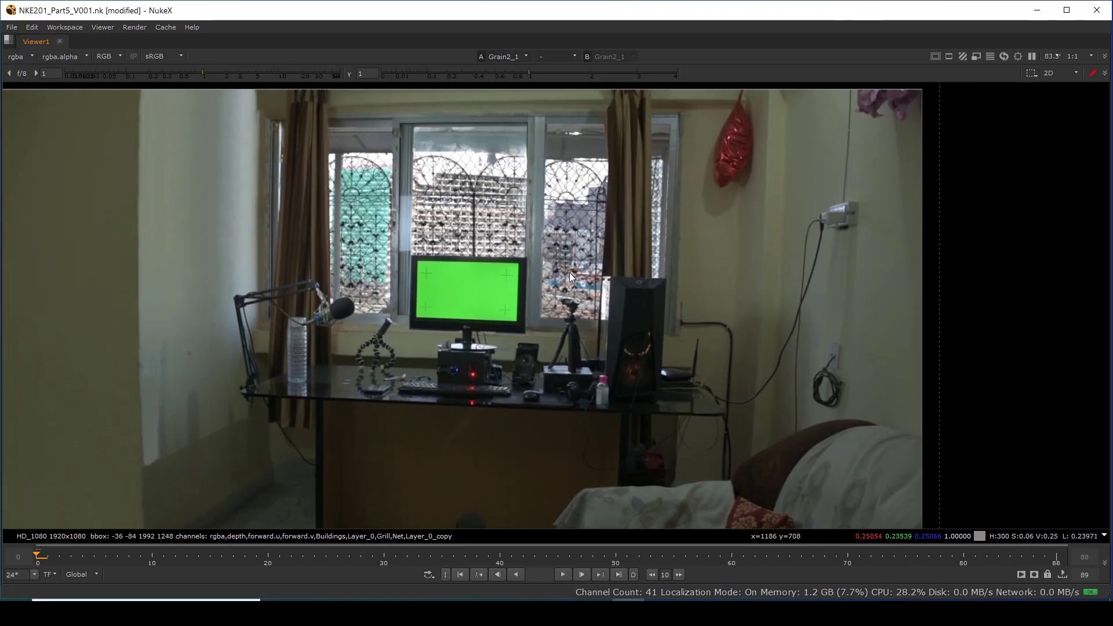
scroll(481, 199, "up", 4)
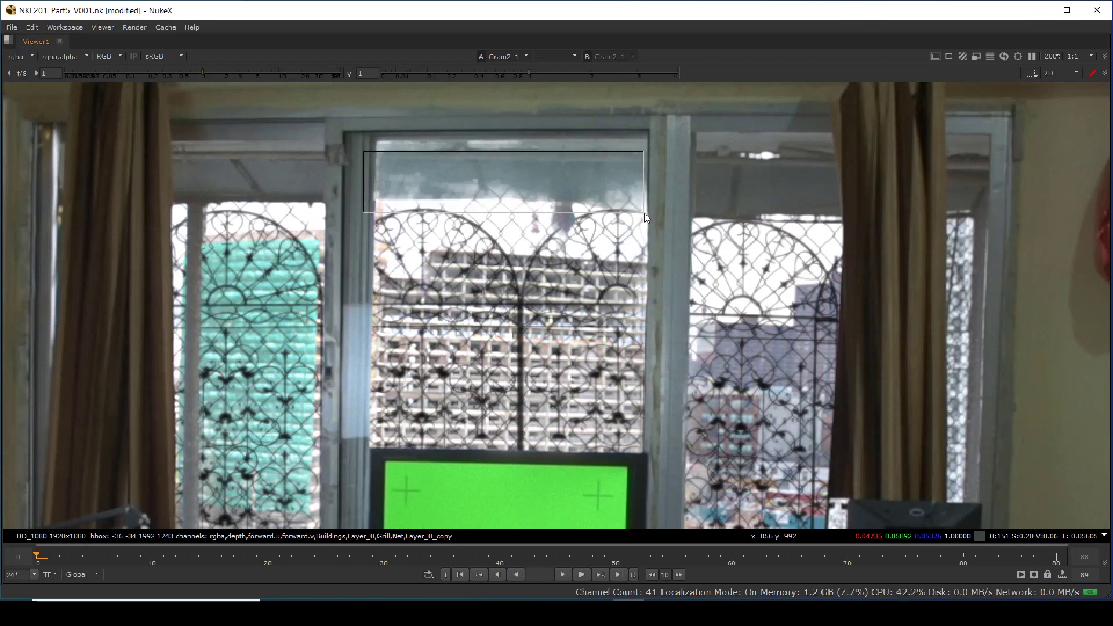
scroll(585, 226, "down", 4)
middle_click_drag(576, 308, 510, 288)
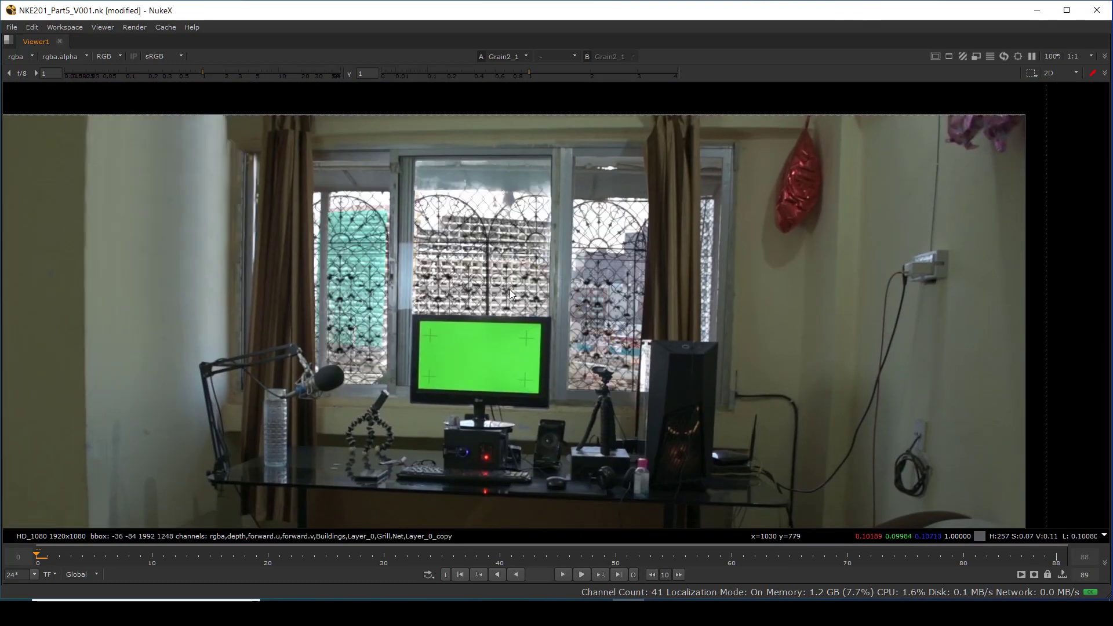
scroll(495, 292, "down", 4)
middle_click_drag(527, 293, 495, 305)
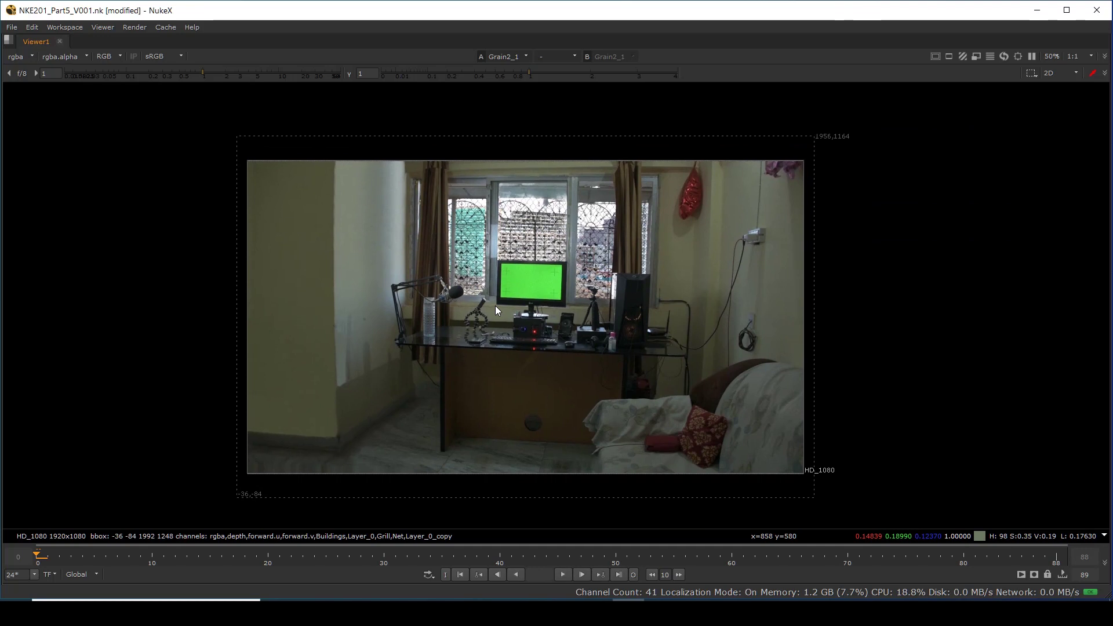
left_click(562, 575)
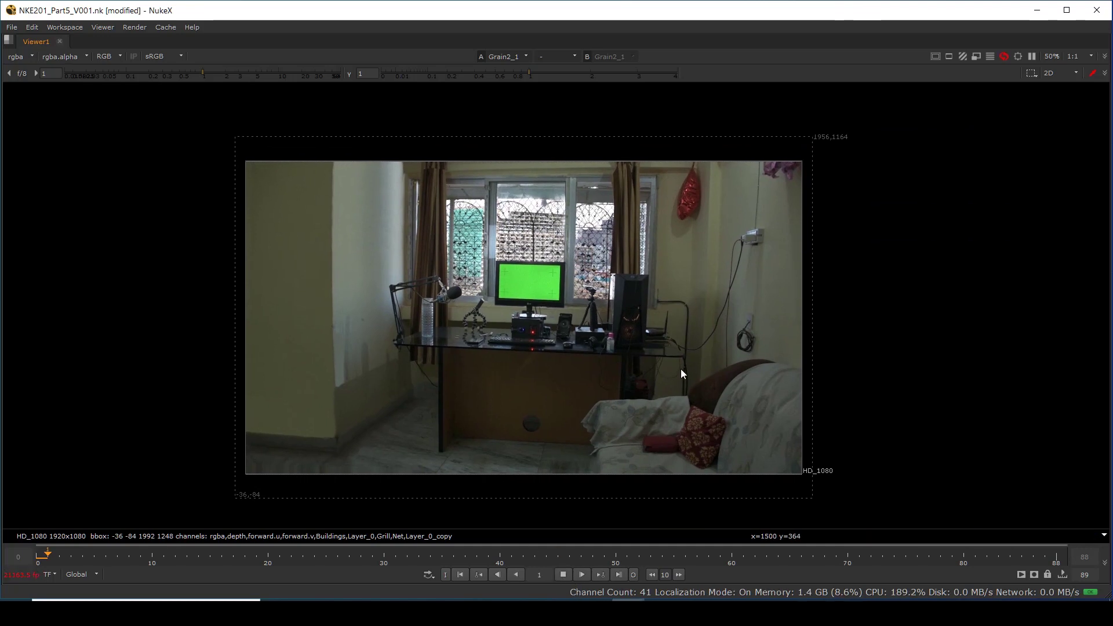